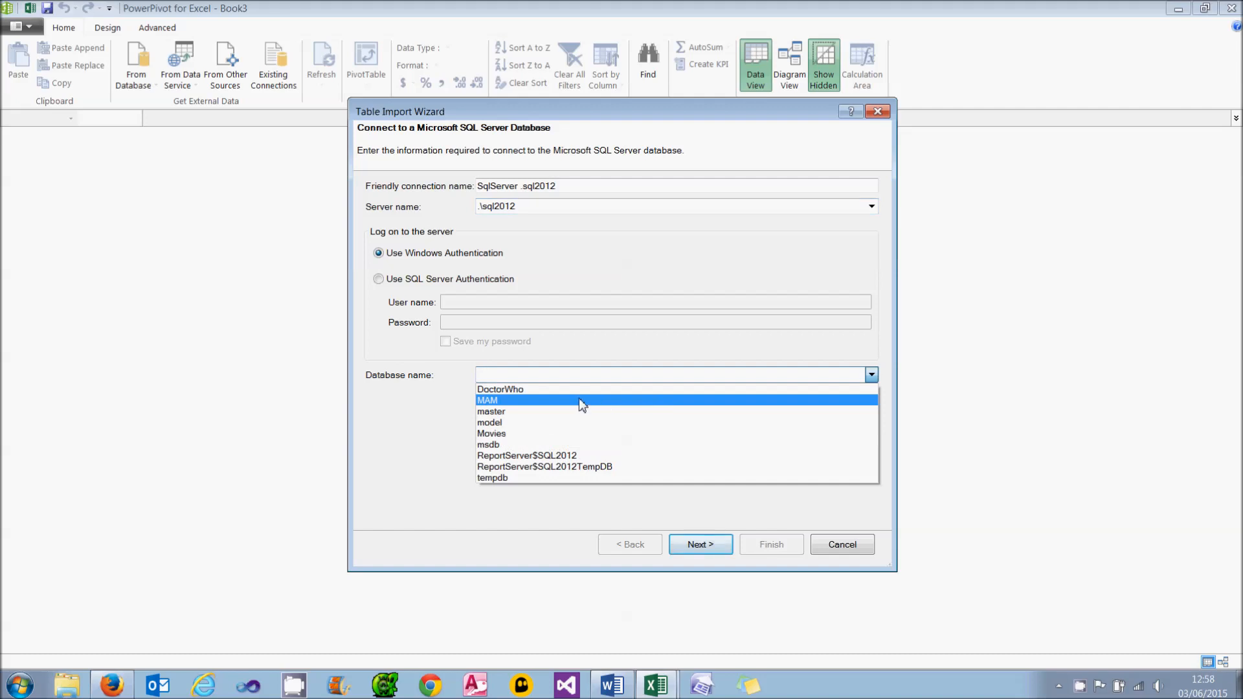
Connect to the MAM database and select tblAnimal, tblCentre, tblCentreType, tblPos, tblProduct and tblQuadrant for import
click(701, 546)
click(704, 549)
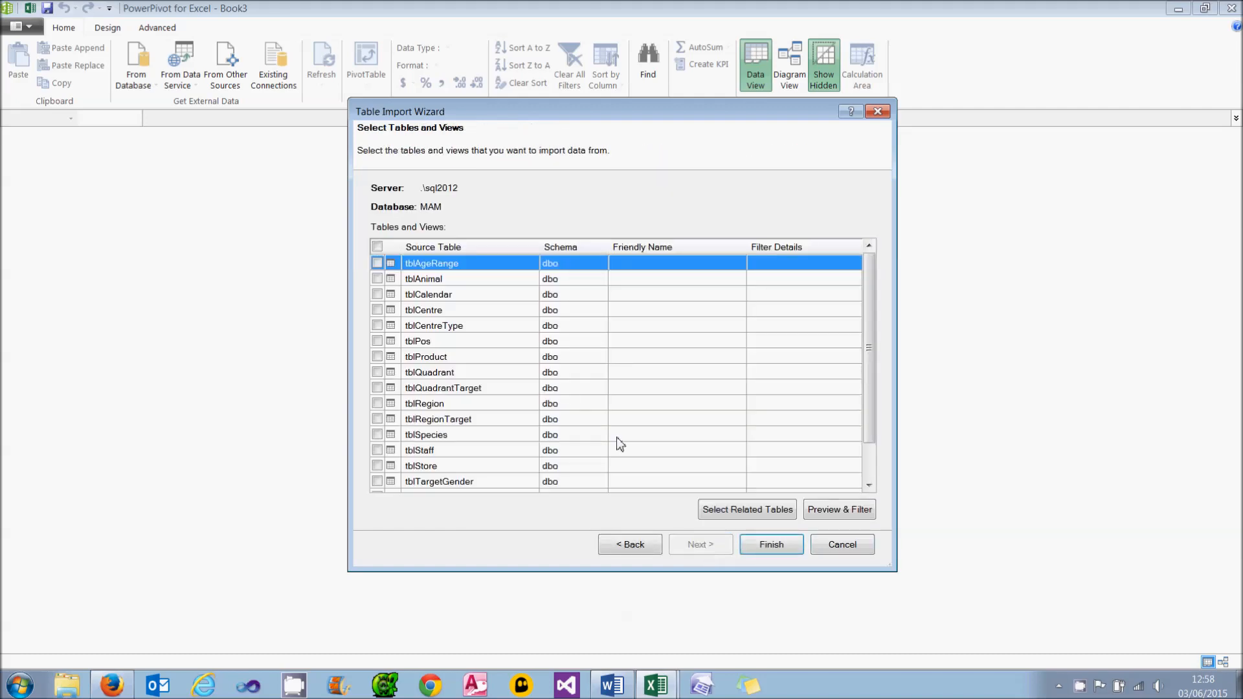
click(378, 279)
click(377, 310)
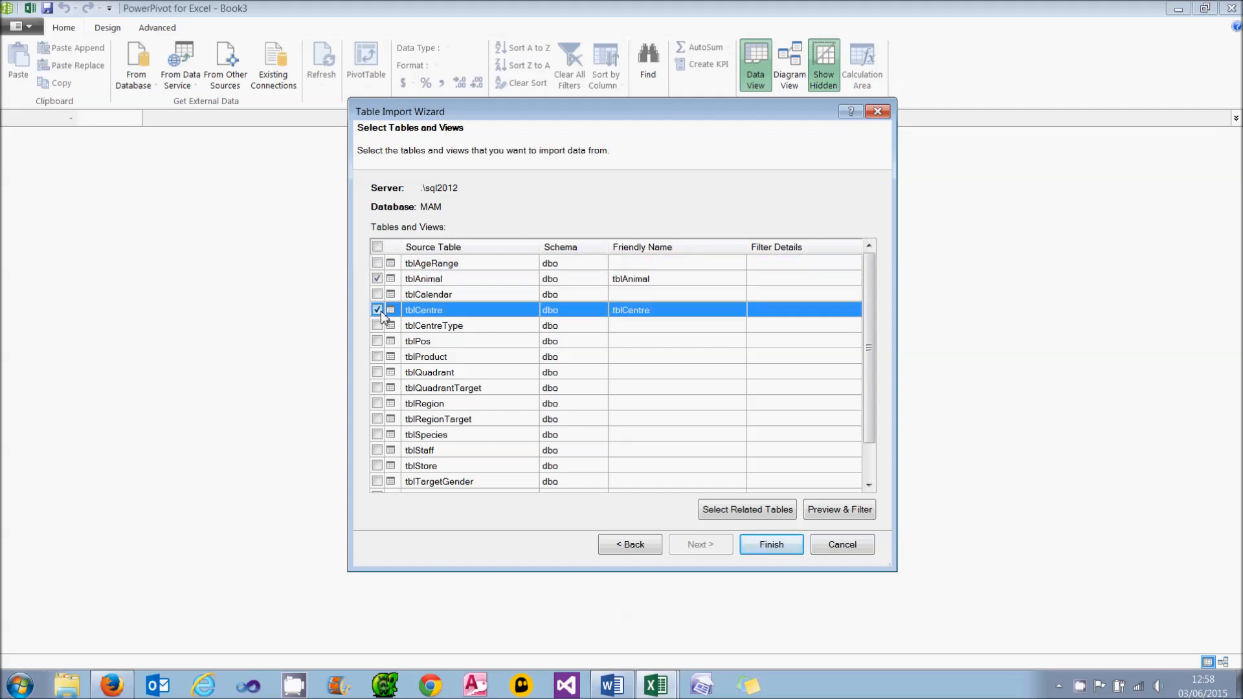
click(377, 326)
click(377, 341)
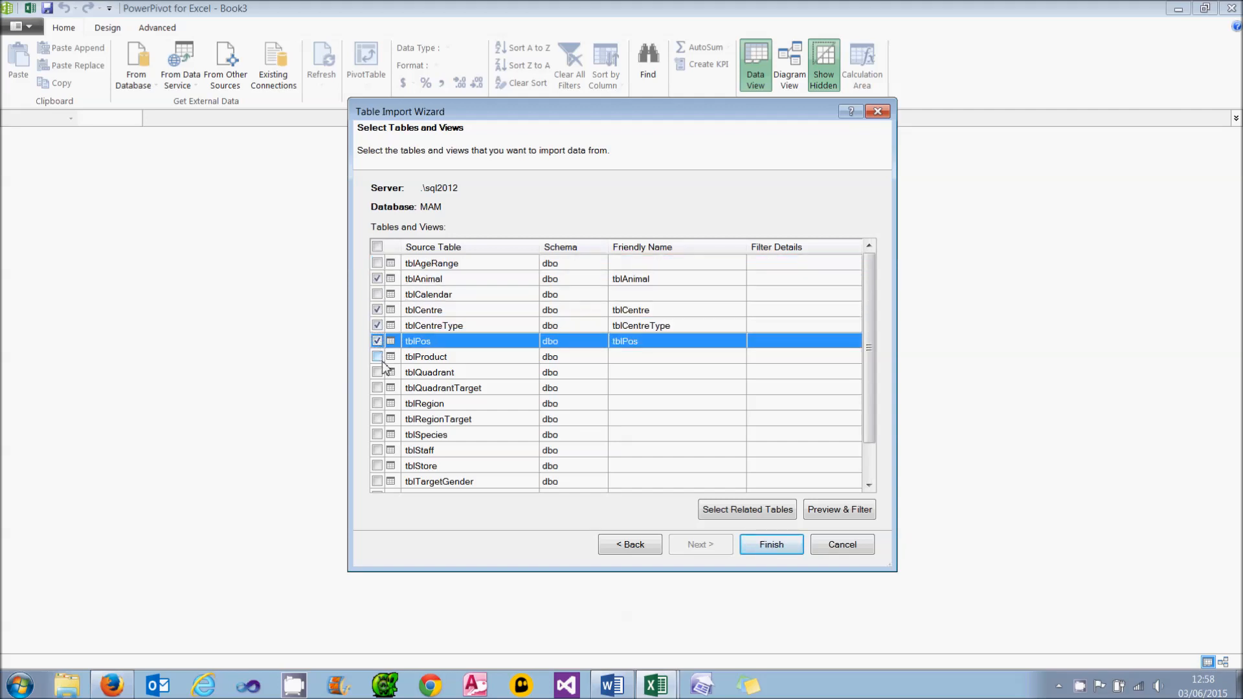
click(377, 357)
click(377, 372)
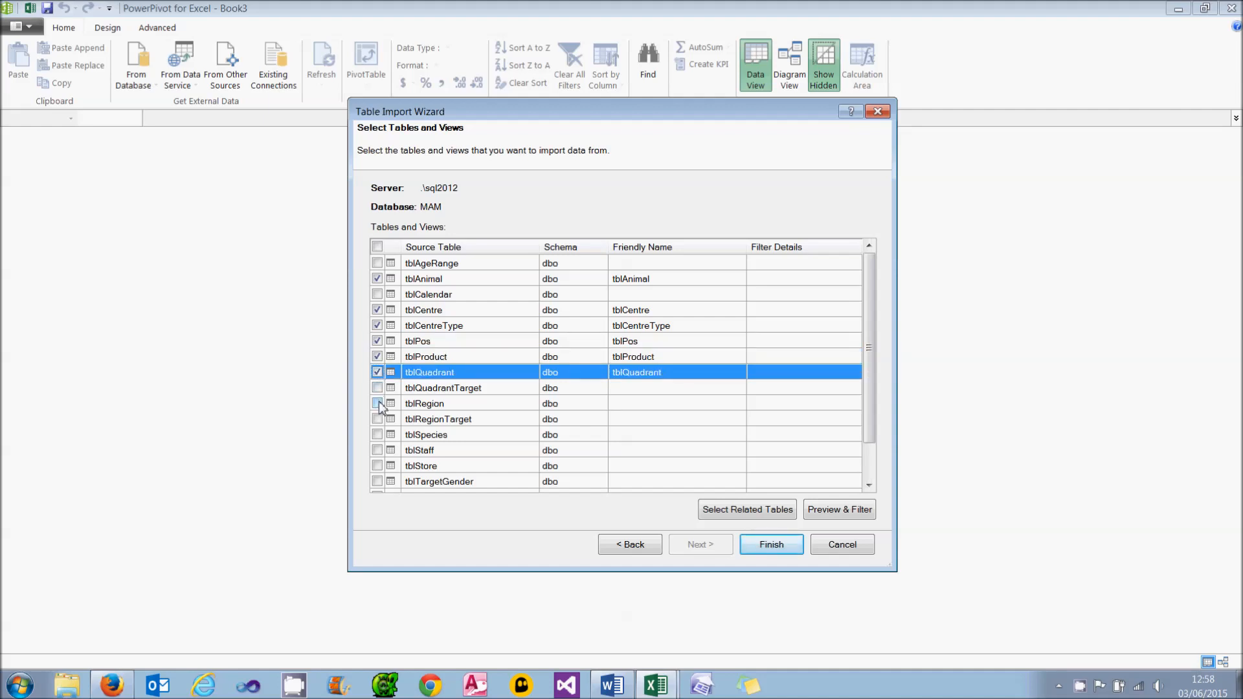
Add tblRegion, tblSpecies, tblStore, tblTown and tblTransaction to the tables selected for import
click(378, 404)
click(377, 434)
scroll(380, 440, down, 1)
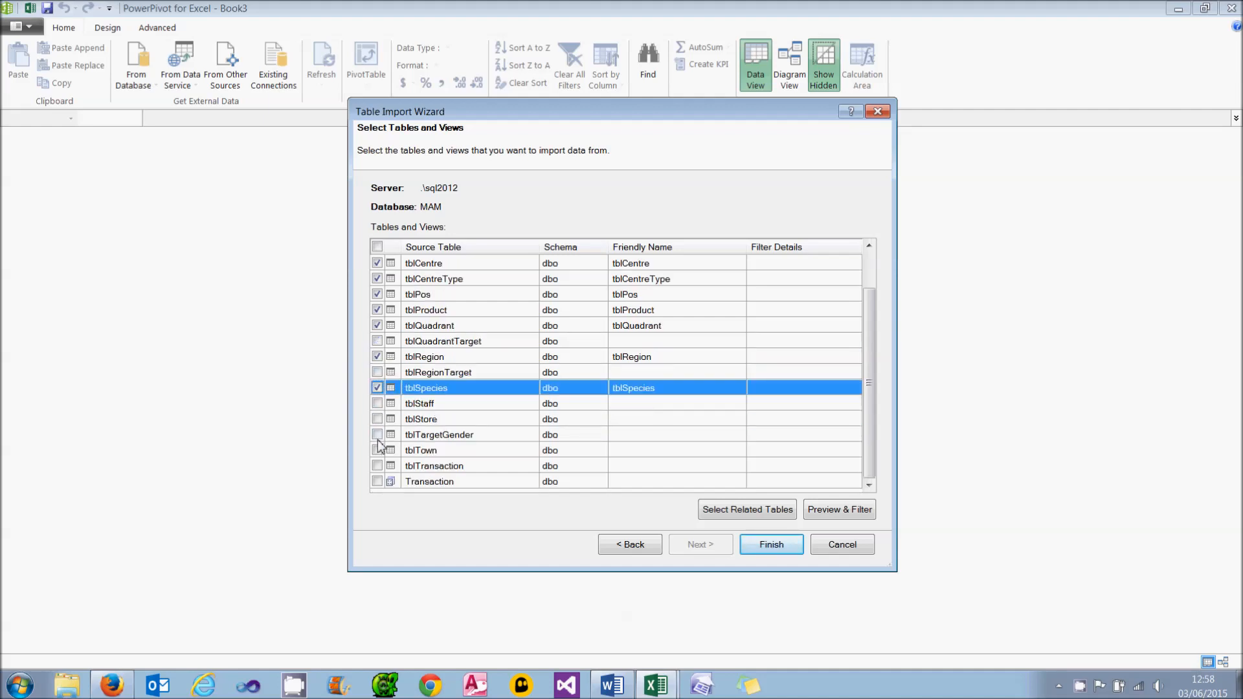
click(377, 419)
click(377, 450)
click(377, 466)
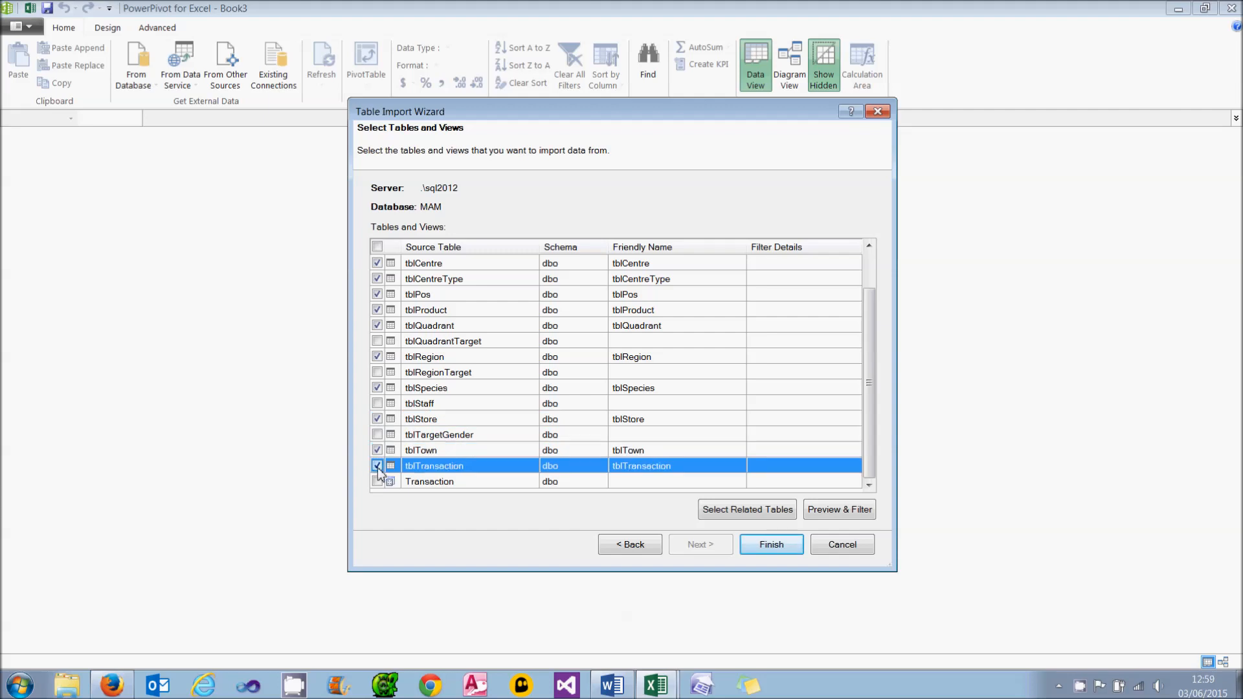
Remove the tbl prefix from the first three selected tables' friendly names, giving Animal, Centre and CentreType
scroll(768, 383, up, 1)
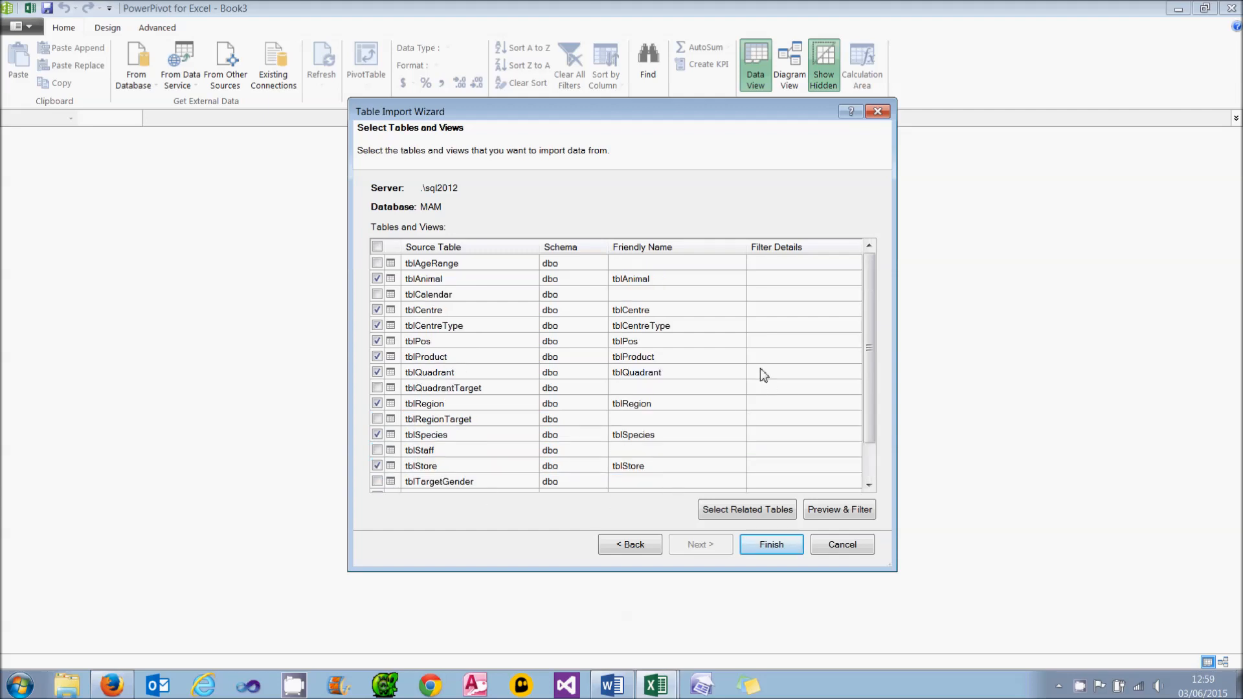
click(687, 283)
key(Delete)
key(Delete)
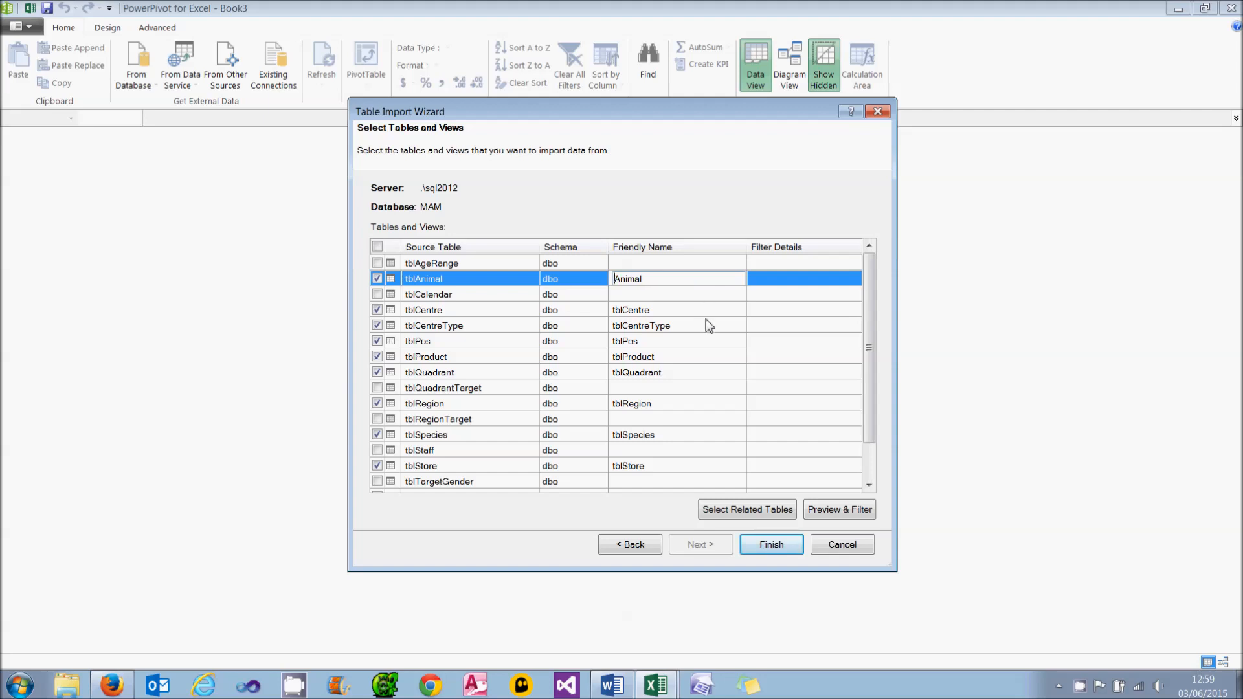
click(704, 311)
key(Delete)
key(Delete)
key(Delete)
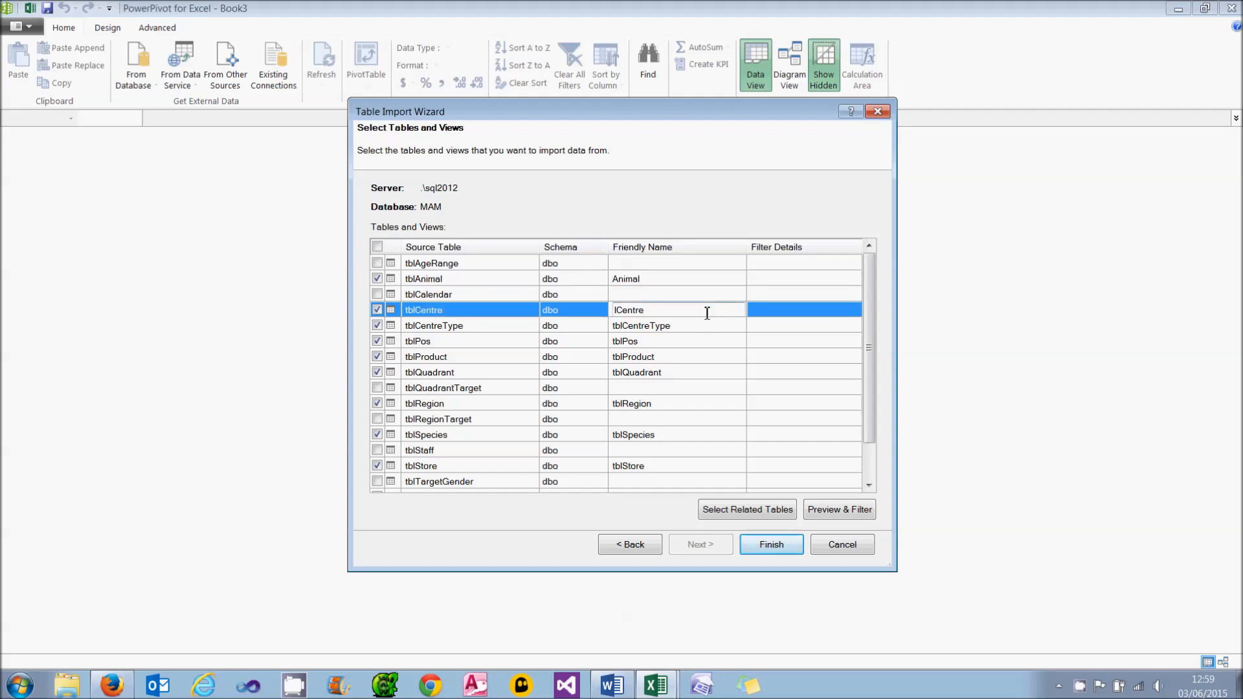
click(689, 331)
key(Delete)
key(Delete)
key(Delete)
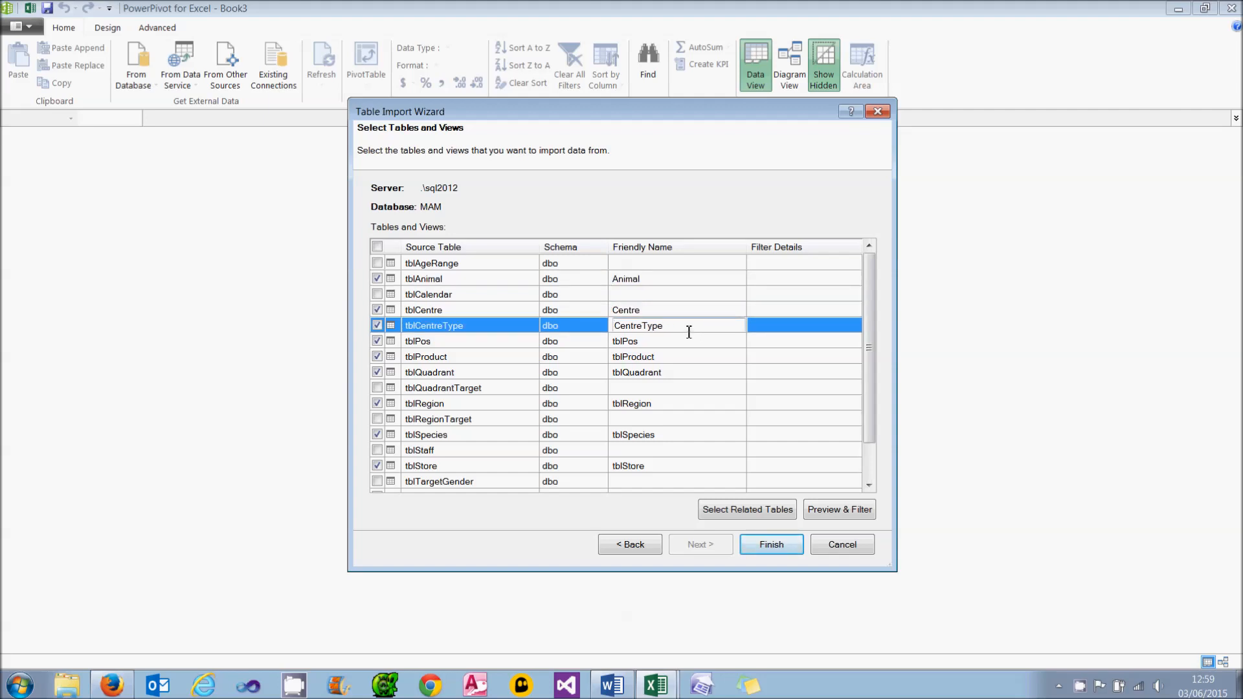
Set the friendly names of tblPos, tblProduct and tblQuadrant to Pos, Product and Quadrant
click(686, 341)
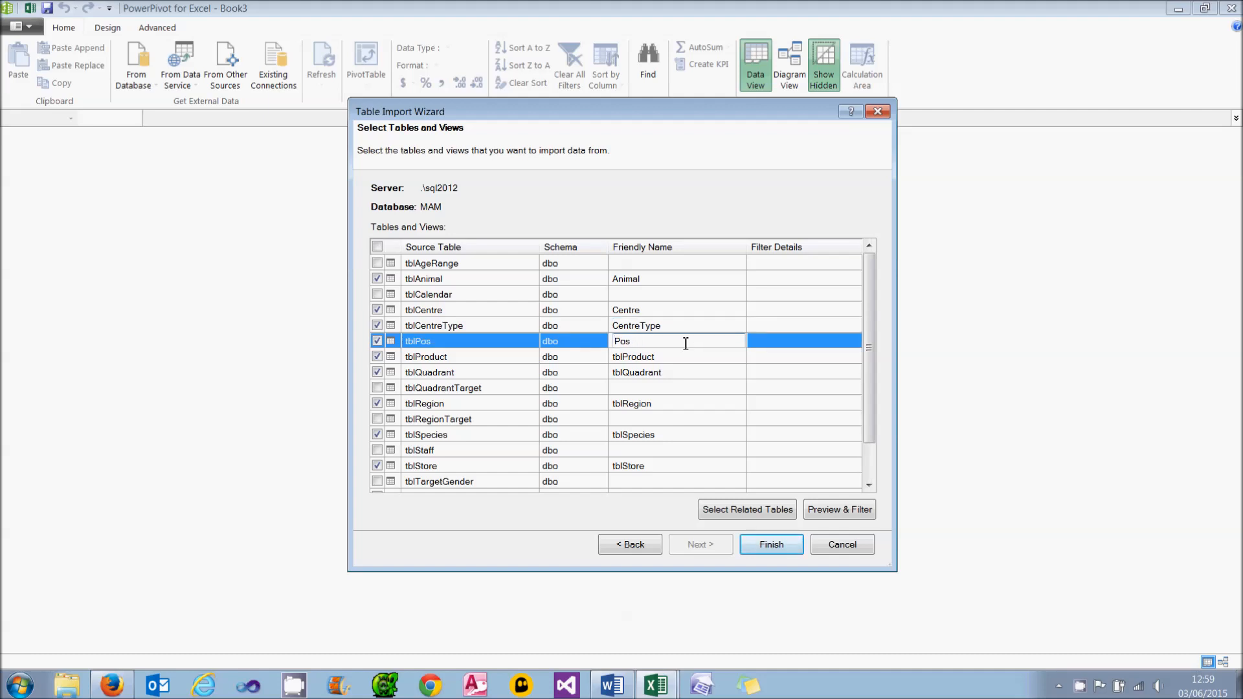
click(686, 356)
key(Delete)
key(Delete)
key(Delete)
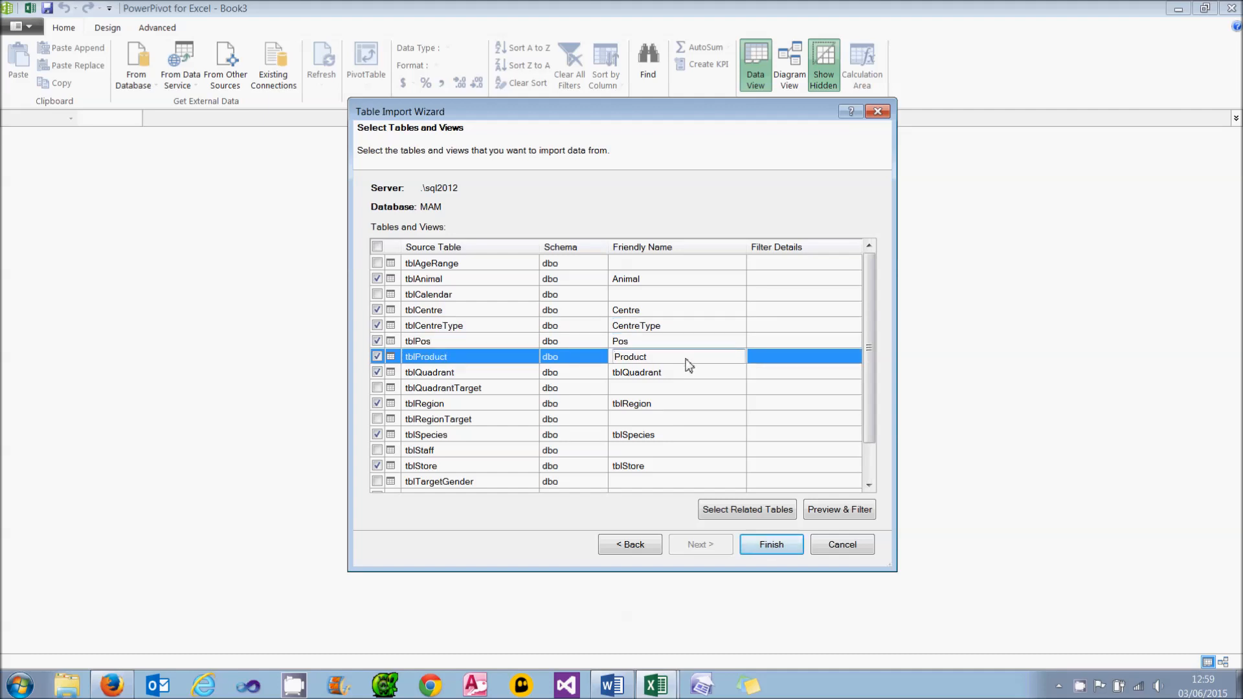
click(683, 372)
key(Delete)
key(Delete)
key(Delete)
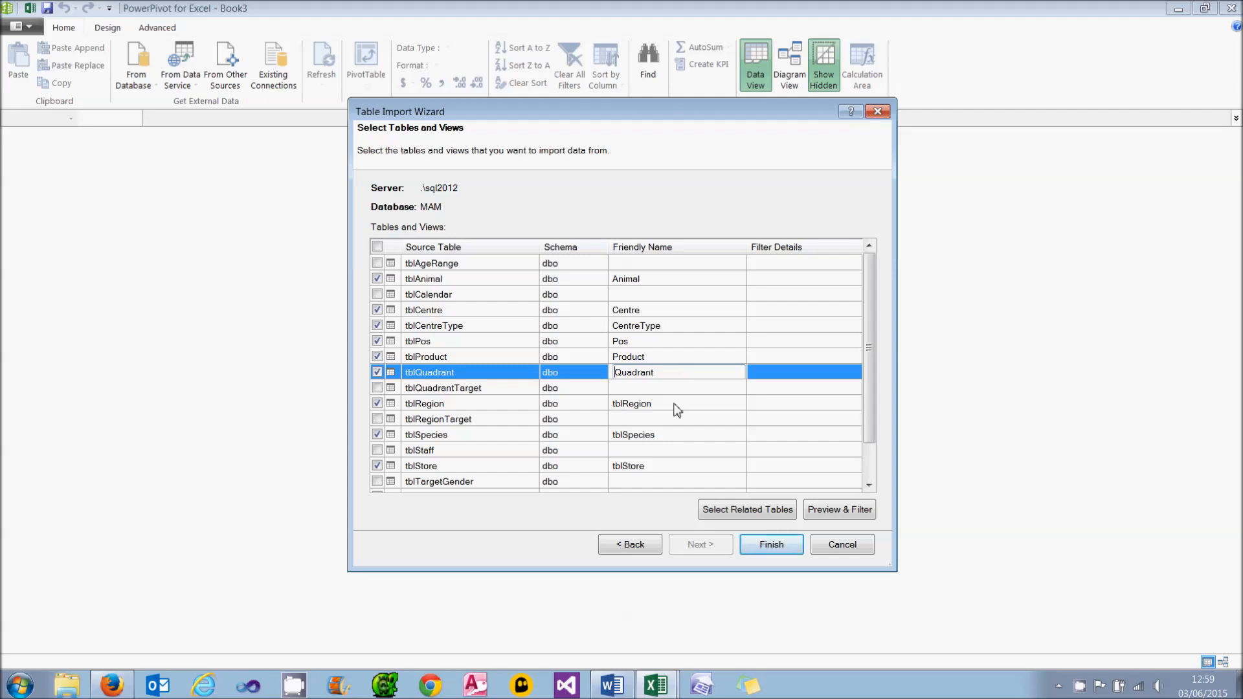
Shorten the friendly names of tblRegion, tblSpecies and tblStore to Region, Species and Store
click(676, 408)
key(Delete)
key(Delete)
key(Delete)
click(673, 437)
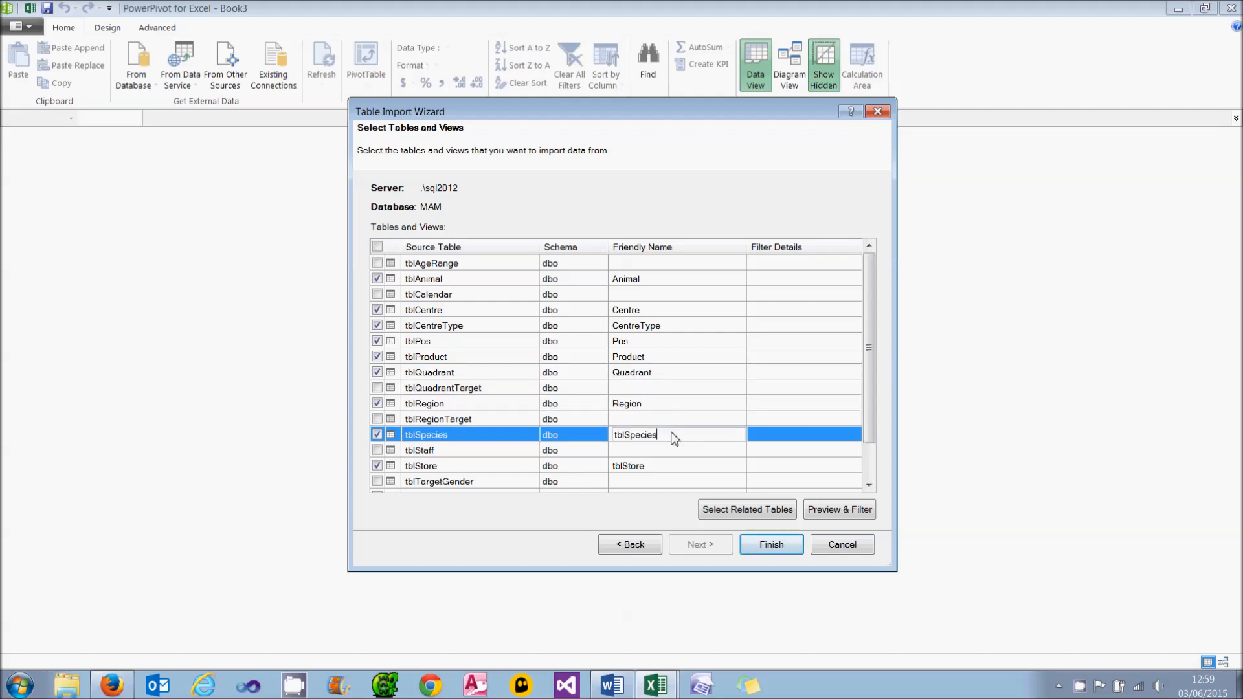
key(Delete)
key(Delete)
key(Delete)
click(677, 477)
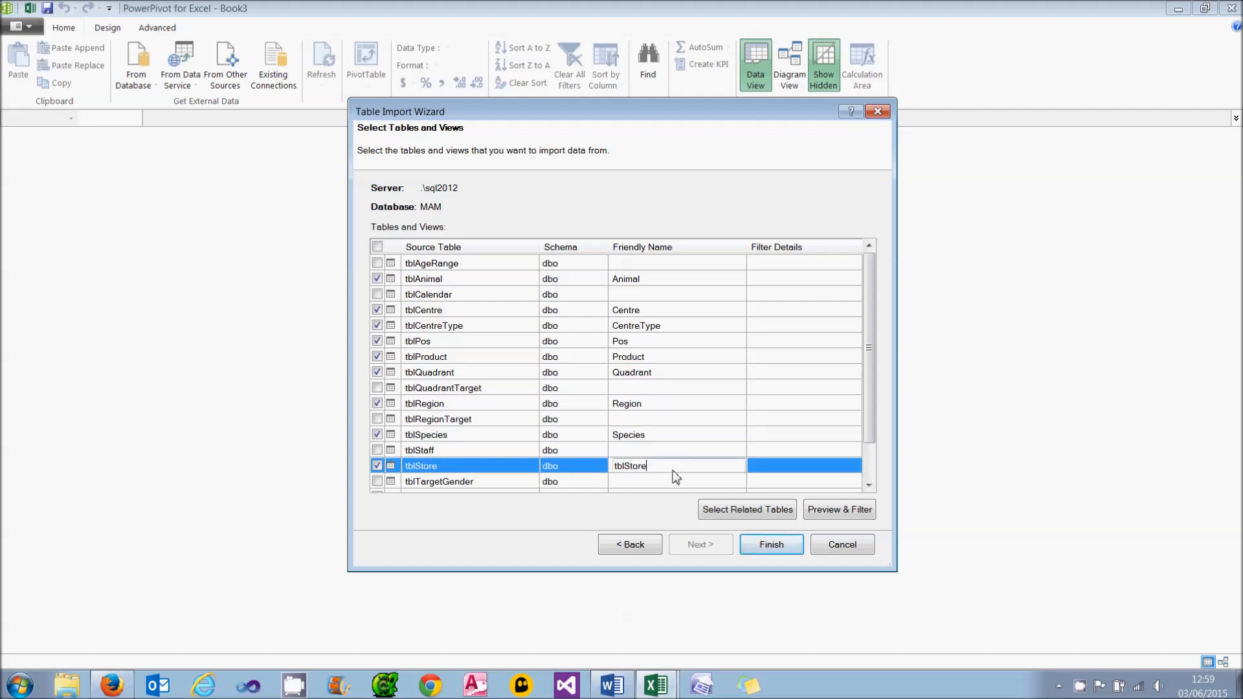
Change the friendly names of tblTown and tblTransaction to Town and Transaction
scroll(846, 475, down, 1)
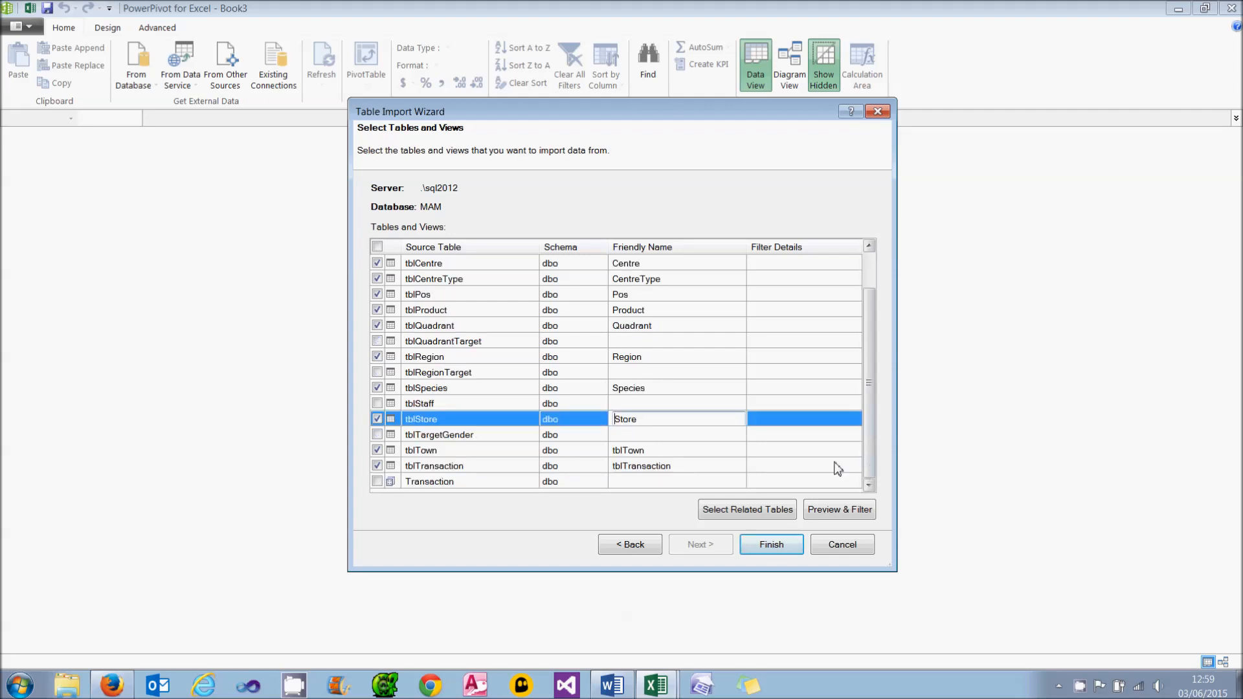
click(663, 452)
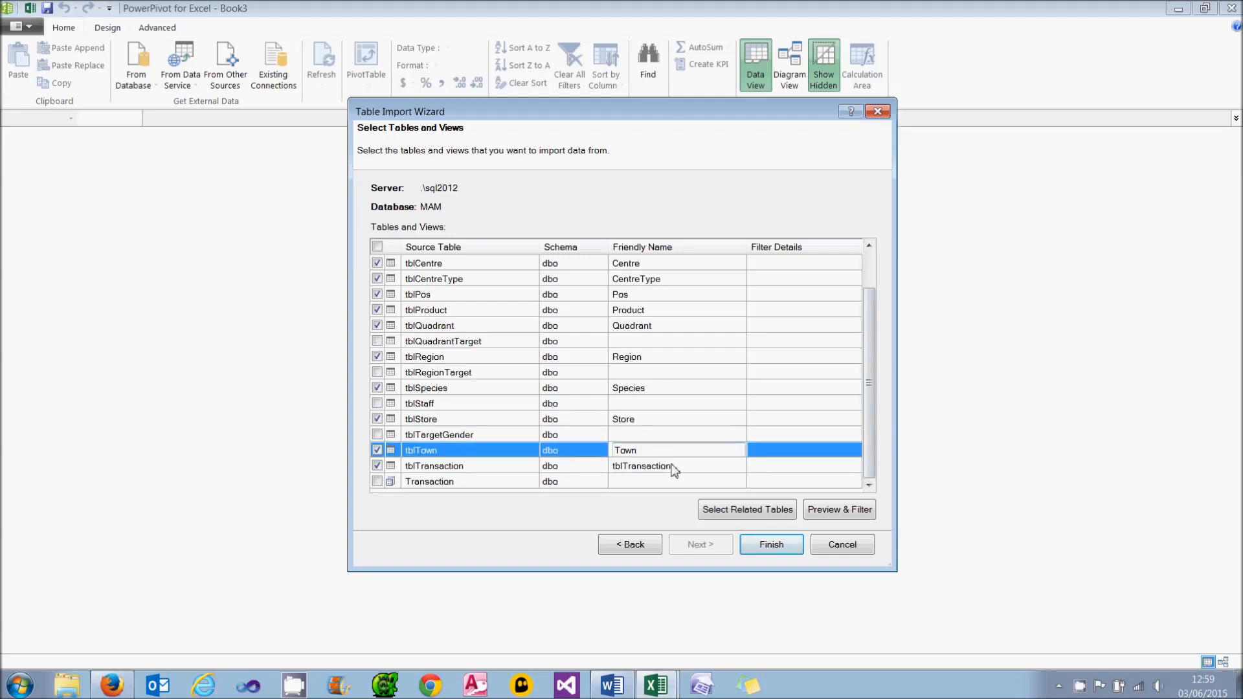
click(672, 468)
key(Delete)
key(Delete)
key(Delete)
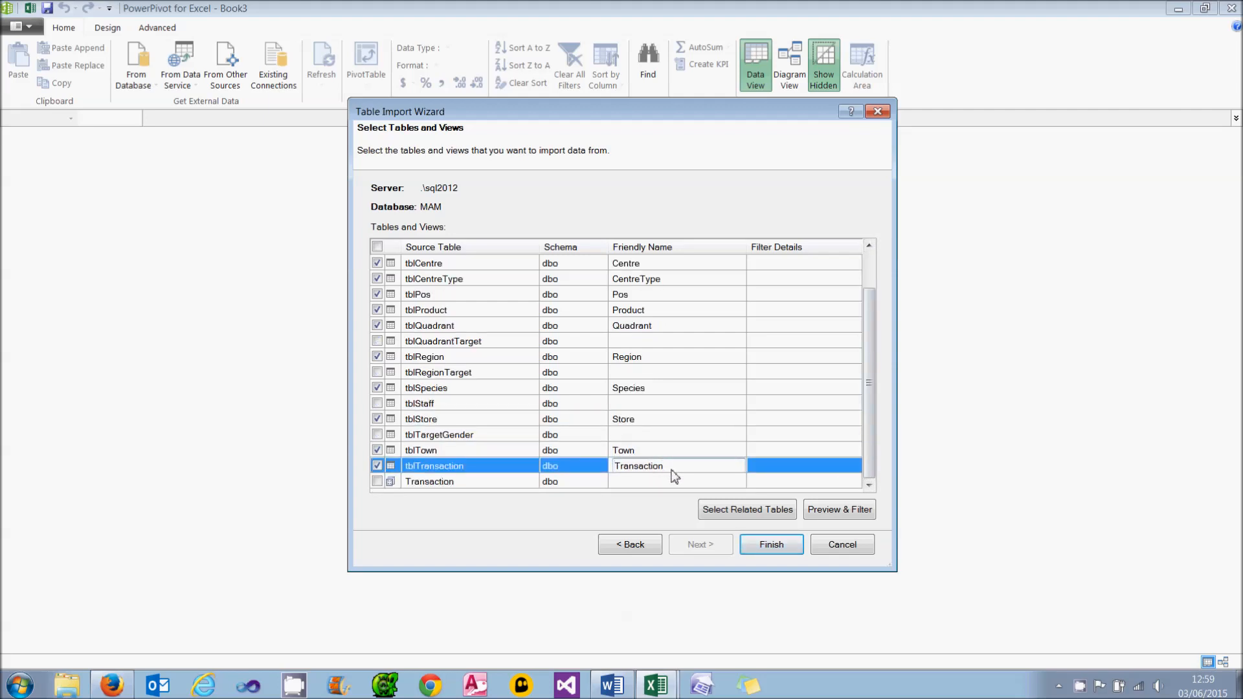
Import the selected tables and show the whole data model as a diagram fitted to the screen
click(764, 543)
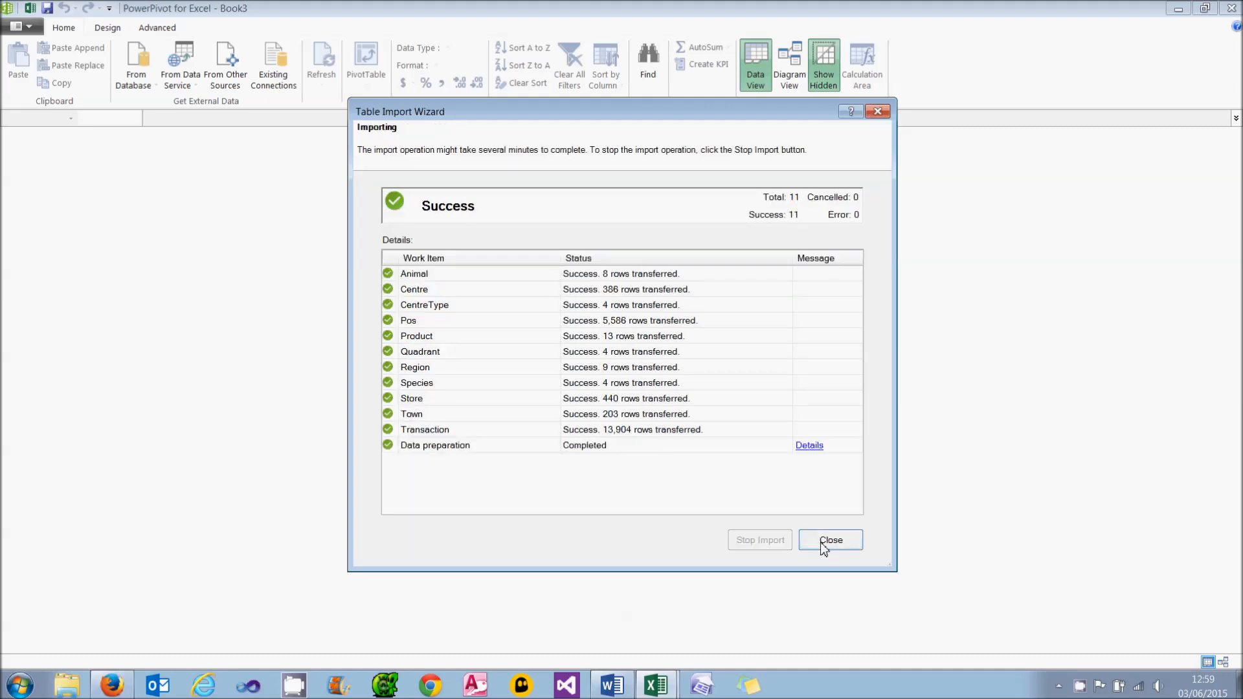
click(824, 547)
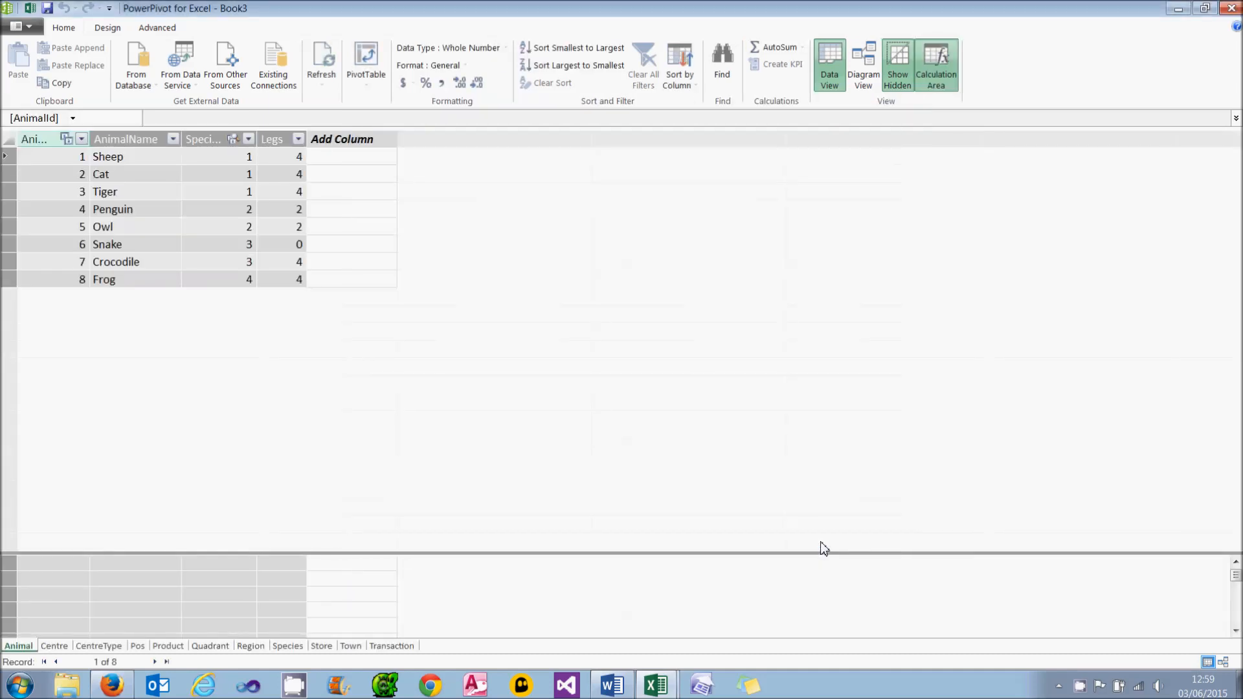
click(867, 85)
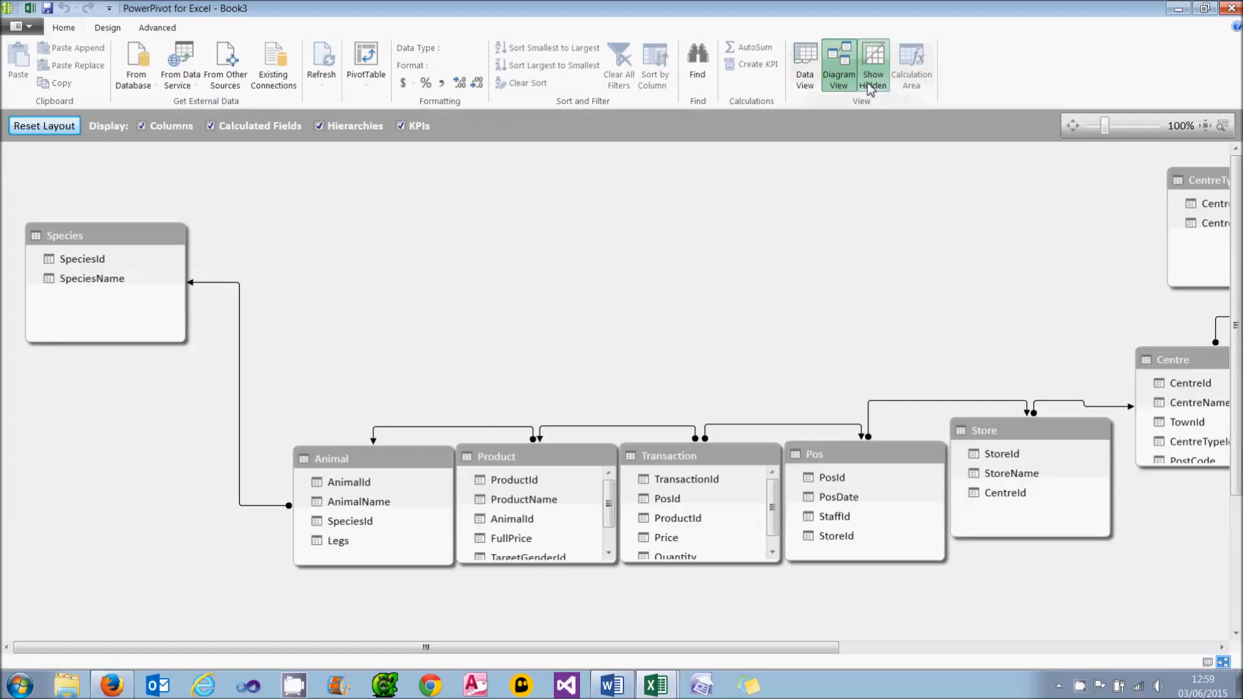
click(1205, 126)
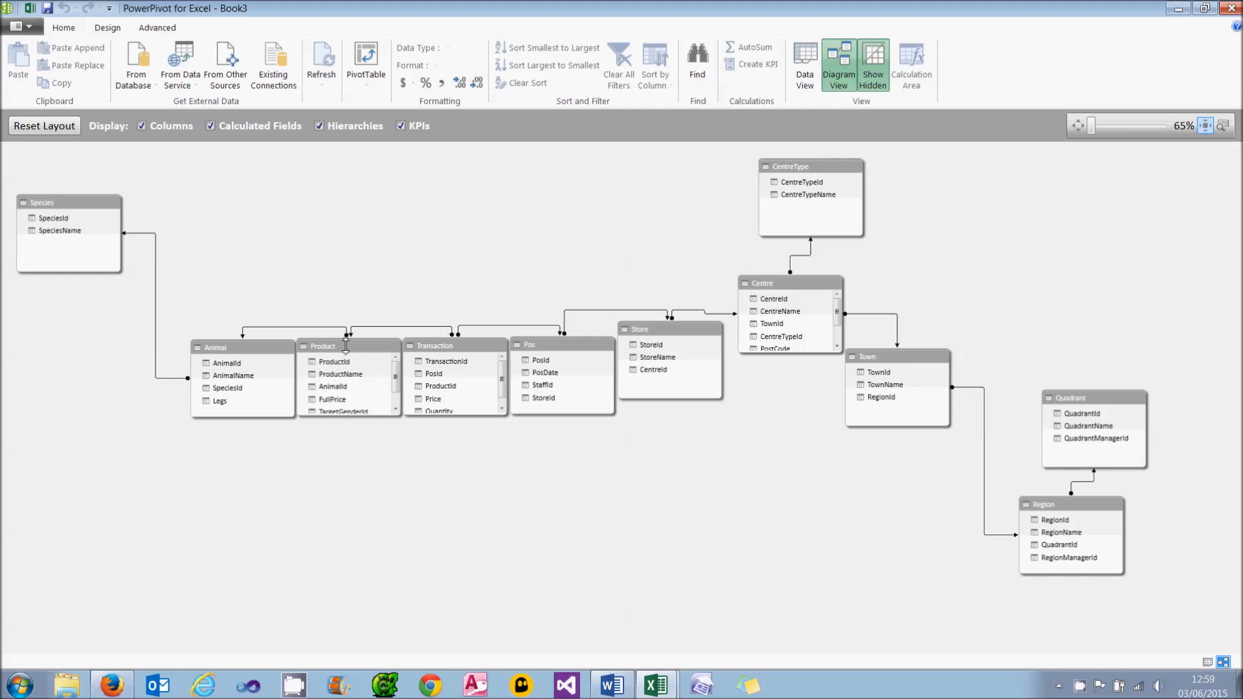
Hide the Animal, Product, Pos, Store, Centre, Town and Region tables from client tools
click(247, 349)
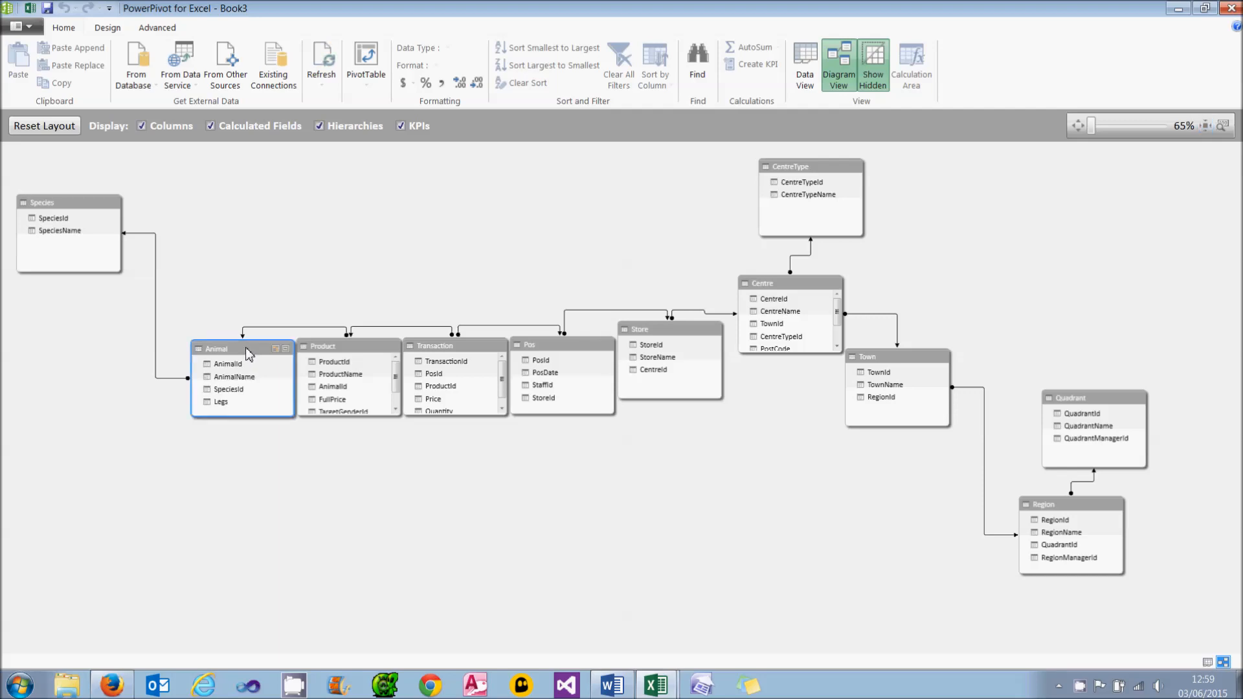
ctrl+click(324, 347)
right_click(324, 347)
key(Escape)
ctrl+click(437, 347)
ctrl+click(476, 354)
ctrl+click(559, 346)
ctrl+click(661, 331)
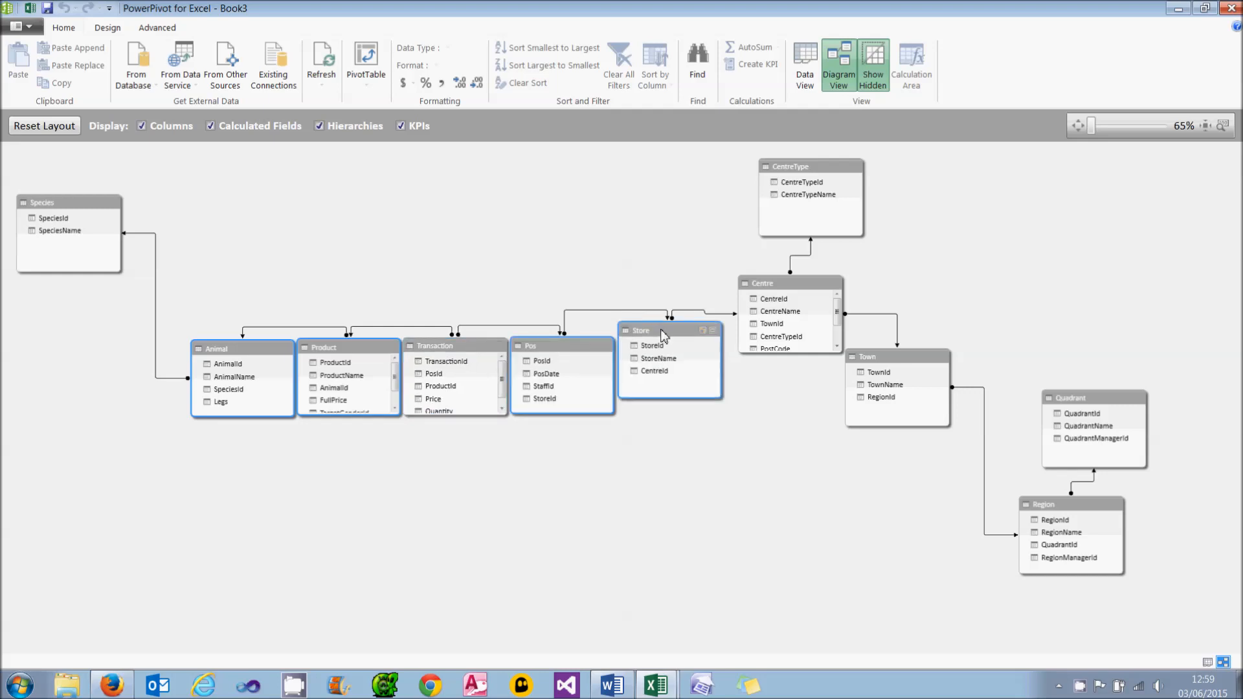
ctrl+click(766, 288)
ctrl+click(873, 361)
ctrl+click(1058, 506)
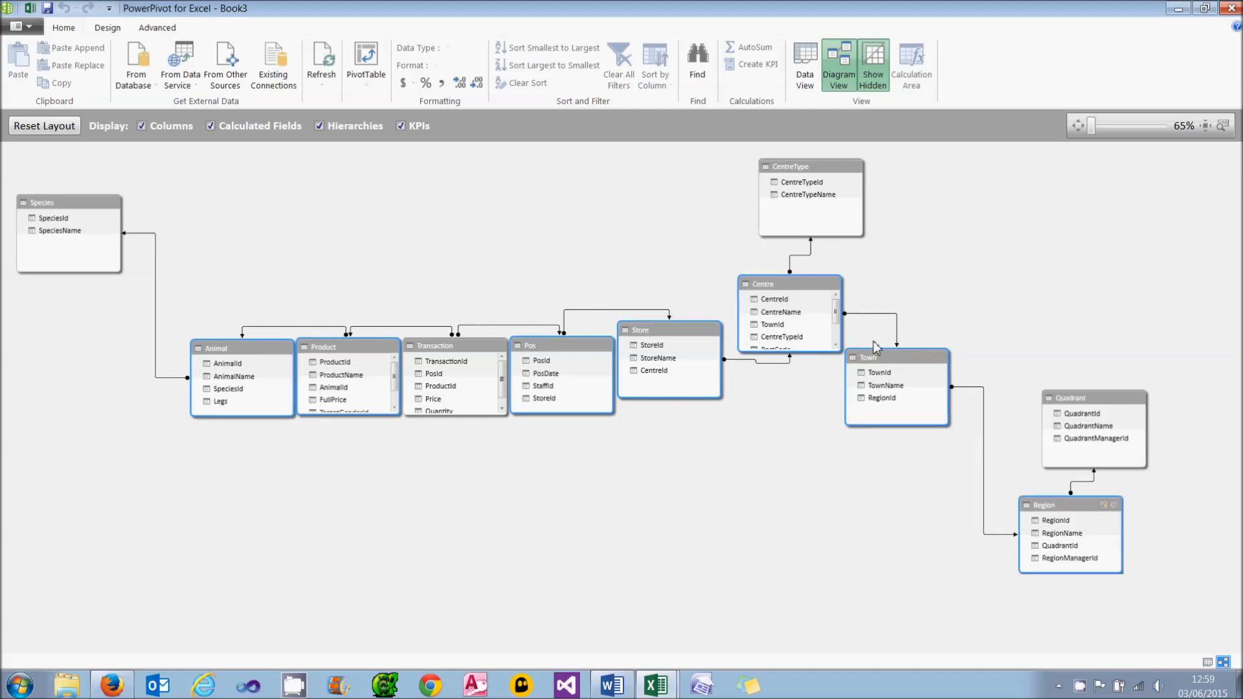
right_click(897, 357)
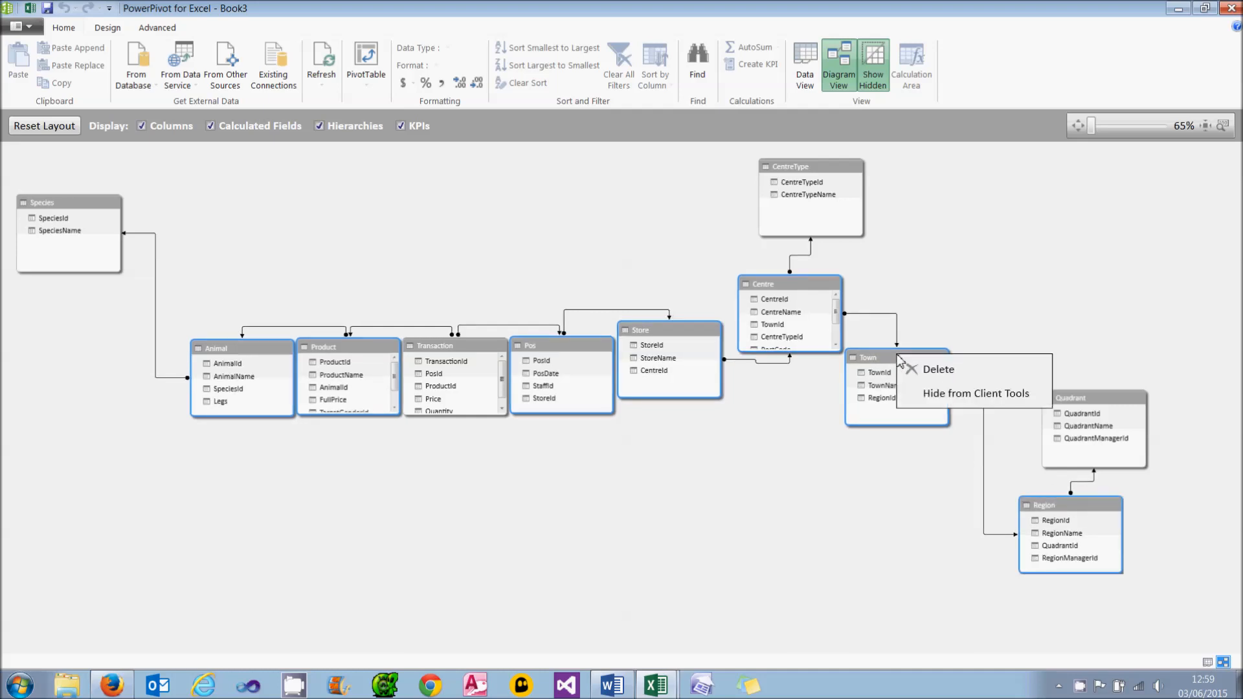
click(941, 393)
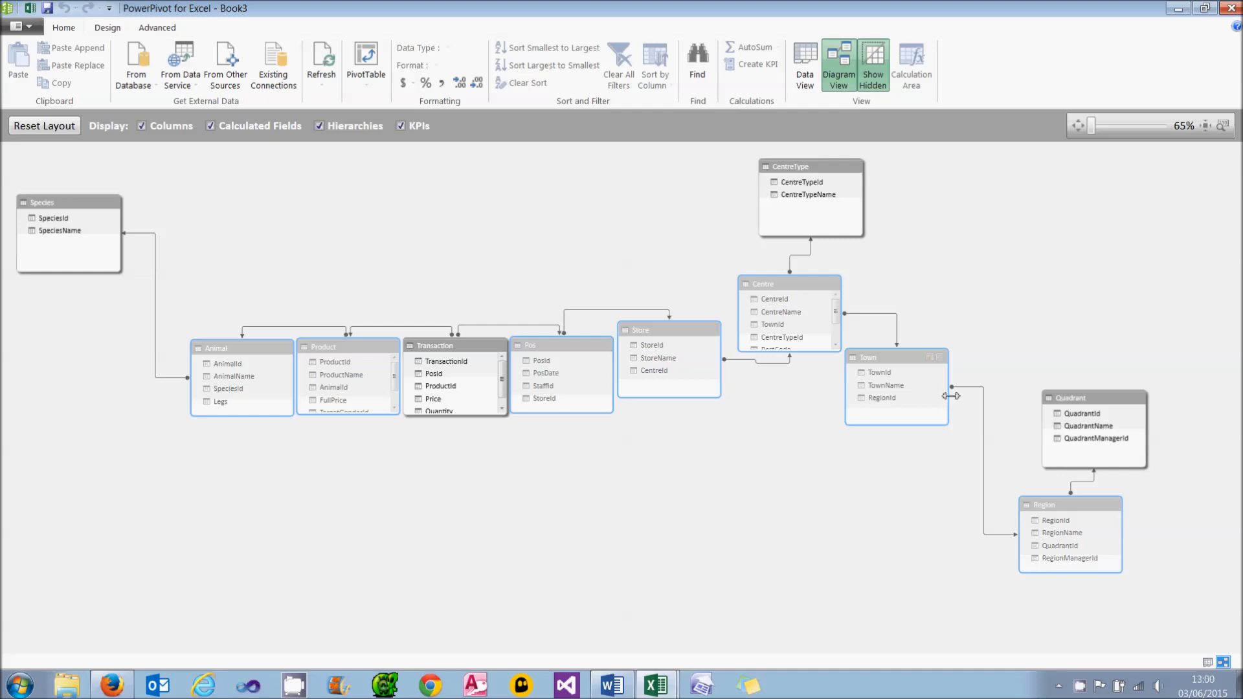
Hide the SpeciesId column of Species and the CentreTypeId column of CentreType from client tools
click(70, 219)
right_click(67, 218)
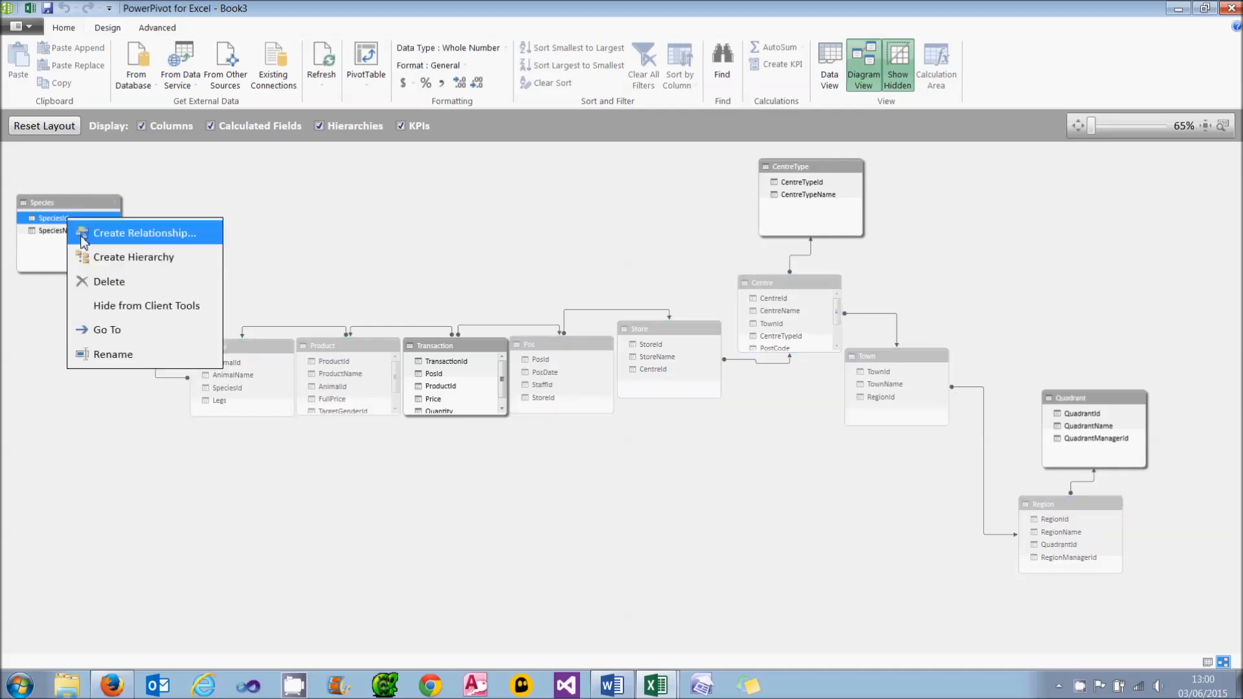
click(130, 306)
click(800, 184)
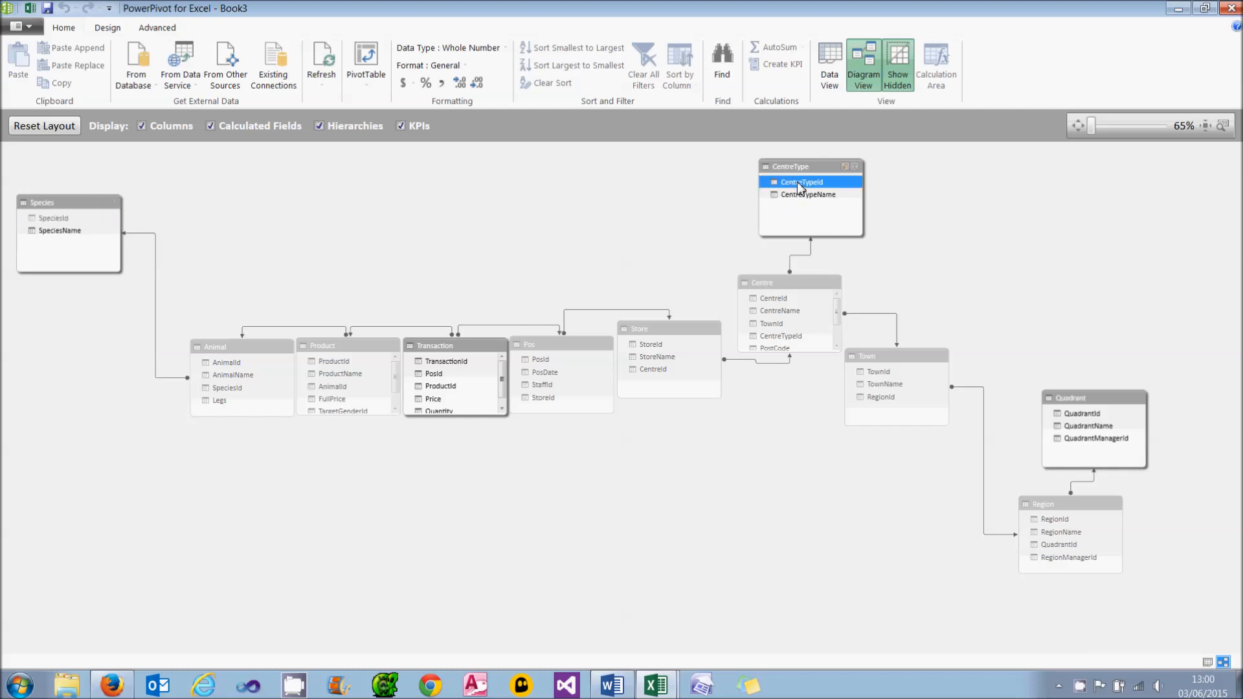
right_click(800, 187)
click(851, 268)
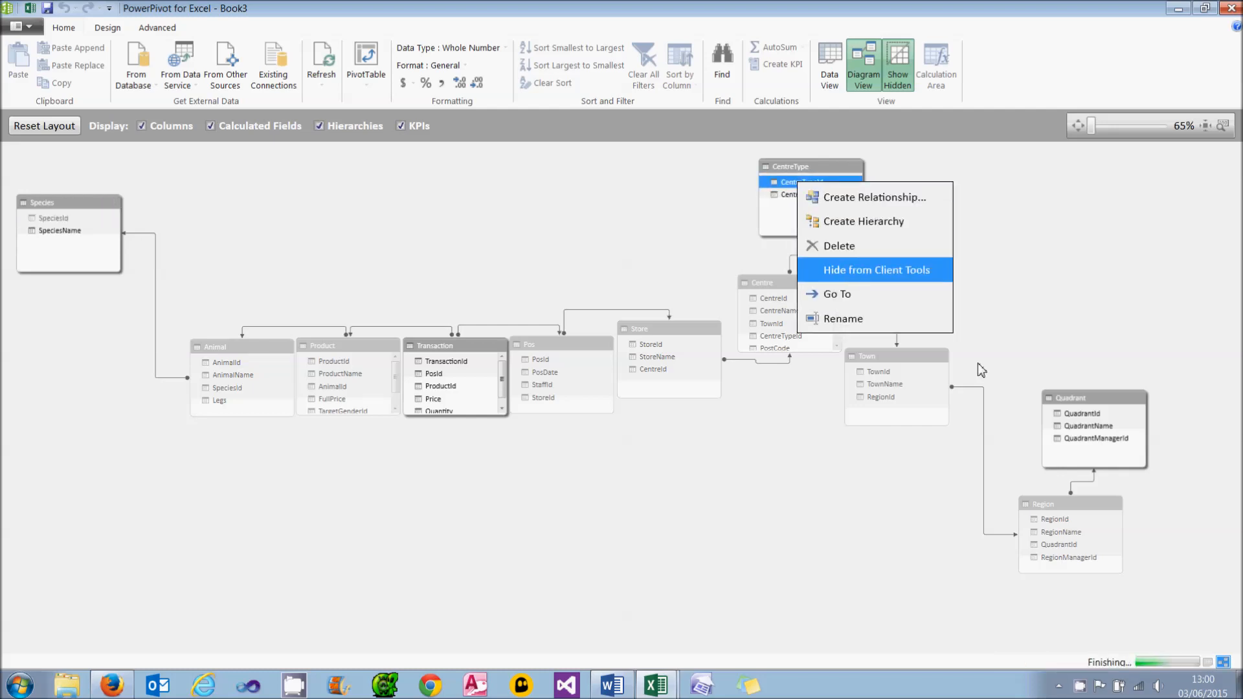
Hide the QuadrantId and QuadrantManagerId columns of the Quadrant table from client tools
click(1082, 414)
ctrl+click(1093, 438)
right_click(1093, 445)
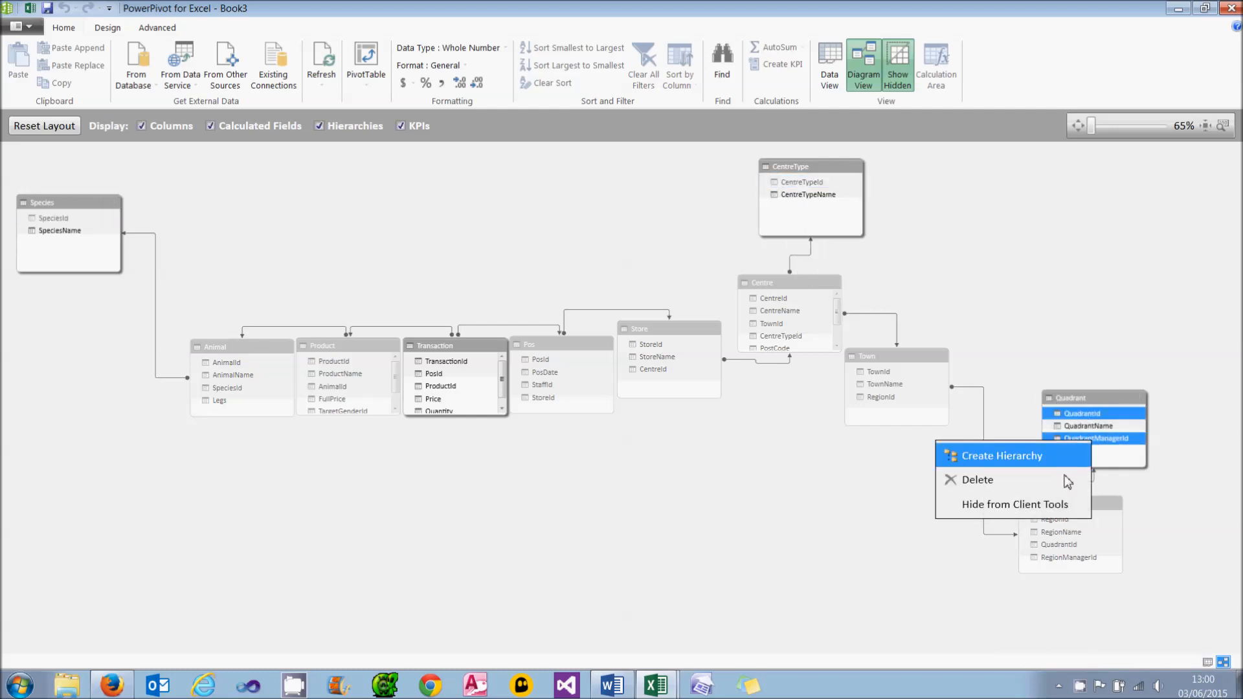
click(1034, 502)
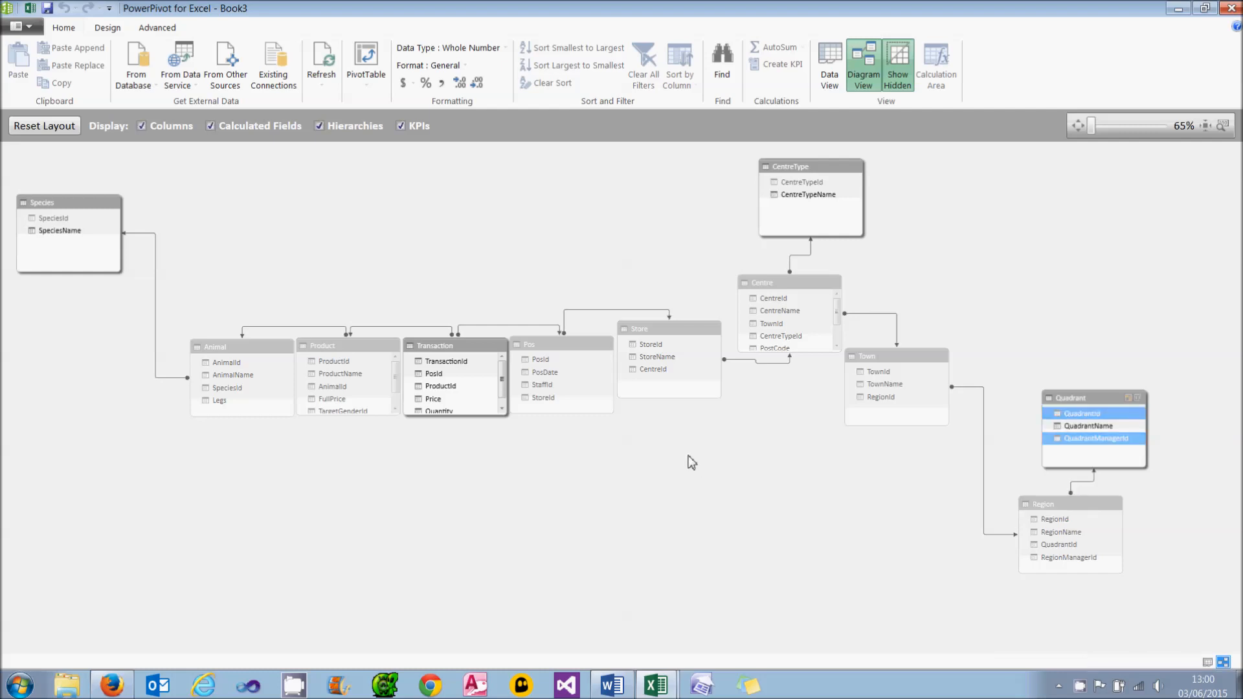
Hide the TransactionId, PosId and ProductId columns of the Transaction table from client tools
click(457, 363)
shift+click(451, 387)
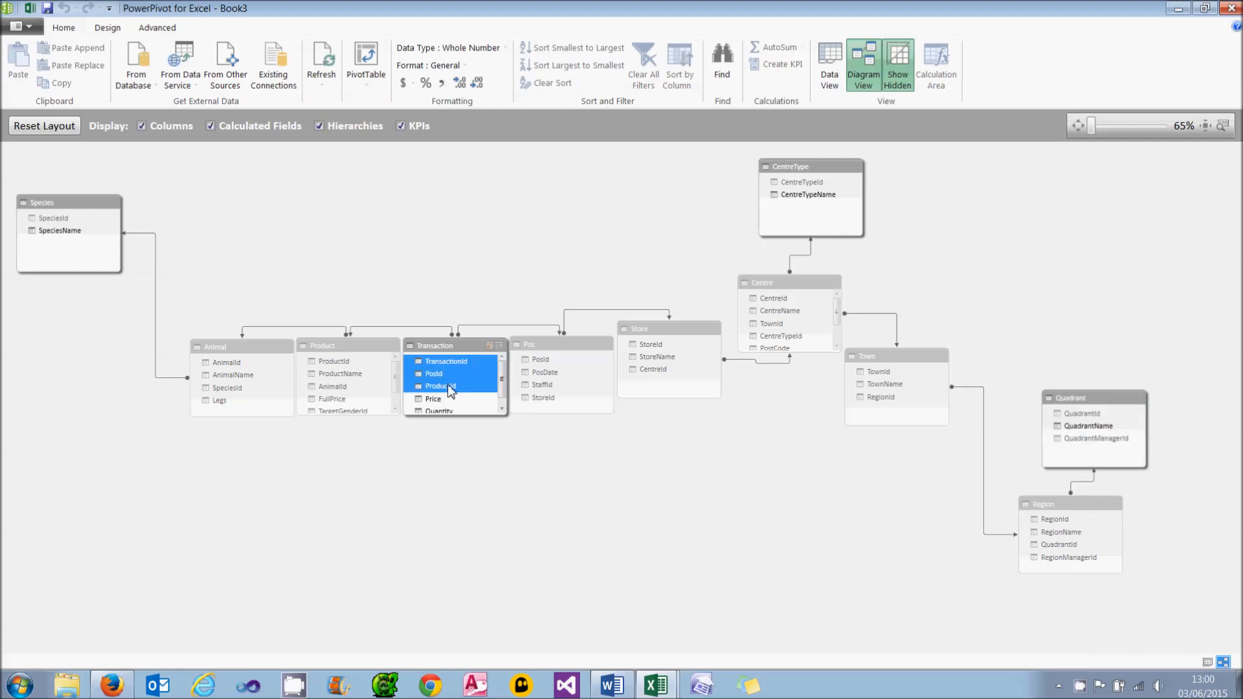
right_click(453, 386)
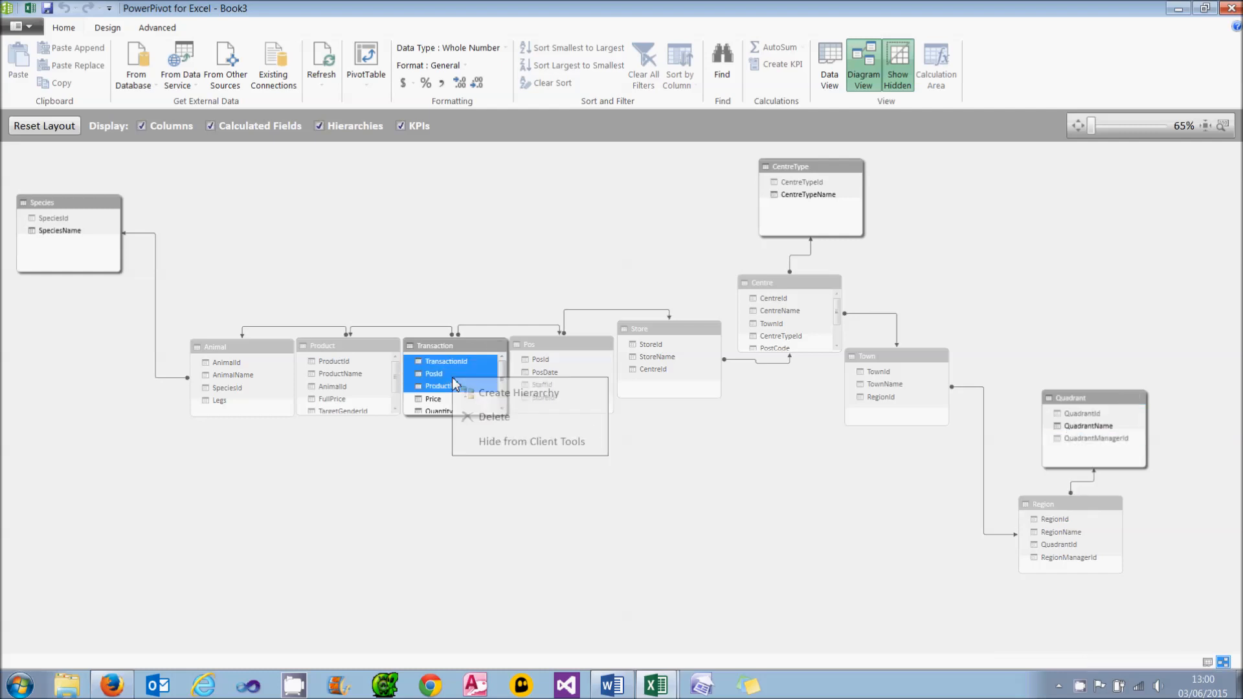
click(487, 439)
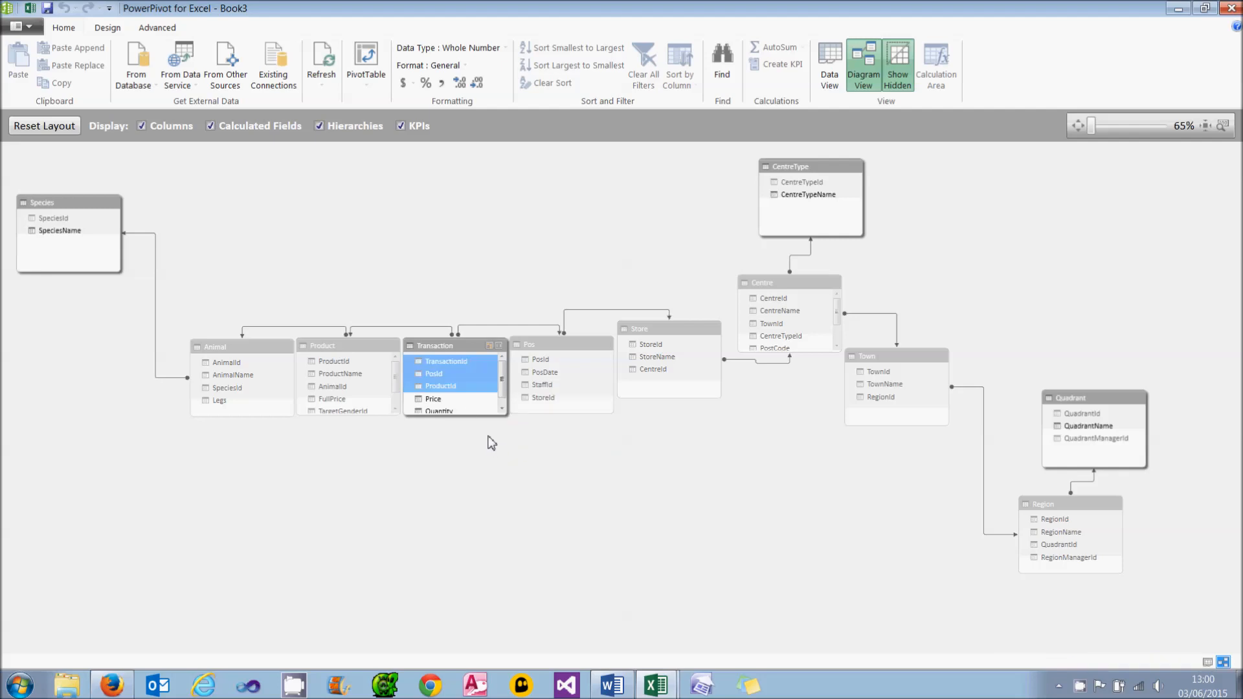
Create a PivotTable from the data model on a new worksheet
click(365, 83)
click(373, 108)
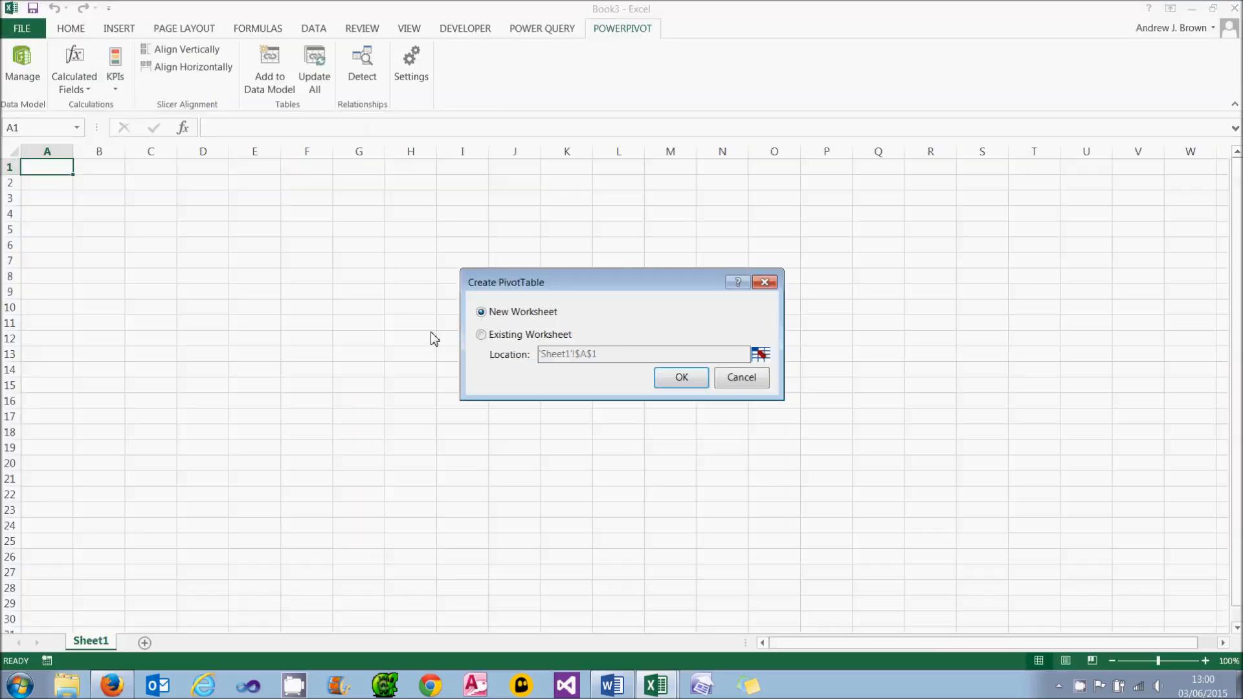
click(682, 381)
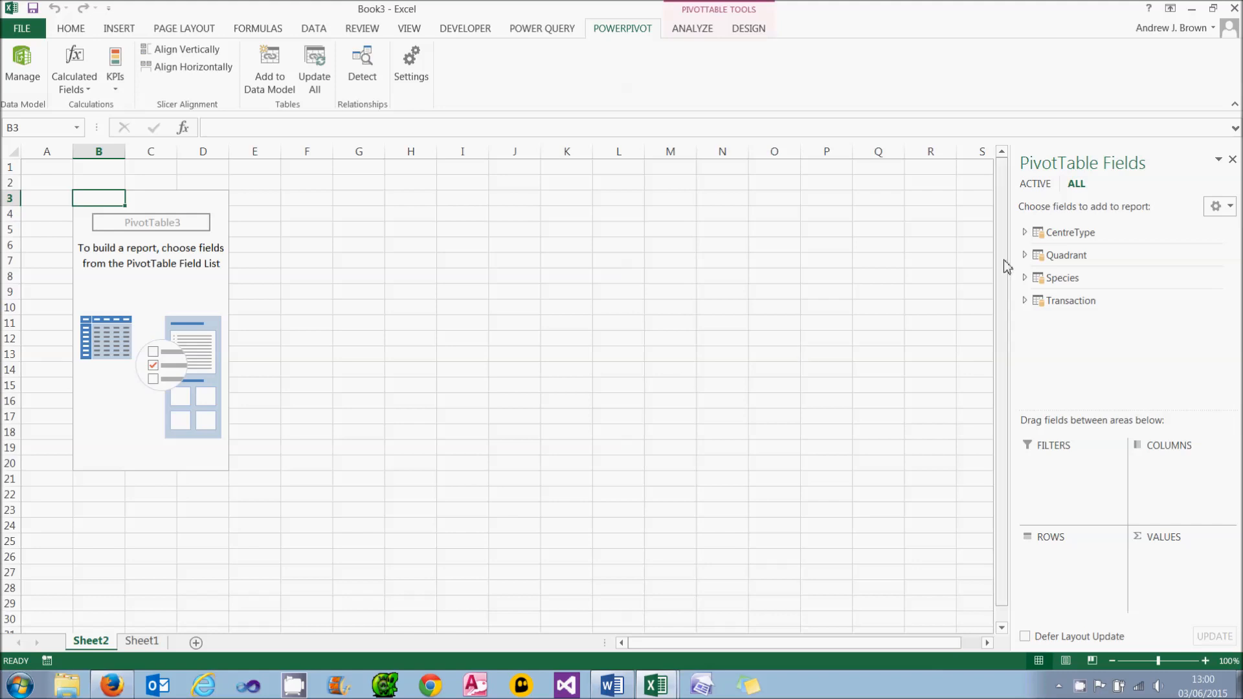
Lay out the PivotTable with SpeciesName as columns, QuadrantName as rows, Quantity summed as values and CentreTypeName as report filter
click(1024, 232)
click(1025, 270)
click(1025, 310)
click(1024, 348)
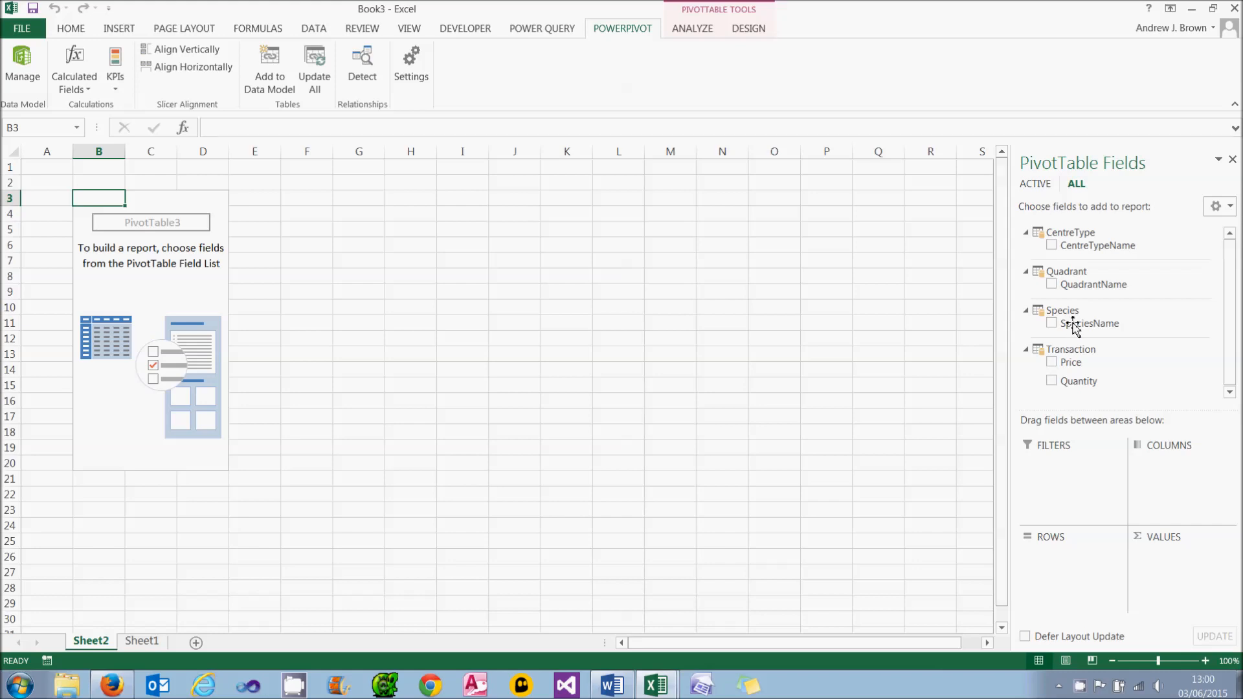
drag(1068, 322, 1155, 466)
click(1051, 283)
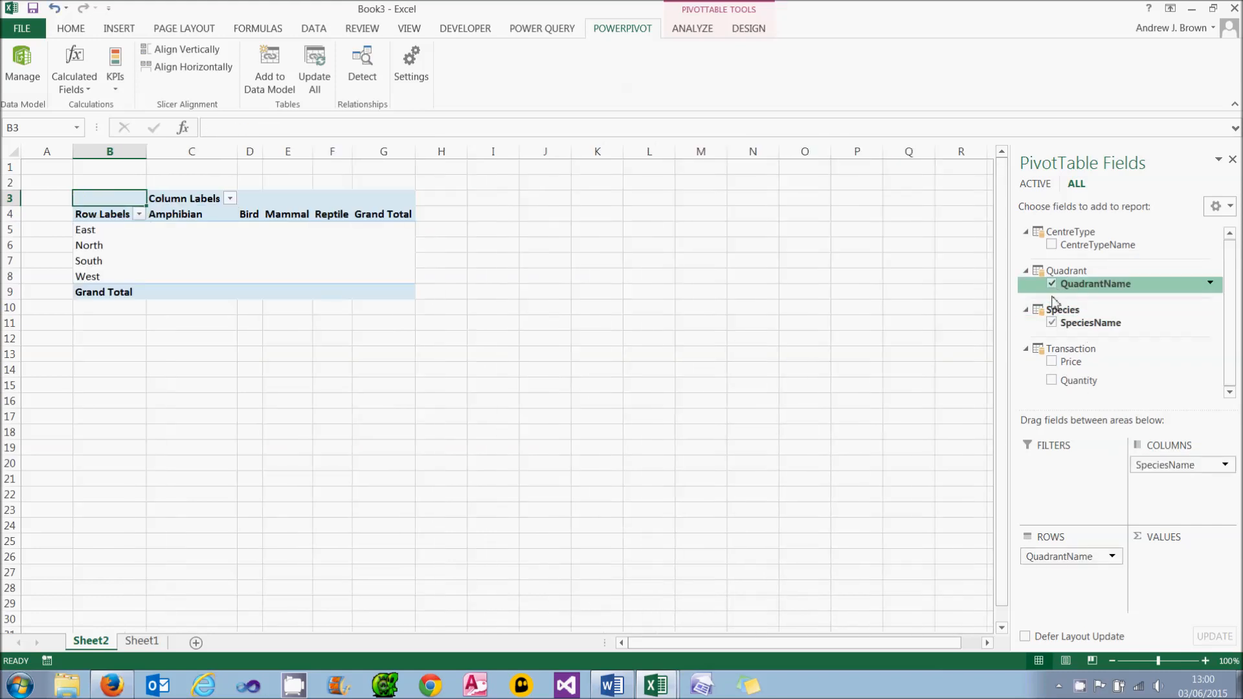
click(1051, 382)
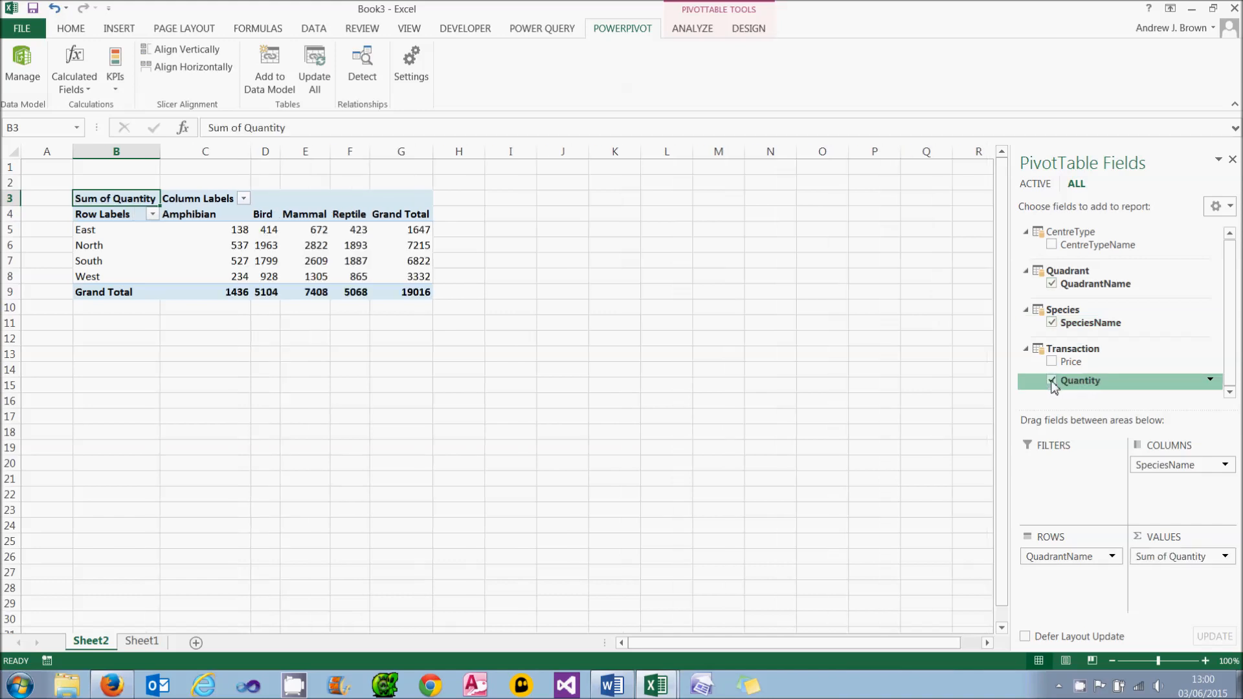
drag(1071, 245, 1039, 469)
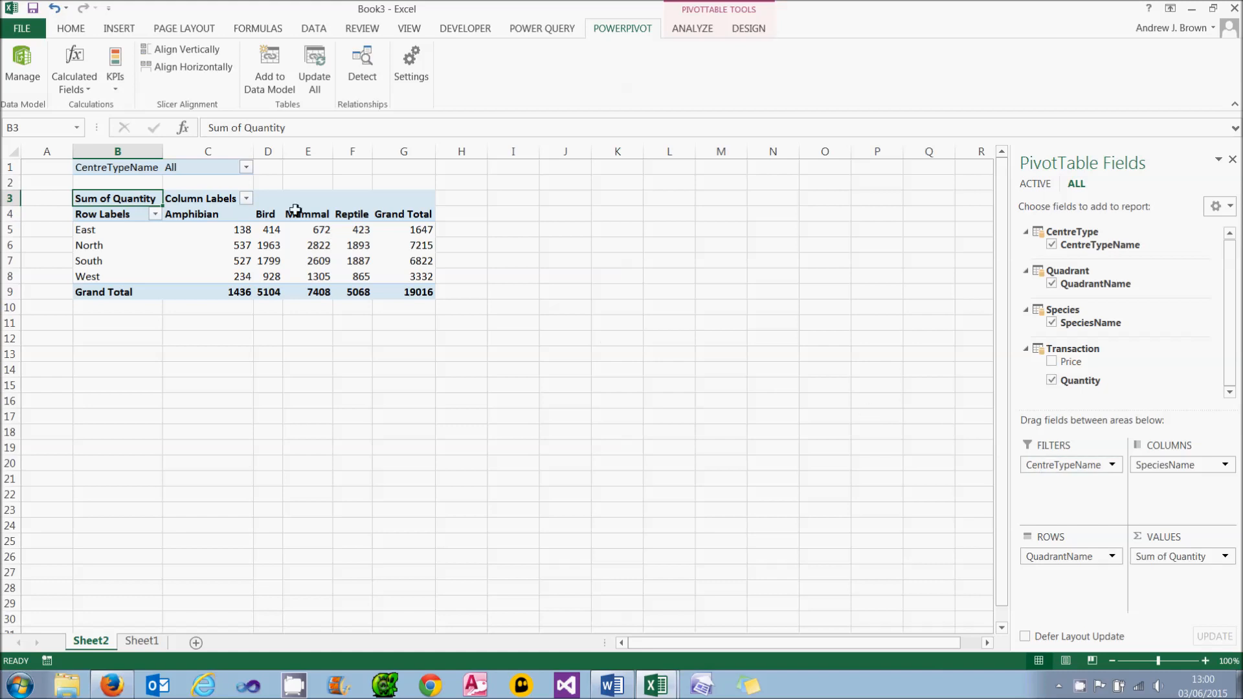
Filter the PivotTable's CentreTypeName to Shopping Centre
click(246, 167)
click(71, 205)
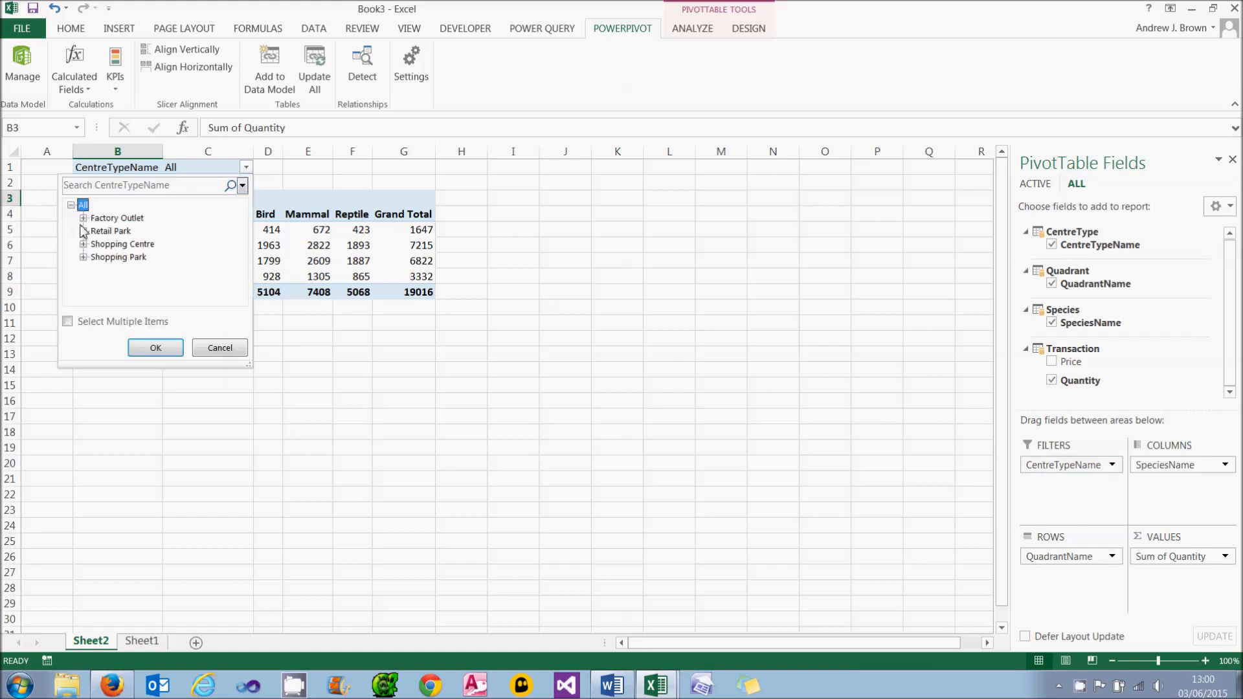
click(106, 245)
click(152, 346)
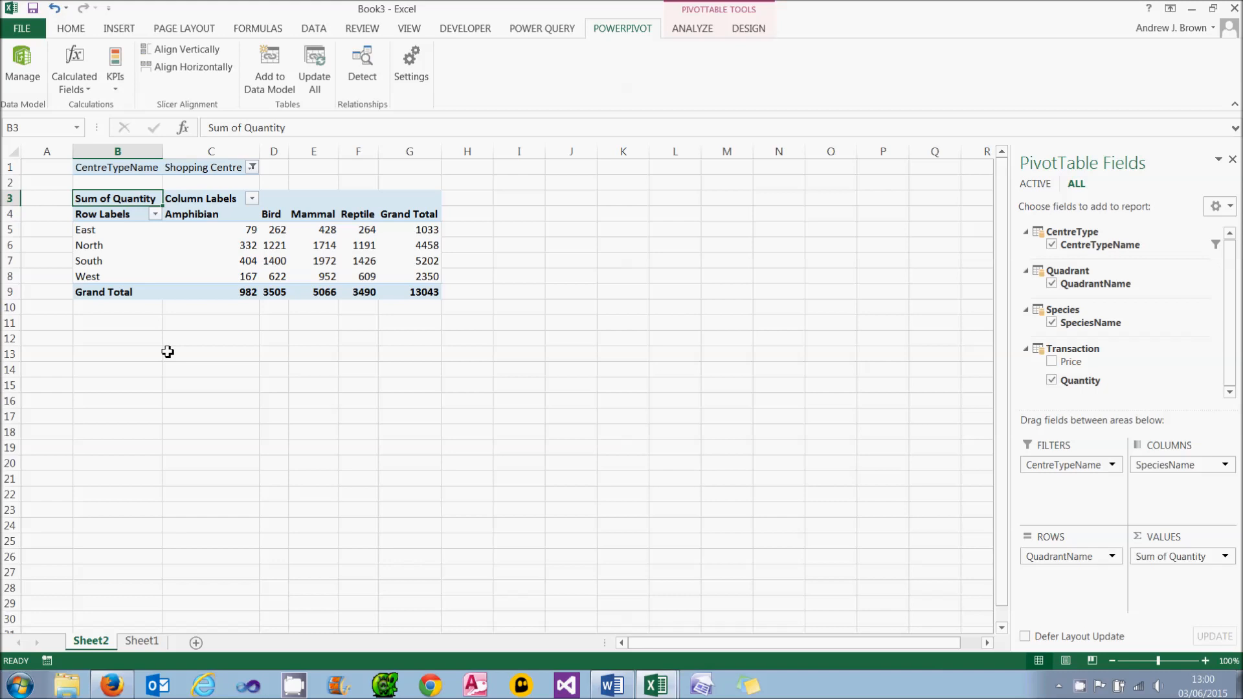
Examine the East/Amphibian value in the PivotTable with its row label, column label and centre type filter
click(214, 230)
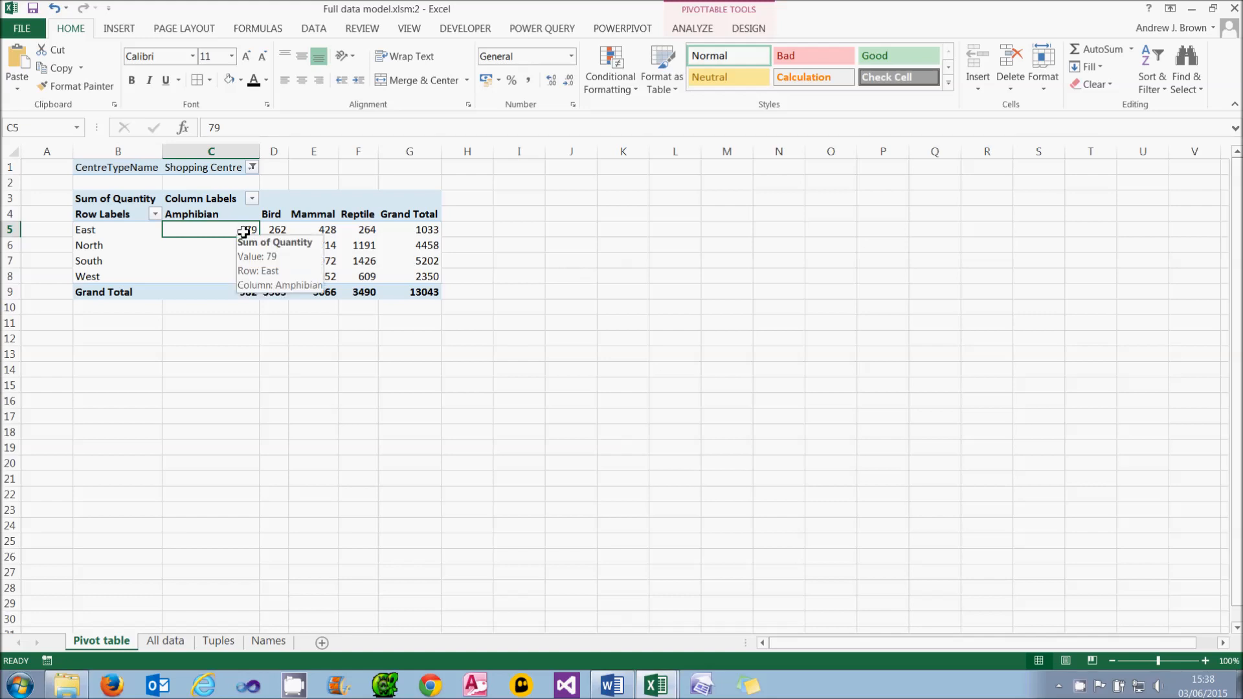
click(106, 230)
click(184, 216)
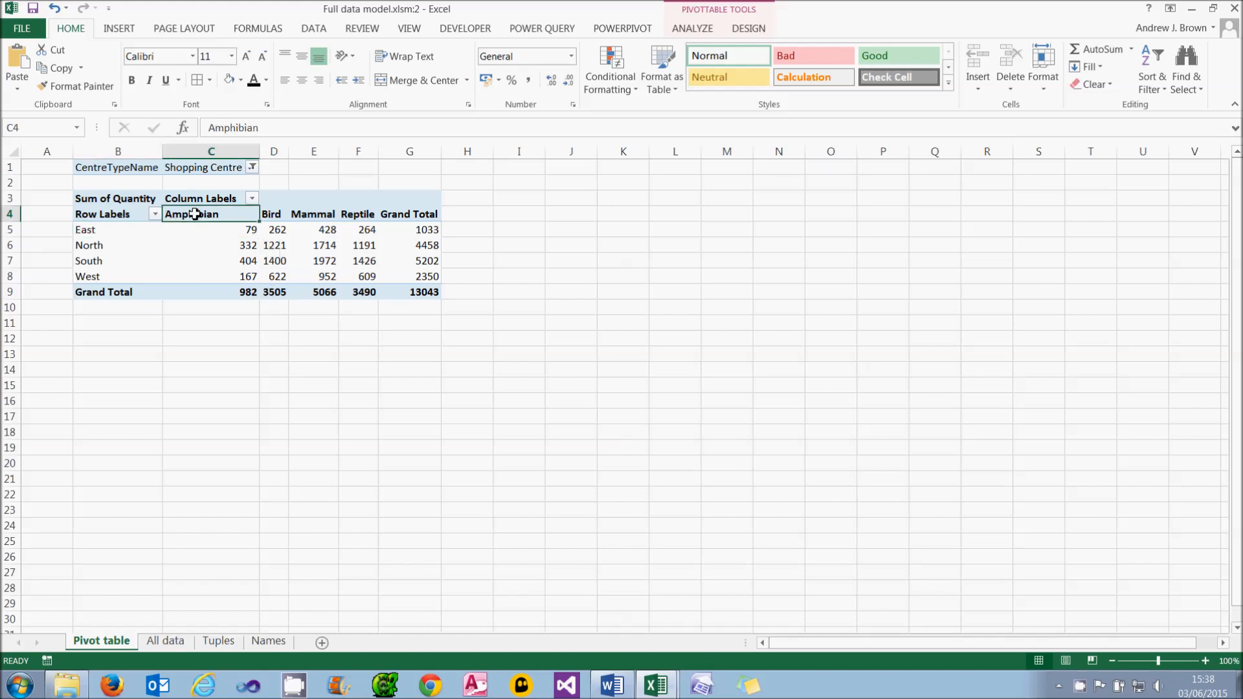
click(204, 167)
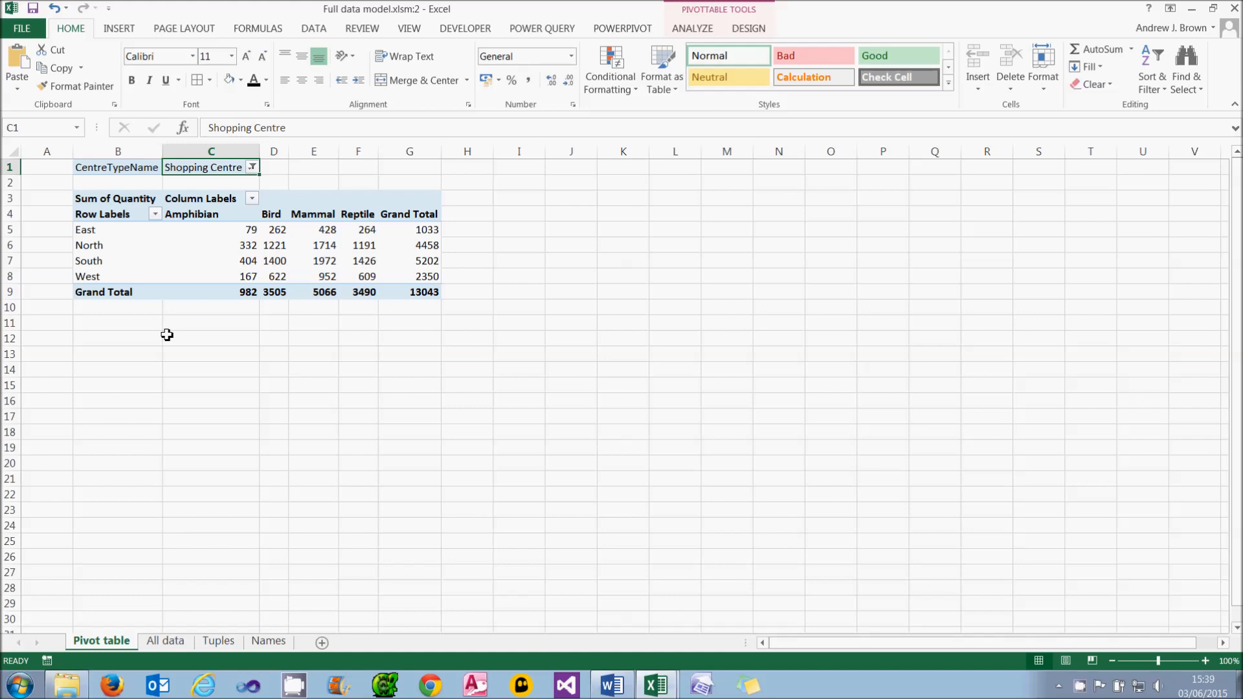
Arrange the workbook's Pivot table and All data windows side by side, checking the data table down to its total row
click(1212, 8)
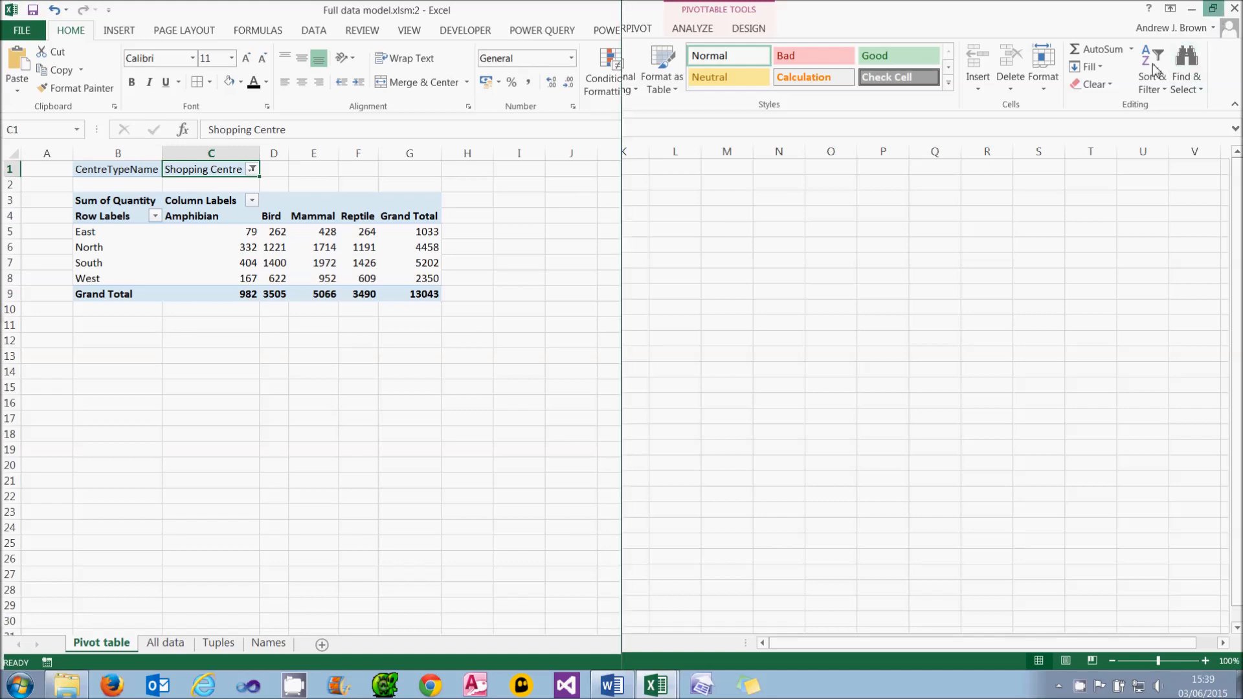
click(835, 251)
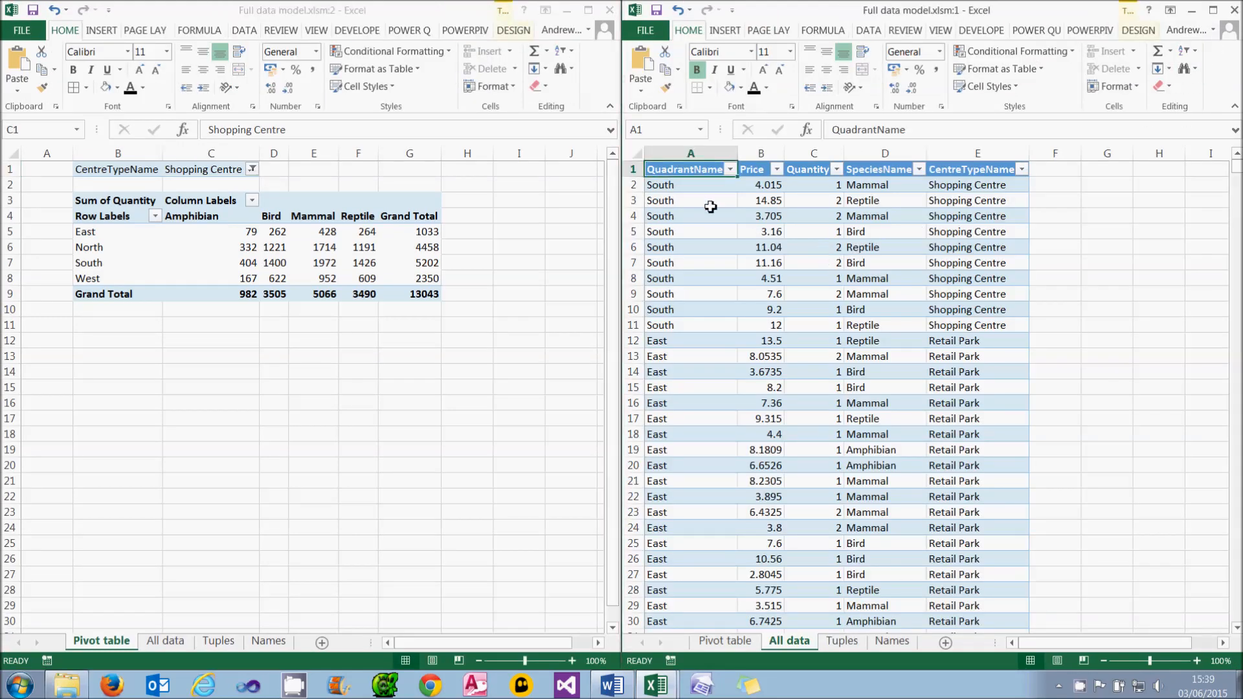
click(691, 185)
double_click(693, 192)
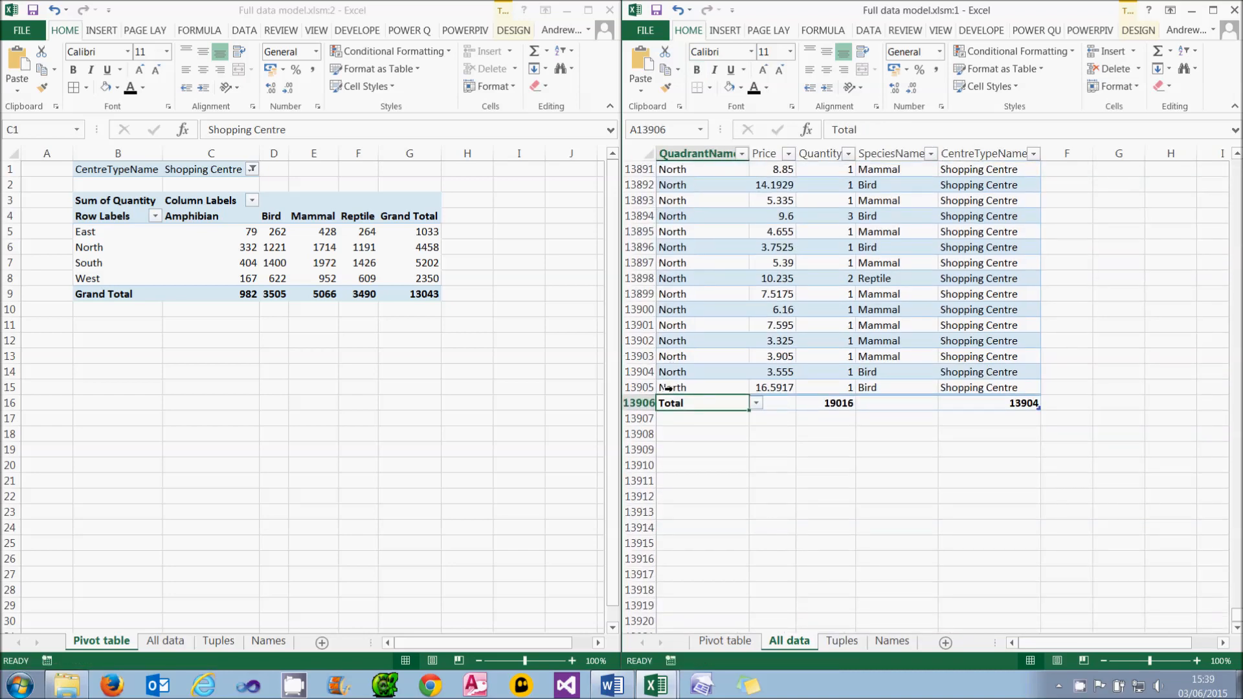
key(ctrl+Home)
click(761, 277)
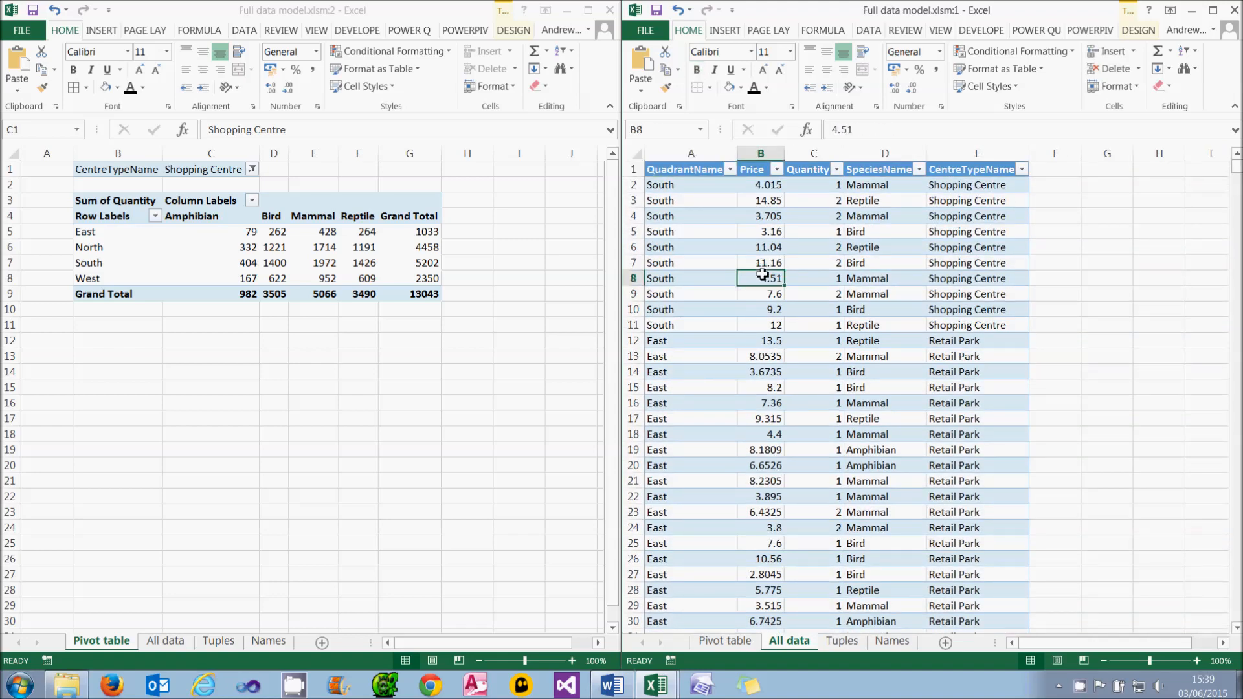
Filter the QuadrantName column of the All data table to East only
click(868, 31)
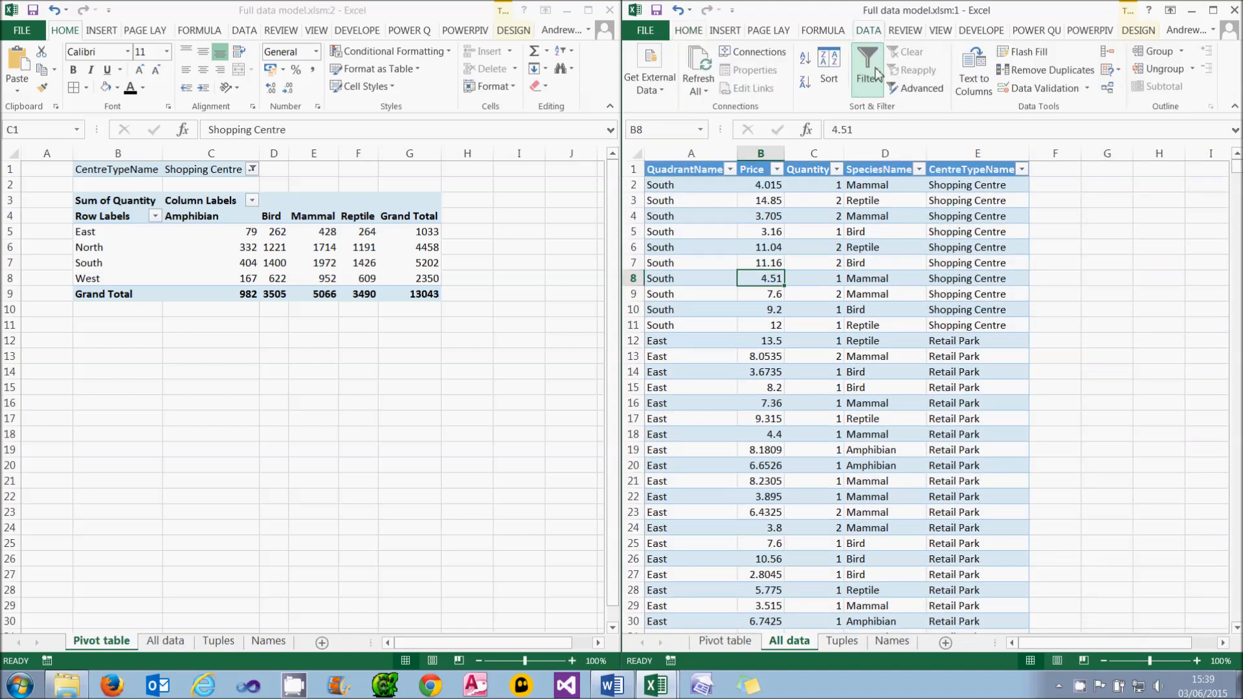
click(729, 169)
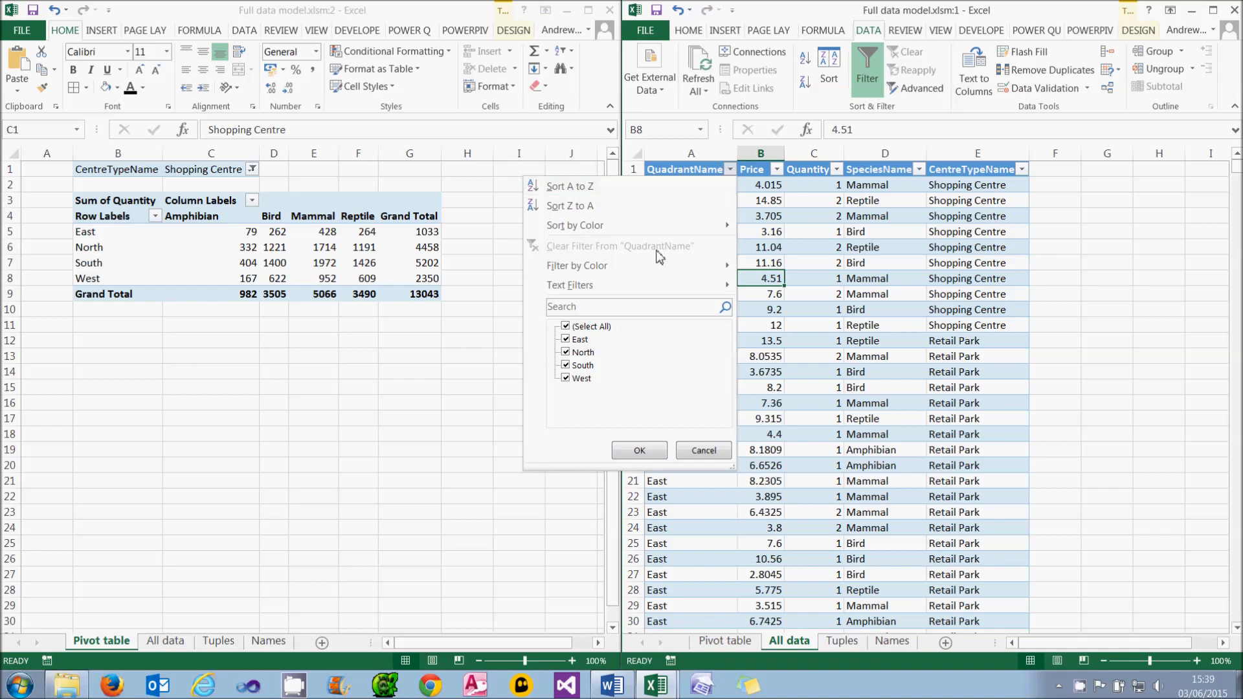
click(573, 327)
click(571, 339)
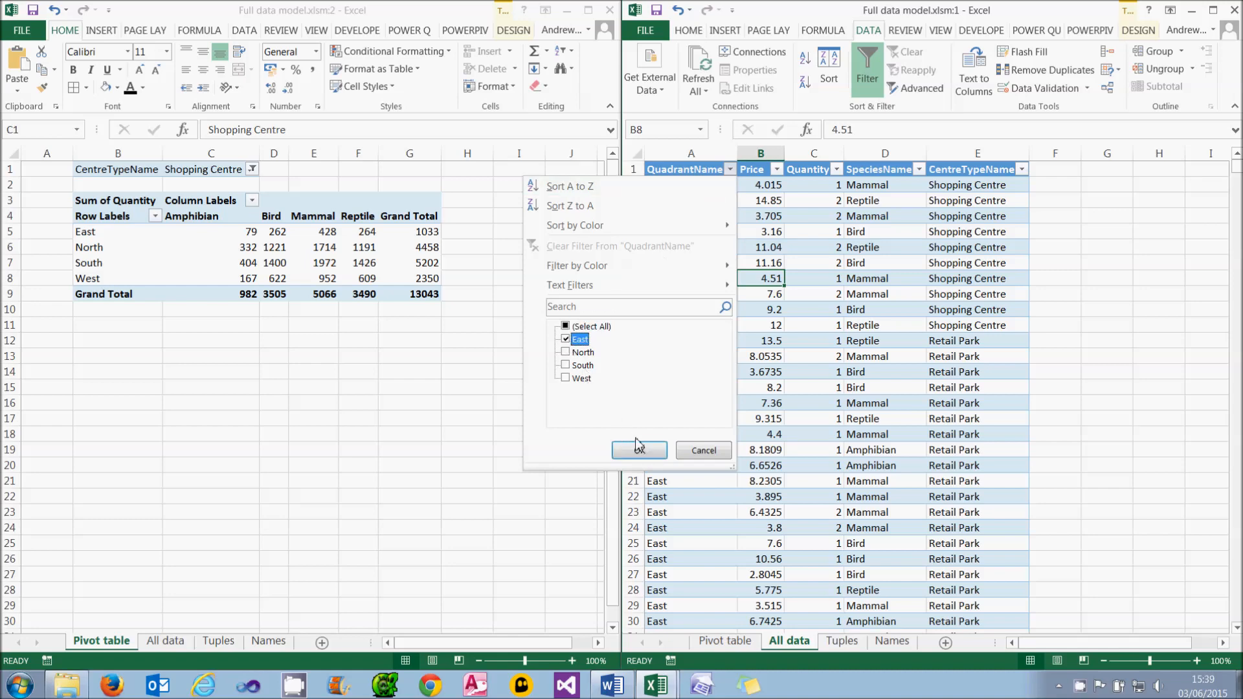
click(640, 451)
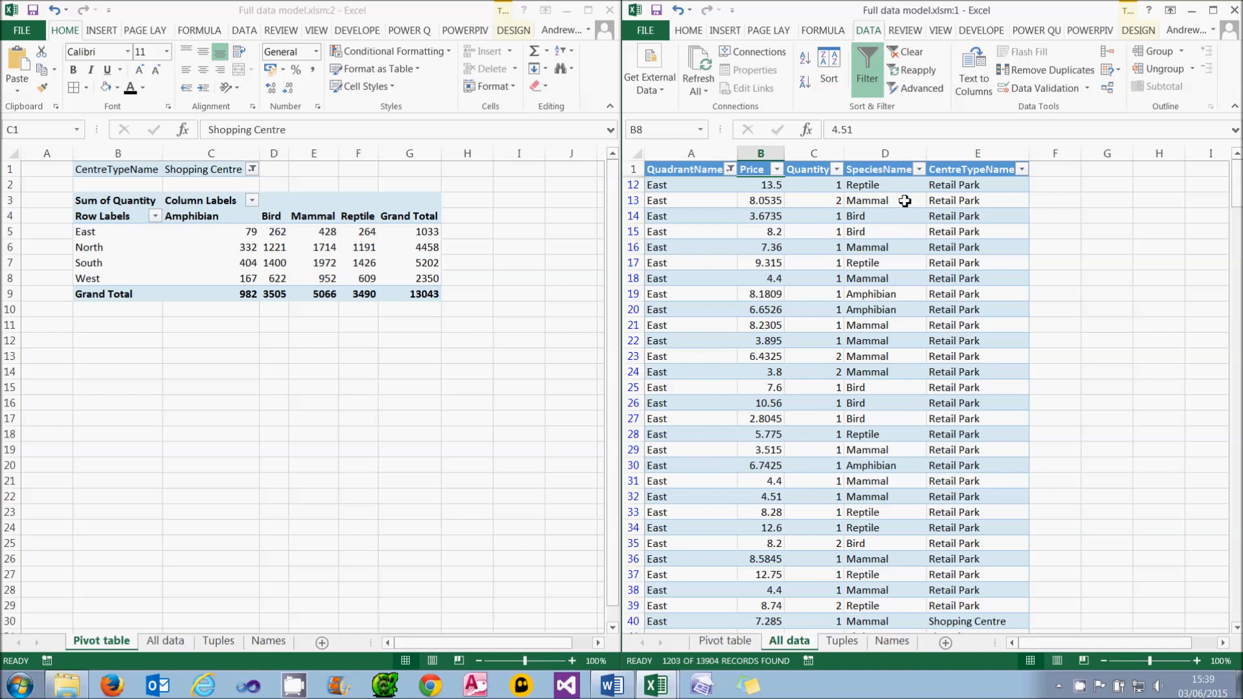
Filter the SpeciesName column of the All data table to Amphibian only
click(918, 169)
click(754, 326)
click(754, 339)
click(829, 450)
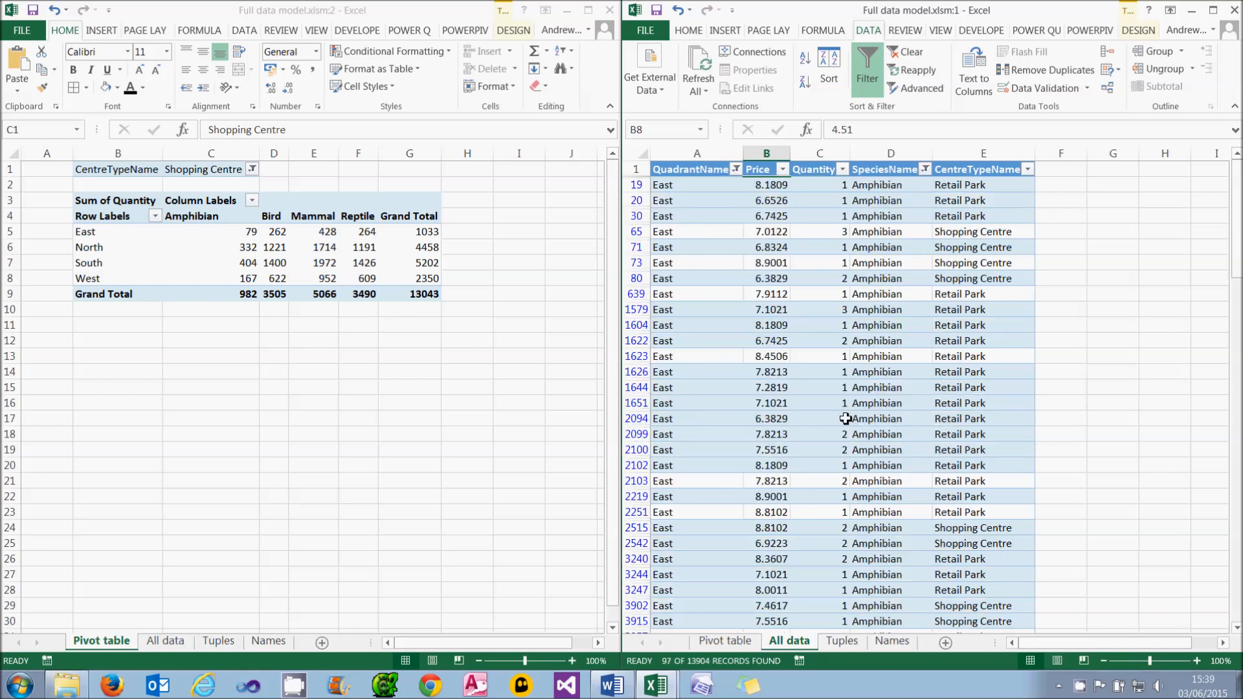
Filter the CentreTypeName column of the All data table to Shopping Centre only
click(1026, 170)
click(863, 326)
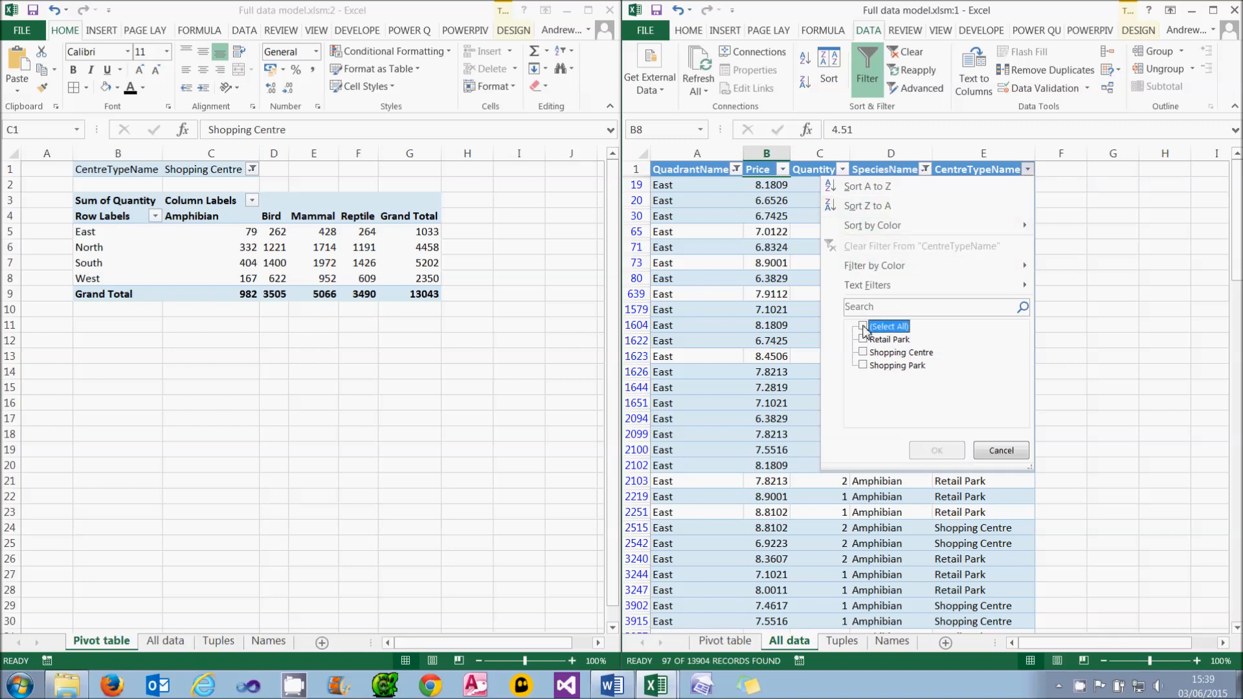
click(863, 352)
click(937, 450)
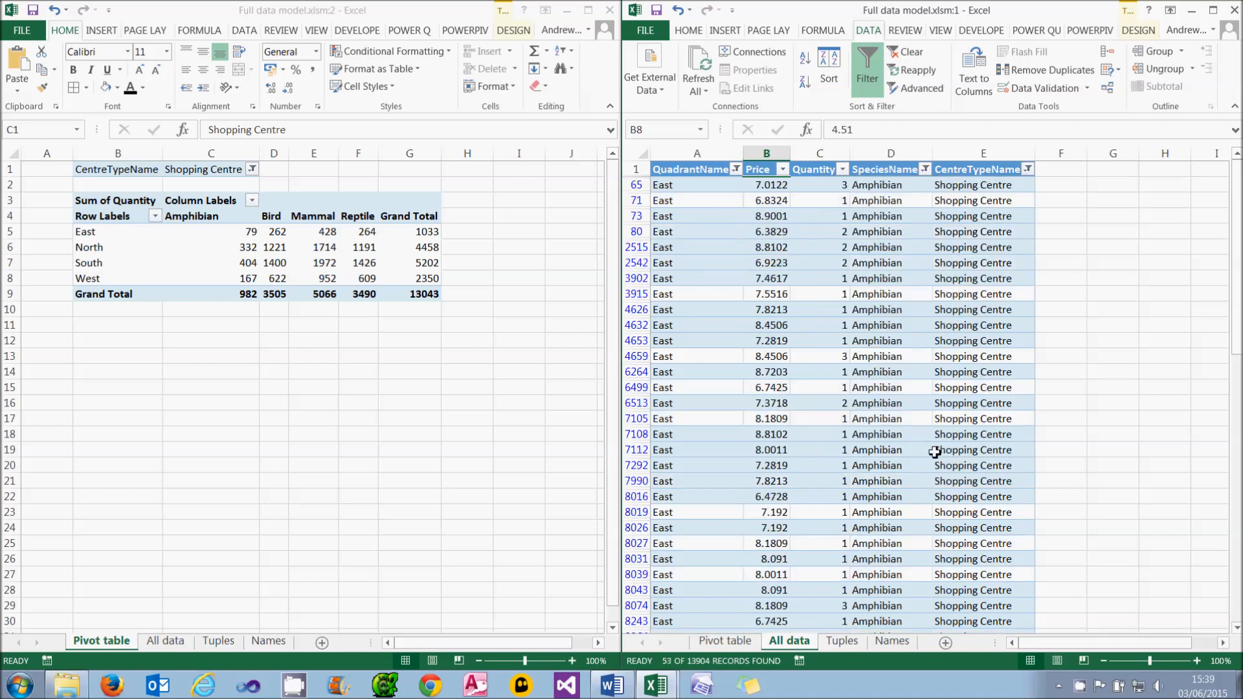
Compare the filtered table's Quantity total with the East/Amphibian value in the PivotTable
click(832, 289)
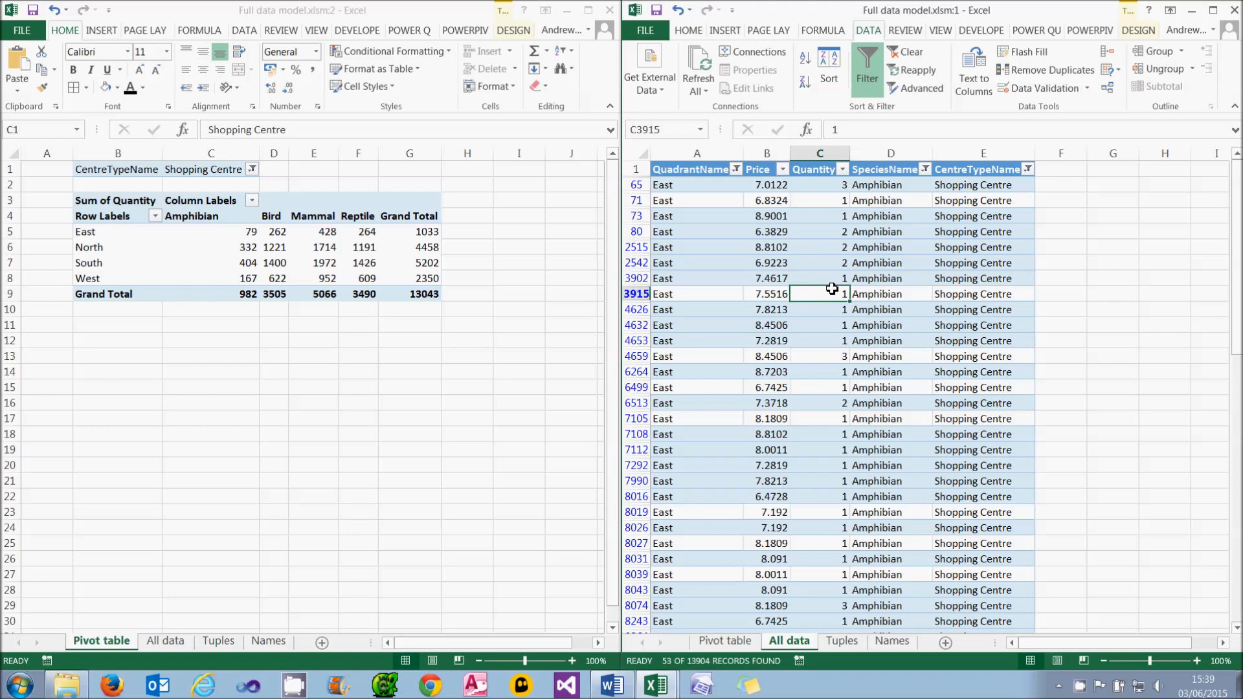
key(ctrl+Down)
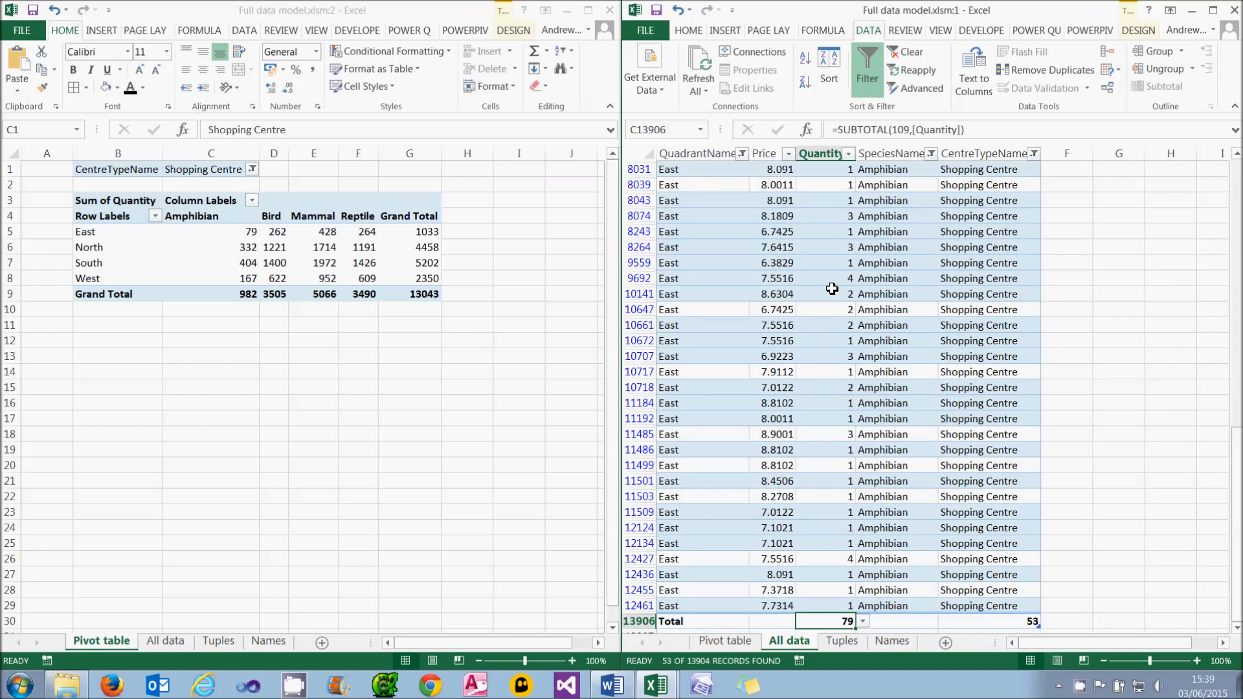
click(251, 238)
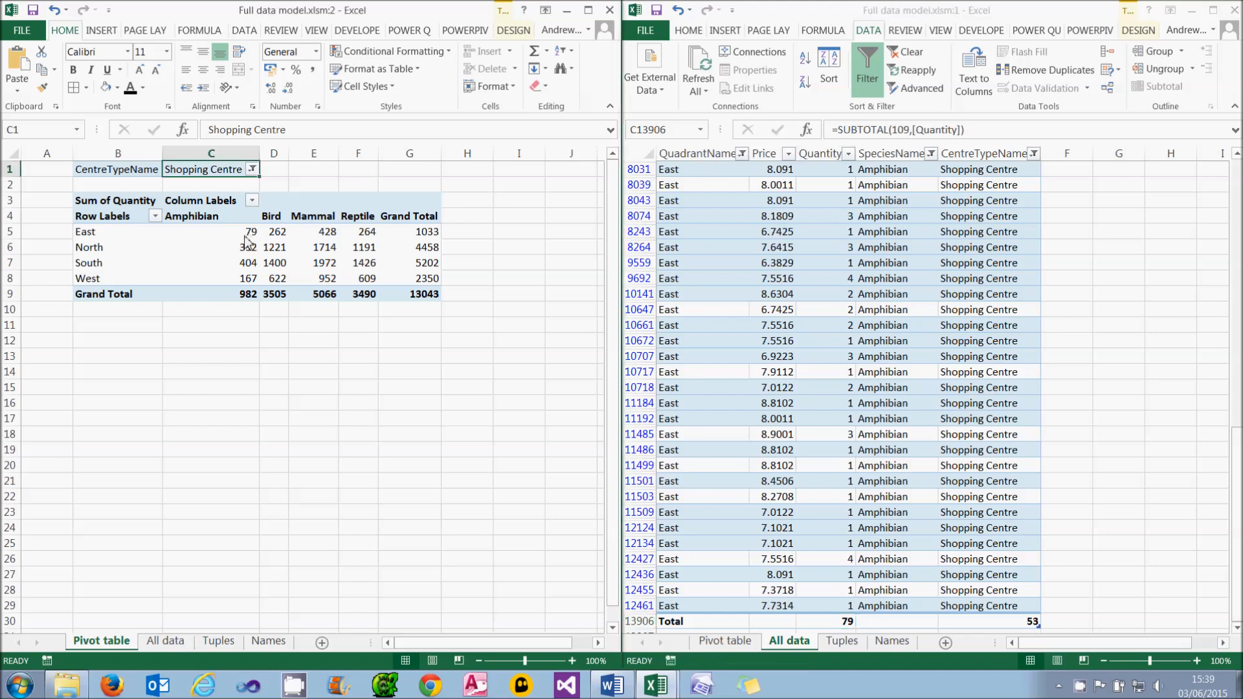
mouse_move(243, 236)
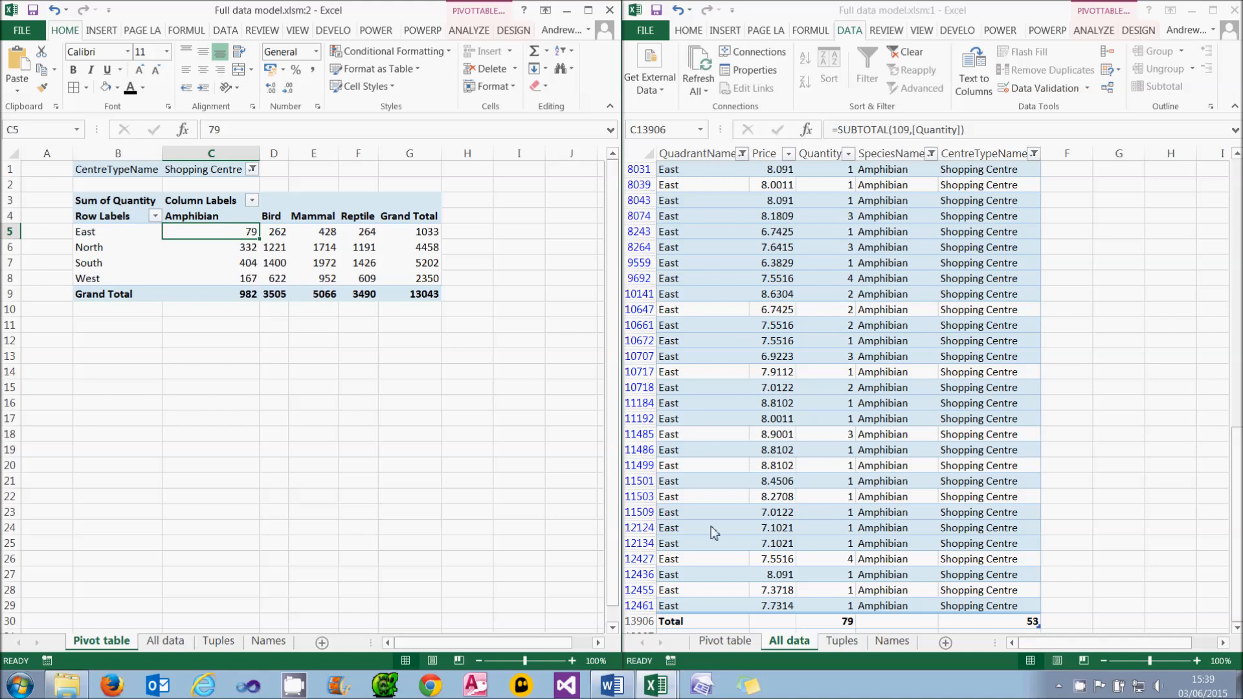
On the Tuples sheet, examine row 4's centre type, quadrant, species, tuple and result alongside the PivotTable
click(841, 641)
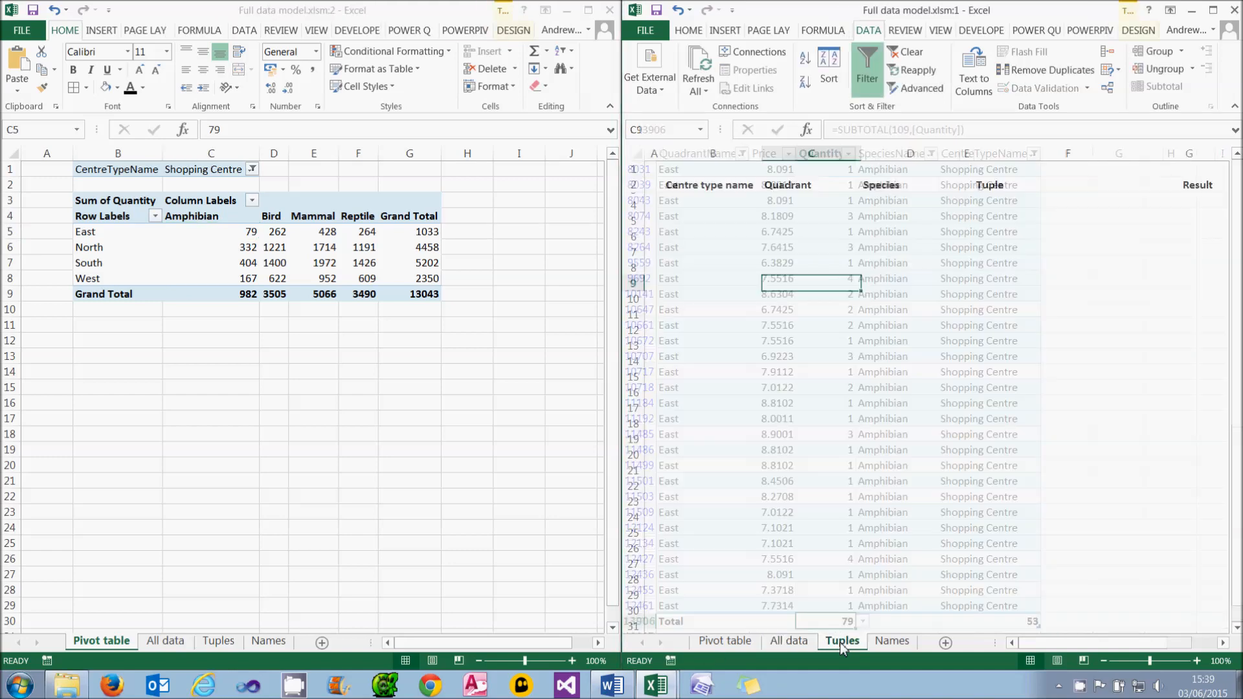
click(722, 195)
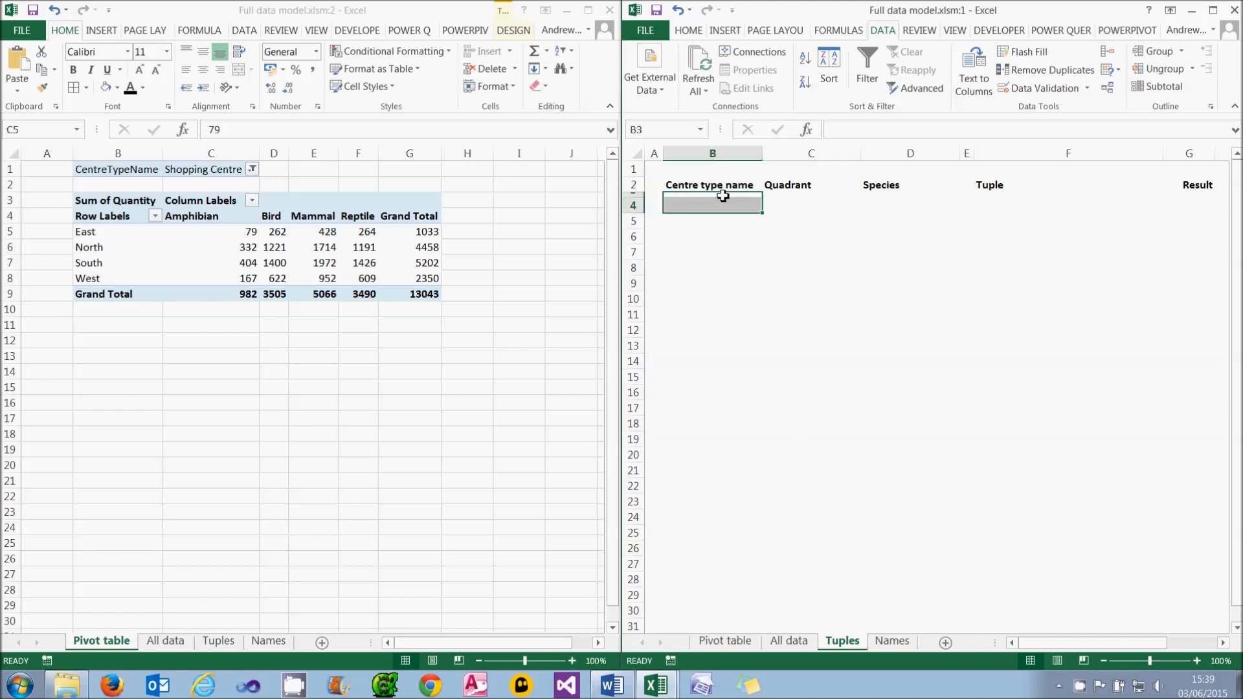
click(722, 196)
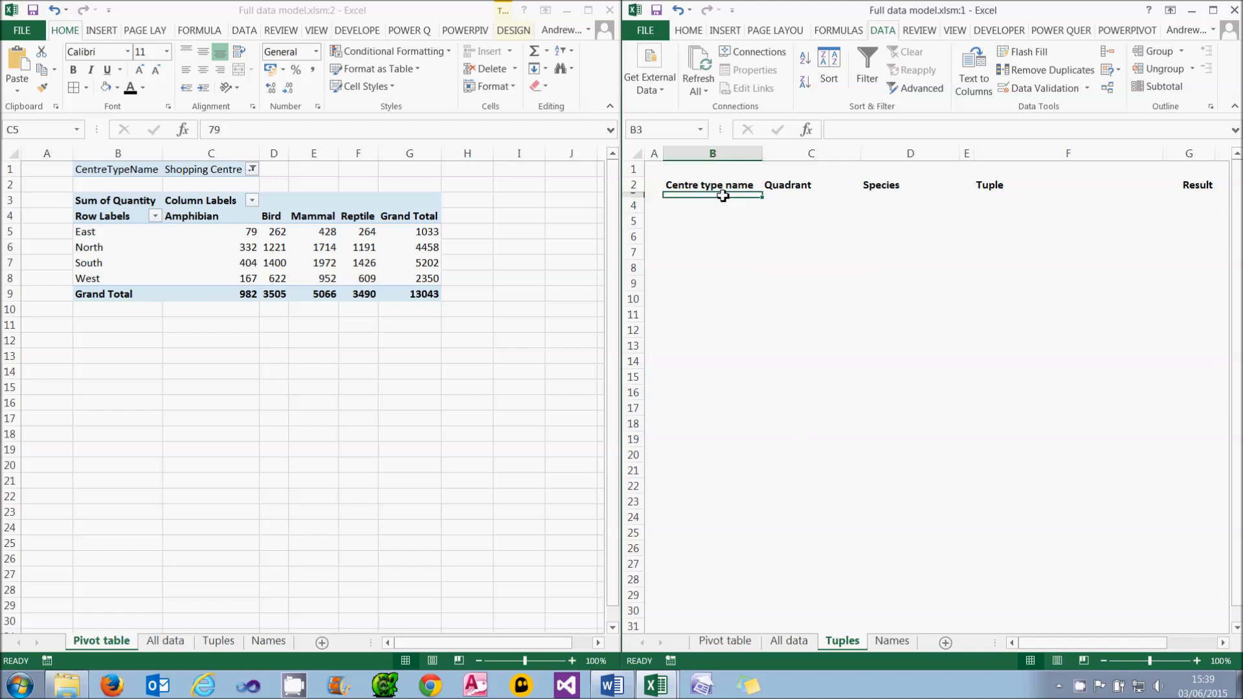
key(Down)
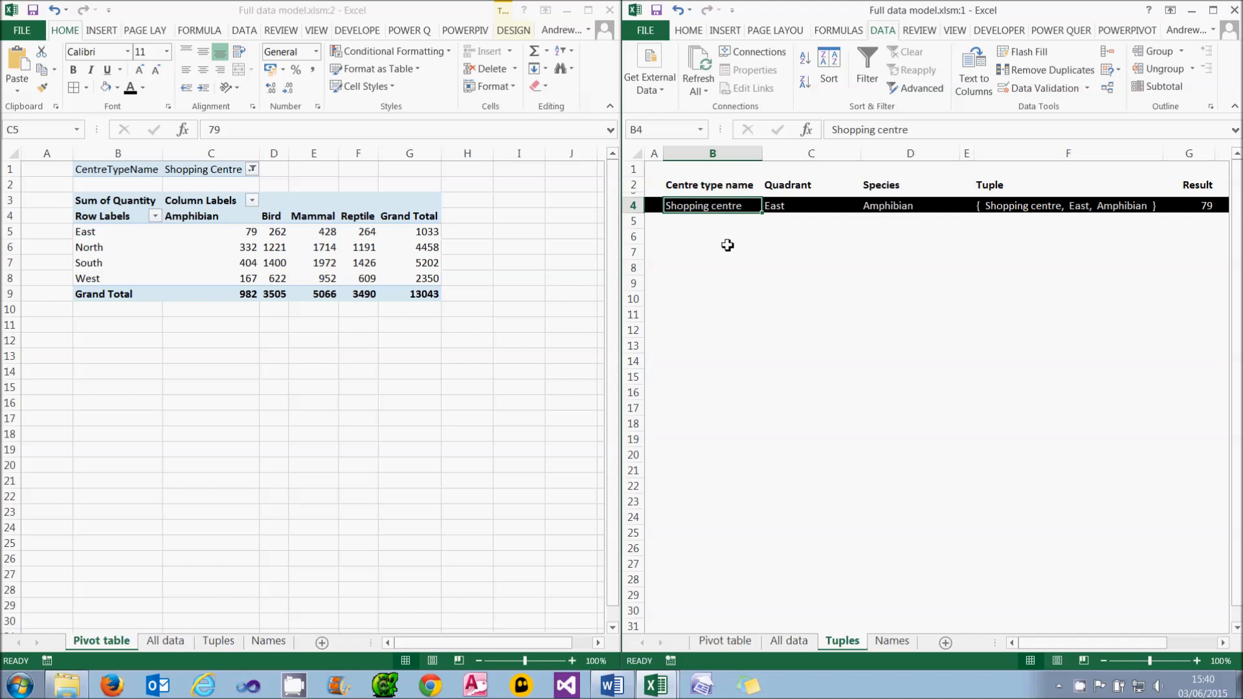
click(777, 207)
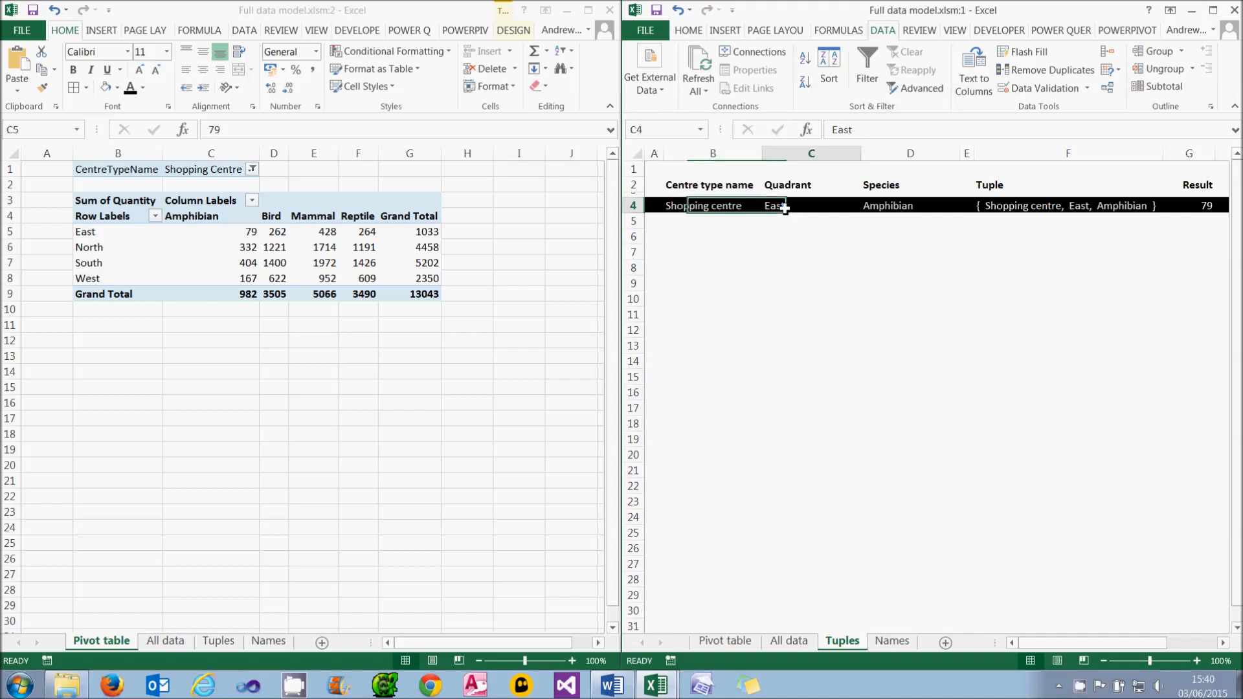
click(888, 208)
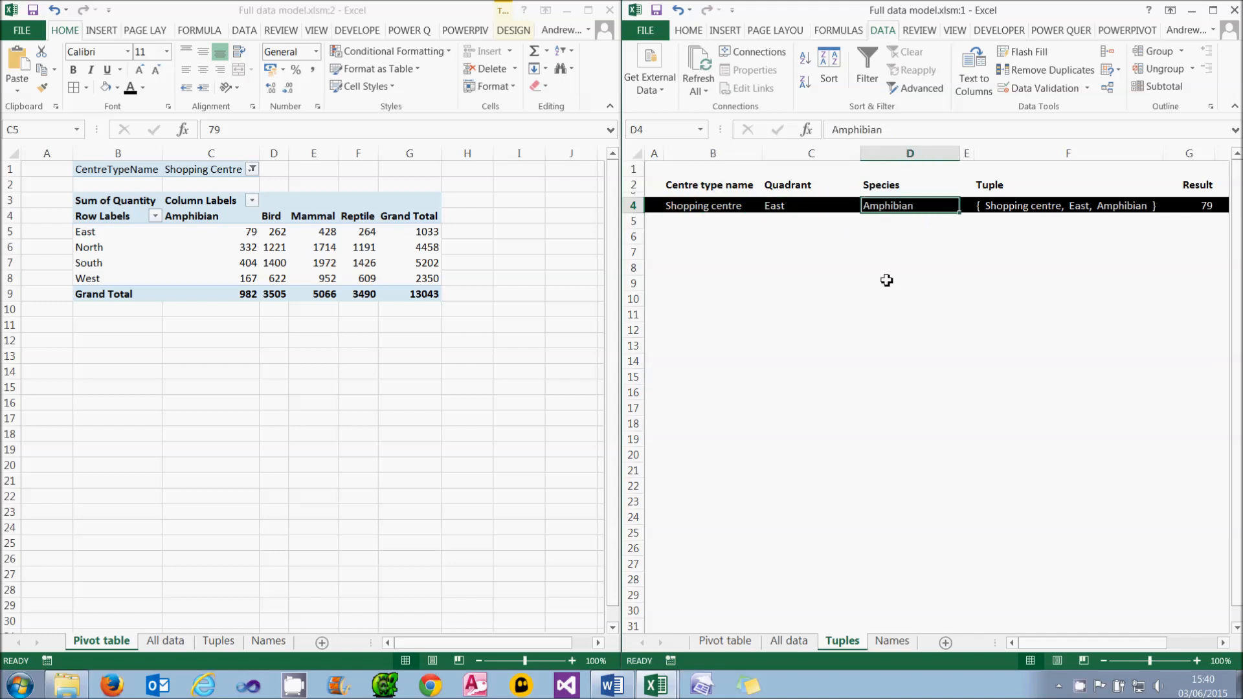
click(1008, 209)
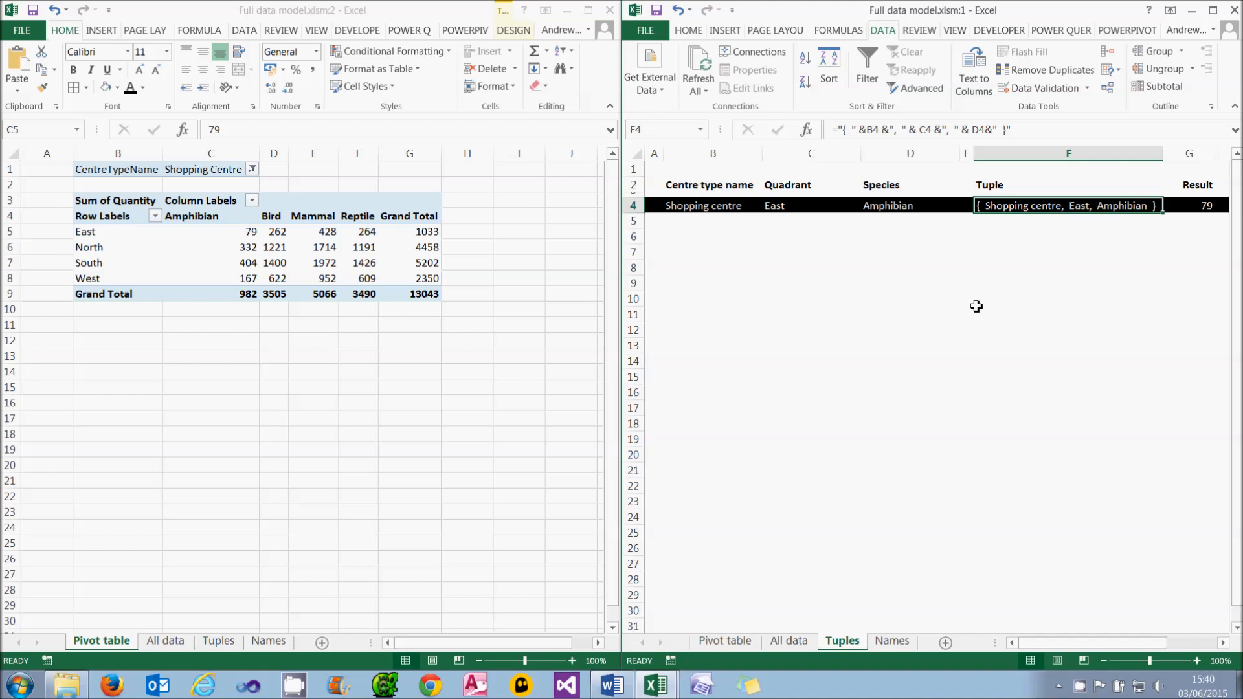
click(1209, 204)
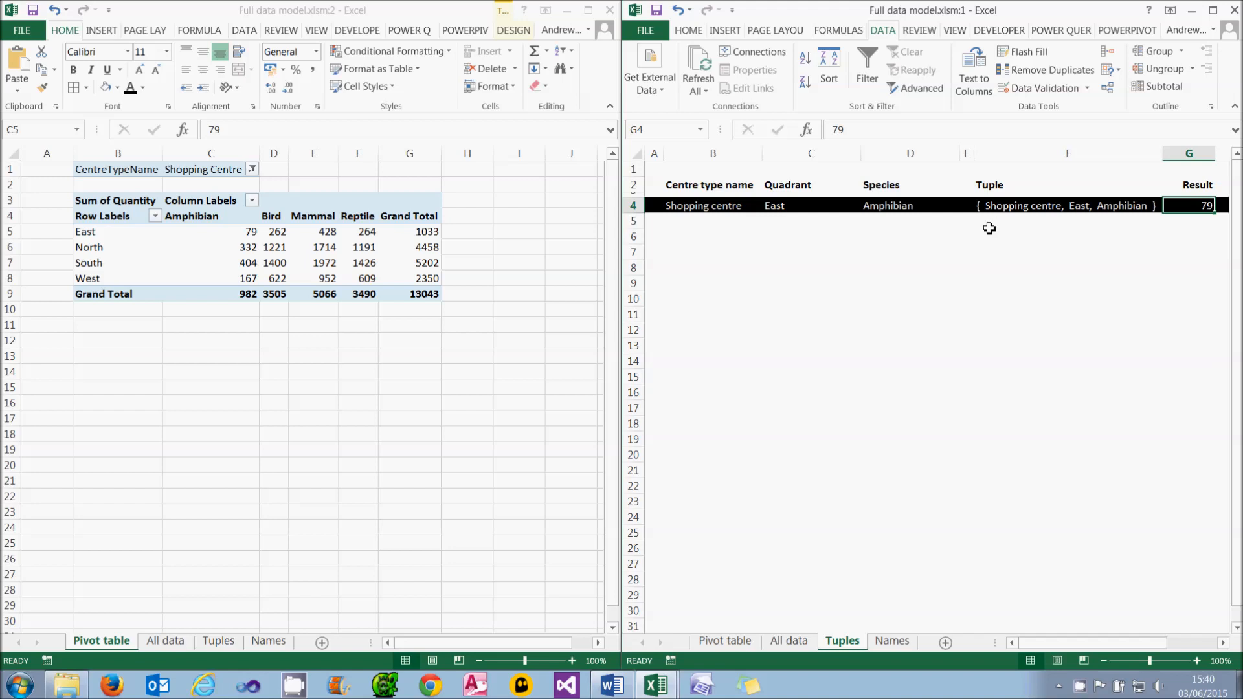
click(349, 259)
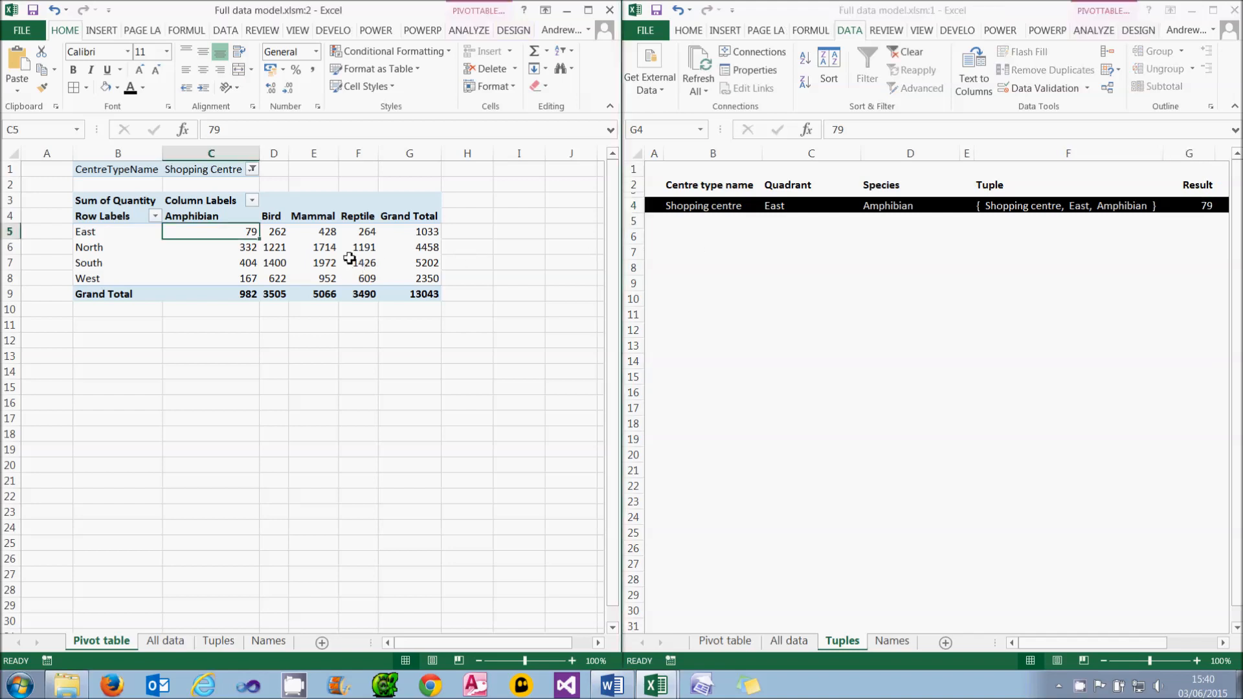
Select the Amphibian grand total in the PivotTable and include all quadrants in the All data table's QuadrantName filter
click(247, 295)
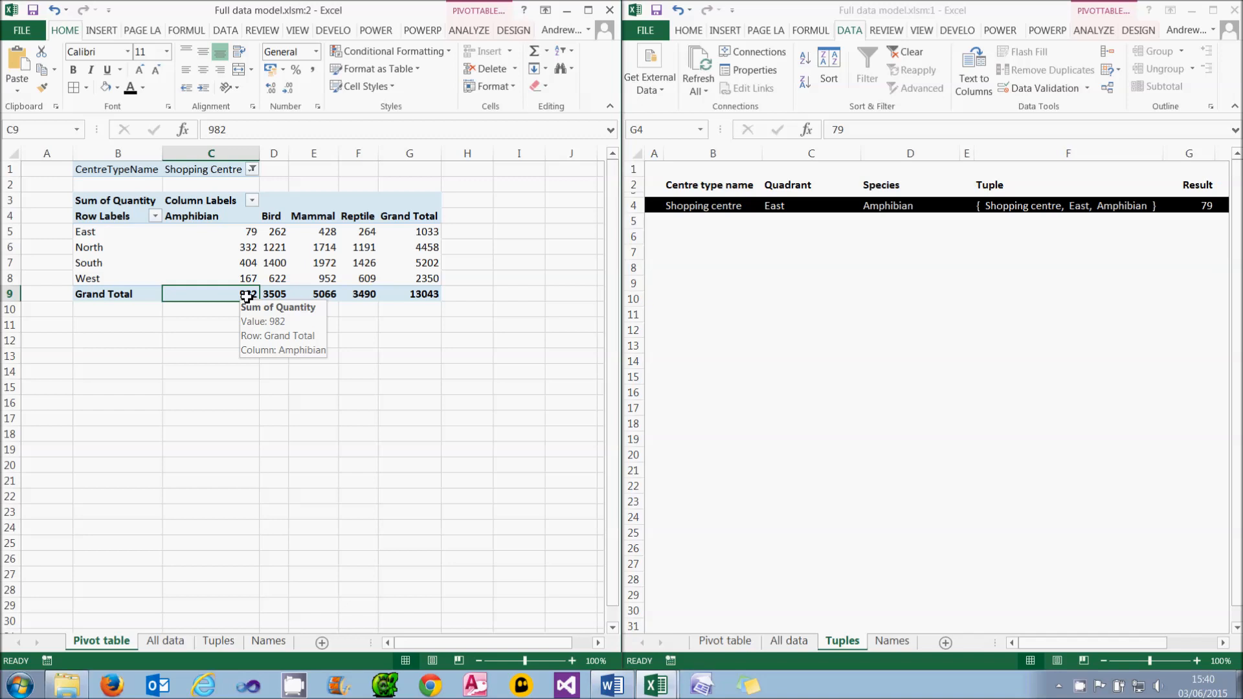
click(790, 639)
click(790, 639)
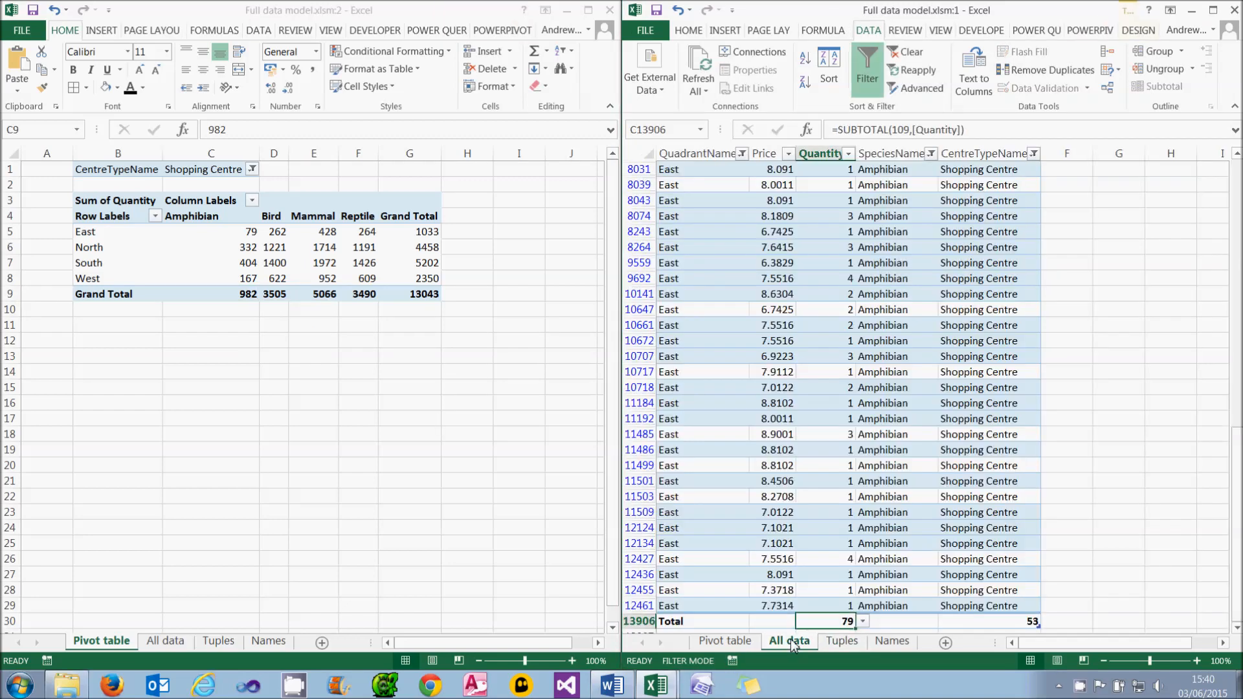
click(742, 153)
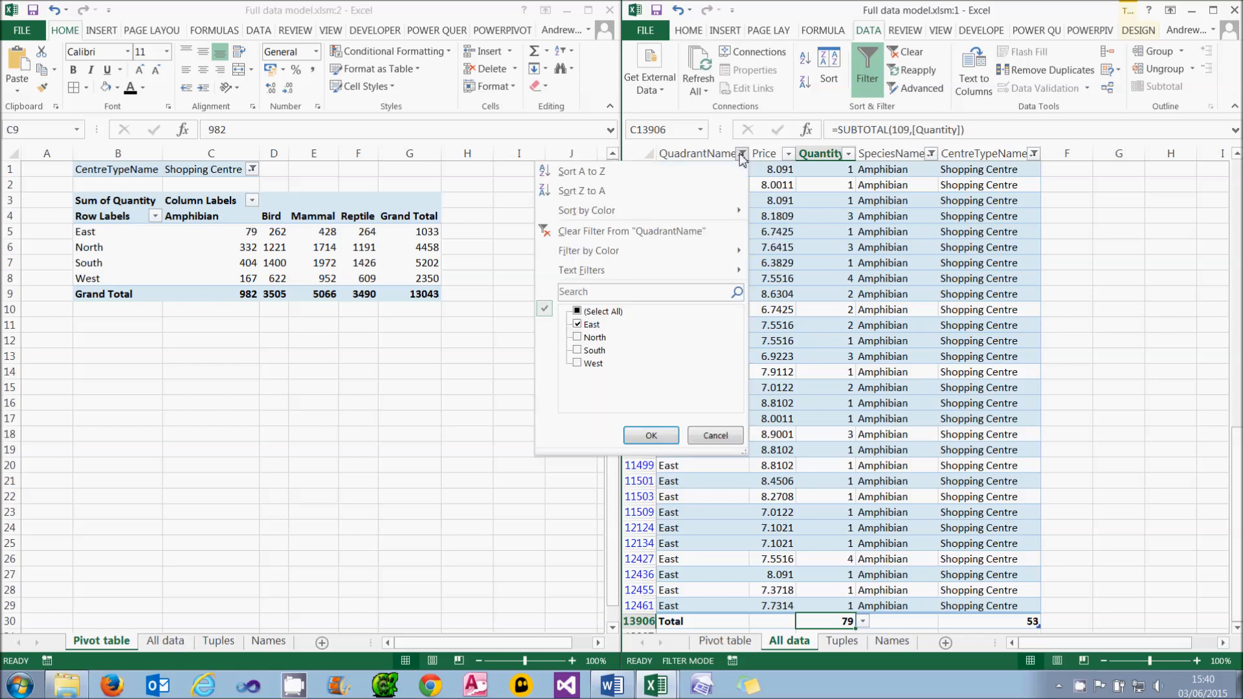
click(577, 312)
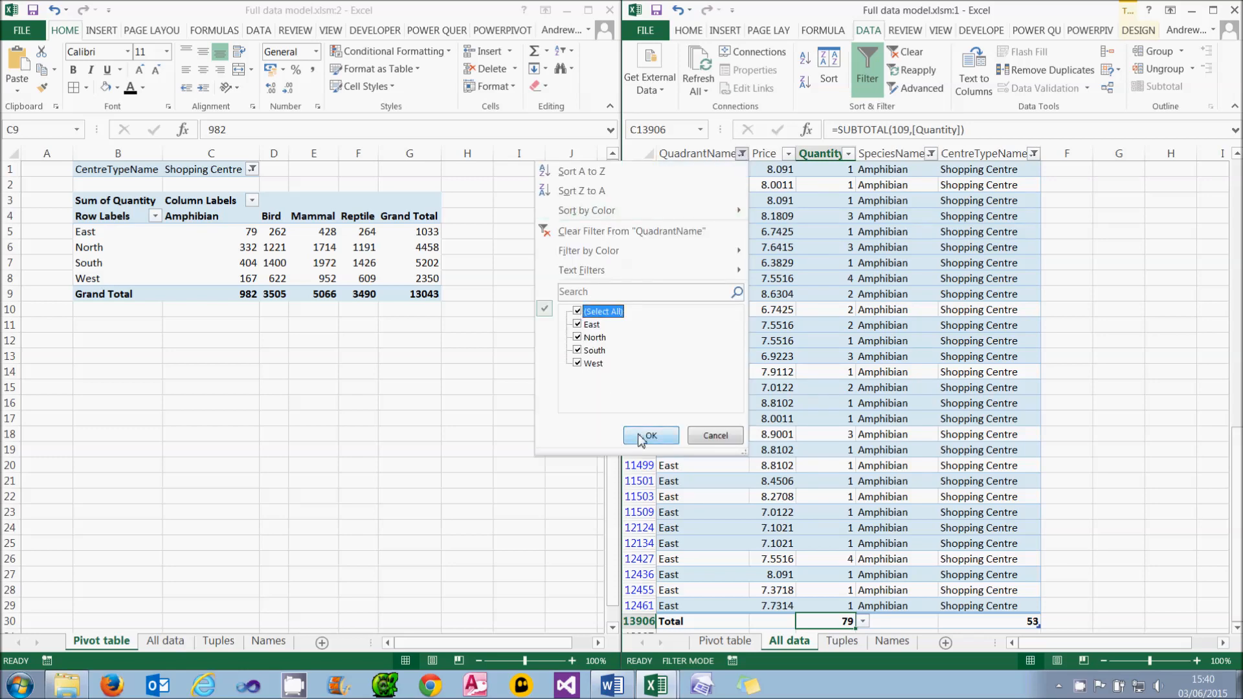
click(640, 435)
scroll(640, 439, down, 2)
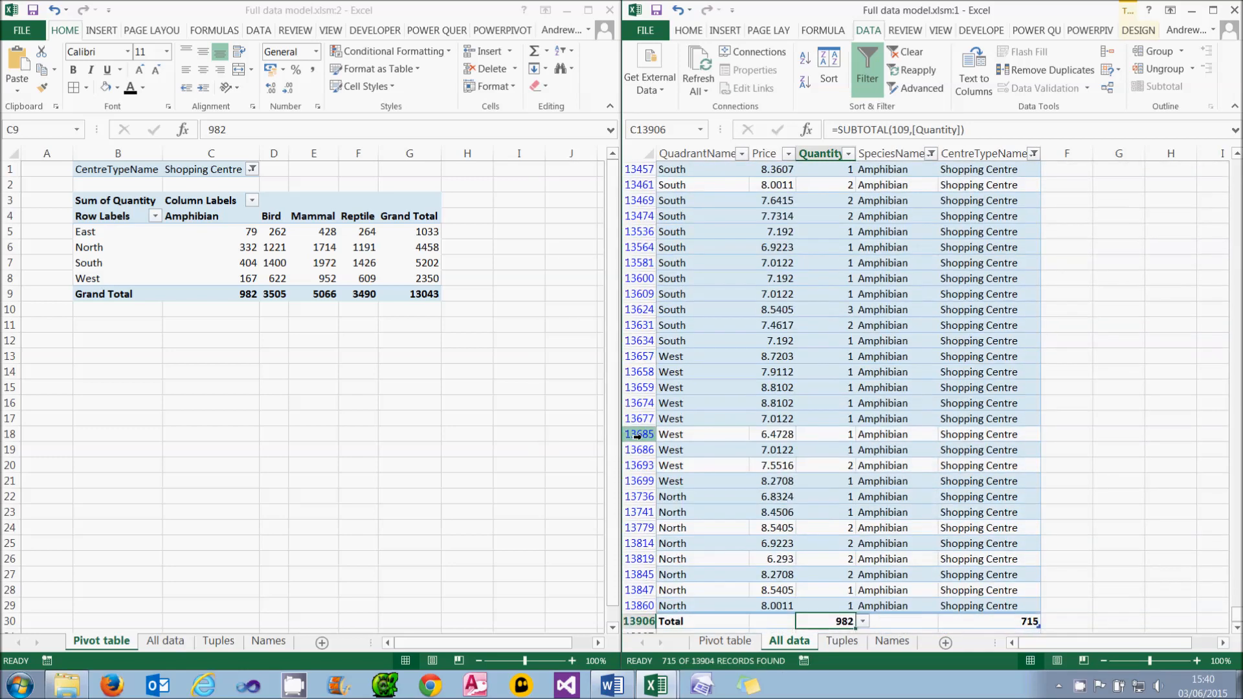
Reveal row 5 on the Tuples sheet and examine its quadrant member and tuple for the Amphibian grand total
click(842, 641)
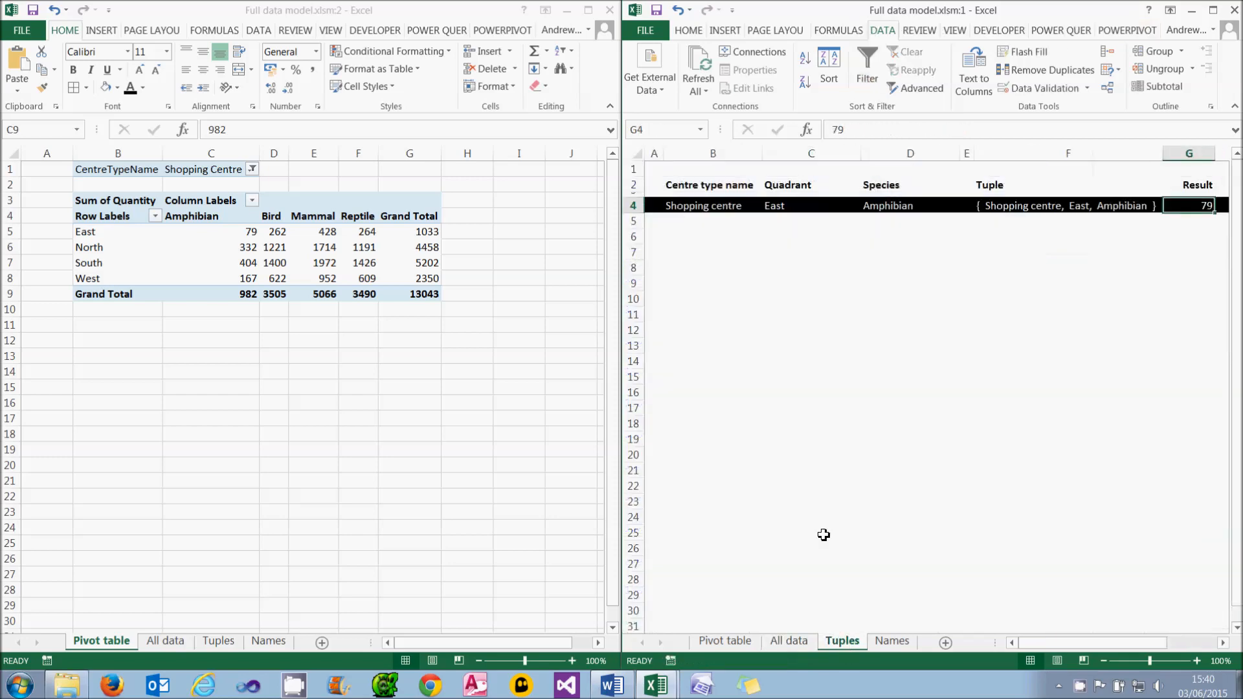
click(706, 207)
key(Down)
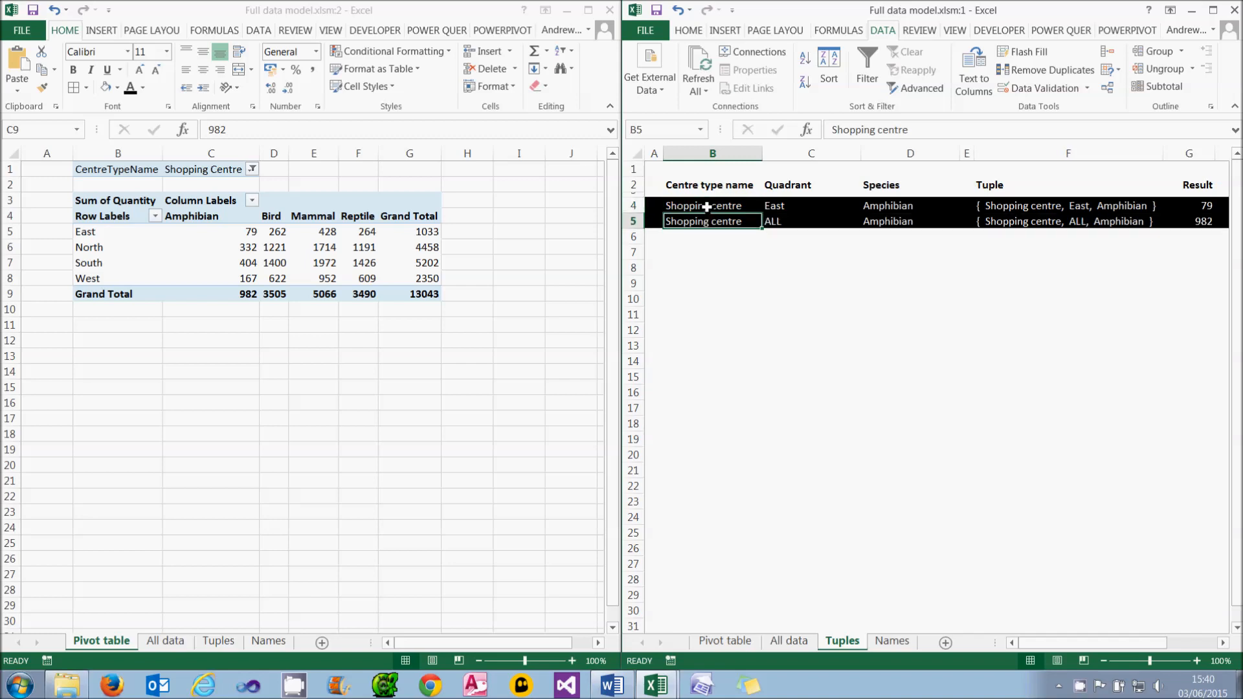
click(783, 226)
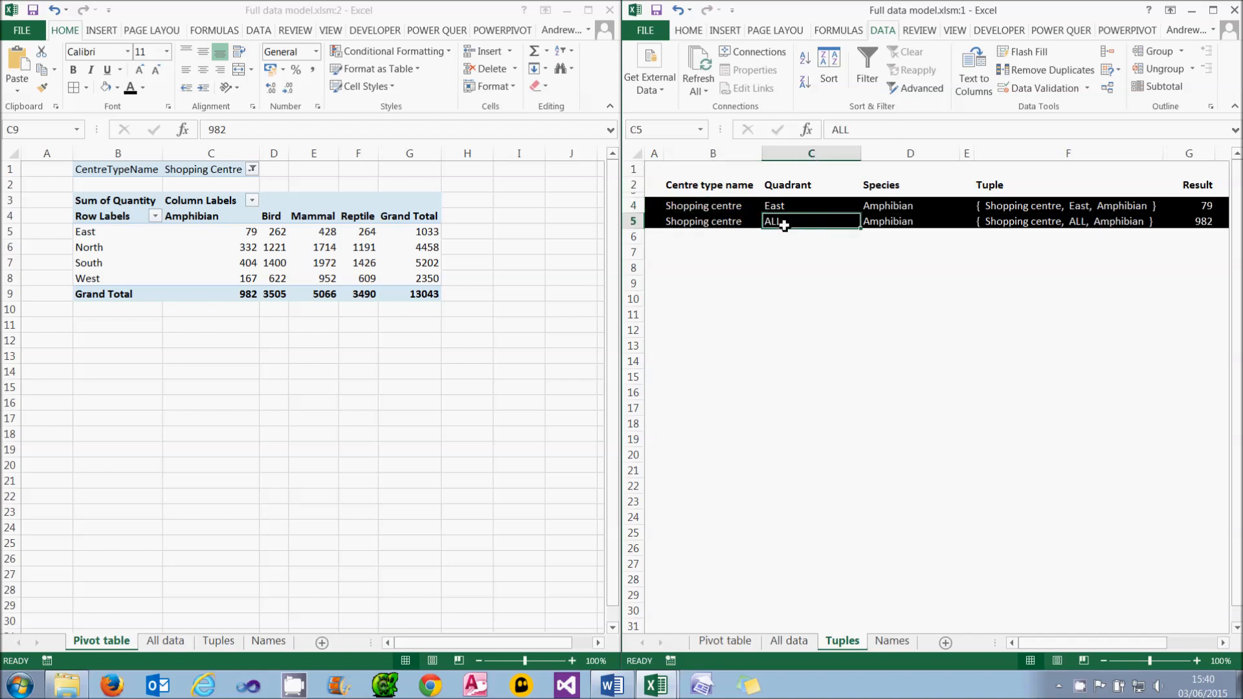
click(1053, 226)
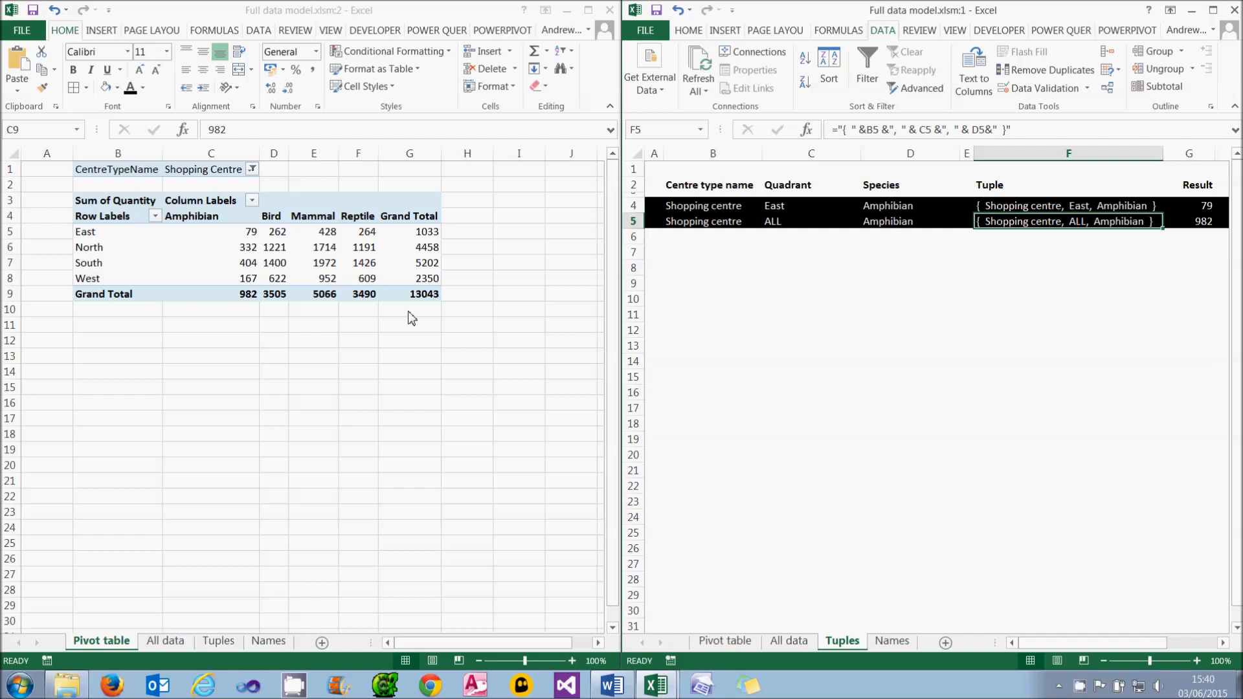
Select the overall grand total in the PivotTable and include all species in the All data table's SpeciesName filter
click(422, 295)
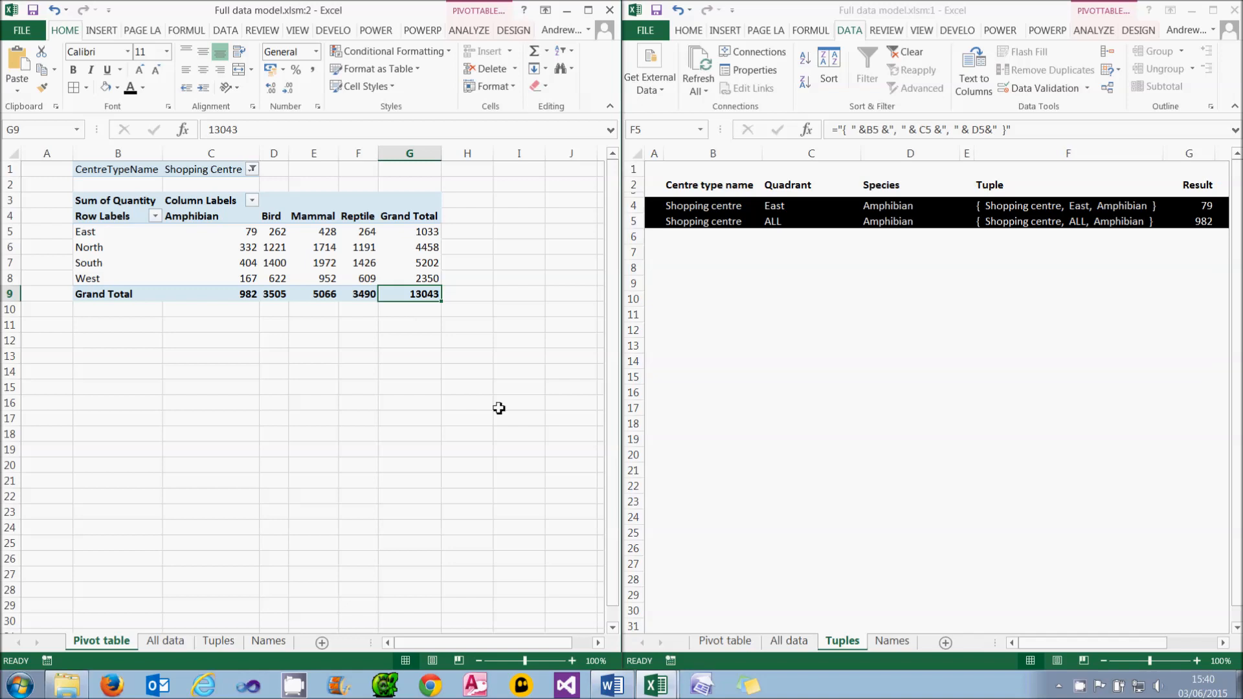
click(784, 638)
click(789, 638)
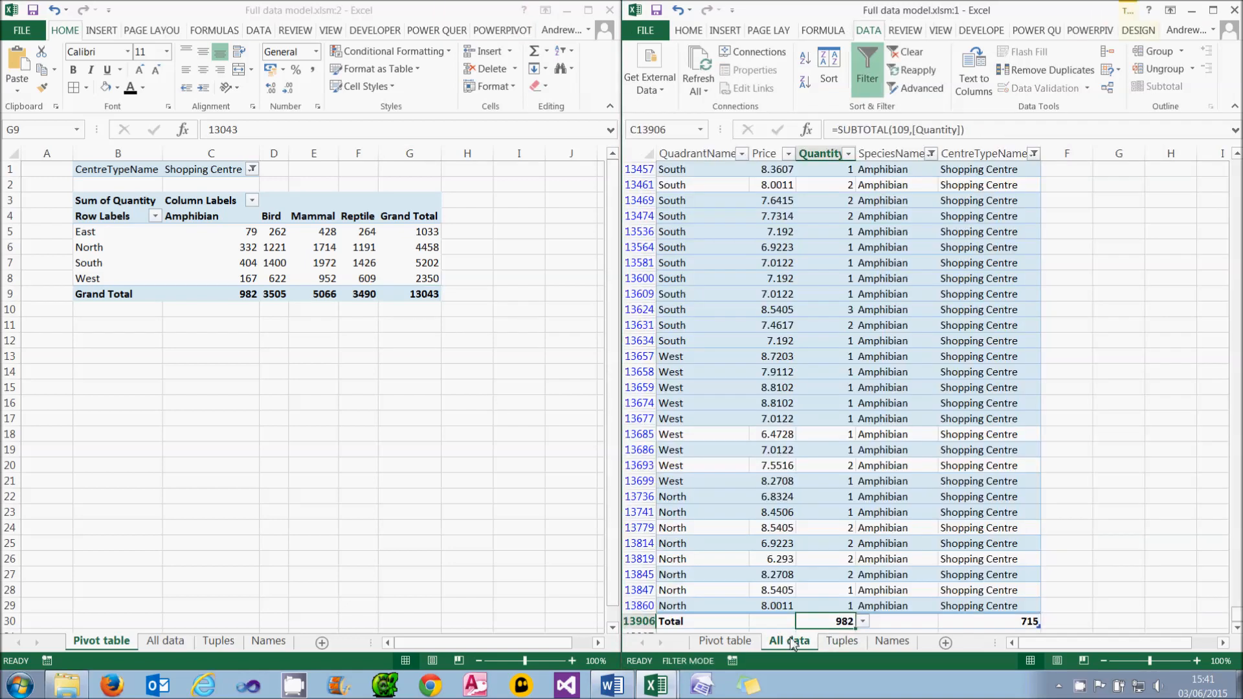
click(930, 154)
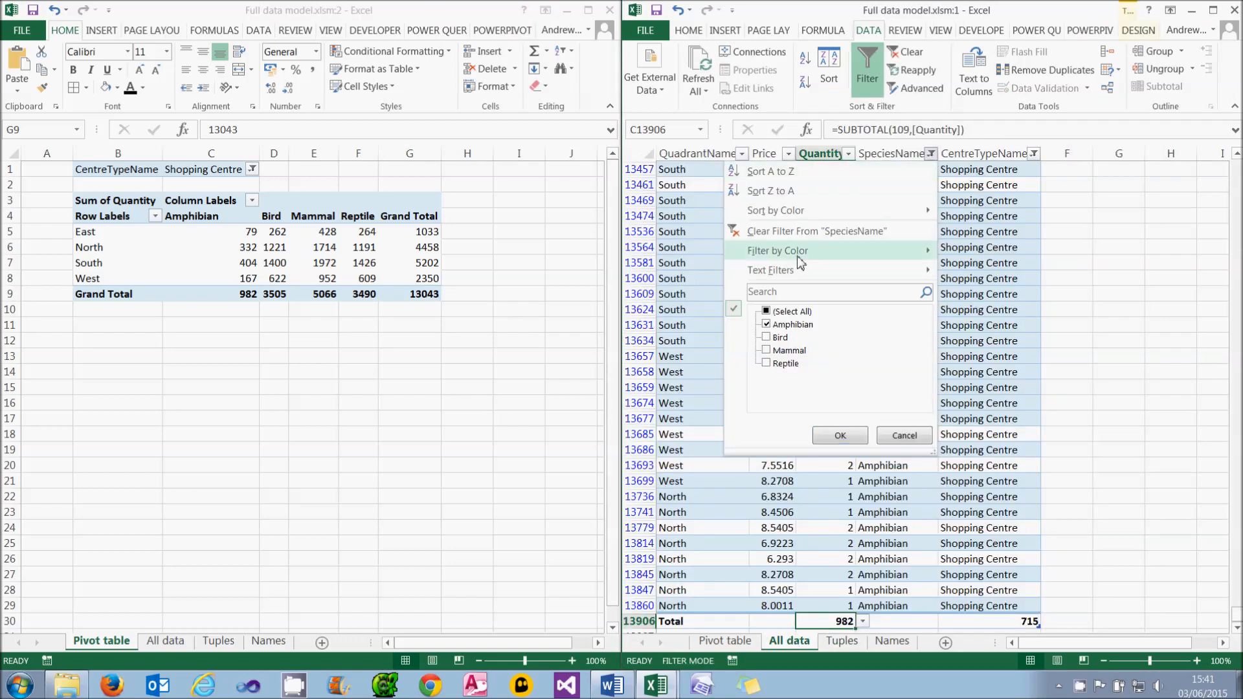
click(783, 312)
click(829, 438)
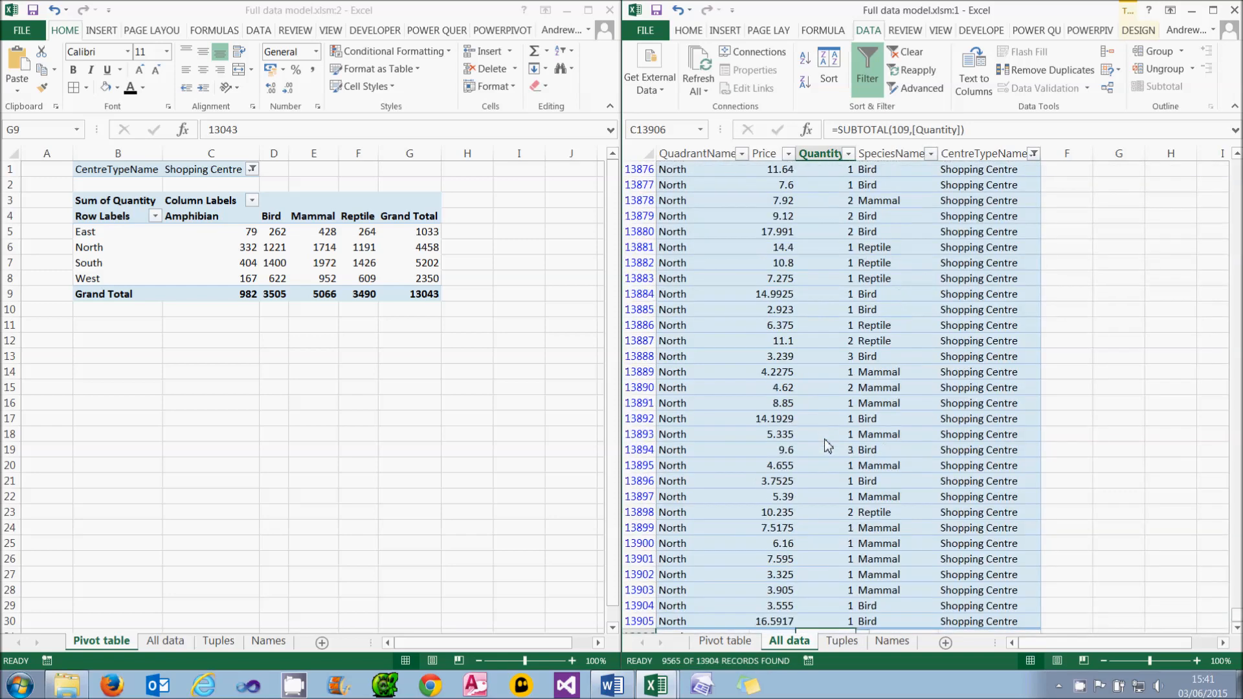
Reveal row 6 on the Tuples sheet and examine its species member and tuple for the Shopping Centre grand total
click(839, 640)
click(723, 223)
key(Down)
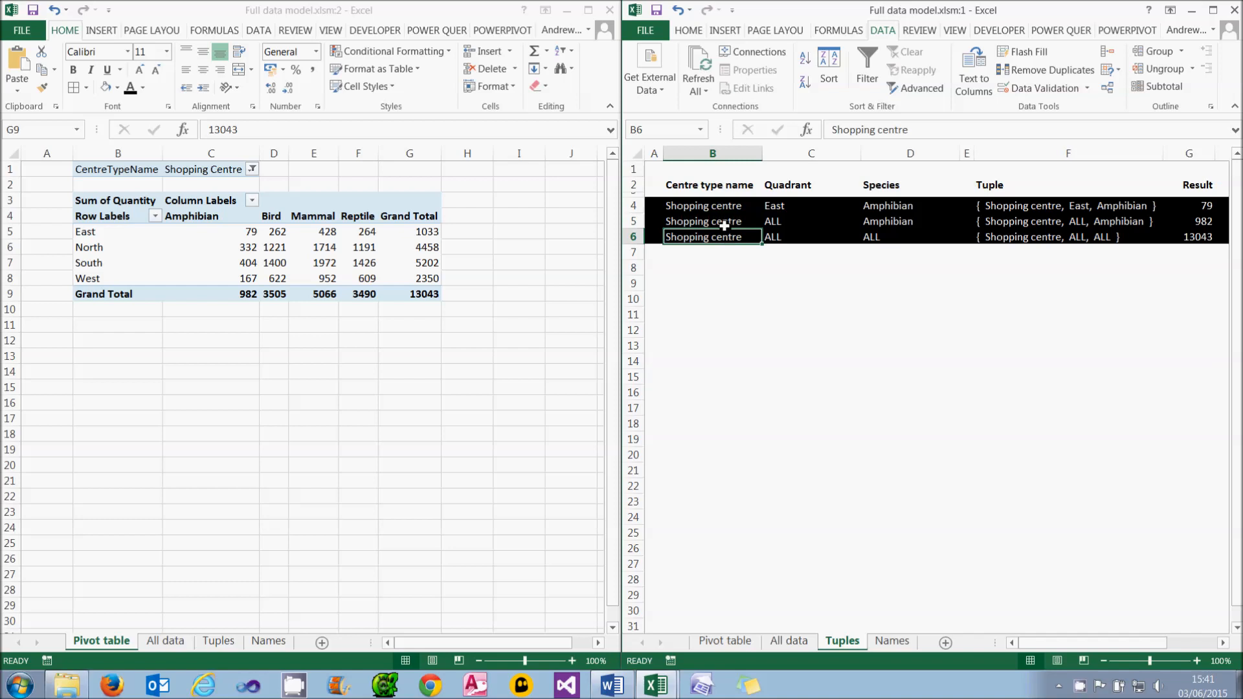
click(885, 237)
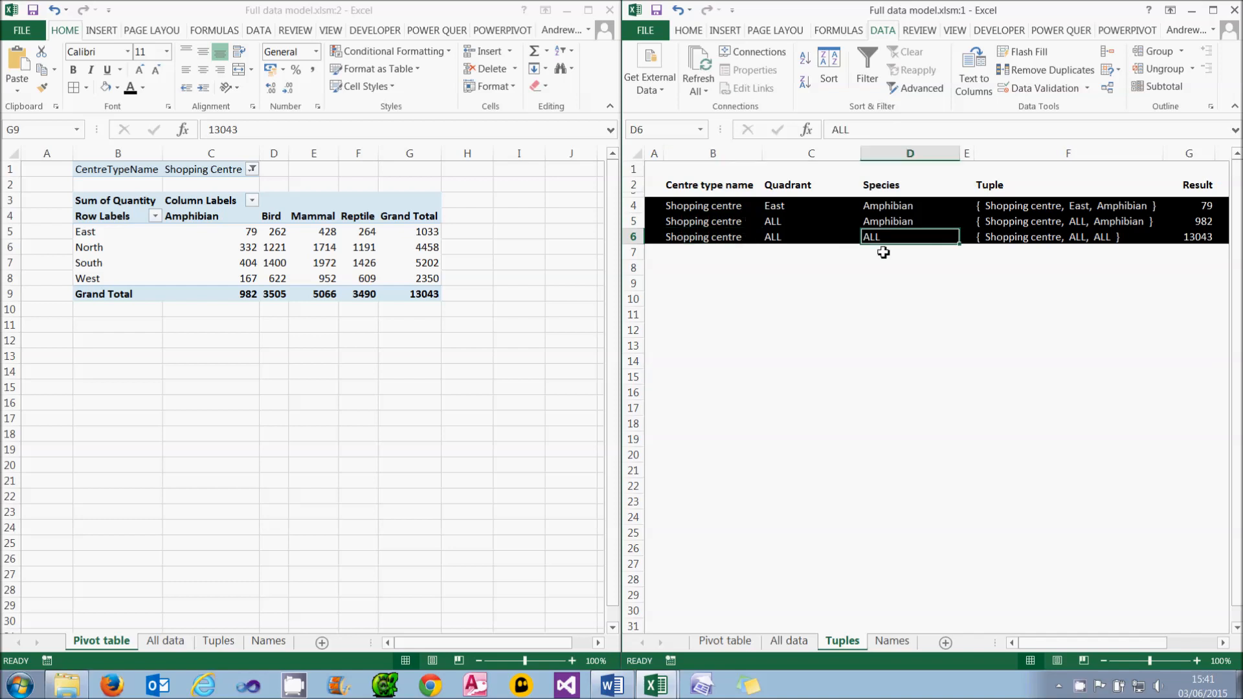
click(1032, 237)
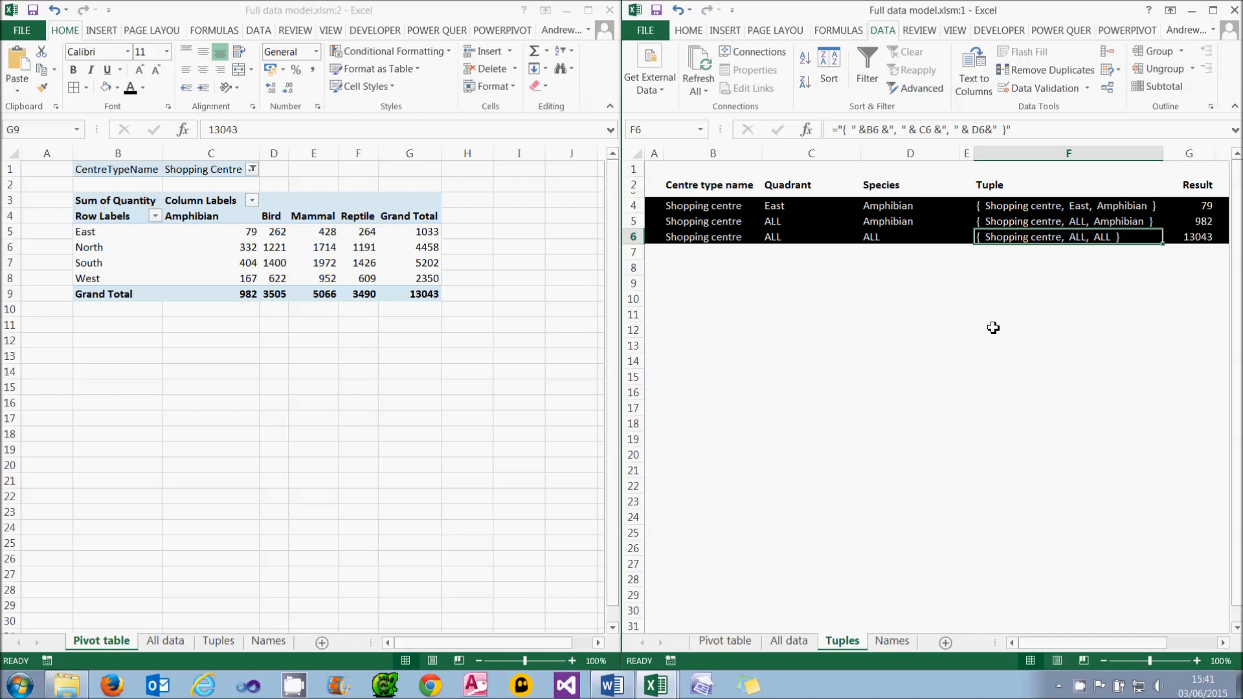
Set the PivotTable's CentreTypeName report filter to All
click(252, 169)
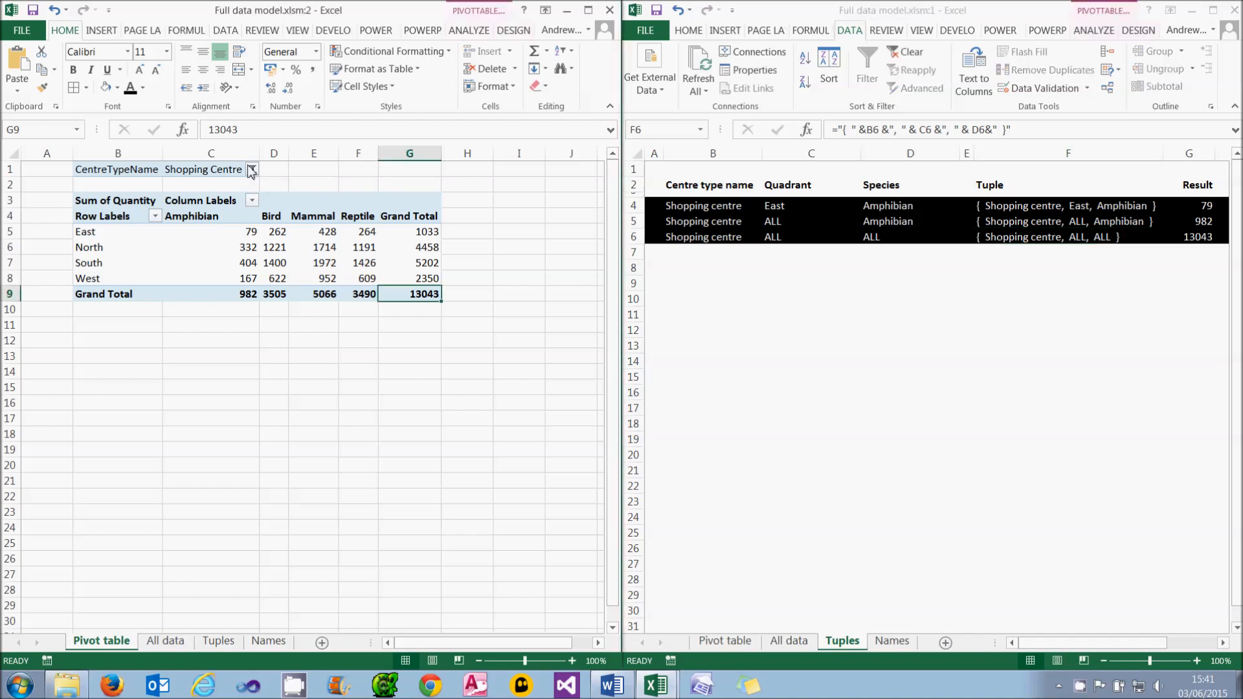
click(252, 169)
click(77, 208)
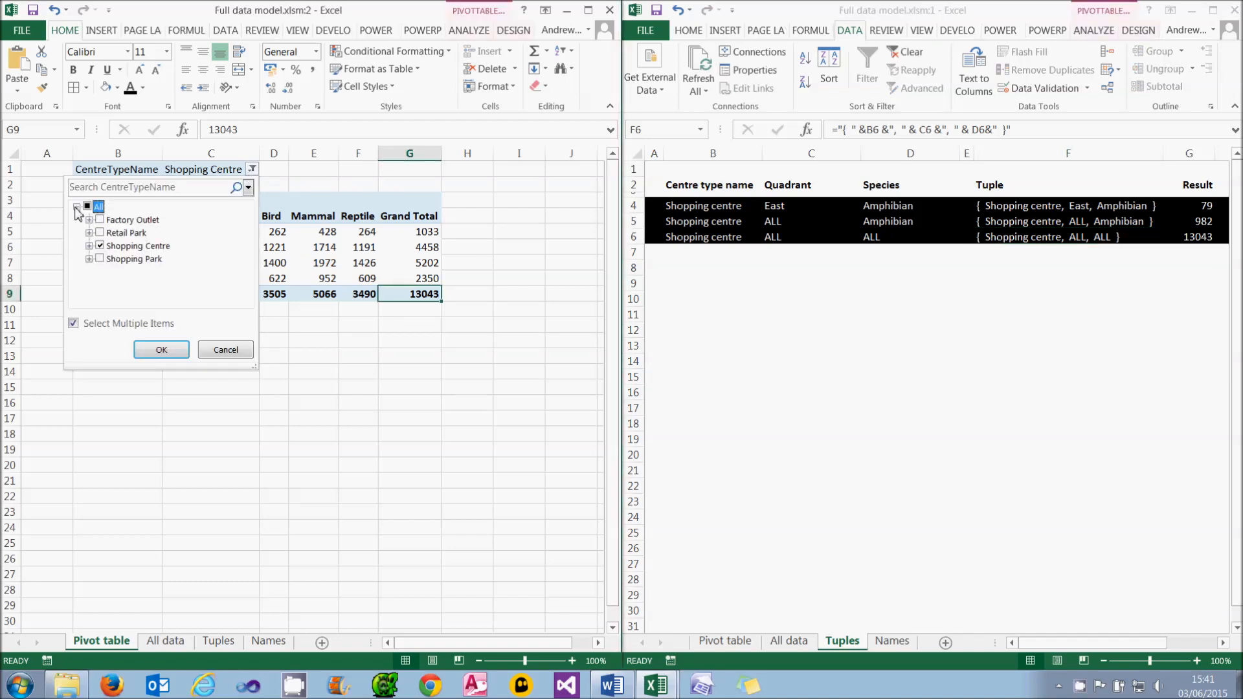
click(170, 349)
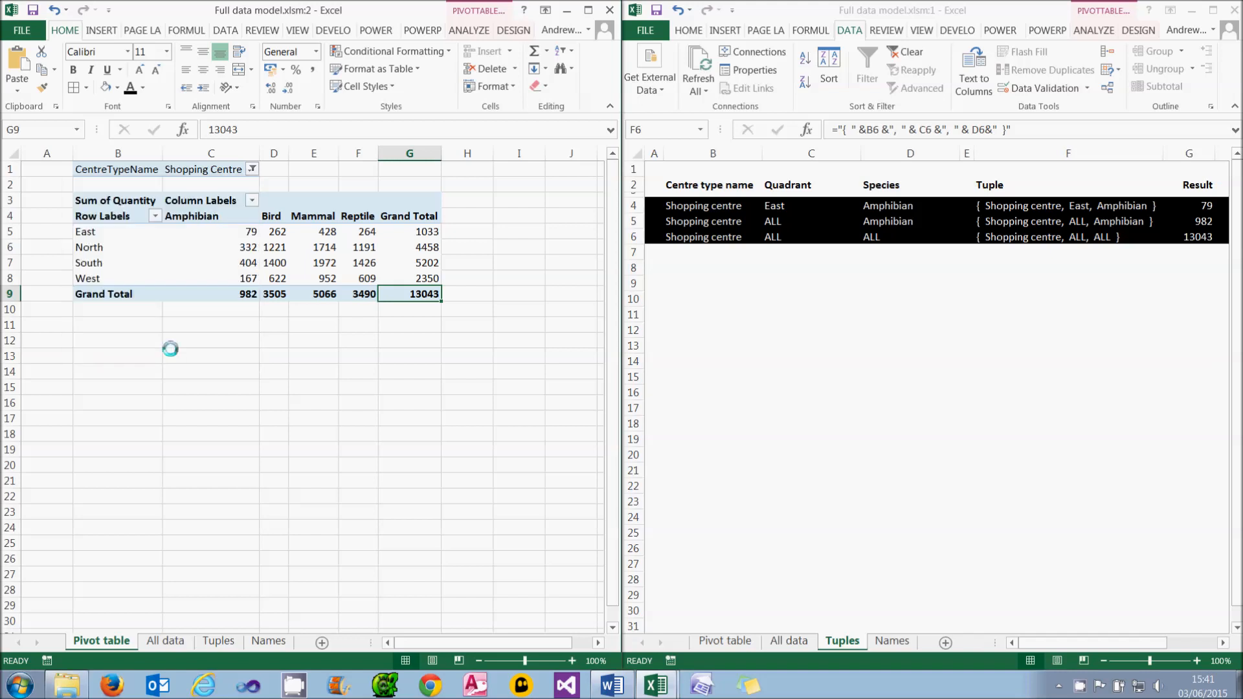
Include all centre types in the All data table's CentreTypeName filter to match the PivotTable's overall grand total
mouse_move(422, 298)
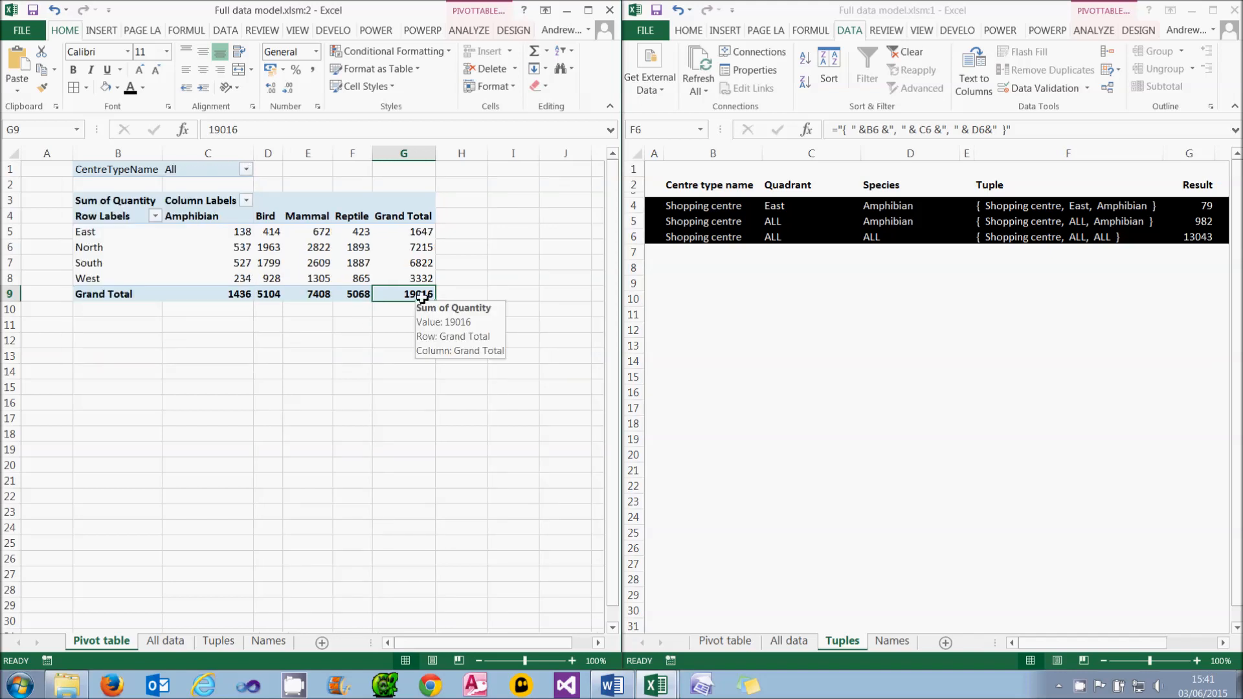
click(787, 645)
click(789, 640)
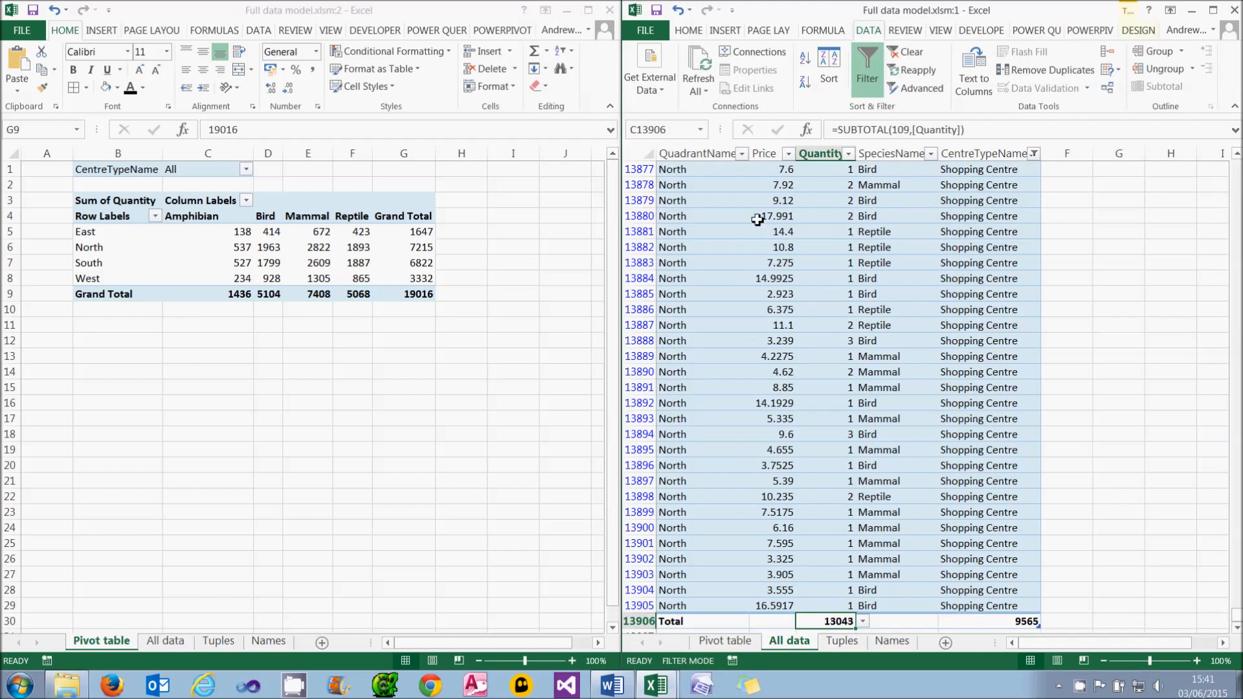
click(1034, 154)
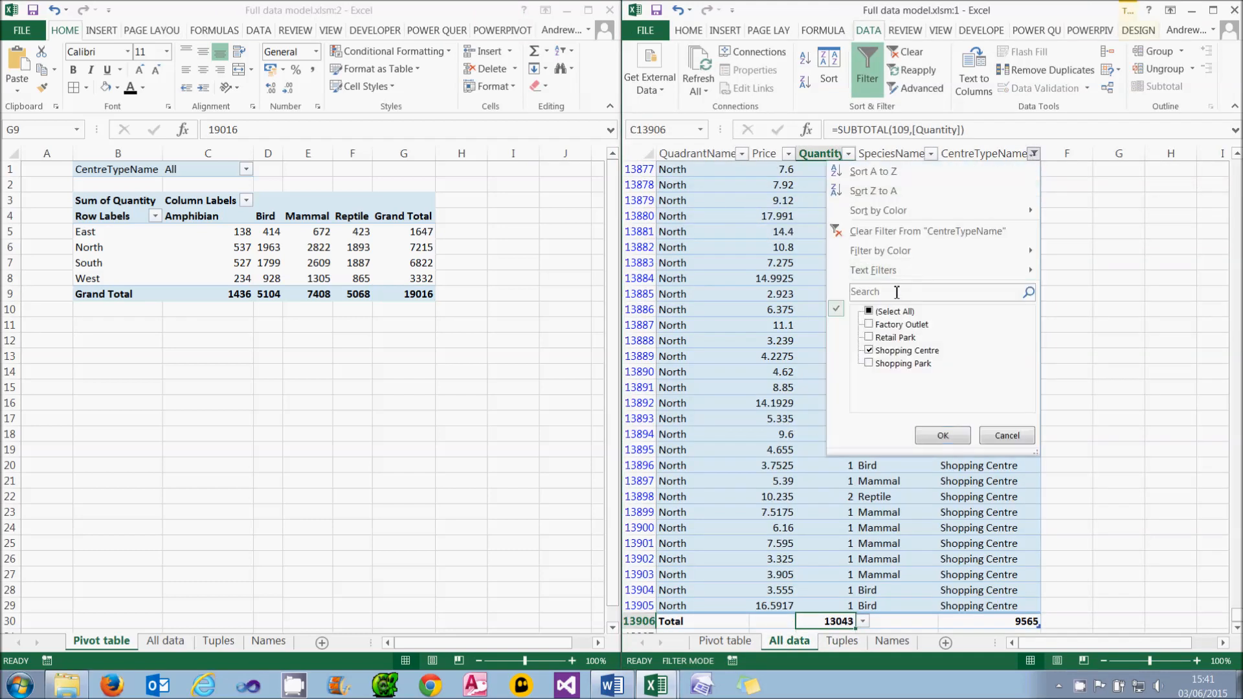
click(869, 313)
click(942, 435)
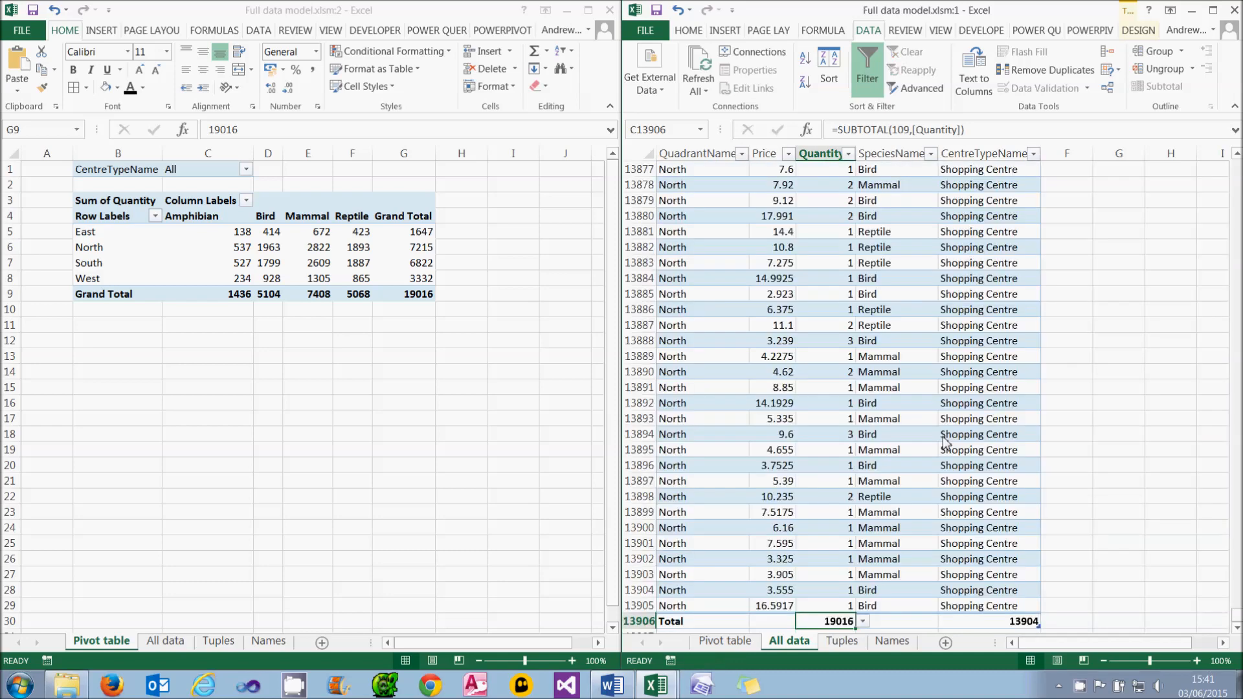
Reveal row 7 on the Tuples sheet and examine its centre type member and tuple for the unfiltered grand total
click(841, 640)
click(714, 238)
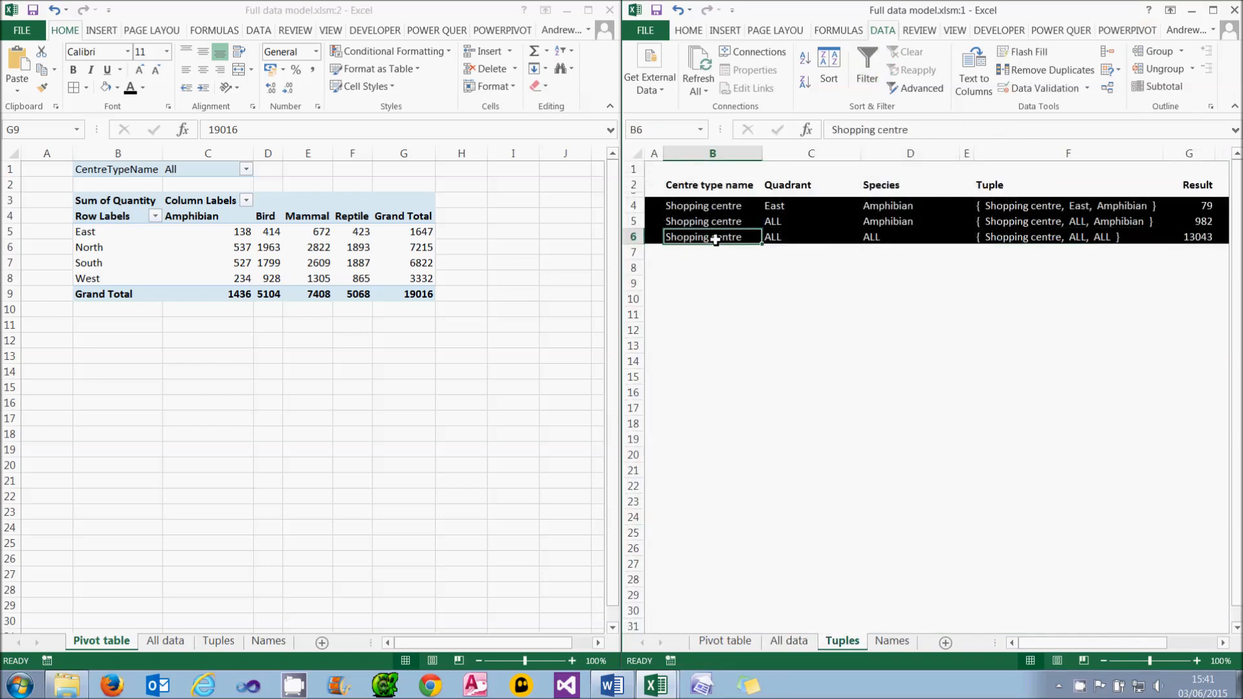
key(Down)
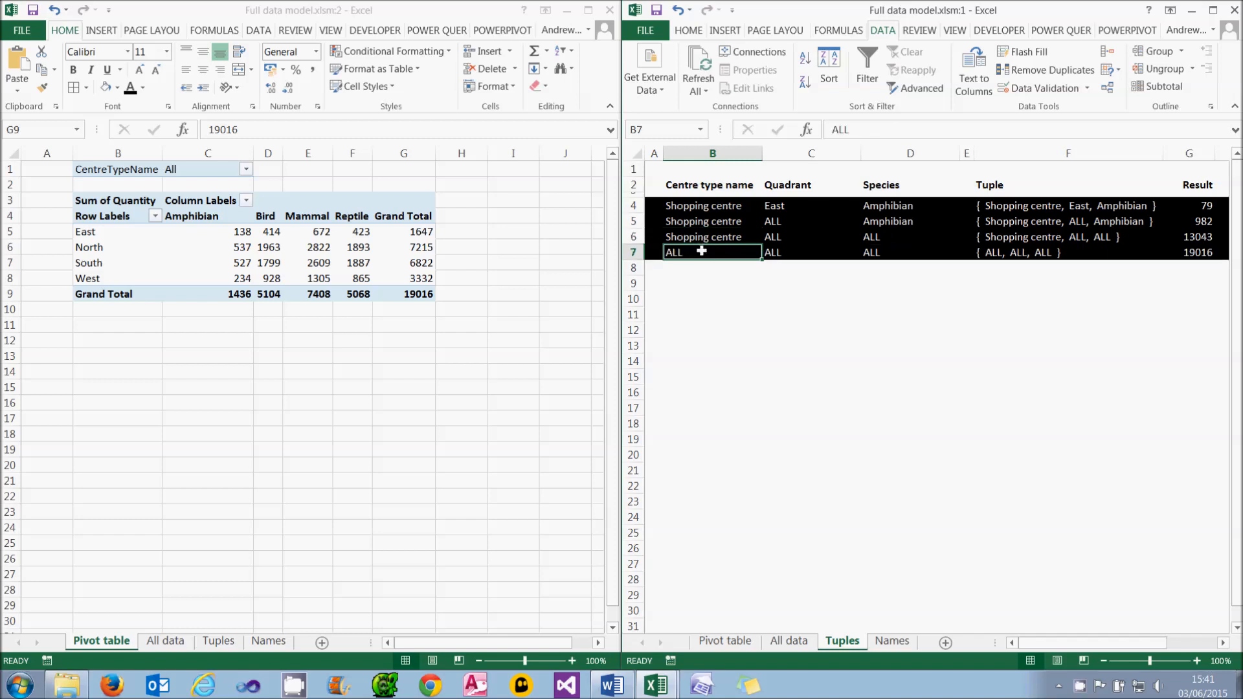
click(1018, 252)
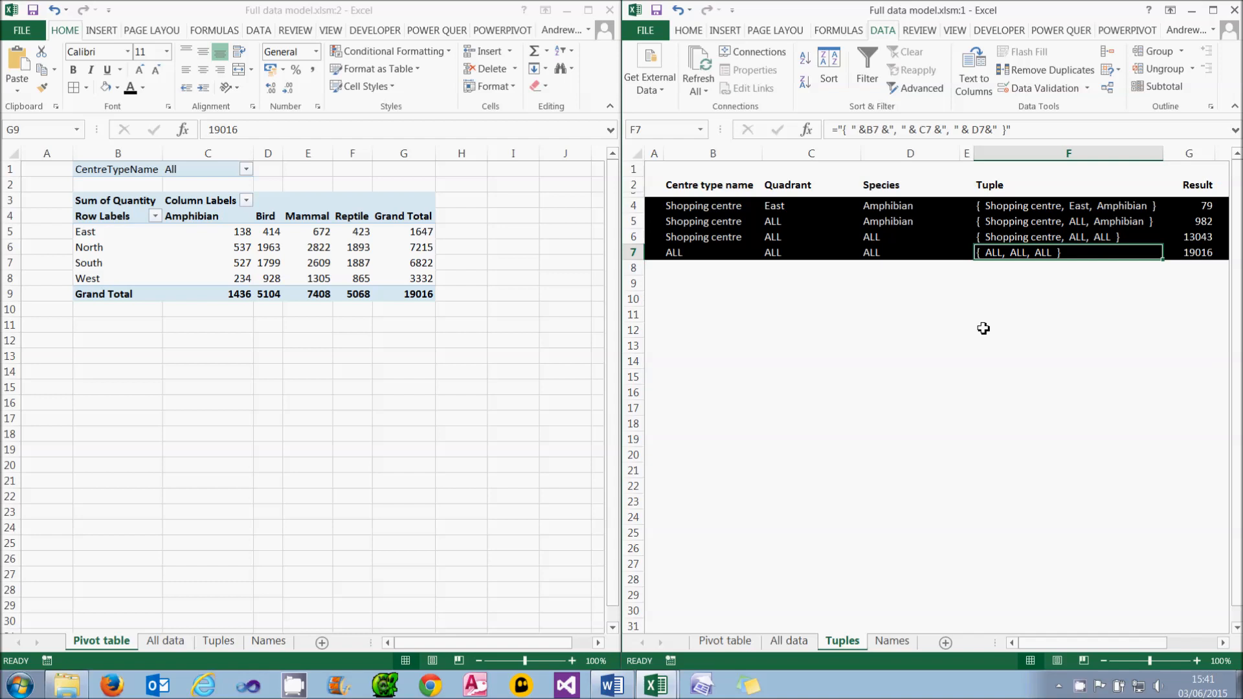
On the Names sheet, compare the Calculated field term for PowerPivot 2013 with the Measure term for PowerPivot 2010 and SQL Server Analysis Services
click(897, 642)
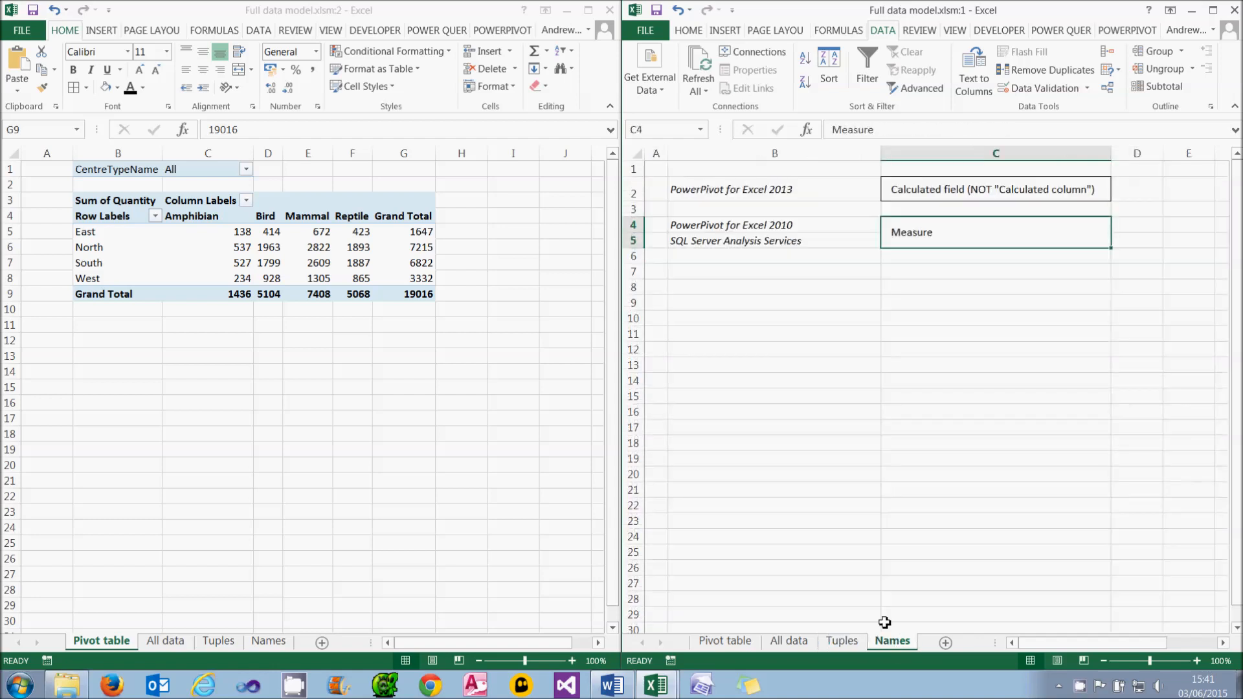
click(762, 189)
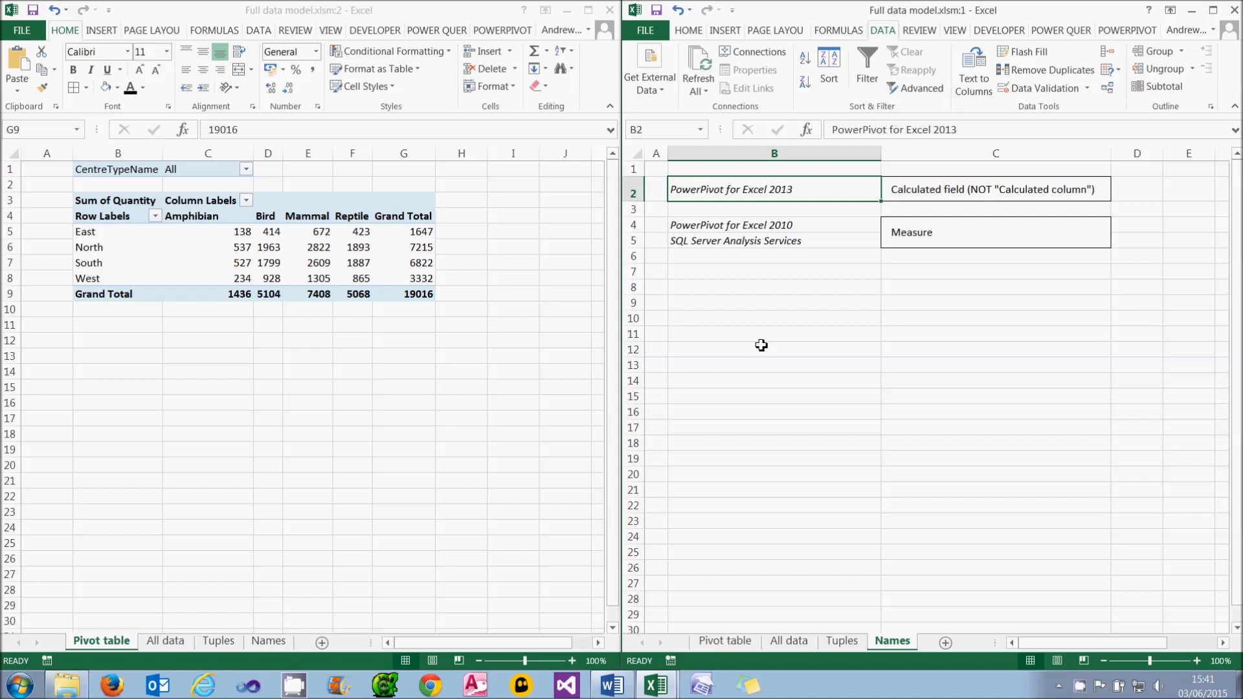
click(958, 193)
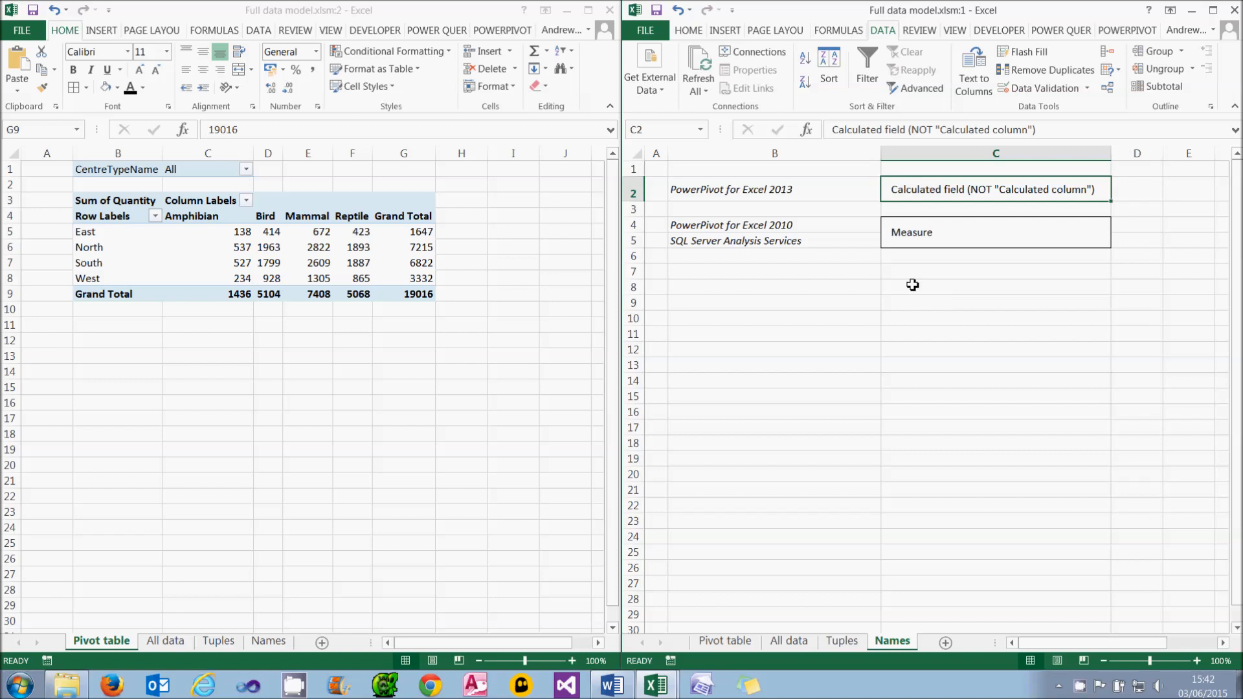
click(831, 228)
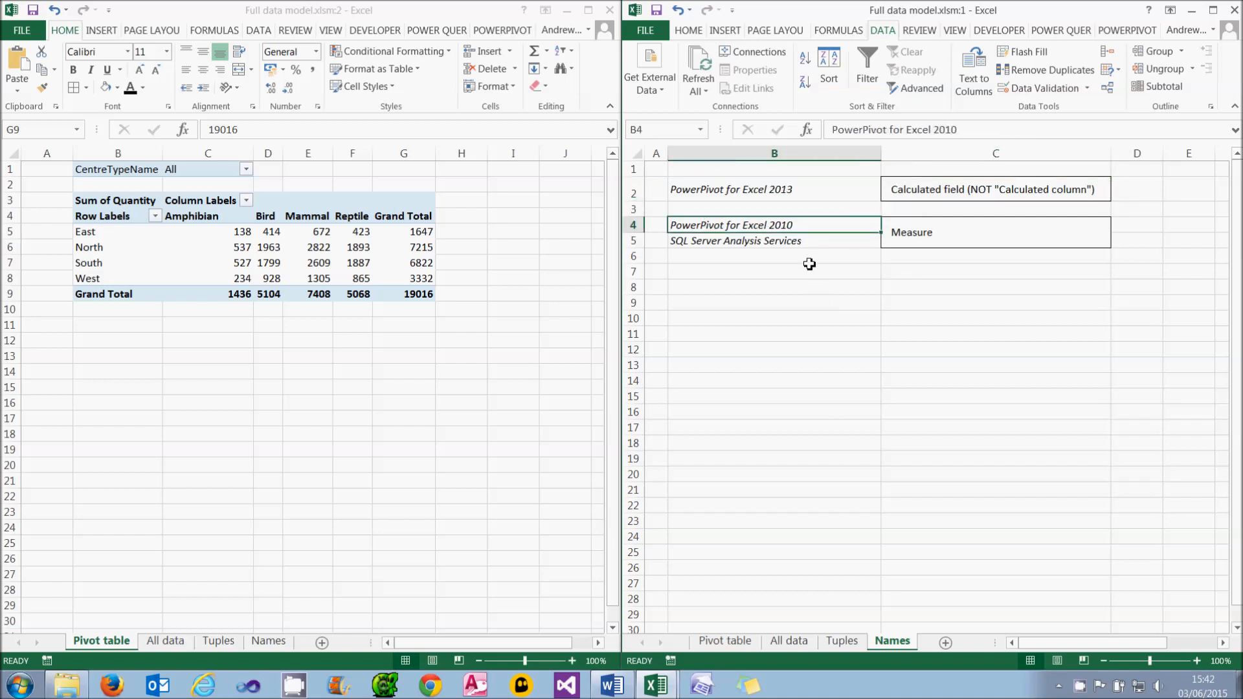
click(808, 242)
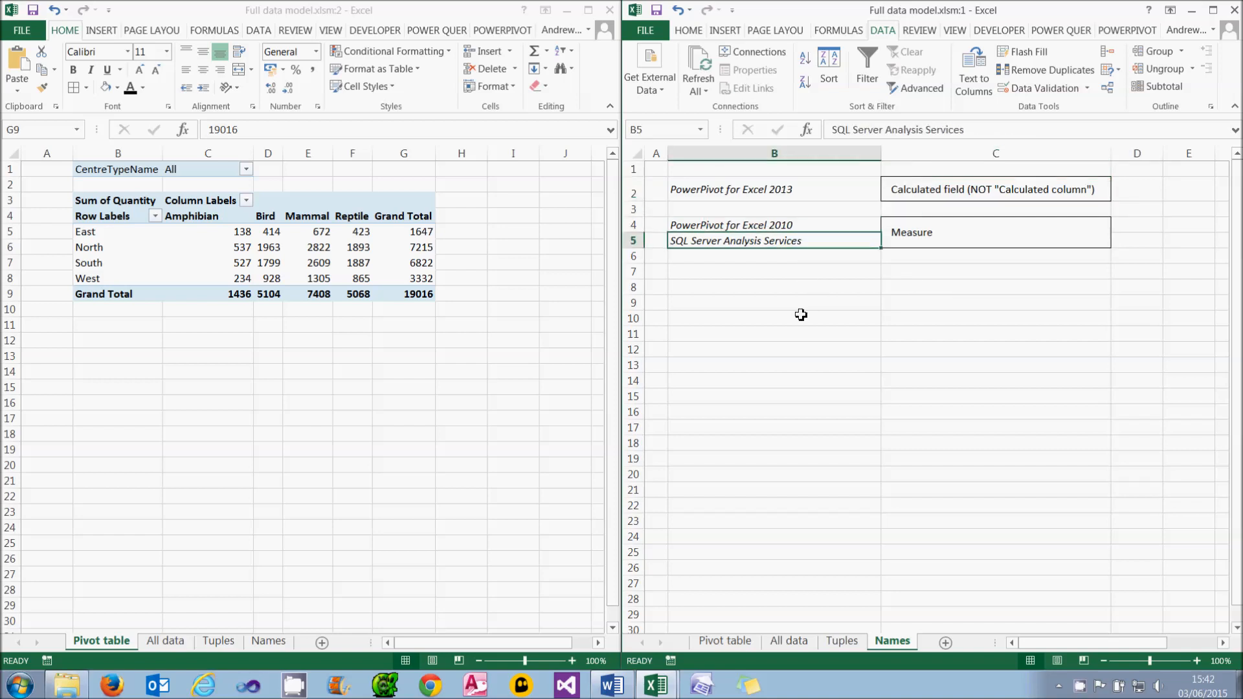
click(952, 235)
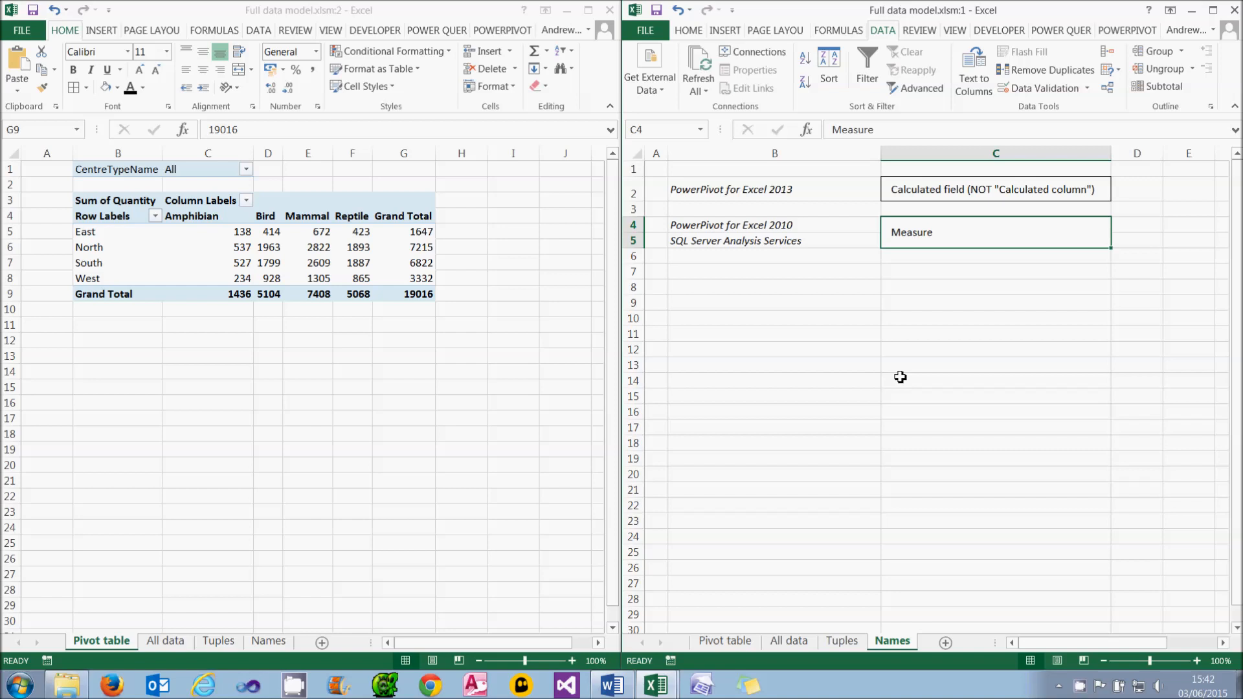
click(950, 185)
click(955, 242)
click(935, 191)
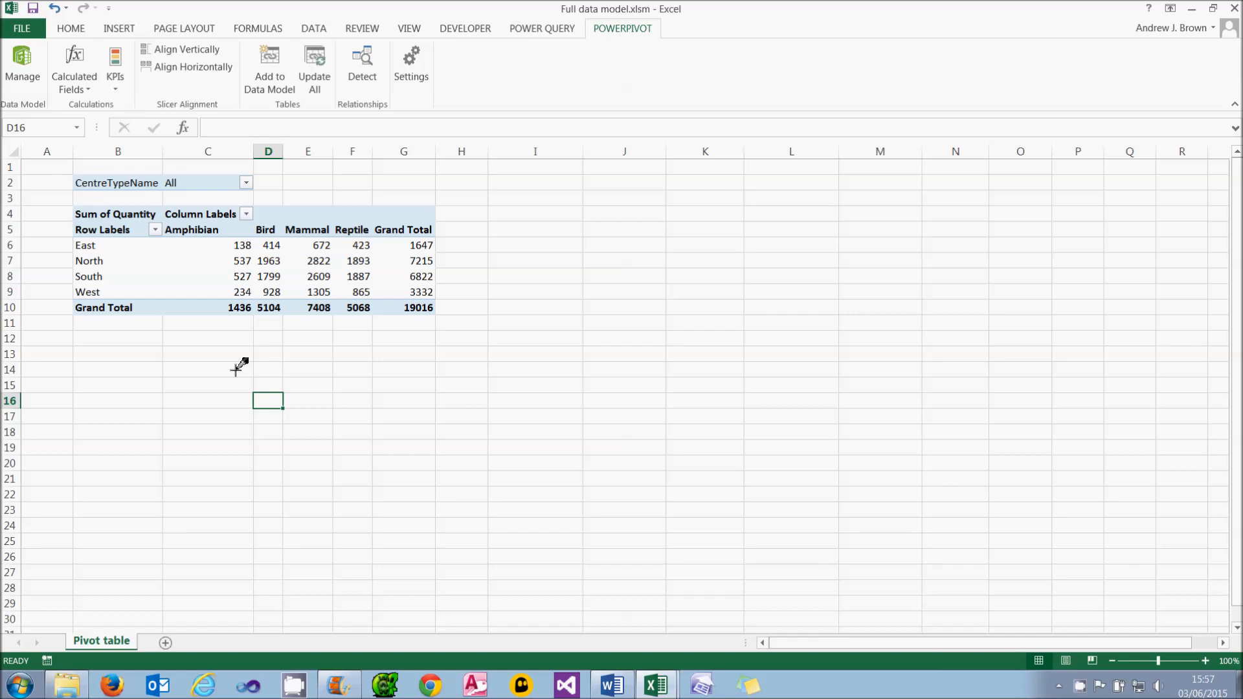
Open the PowerPivot data model and inspect the formula of the PurchaseType calculated column in the Transaction table
click(27, 88)
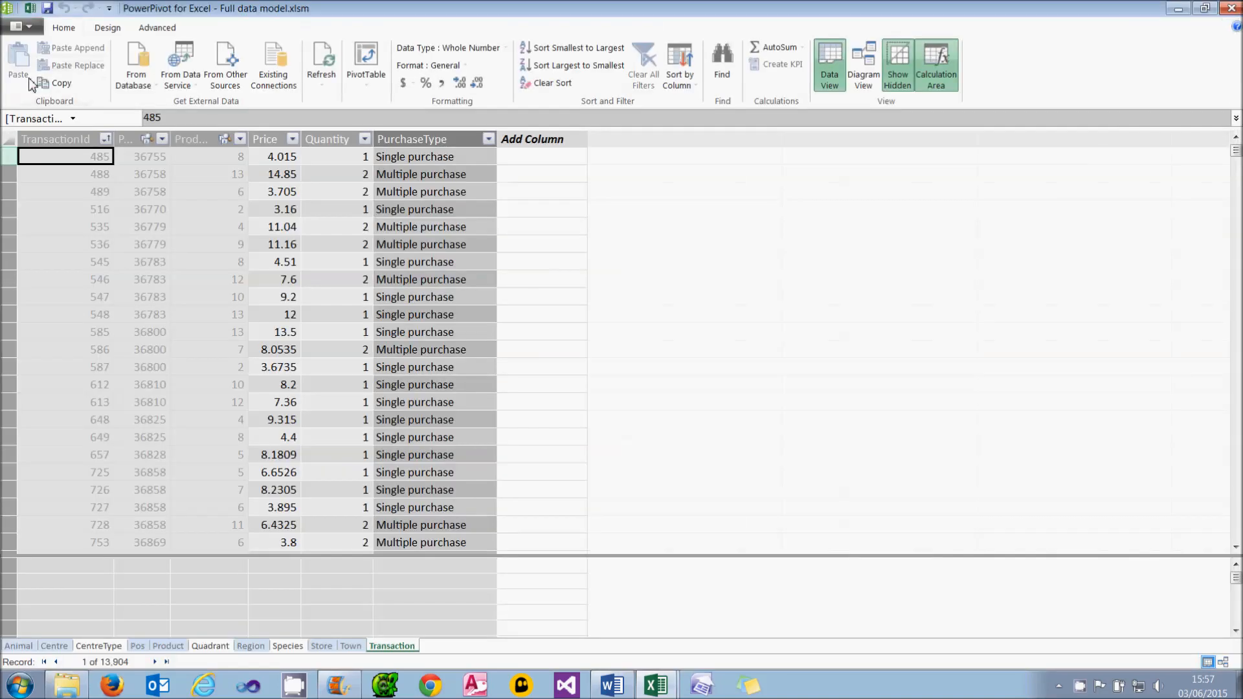
click(396, 157)
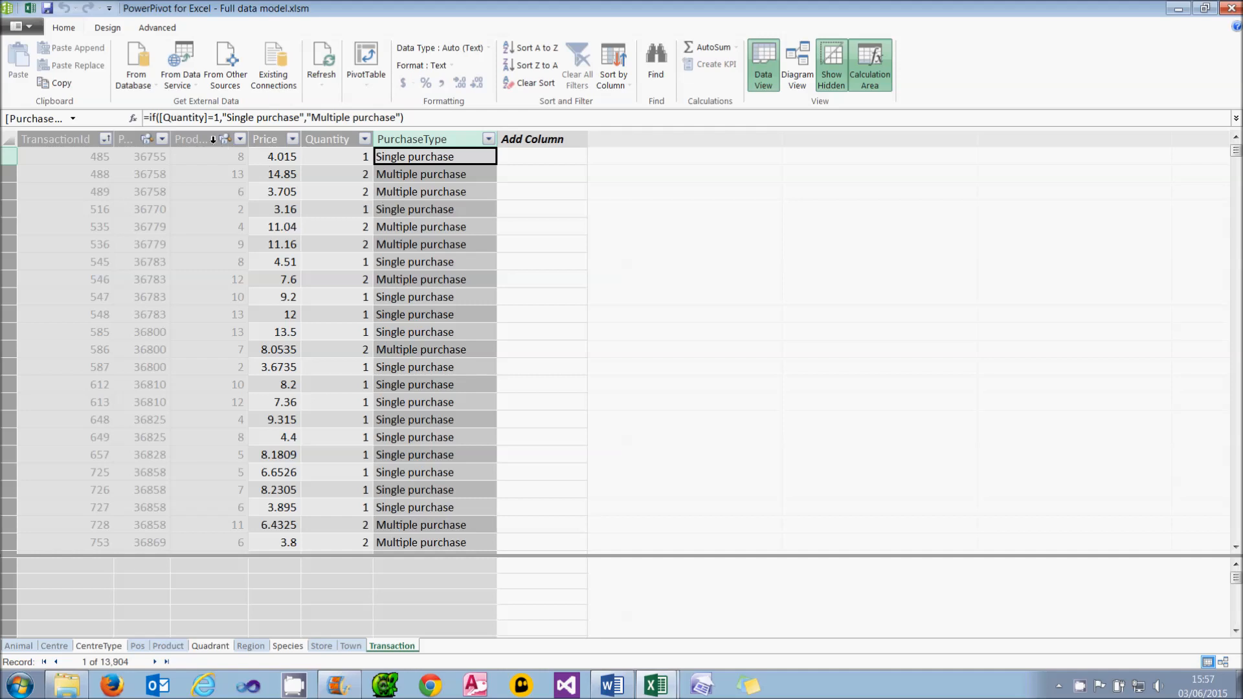
Examine the Quantity reference in the PurchaseType formula and compare the first row's Quantity with its PurchaseType
double_click(184, 117)
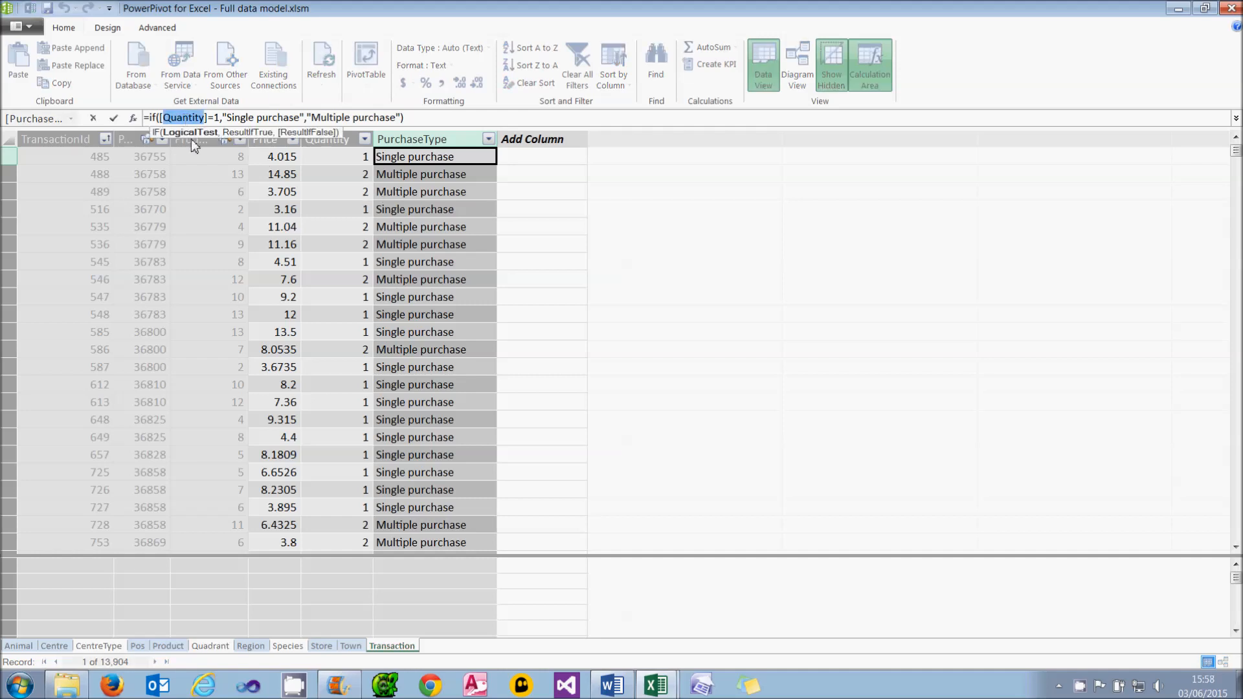
key(Escape)
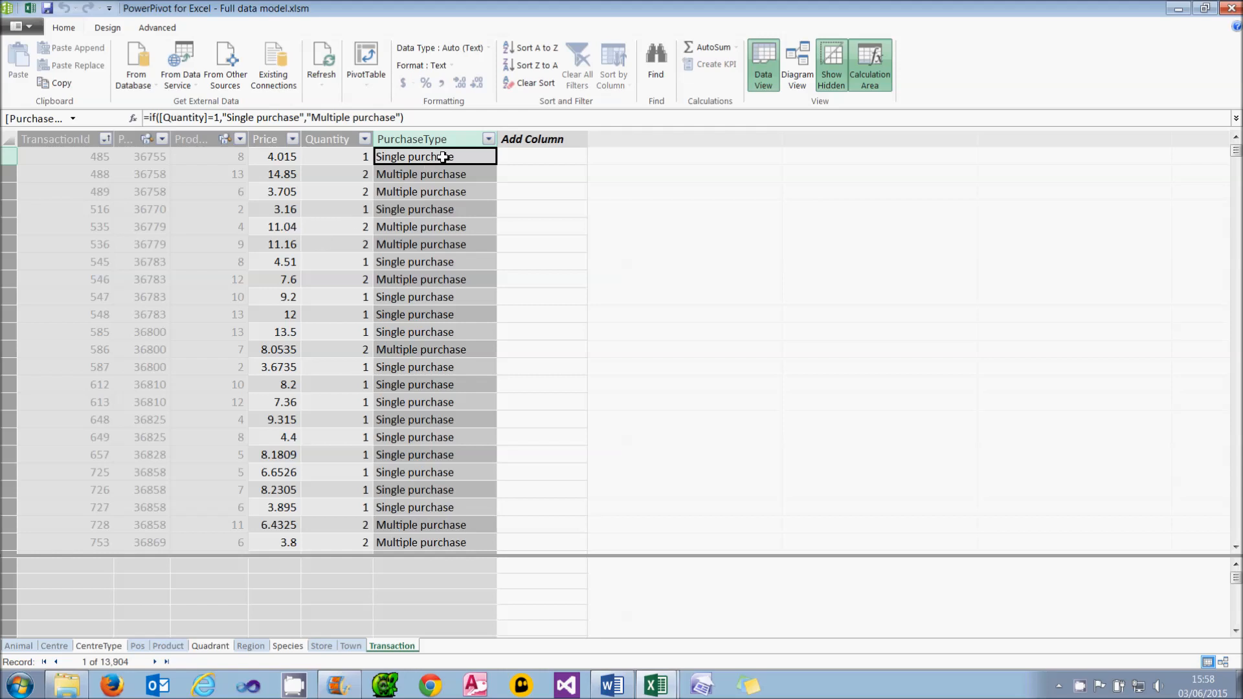
click(363, 157)
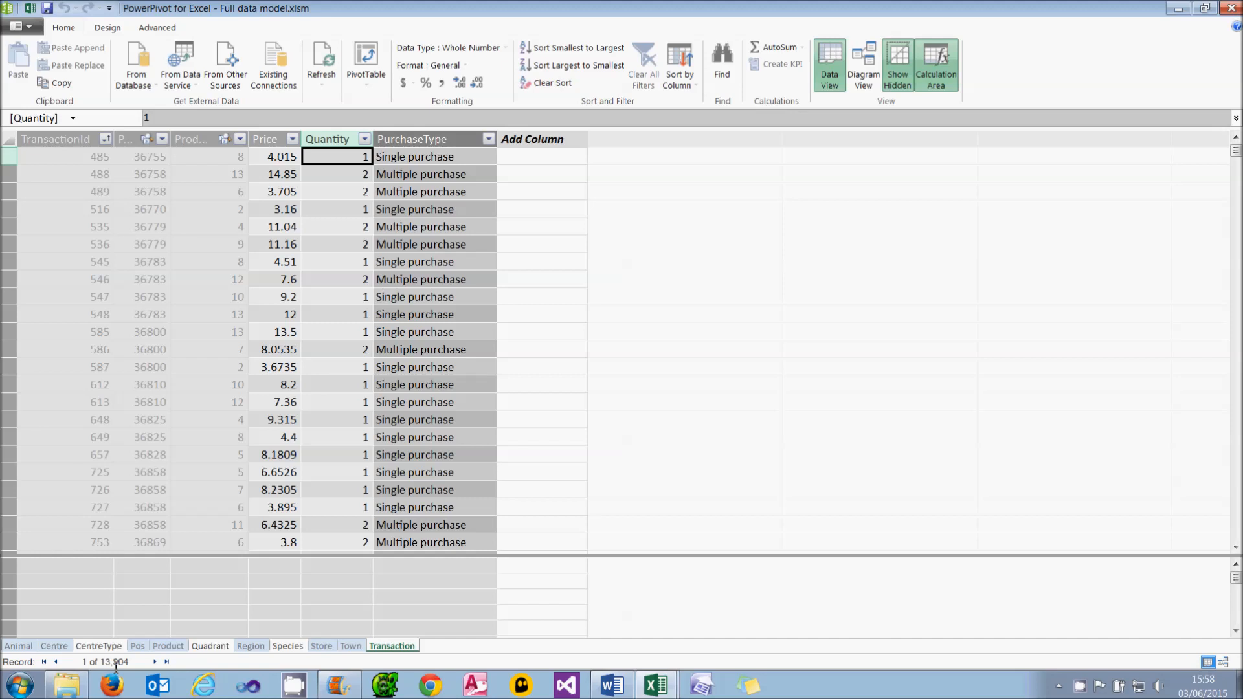
click(416, 159)
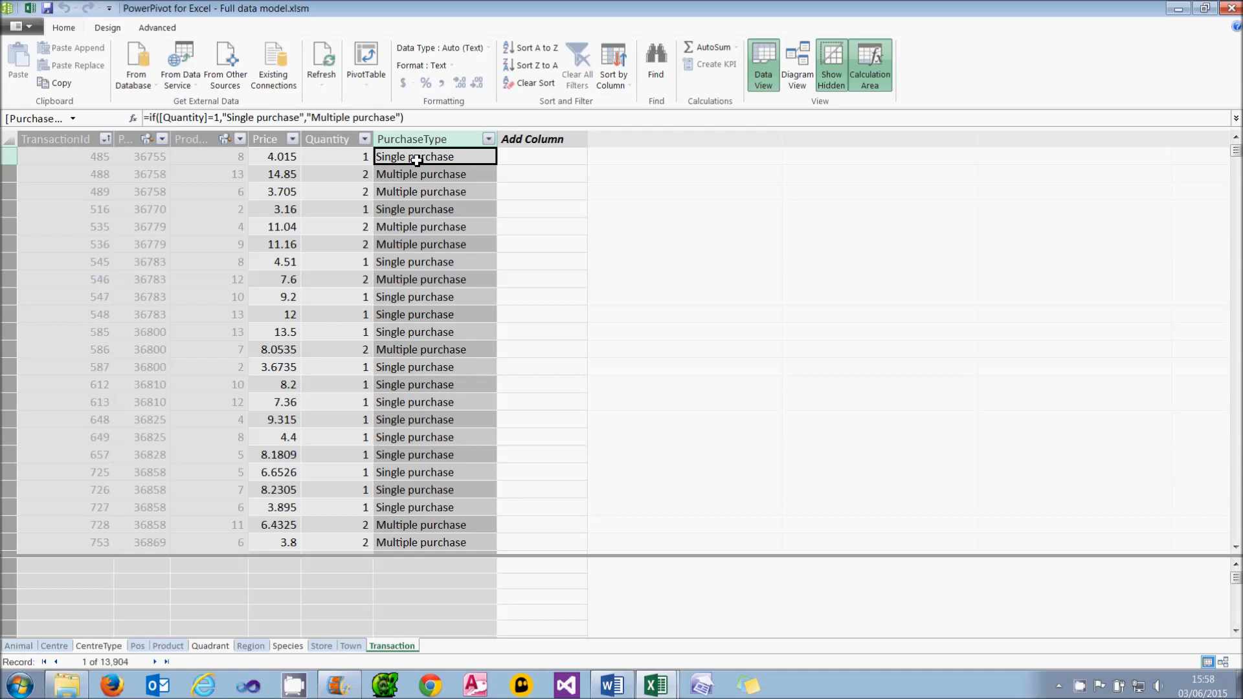
Return to the workbook and examine the PivotTable's Sum of Quantity cell for East and Amphibian
click(30, 8)
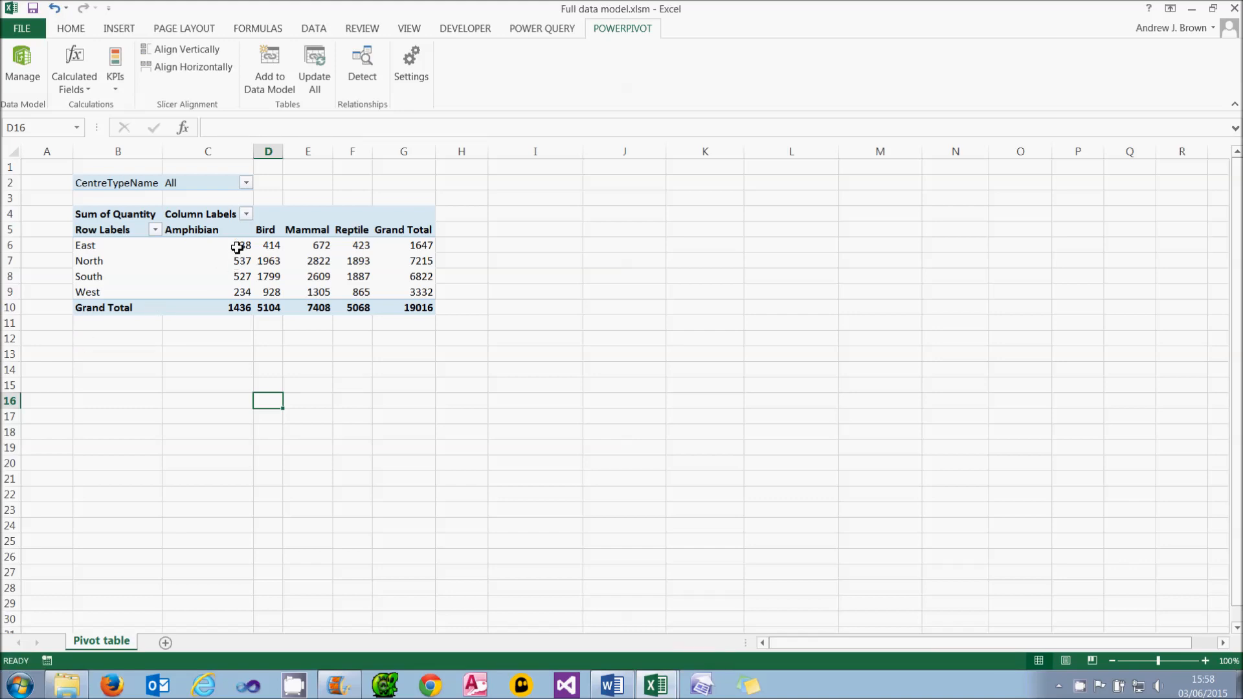
click(238, 247)
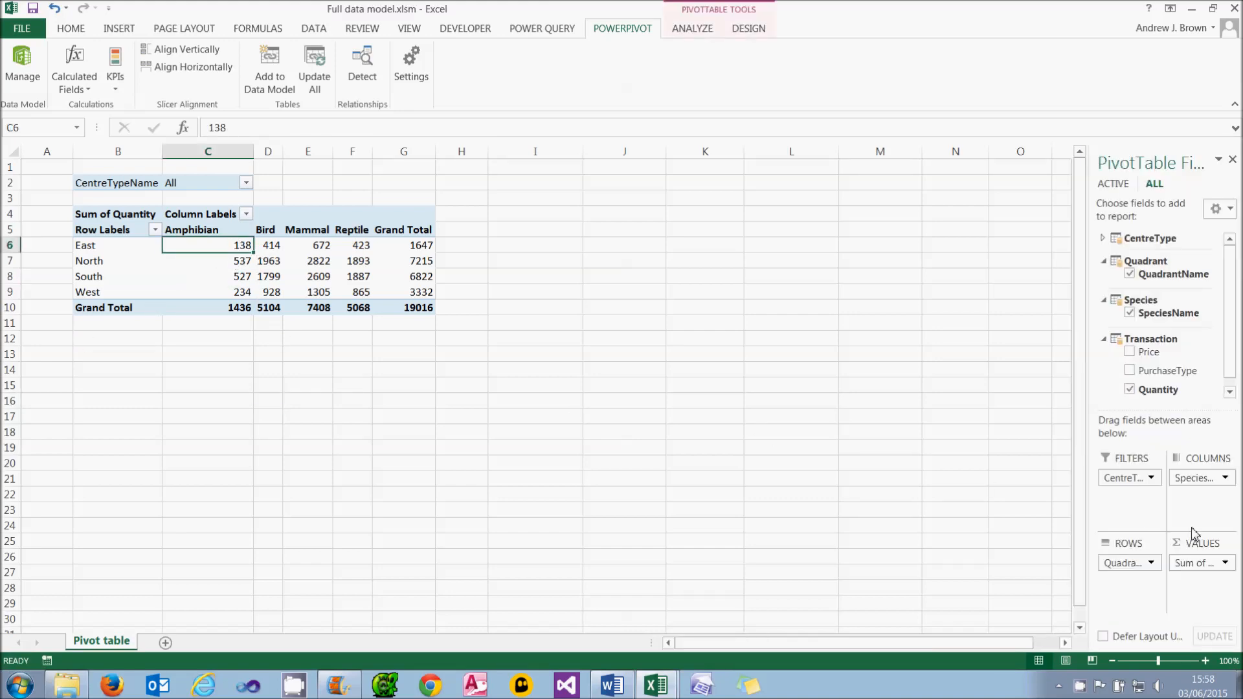
mouse_move(225, 246)
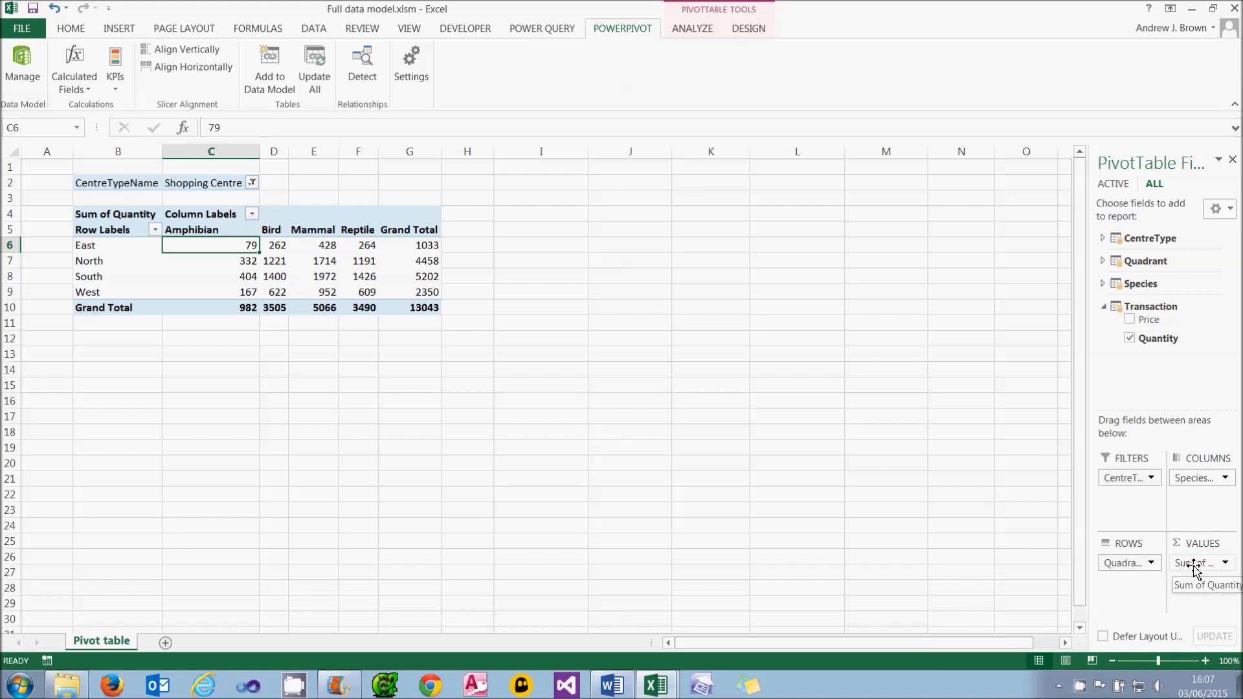
Show implicit calculated fields in the data model's Transaction table and select the one under the Quantity column
click(10, 68)
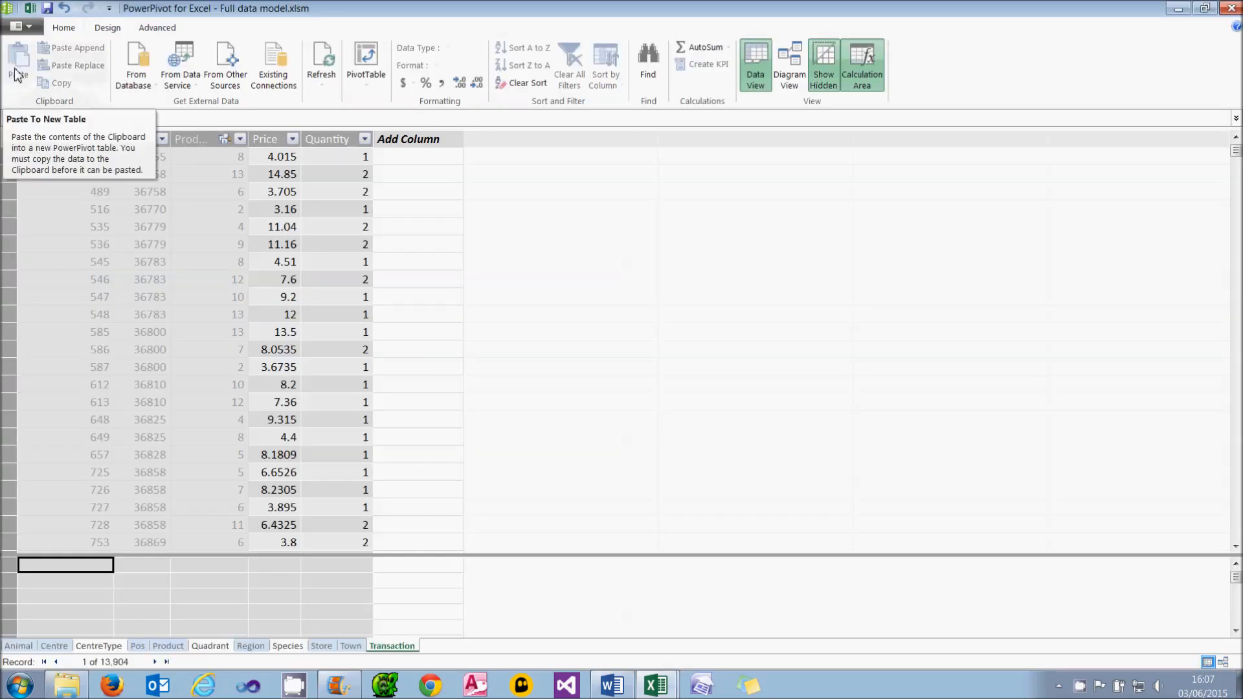
click(387, 647)
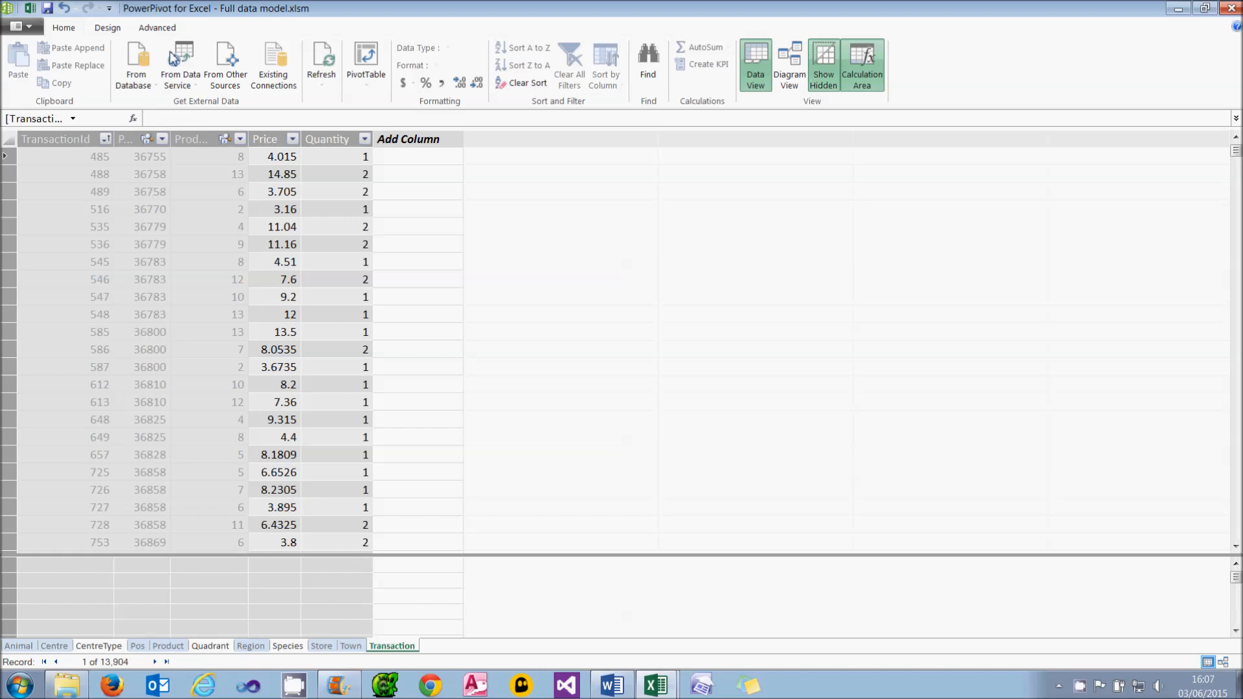
click(165, 29)
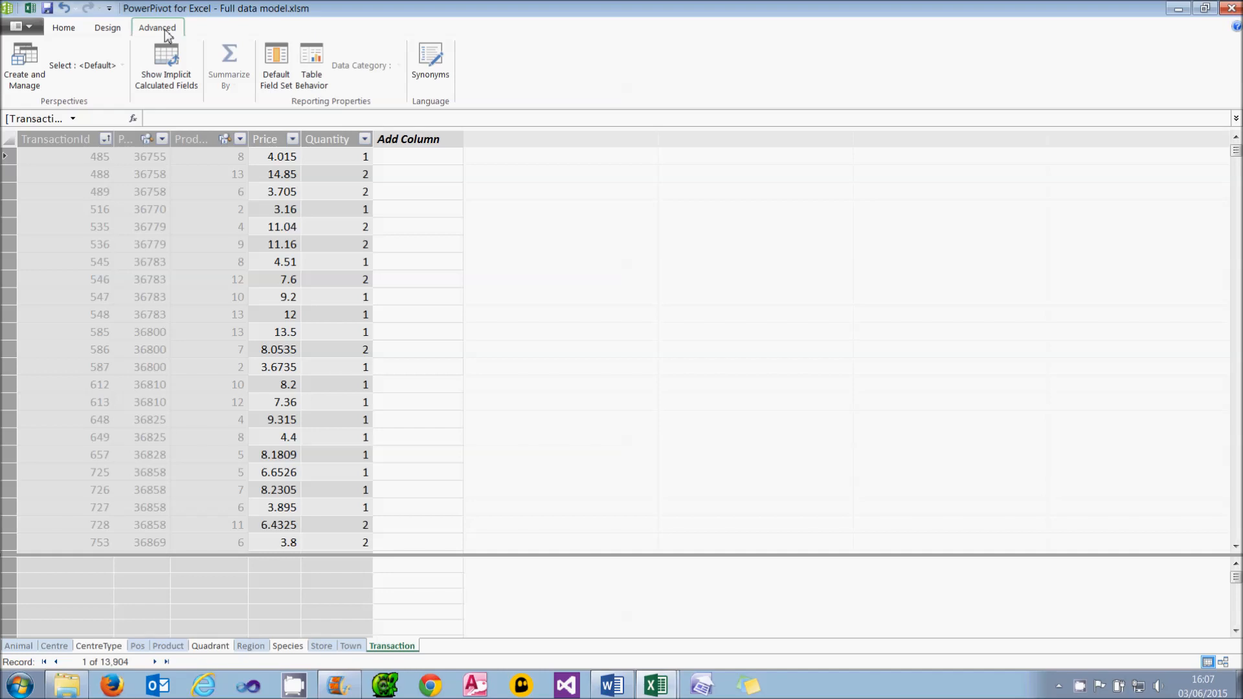
click(173, 76)
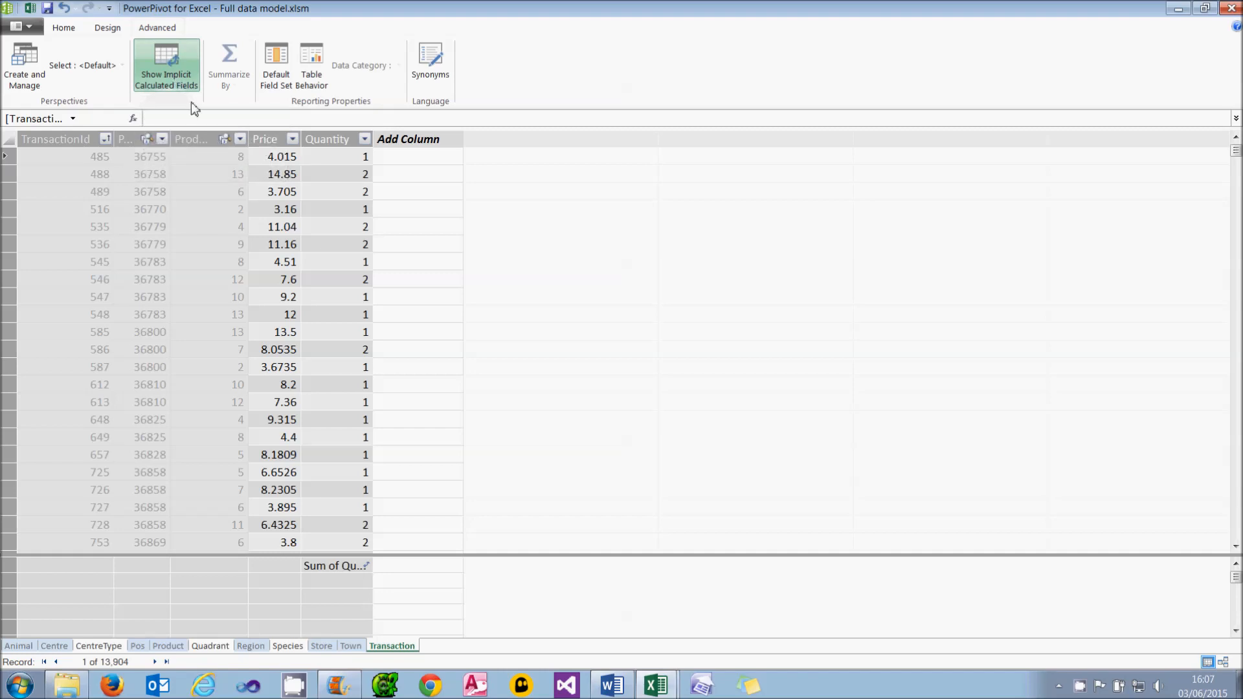
click(355, 577)
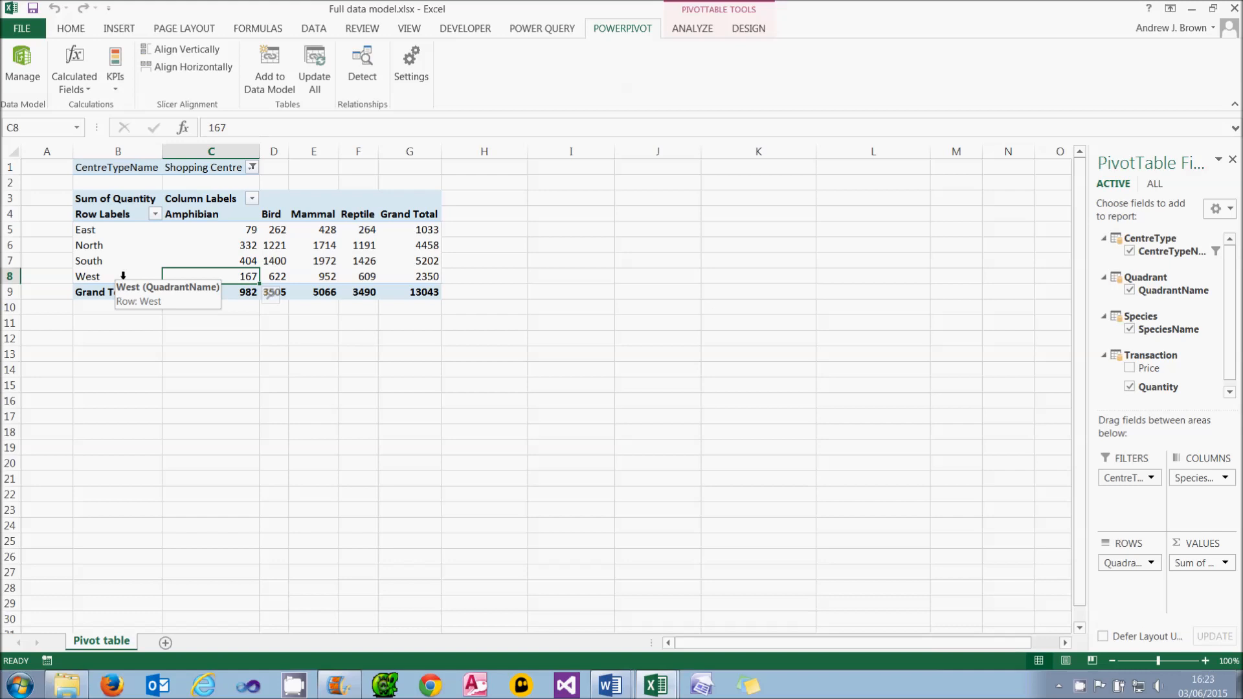
In the data model's Transaction table, create an AutoSum Average calculated field for the Price column
click(22, 65)
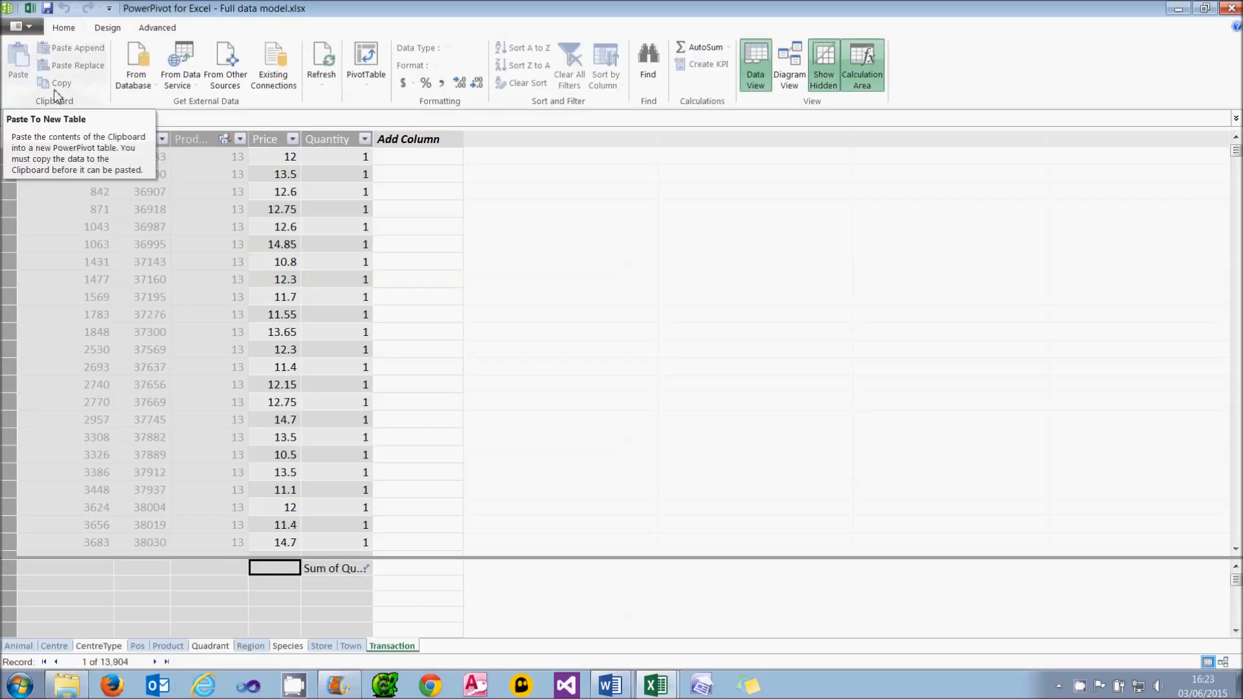
click(273, 169)
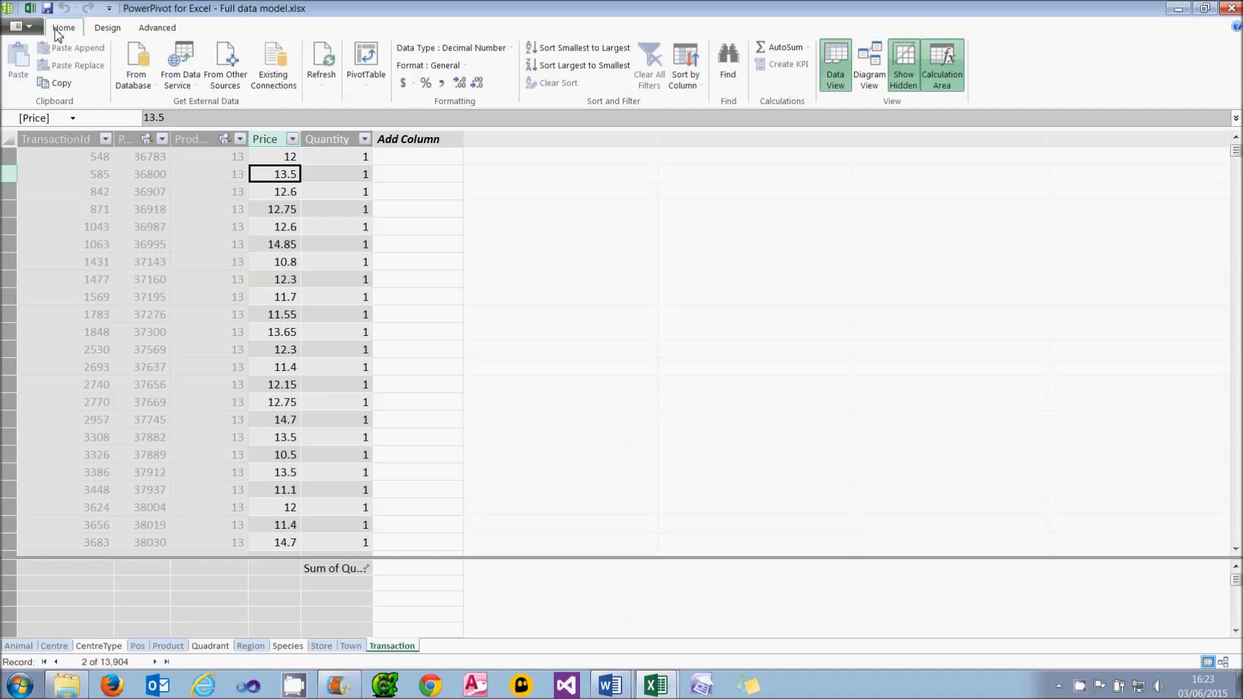
click(808, 48)
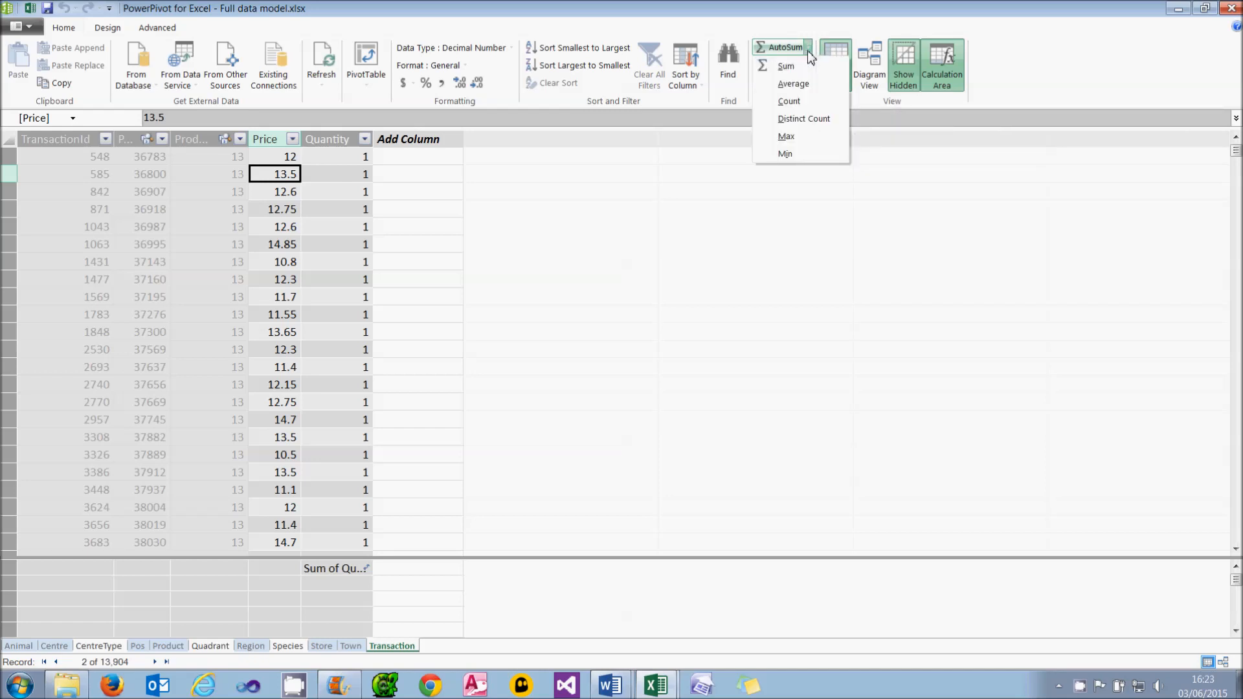
click(801, 84)
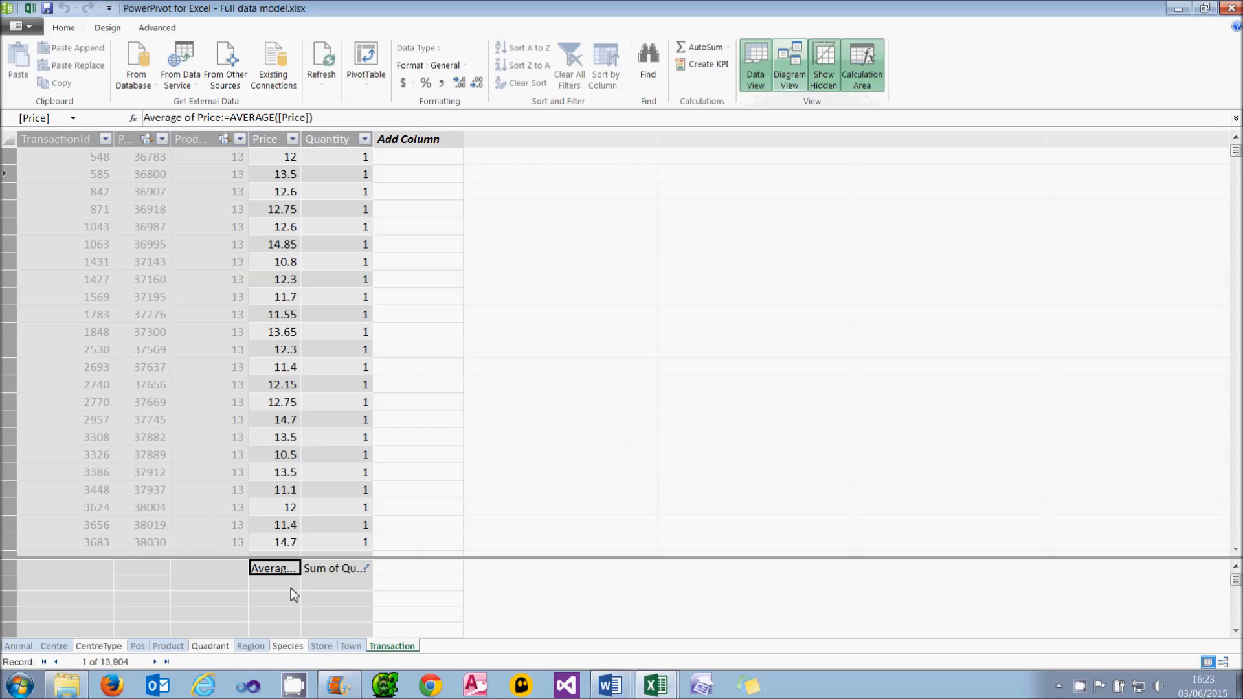
mouse_move(289, 576)
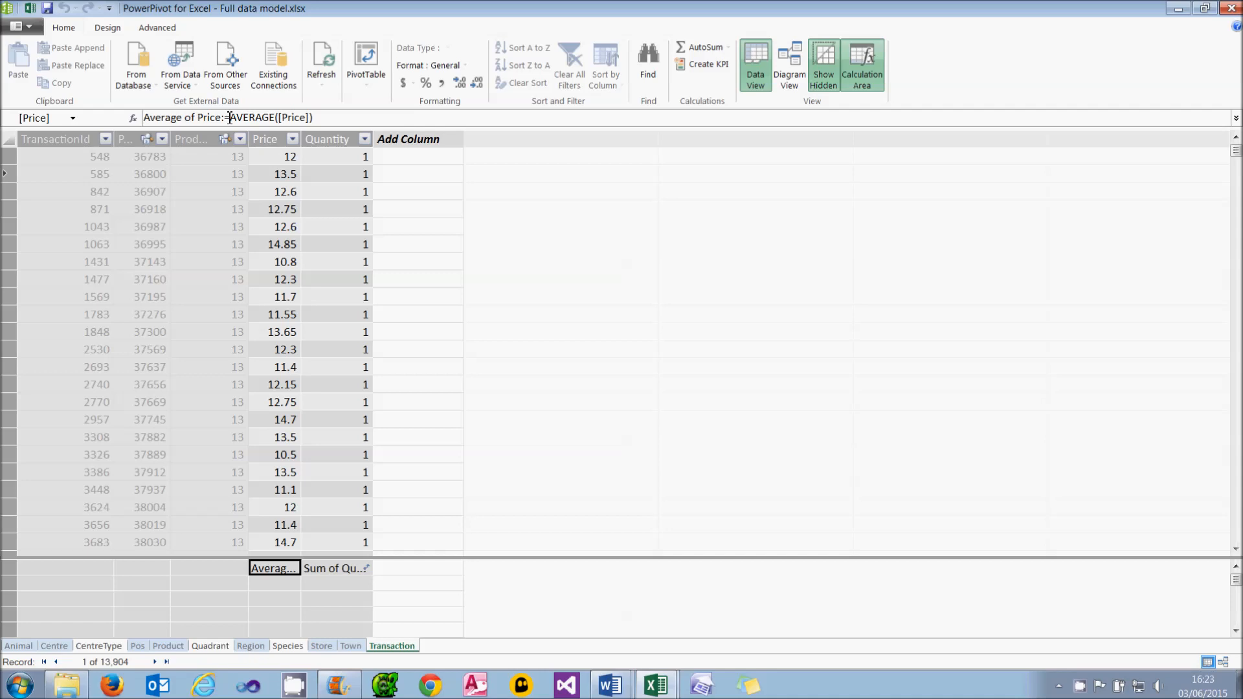
Back in the workbook, add Average of Price to the PivotTable's values and remove Sum of Quantity
click(30, 9)
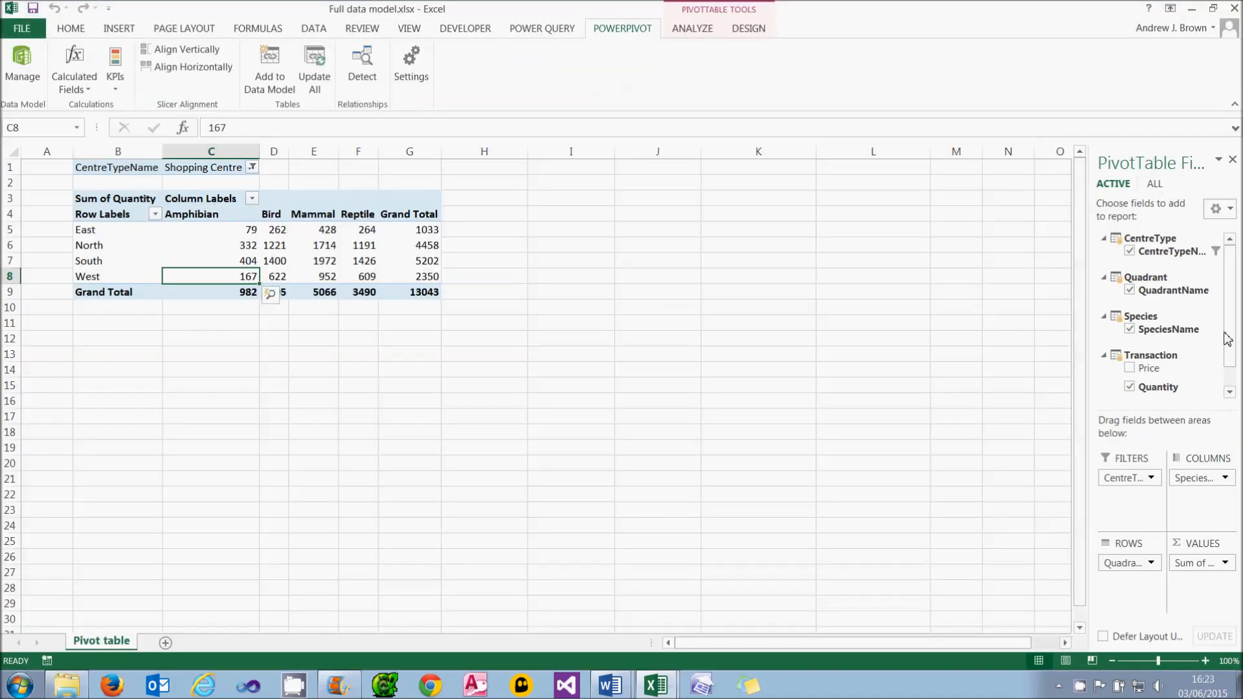
drag(1227, 338, 1227, 360)
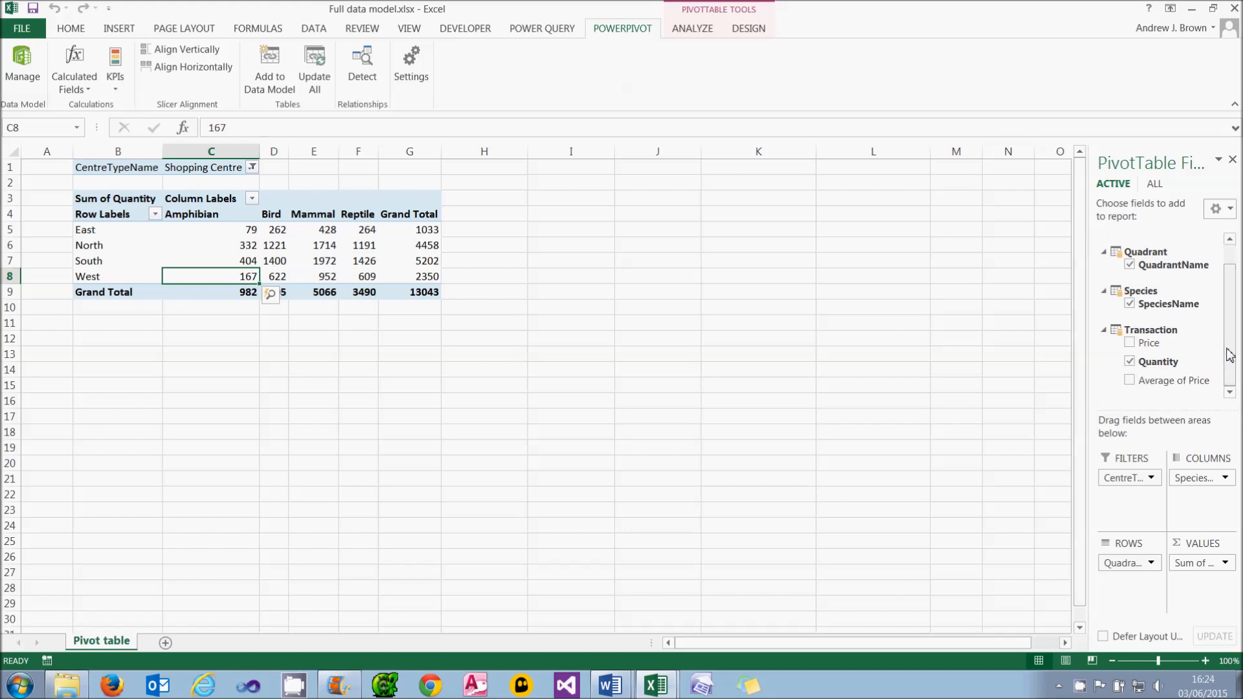
click(1131, 381)
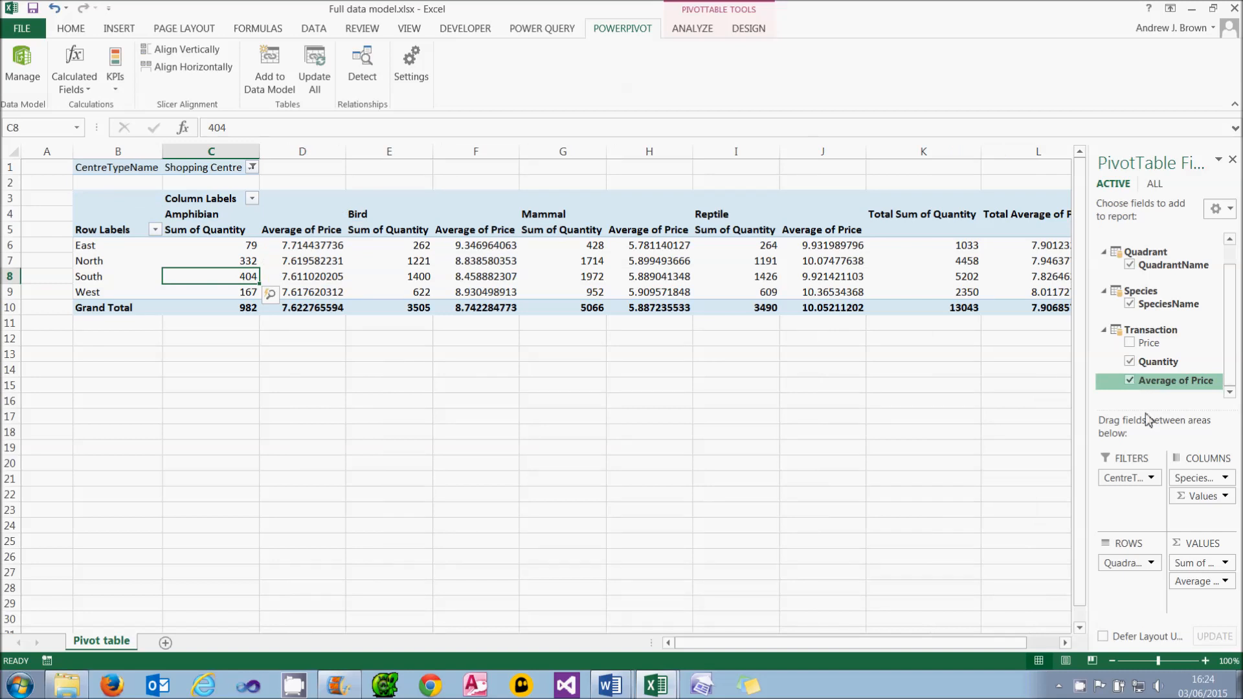
drag(1194, 563, 1094, 558)
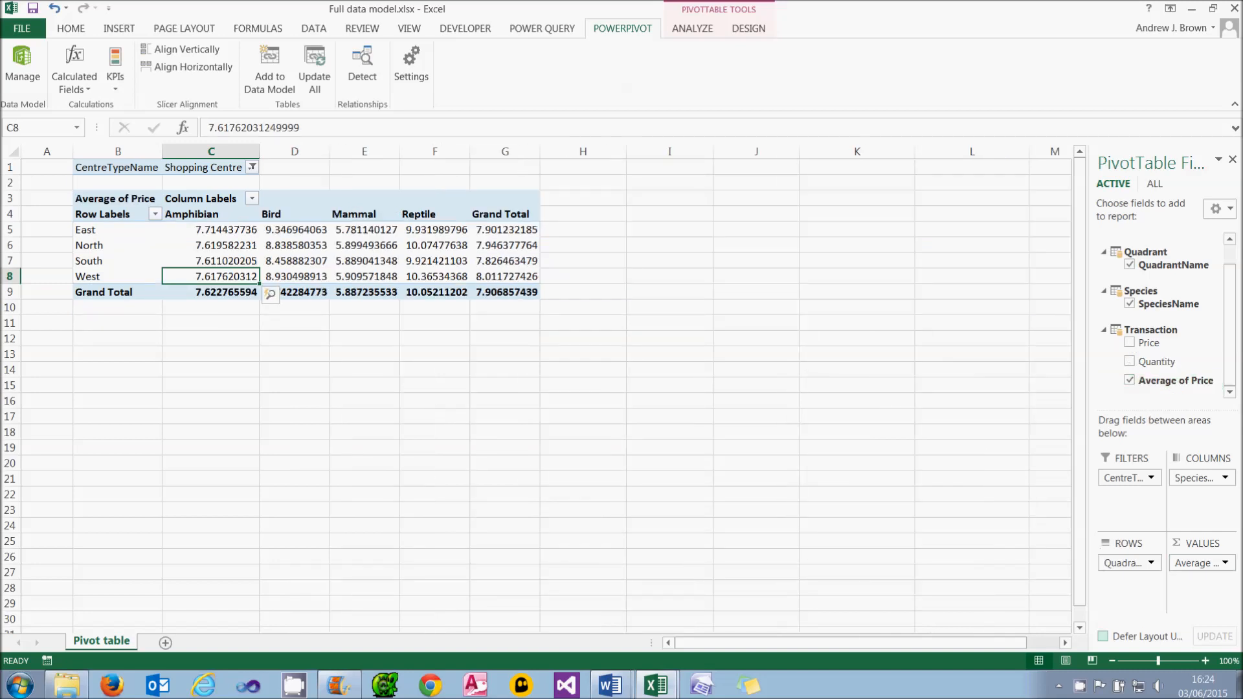
Apply the Number format to the Average of Price value field in the PivotTable
click(1187, 564)
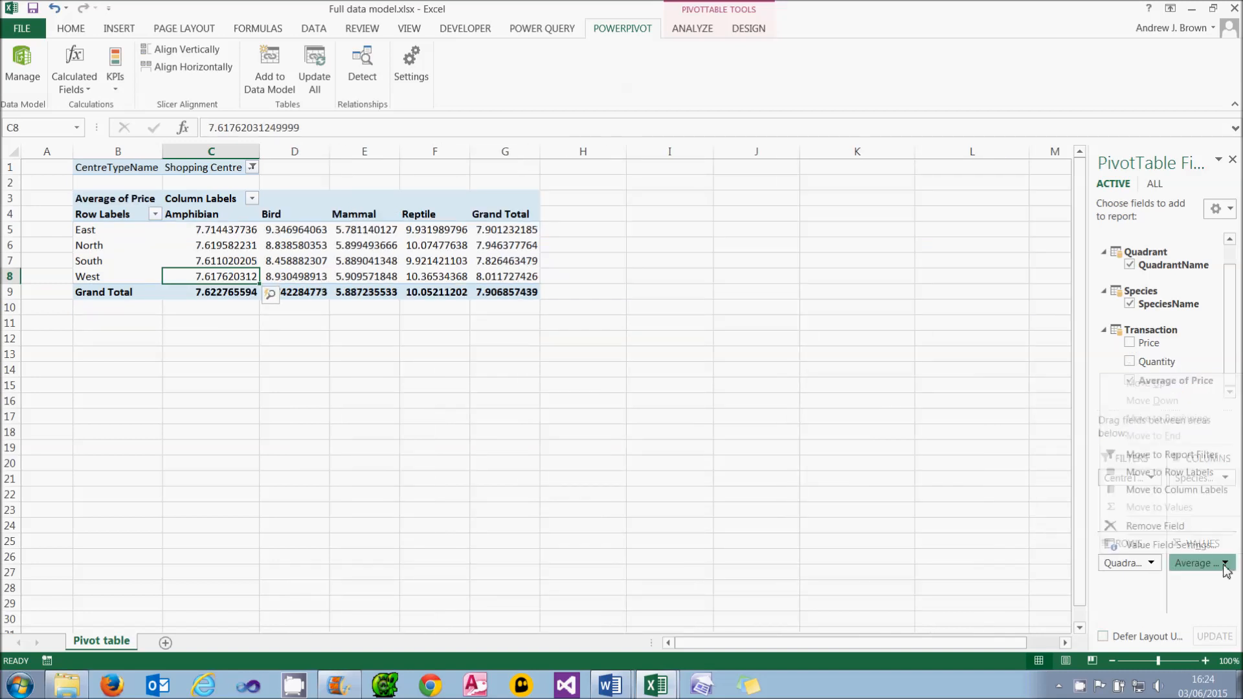
click(1169, 544)
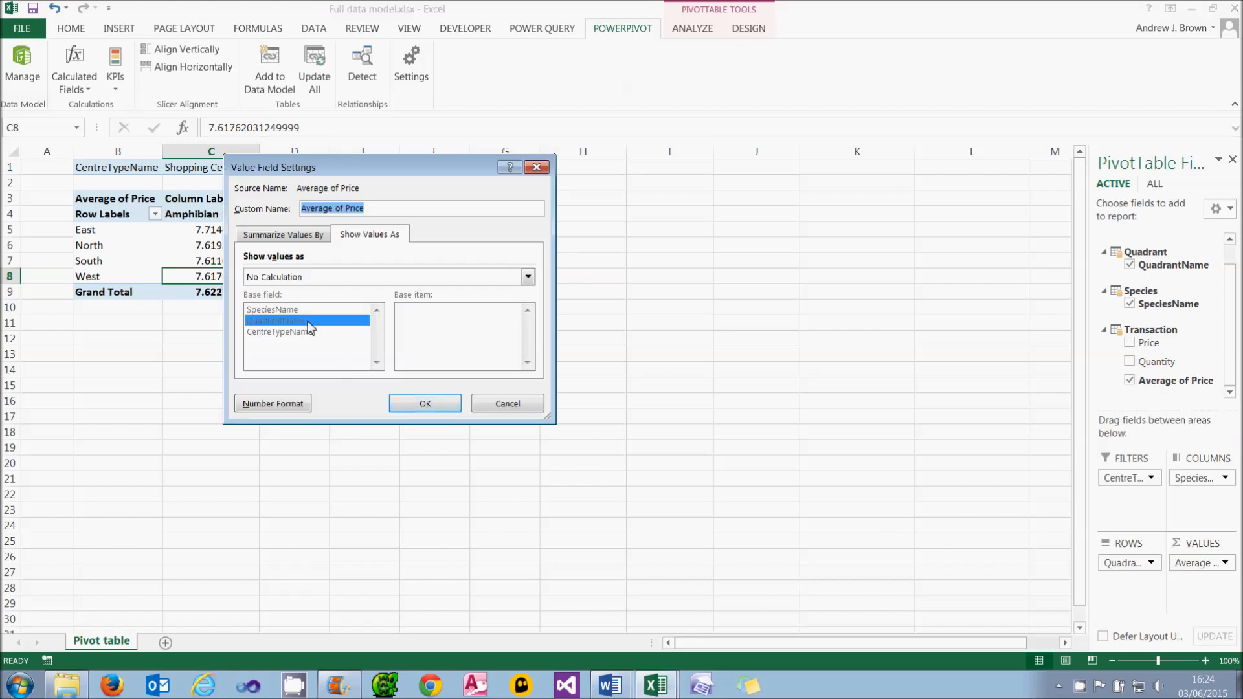
click(292, 404)
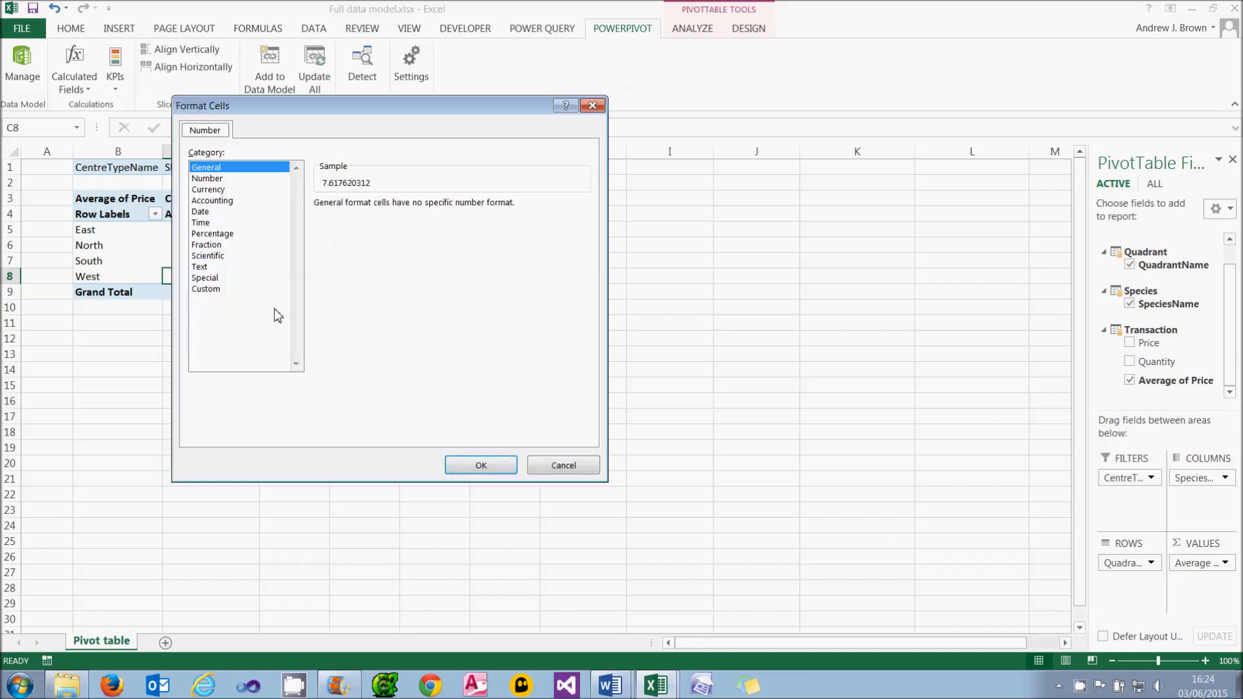
click(224, 179)
click(480, 465)
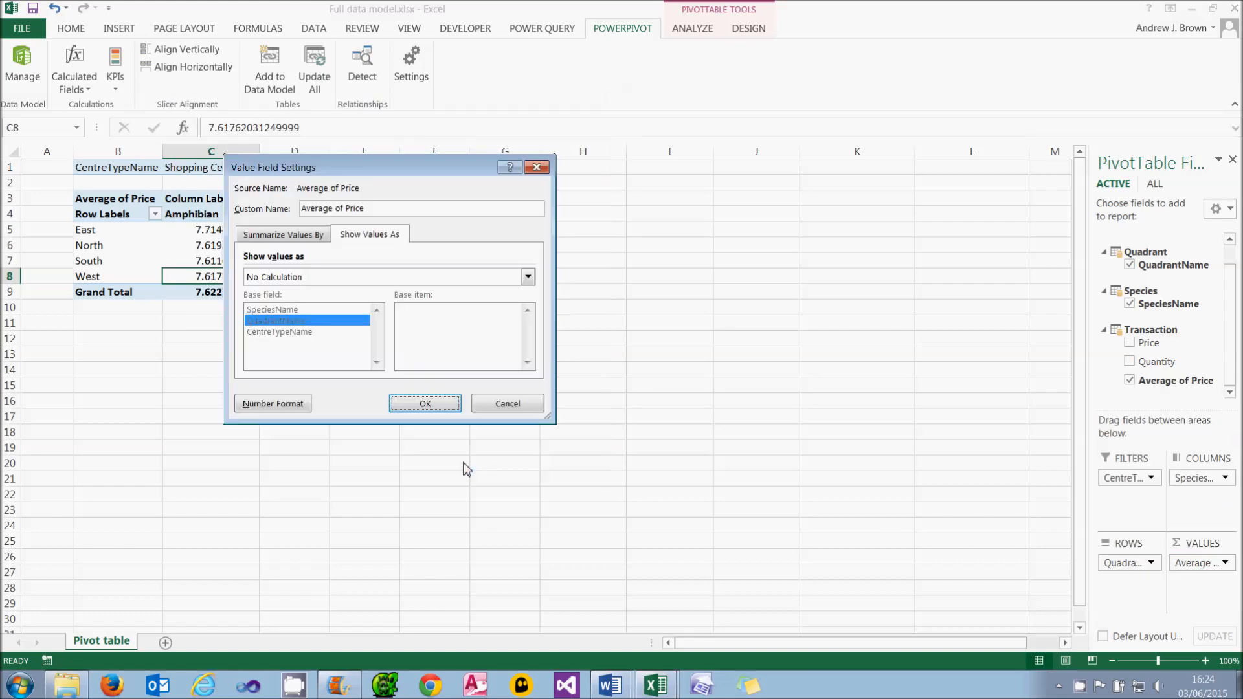
click(427, 404)
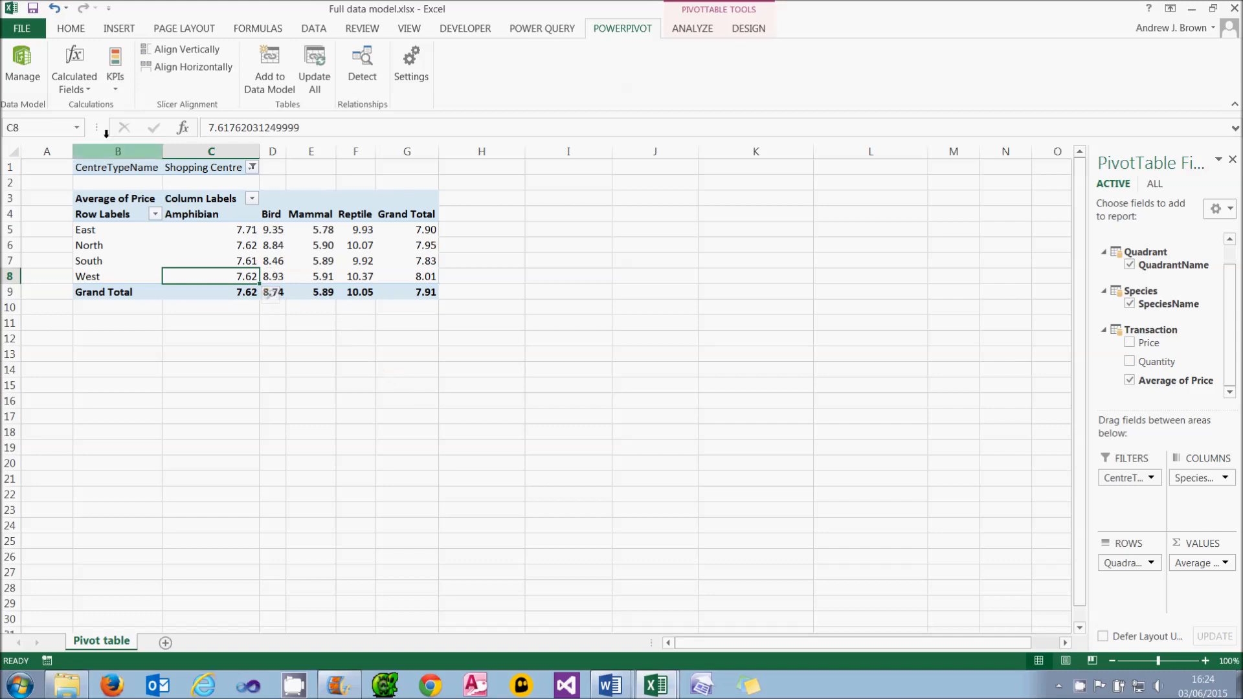
In the data model, set the Transaction table's Quantity column to summarize by Average
click(25, 76)
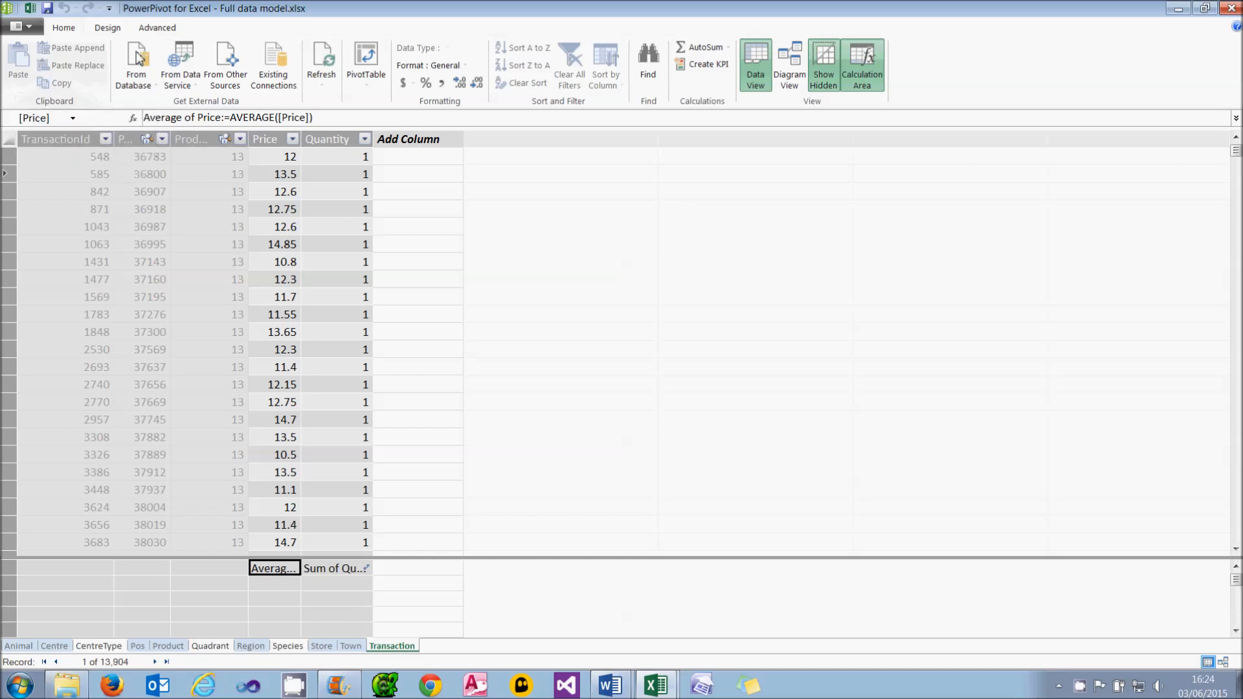
click(152, 27)
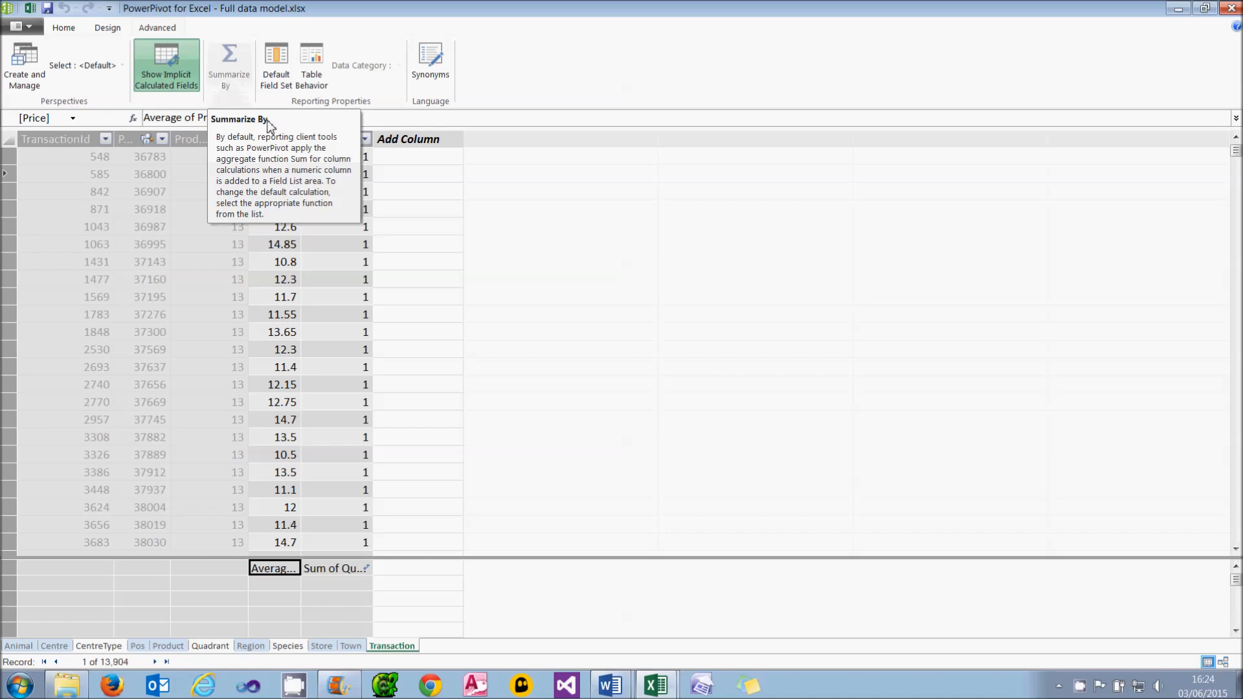
click(348, 209)
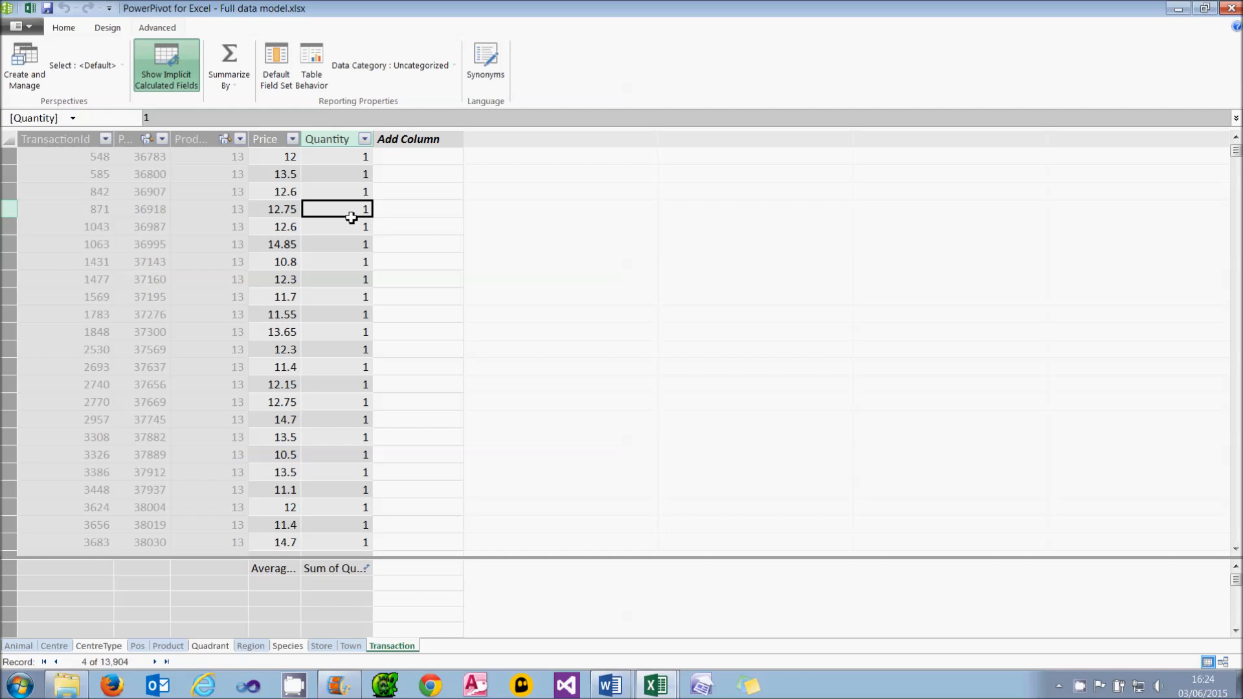
click(239, 94)
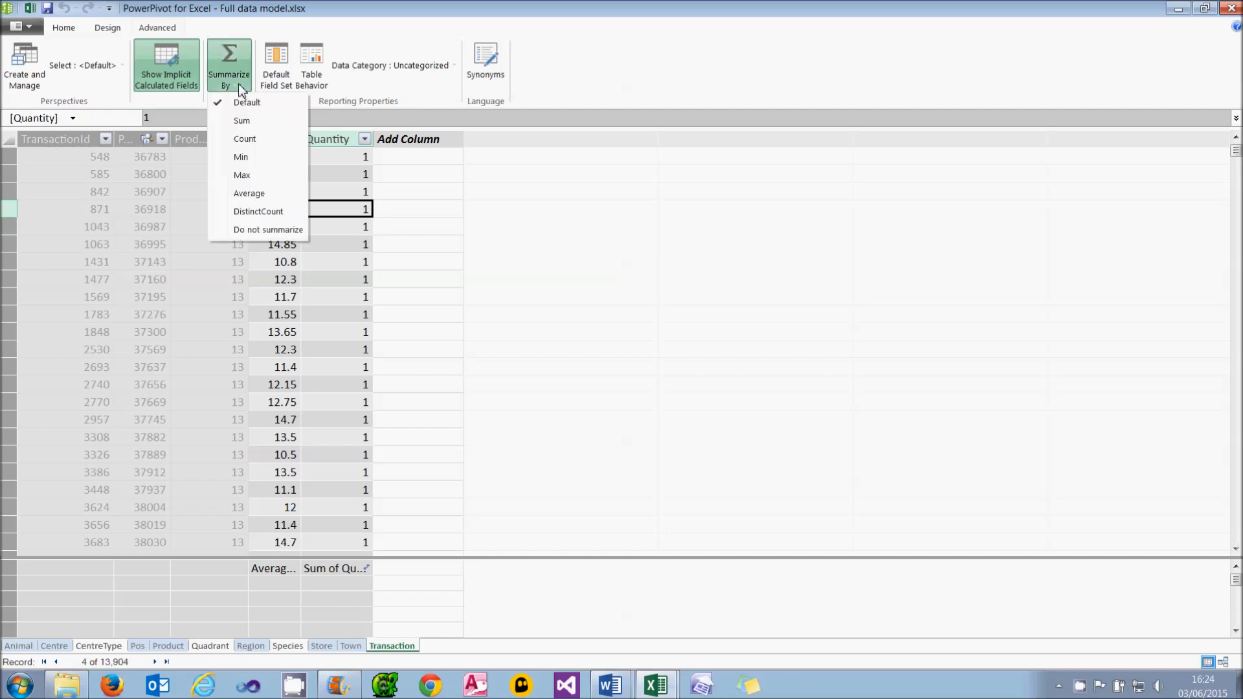
click(255, 194)
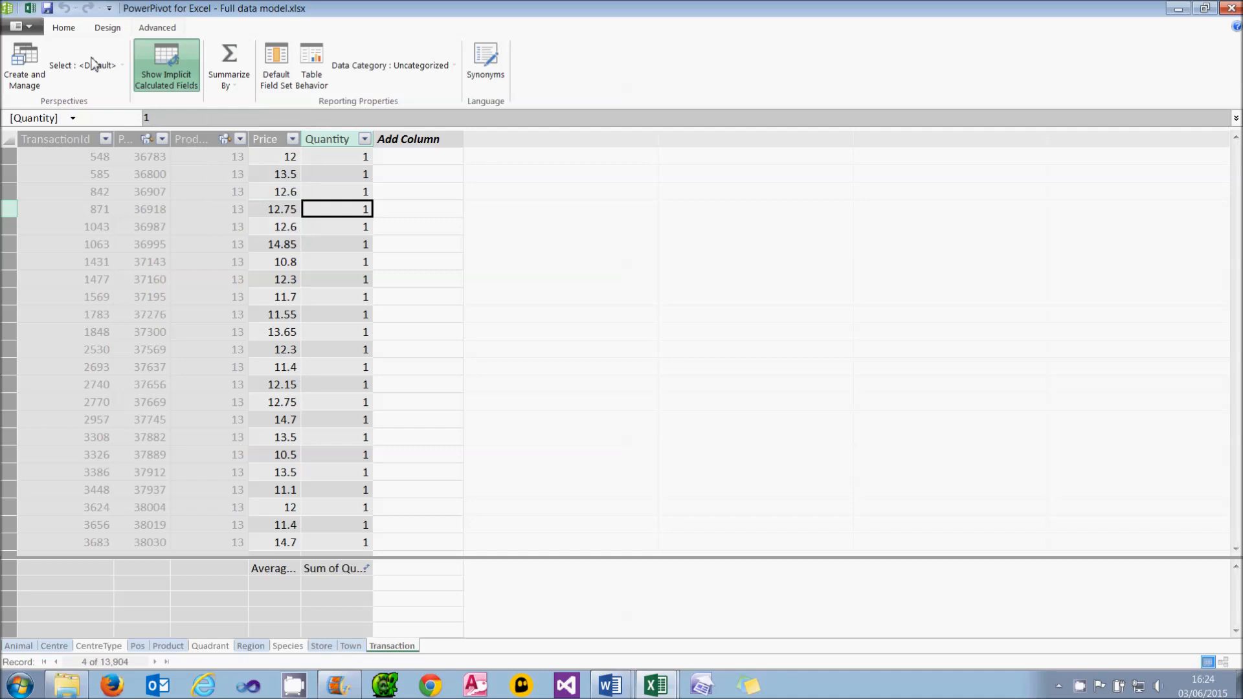
Add Quantity to the PivotTable's values and inspect the formula of its implicit average field in the data model
click(29, 7)
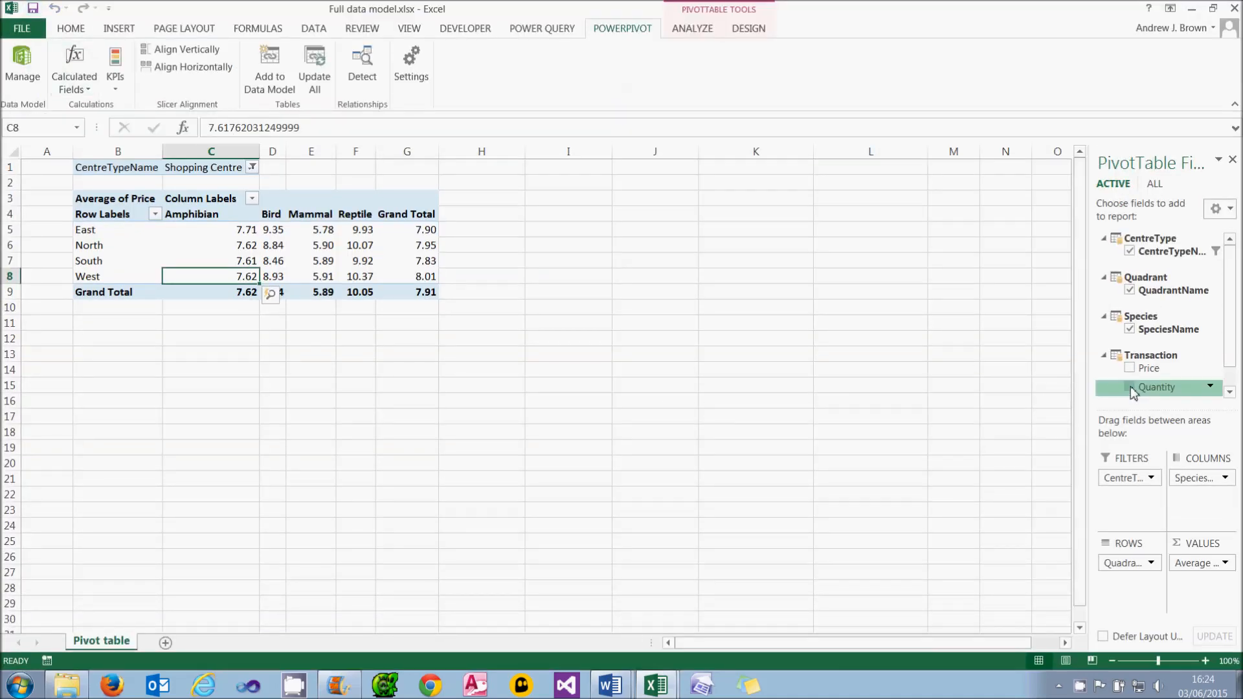
click(1129, 386)
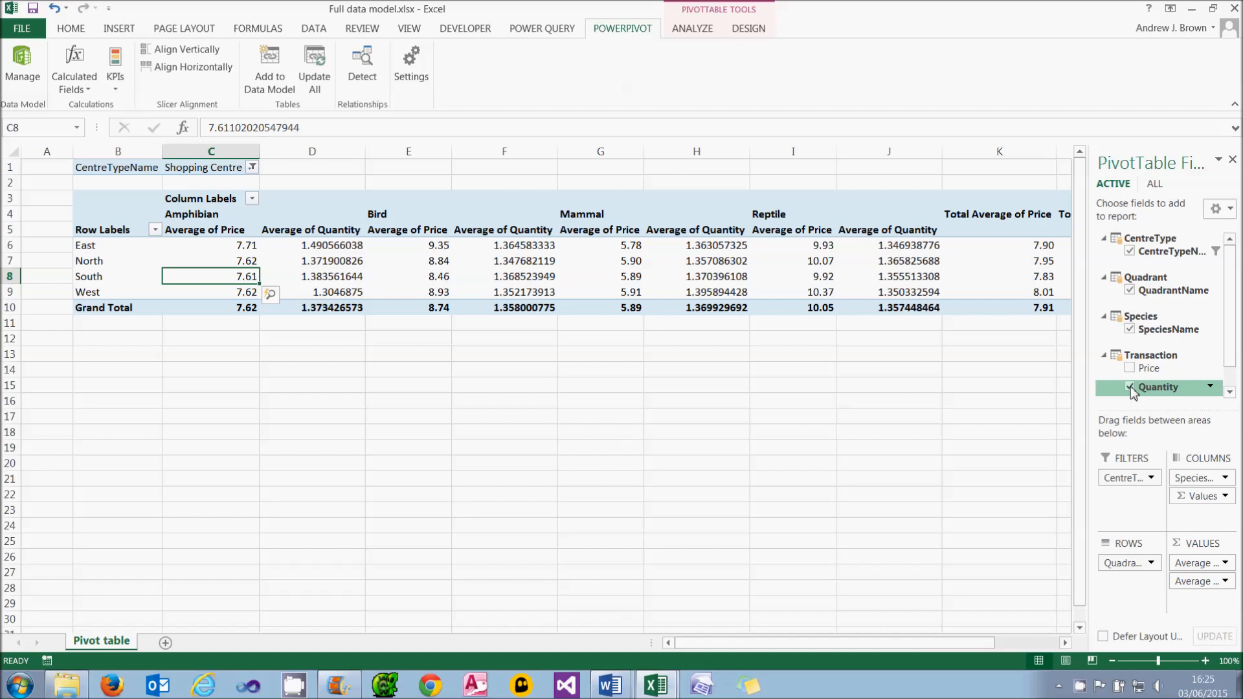
click(23, 70)
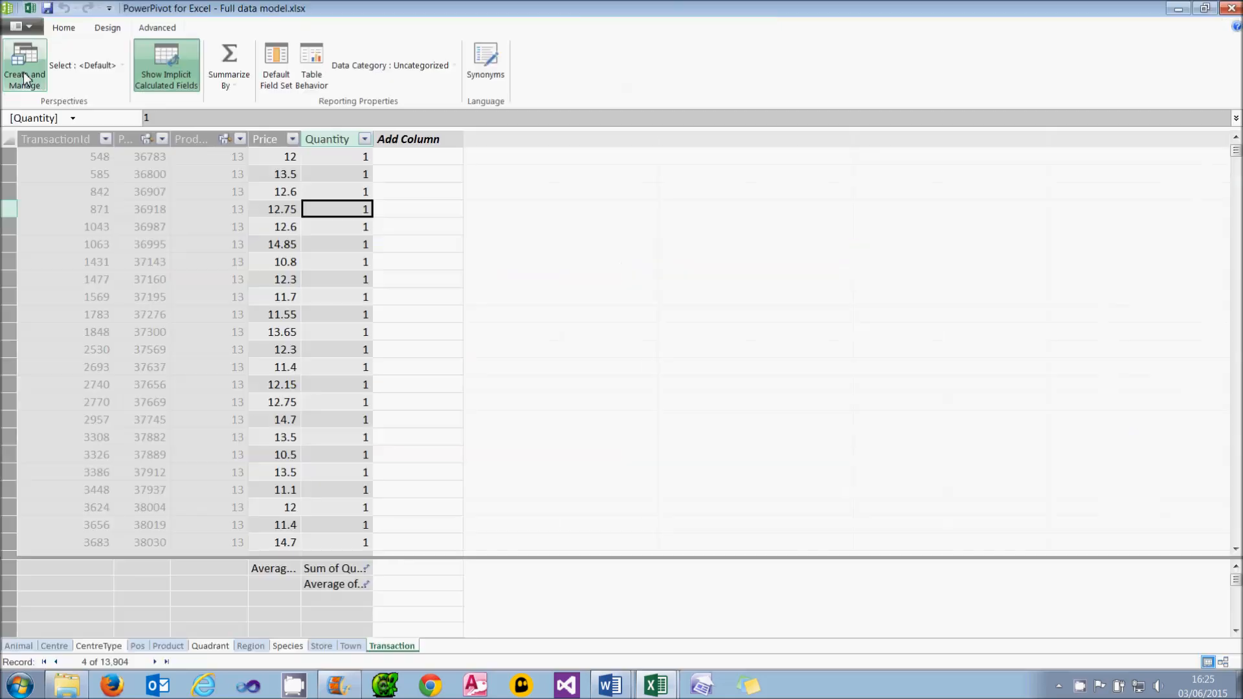
click(340, 585)
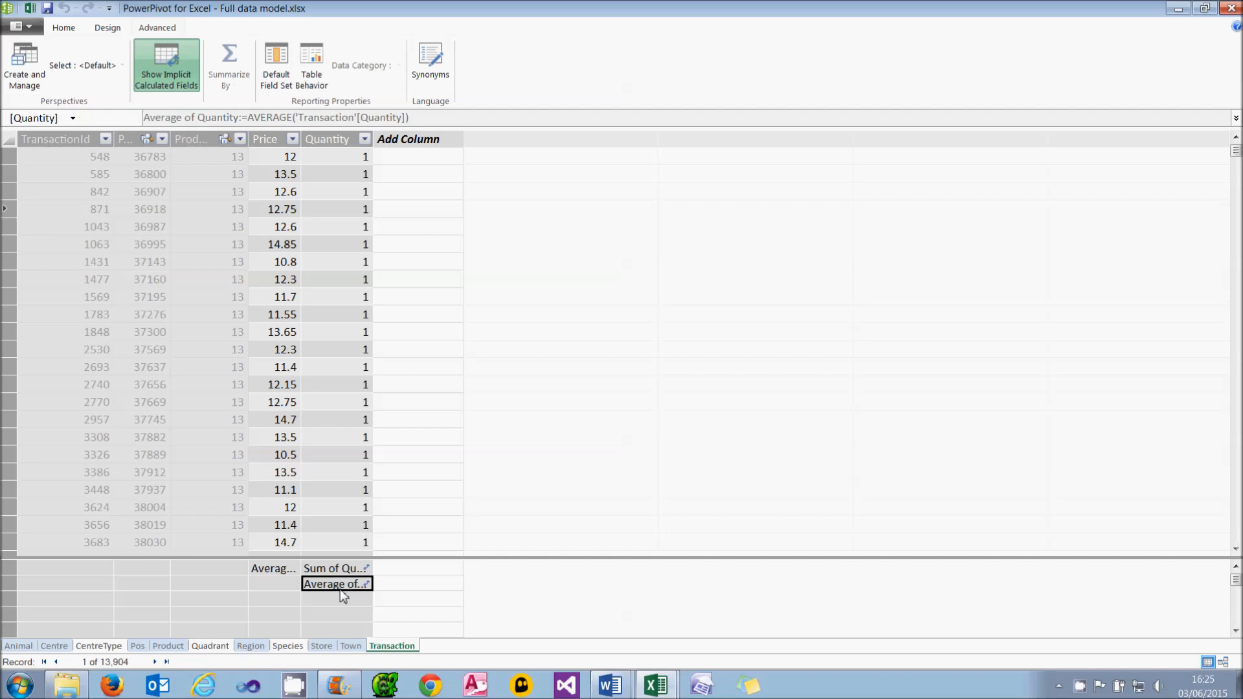
Delete the implicit Average of Quantity field from the data model and reset the Quantity column's Summarize By setting to Default
key(Delete)
click(723, 454)
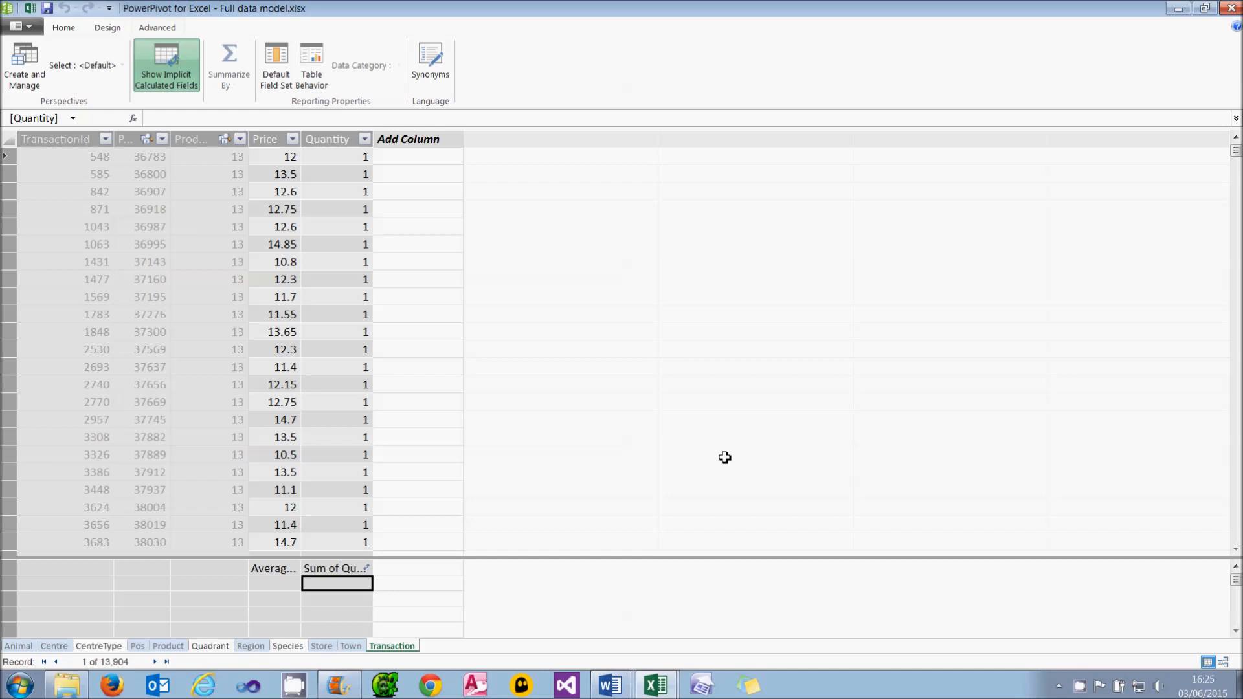
click(327, 189)
click(239, 88)
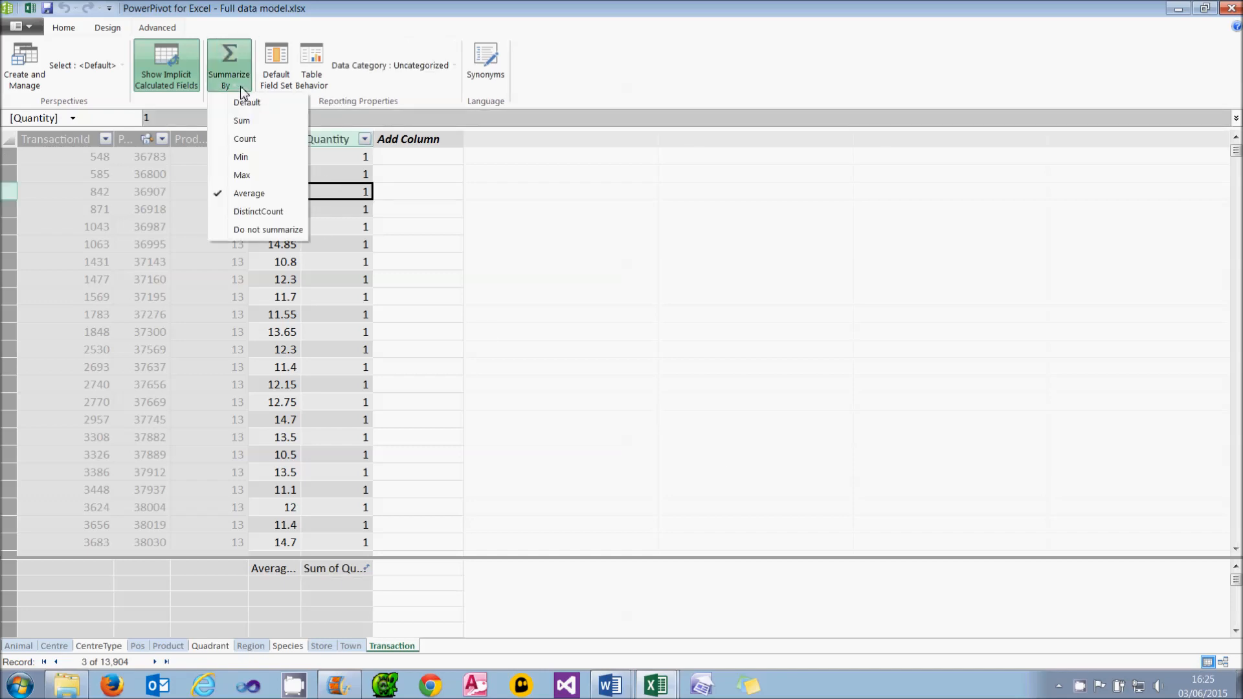
click(240, 102)
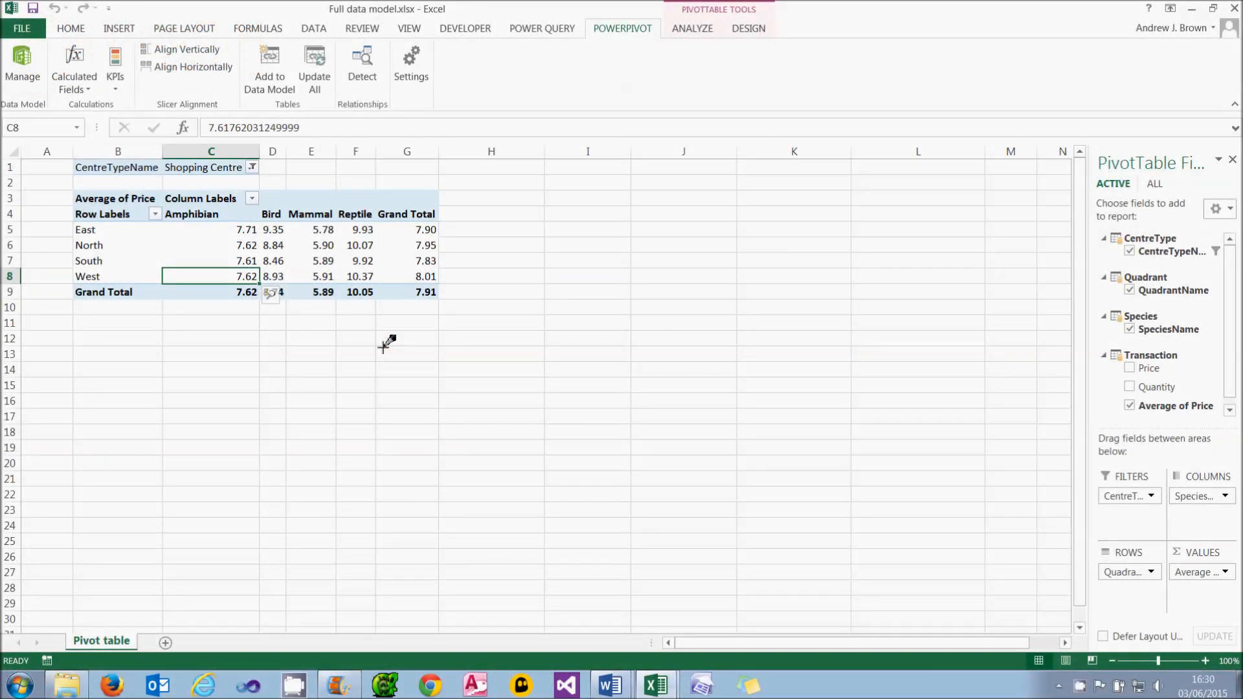
Remove Average of Price from the PivotTable's values, leaving the PivotTable selected
click(87, 91)
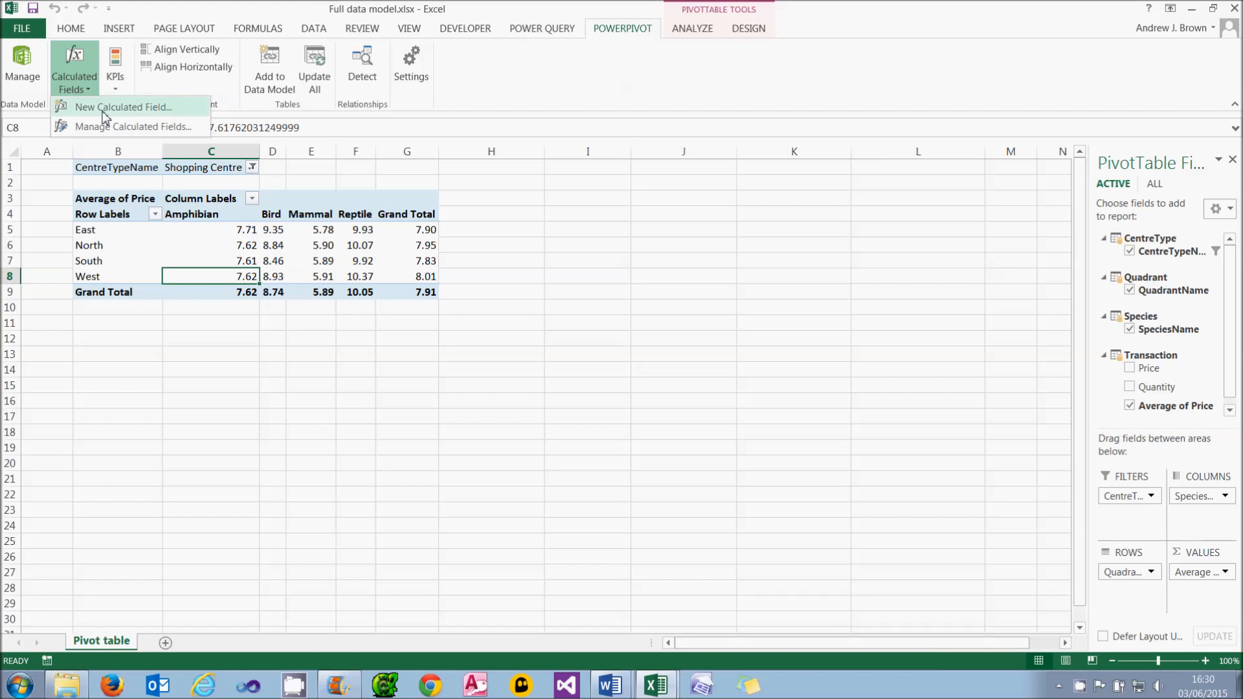
click(1130, 406)
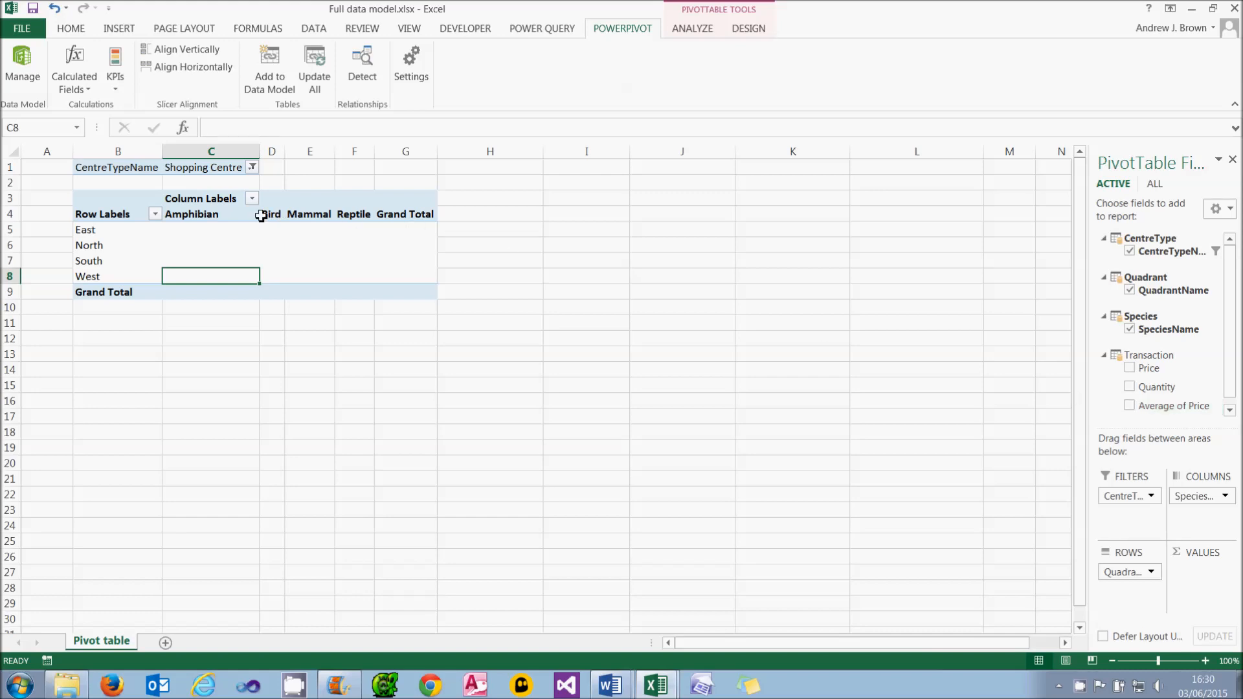
click(233, 229)
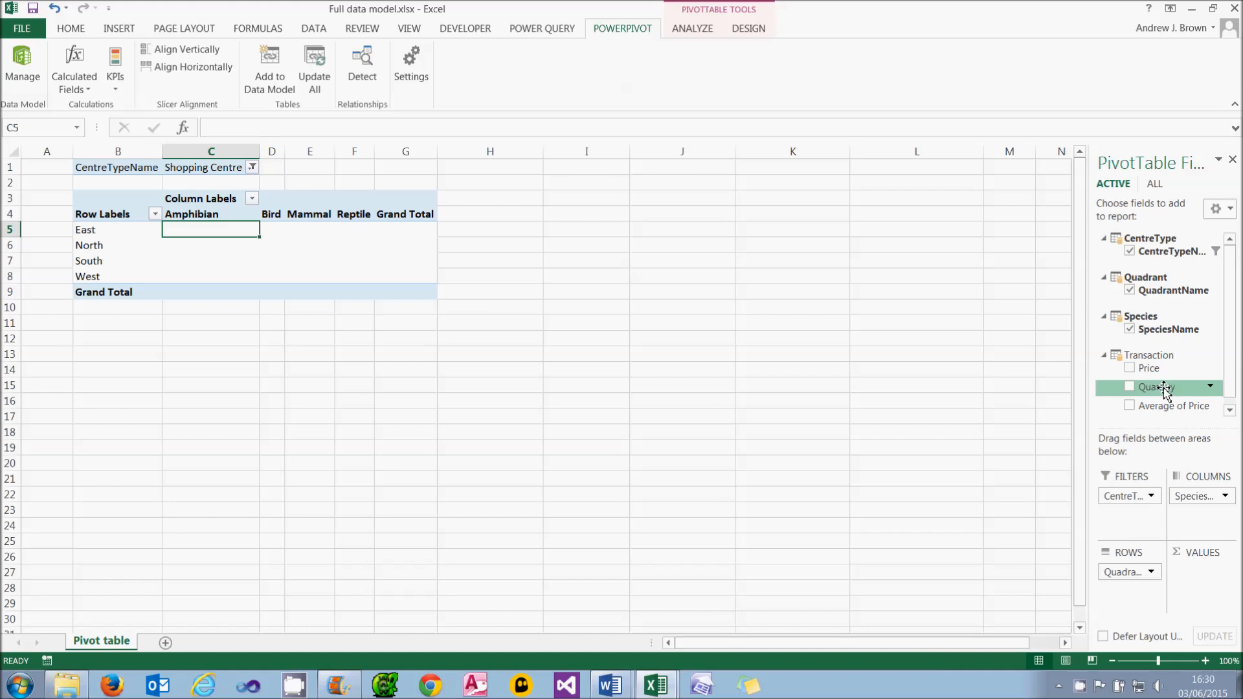
Start a new calculated field and assign it to the Transaction table
click(87, 91)
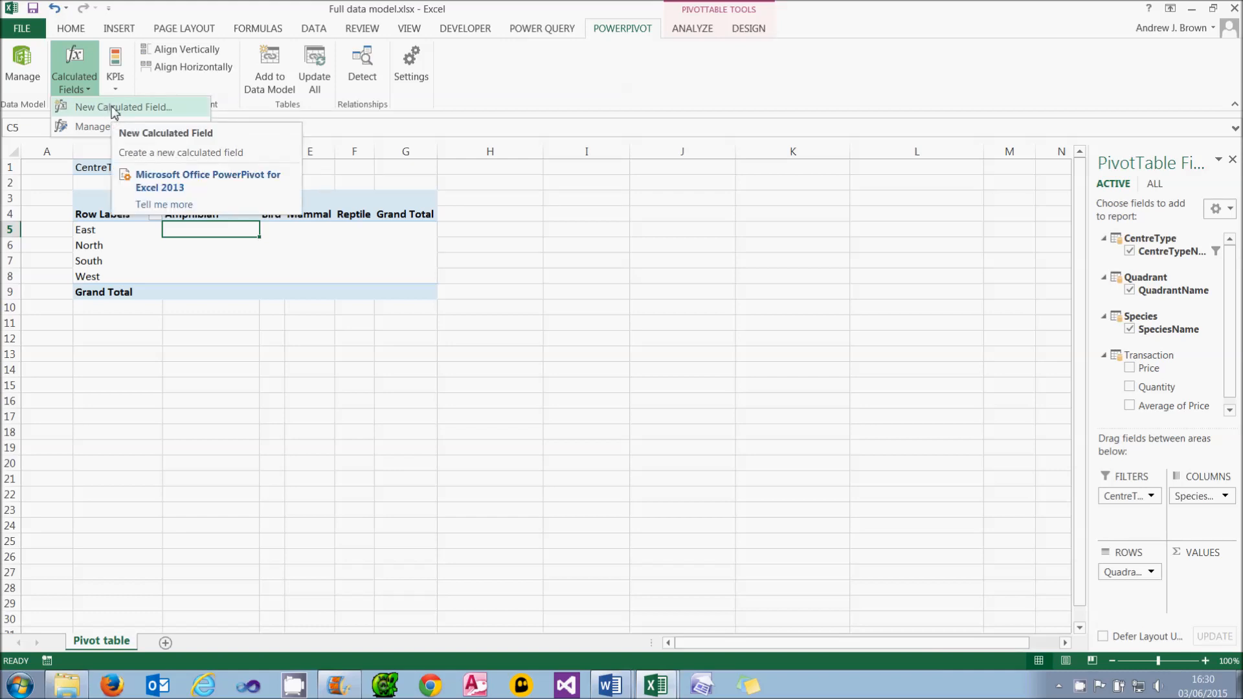
click(112, 109)
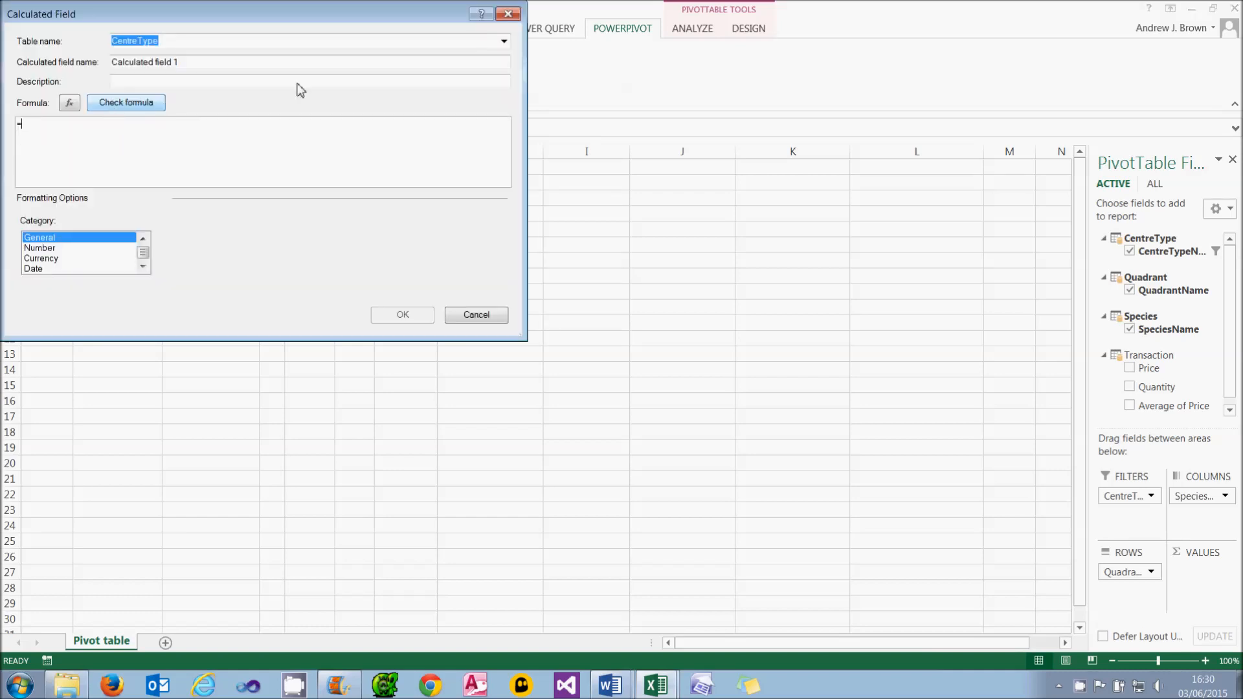
click(504, 42)
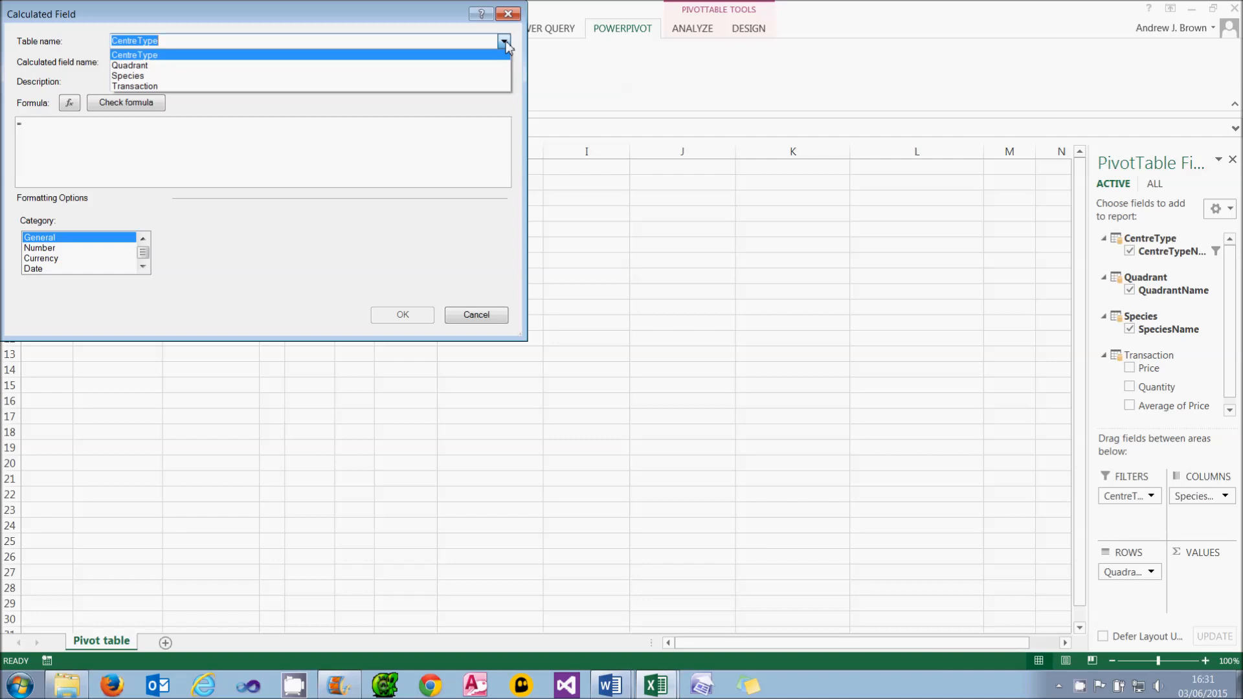
click(461, 86)
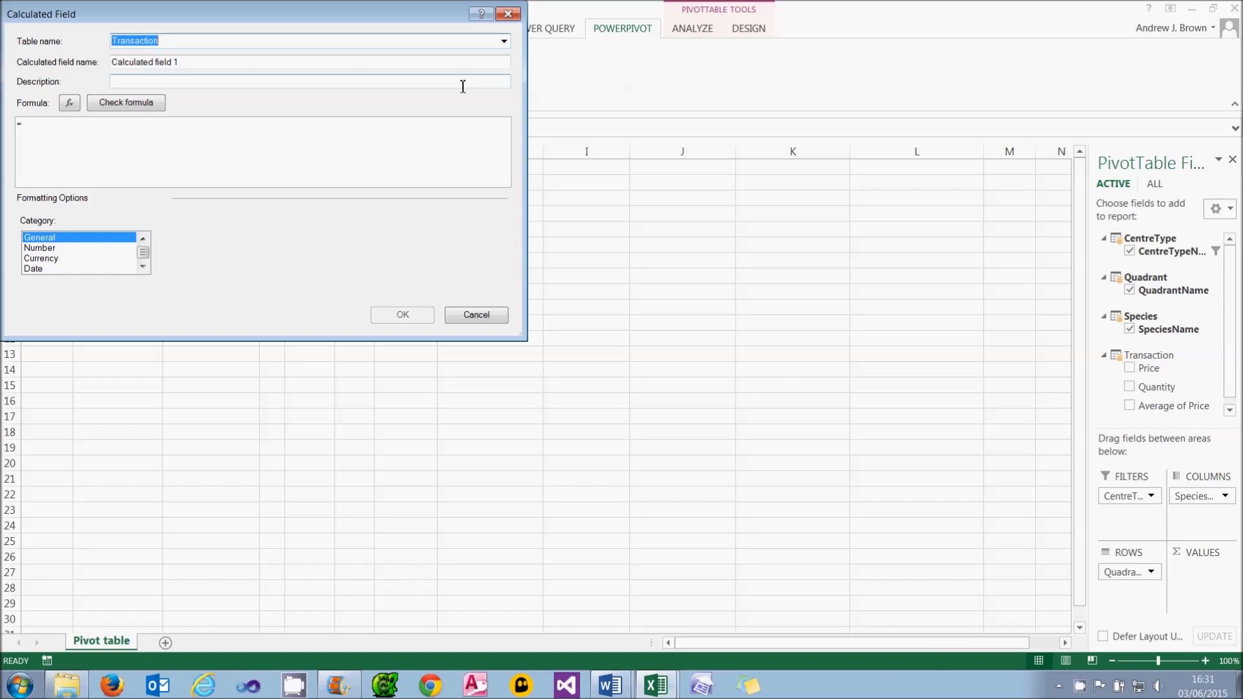
click(504, 41)
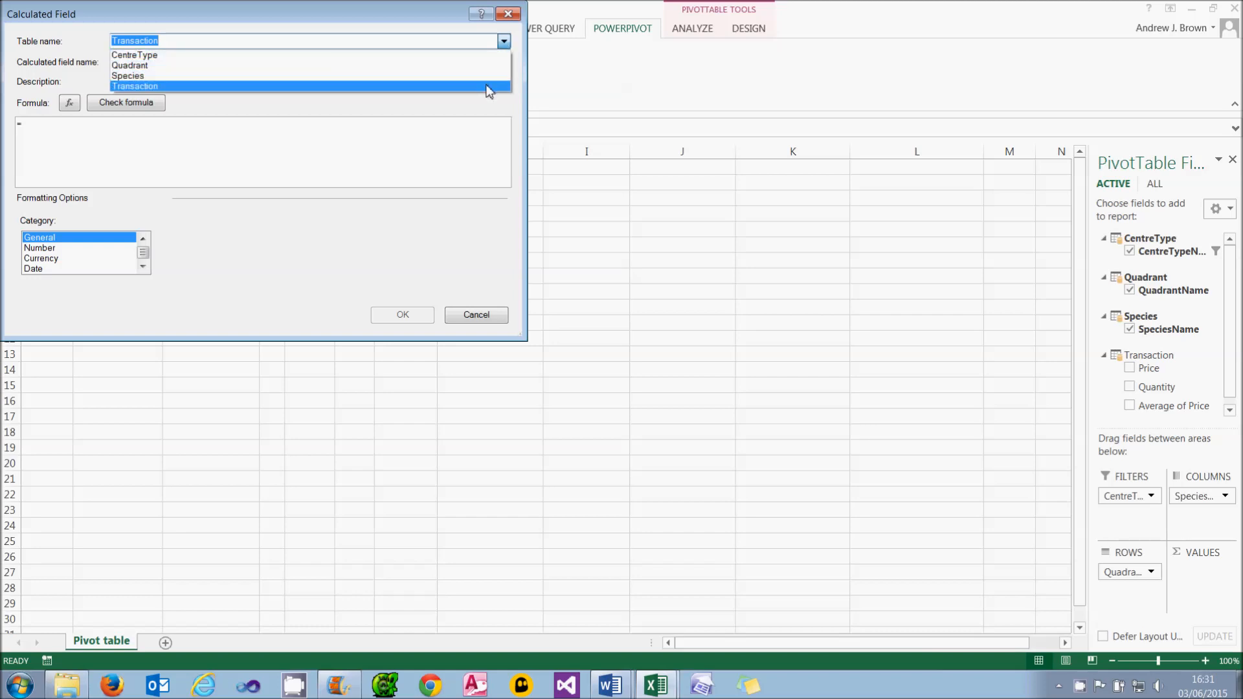
click(487, 86)
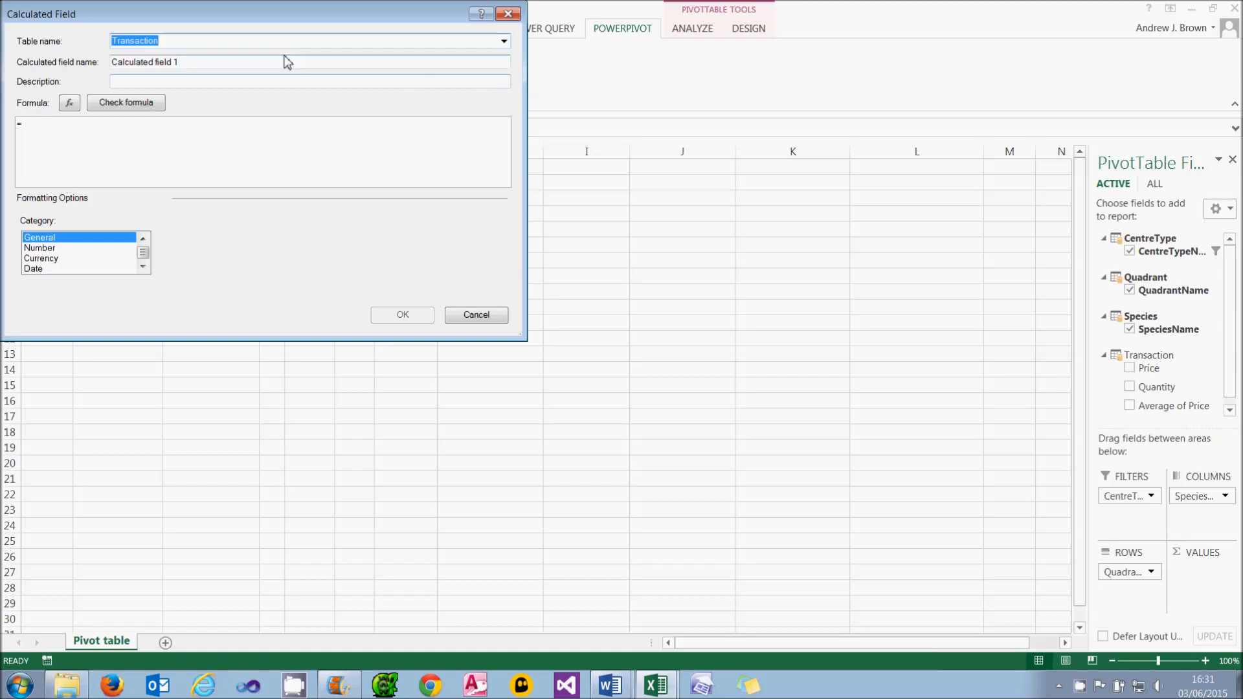
Name the new calculated field Total qty and leave its description blank
drag(198, 62, 100, 63)
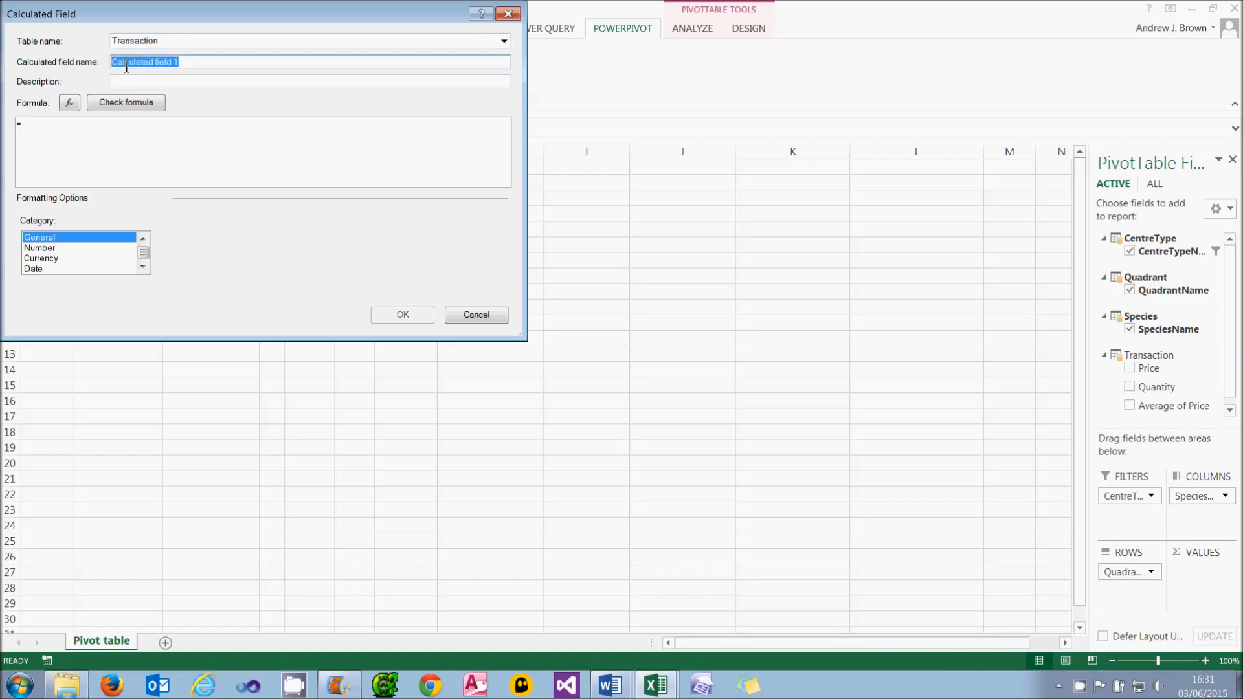
text(Total qty)
click(185, 81)
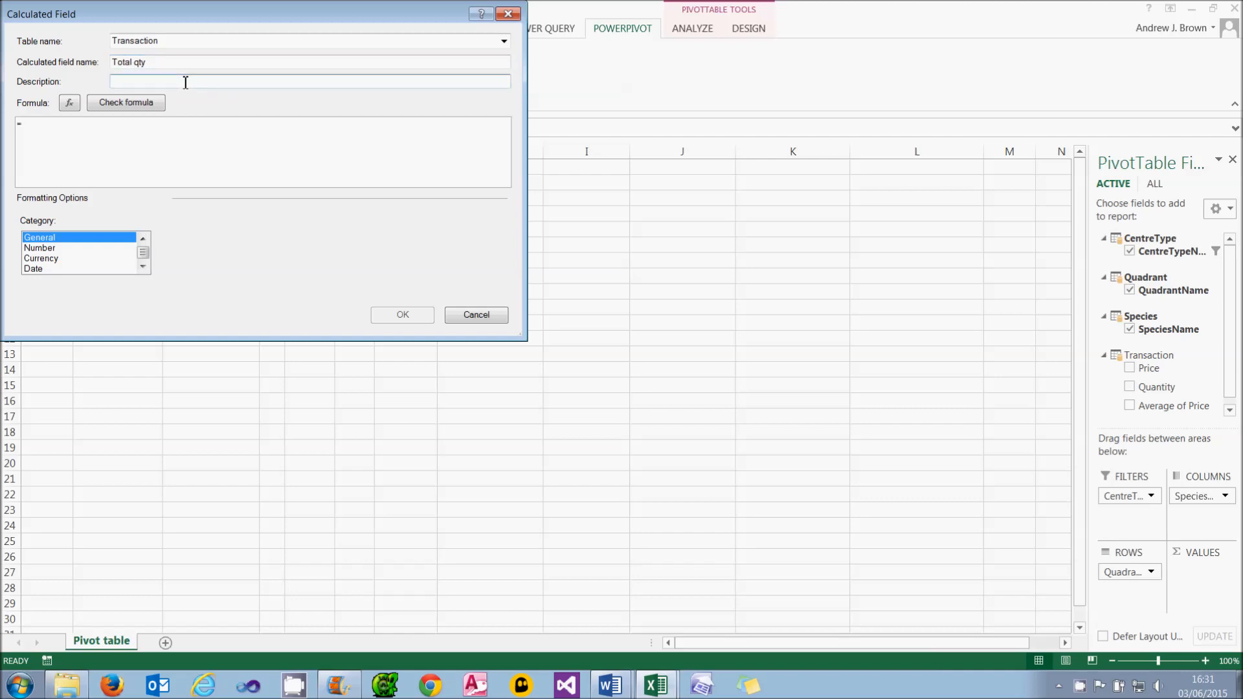
Enter the formula =SUM([Quantity]) for the Total qty calculated field and check it for errors
click(149, 132)
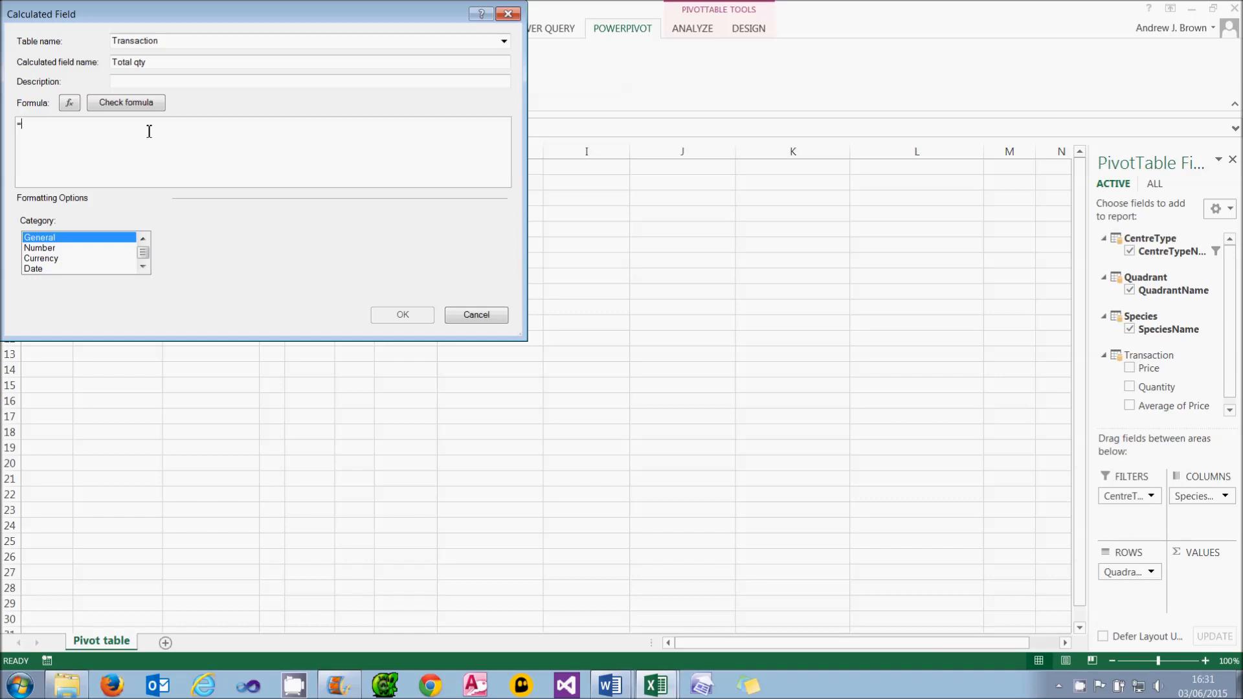
key(Caps_Lock)
text(SUM)
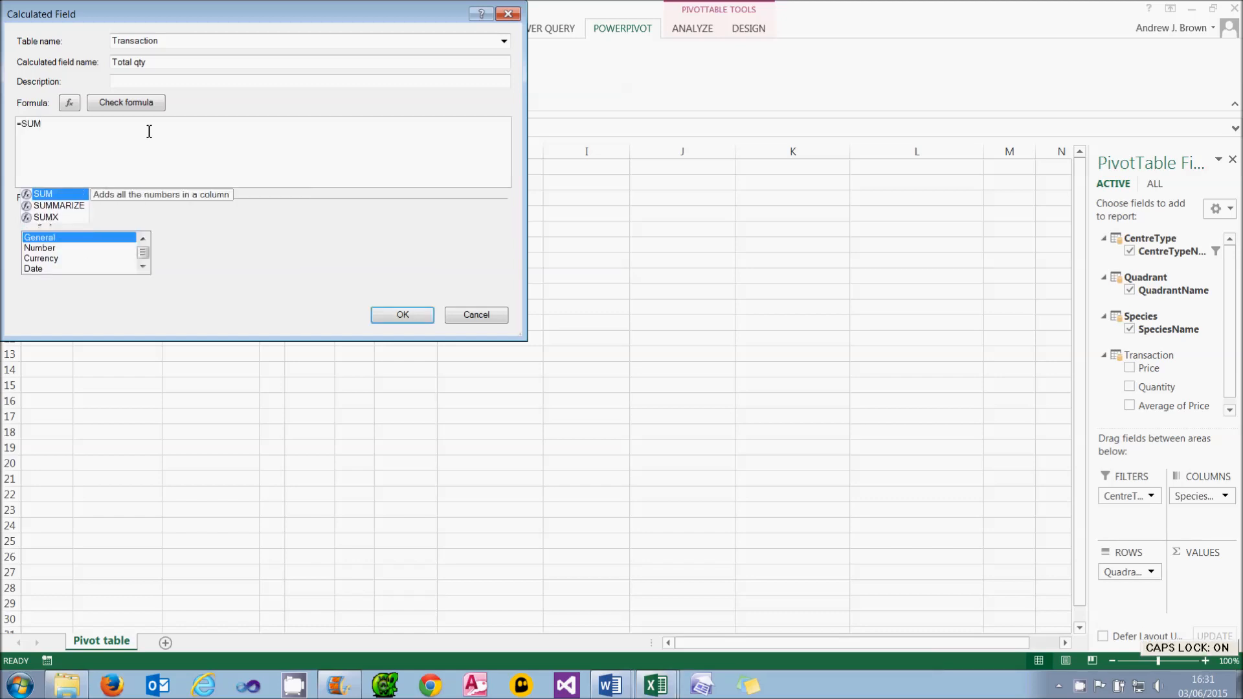
text(()
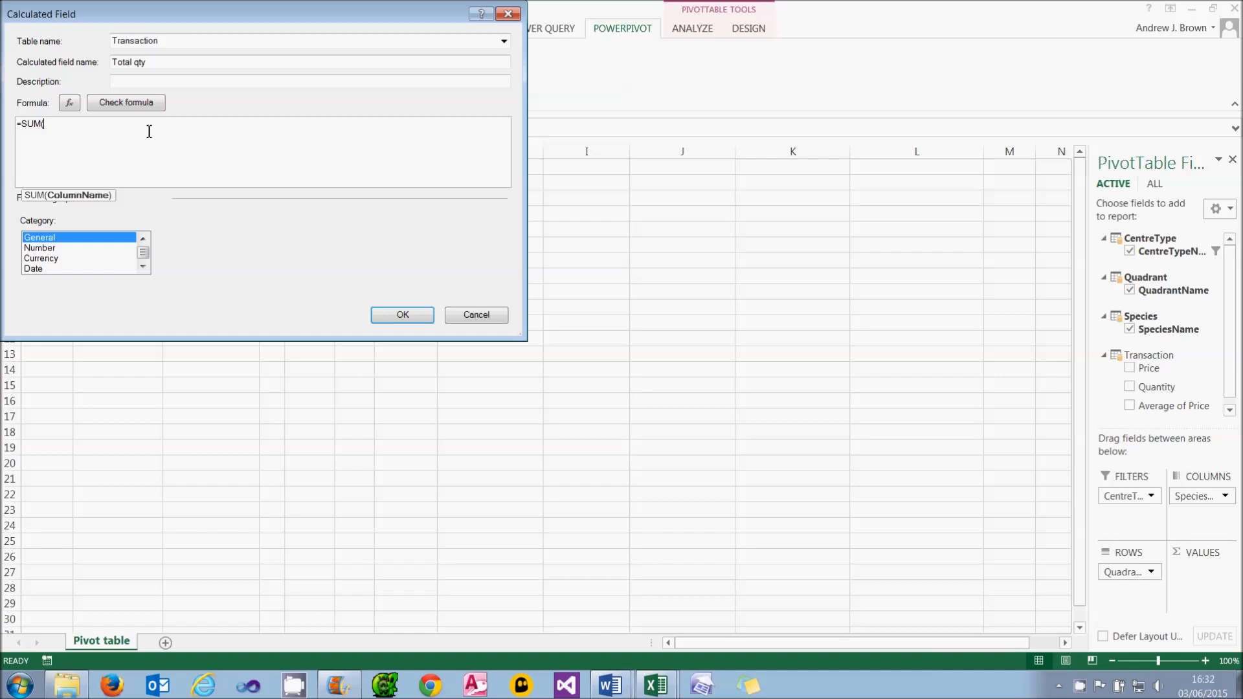
text([)
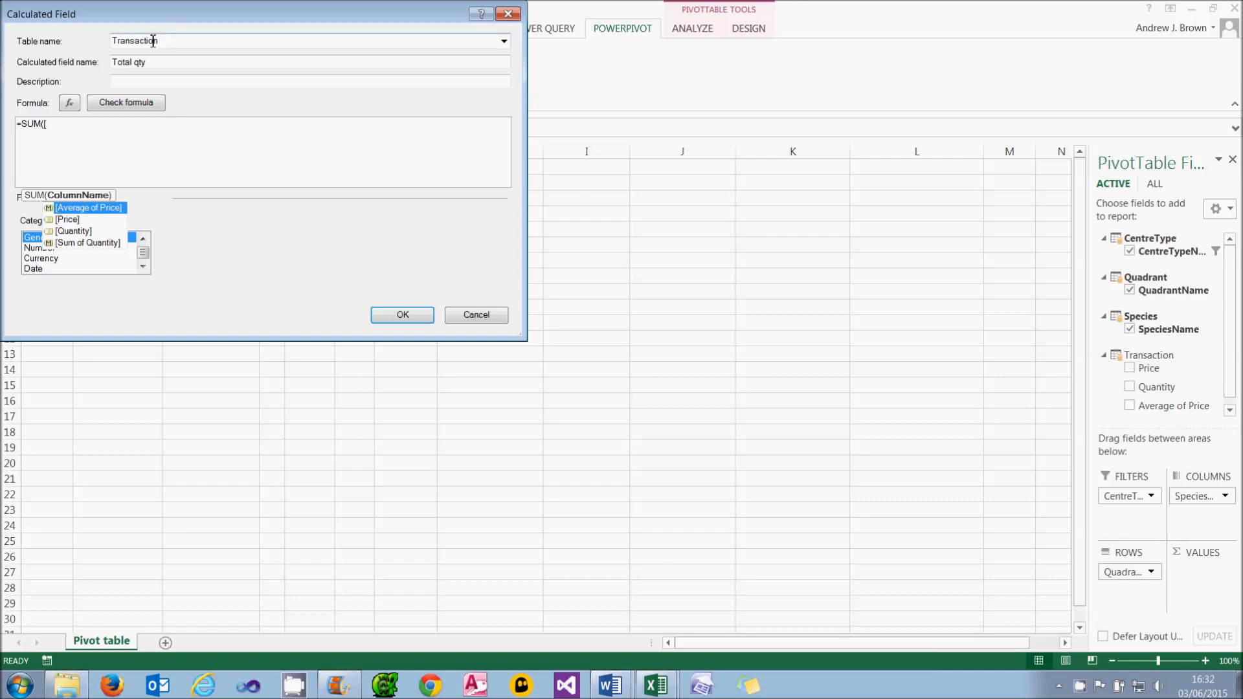
double_click(99, 232)
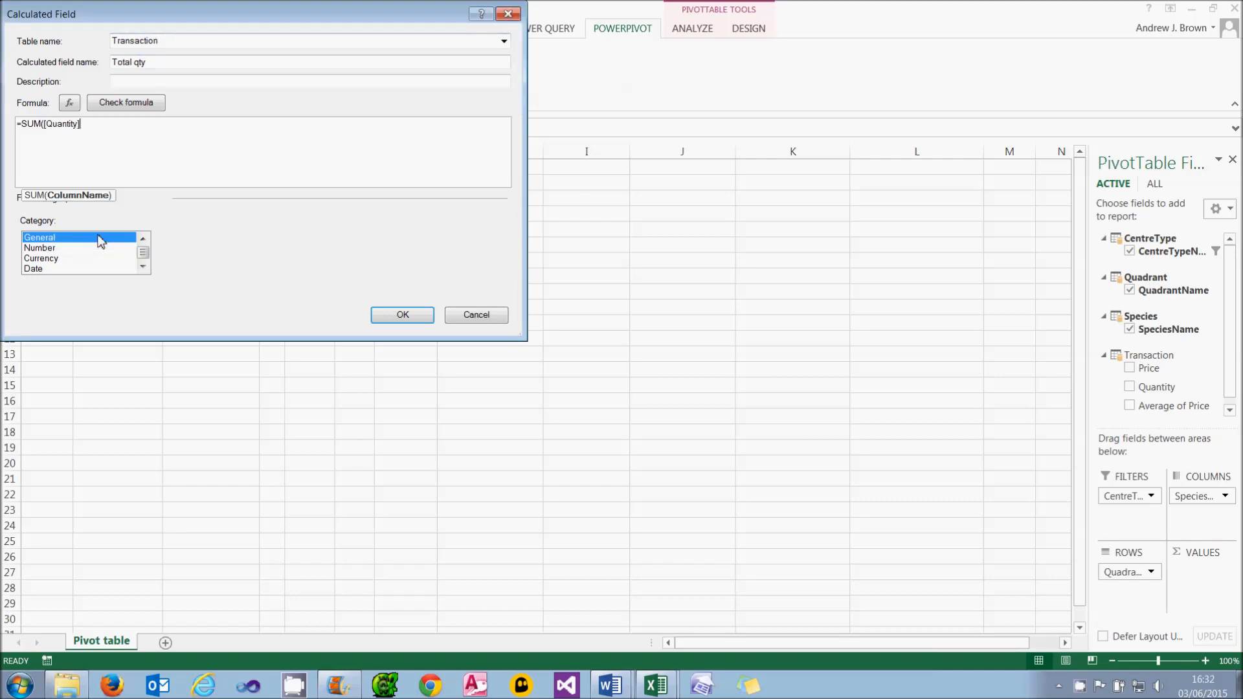
text())
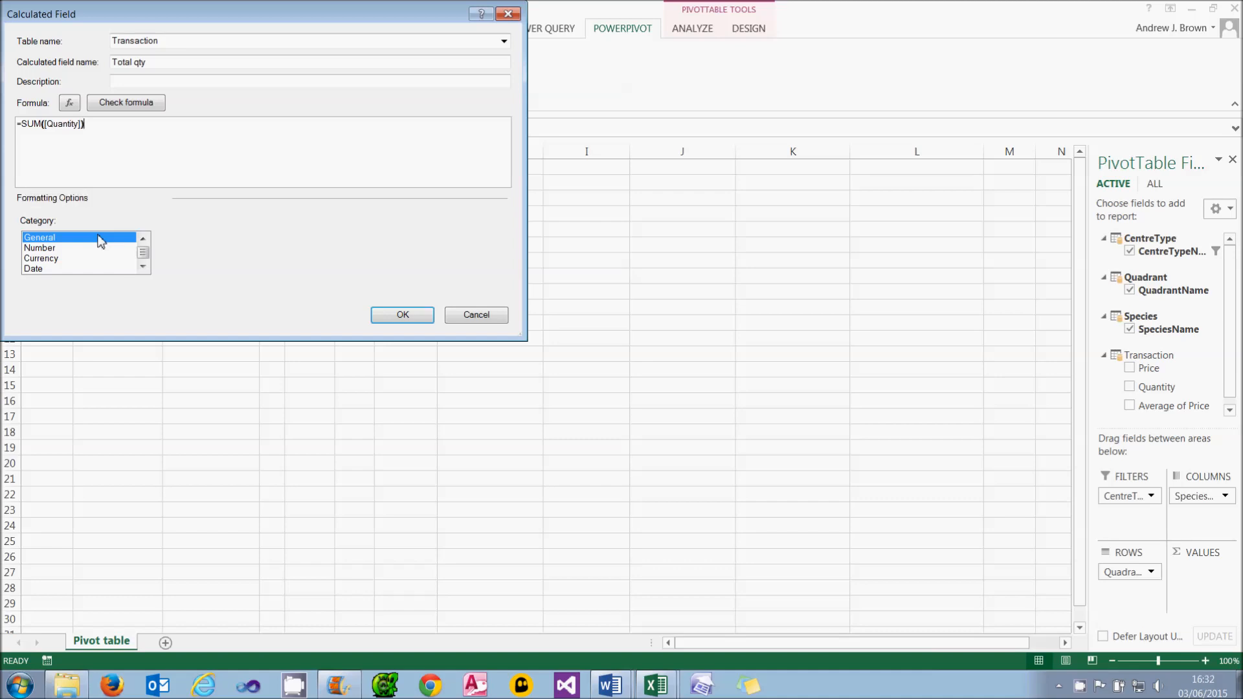
click(142, 104)
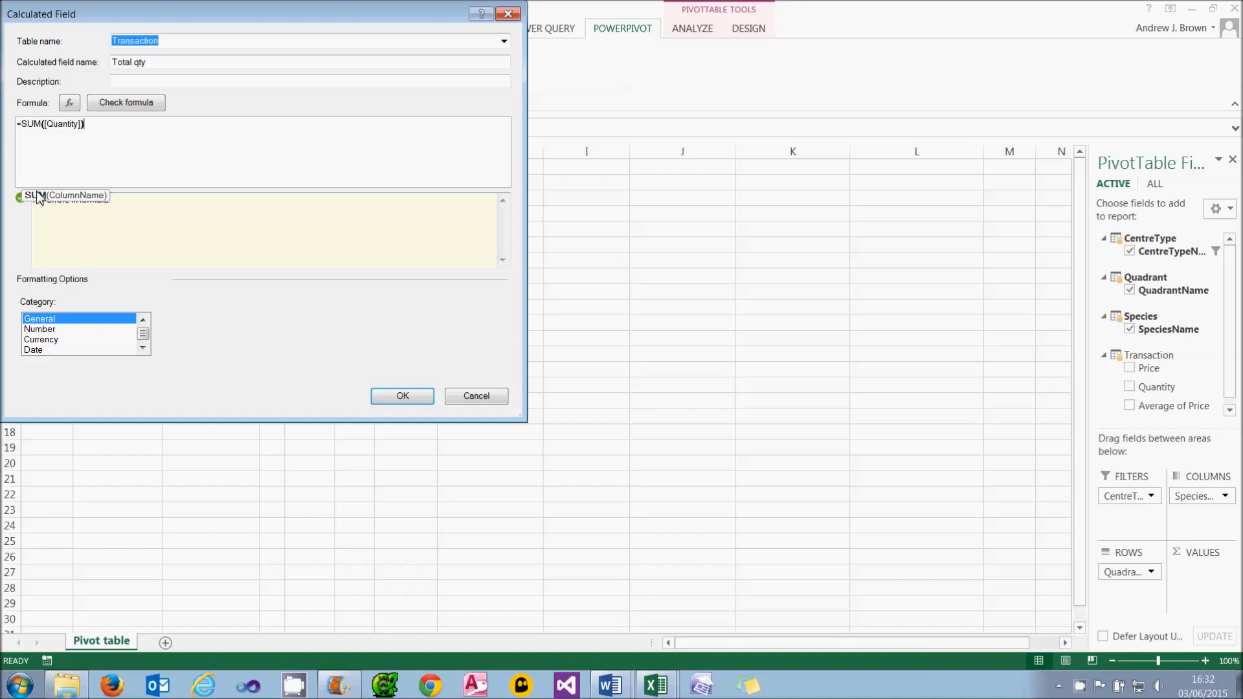
click(170, 221)
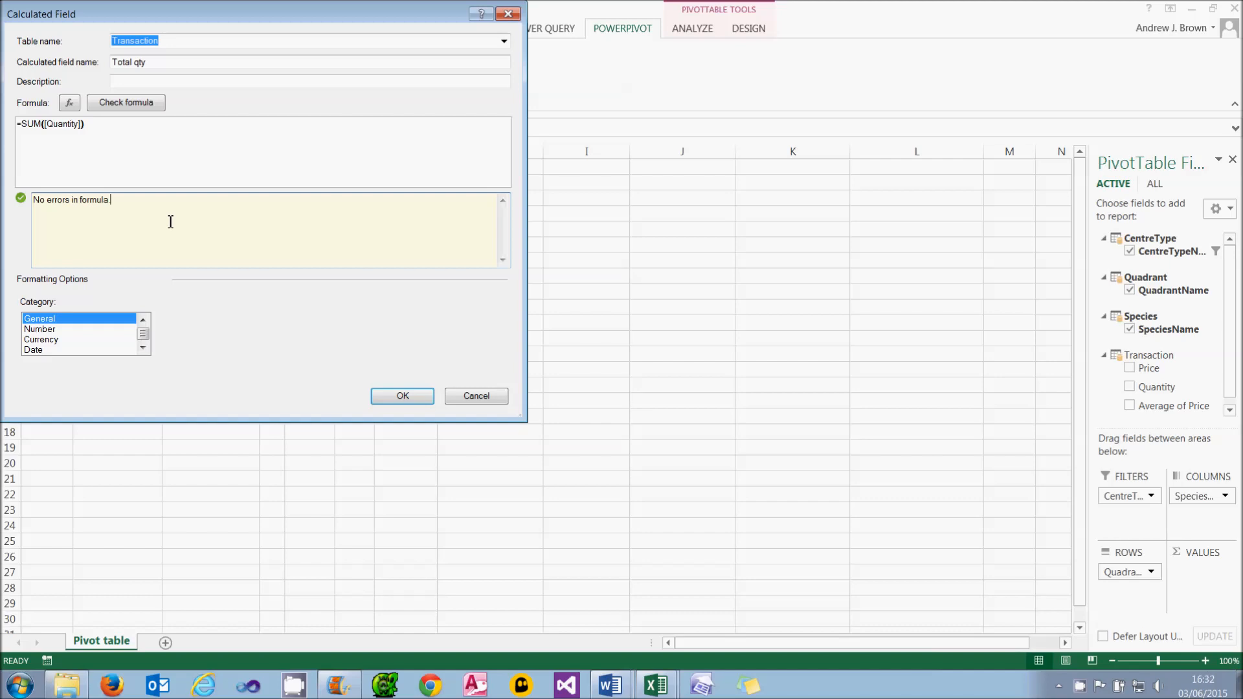
Format Total qty as a whole Number with the 1000 separator and create the calculated field
click(47, 330)
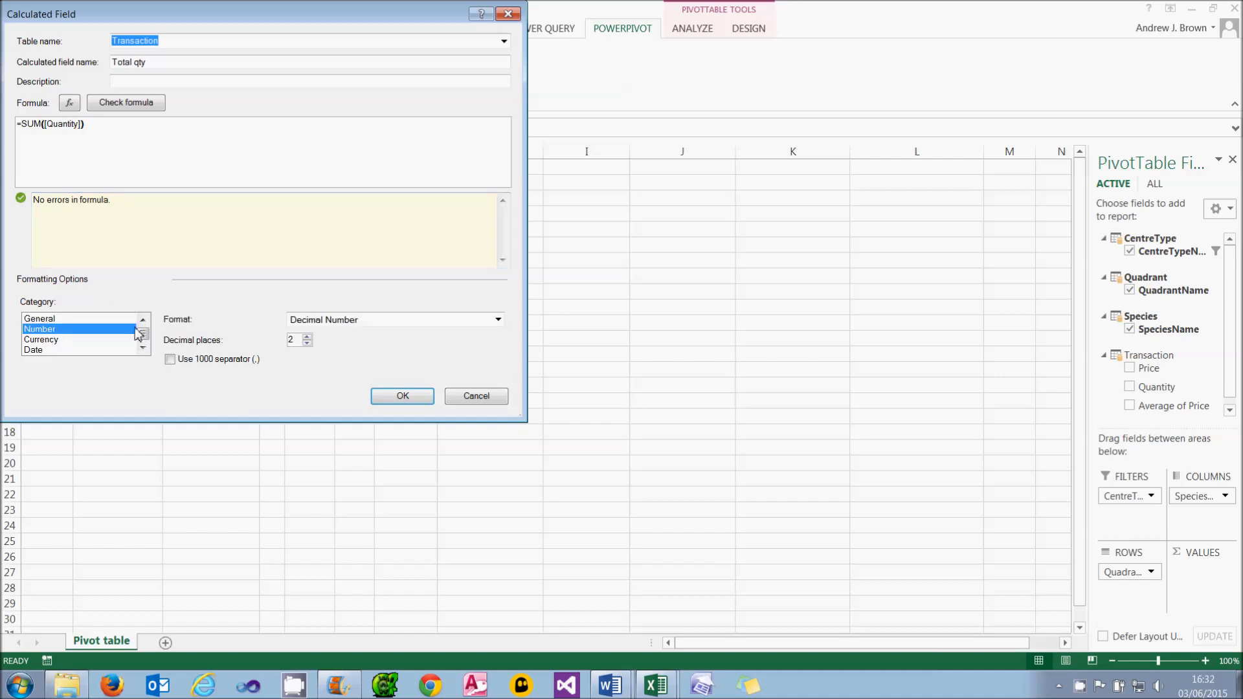
click(375, 320)
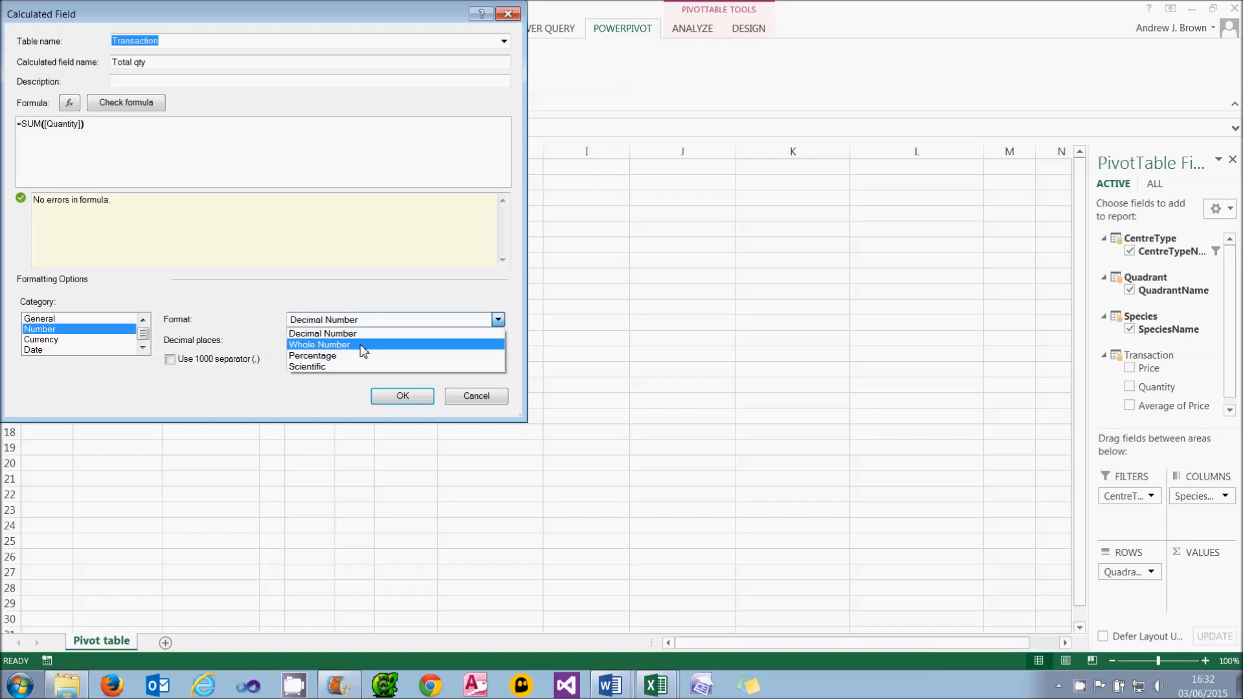
click(362, 348)
click(225, 349)
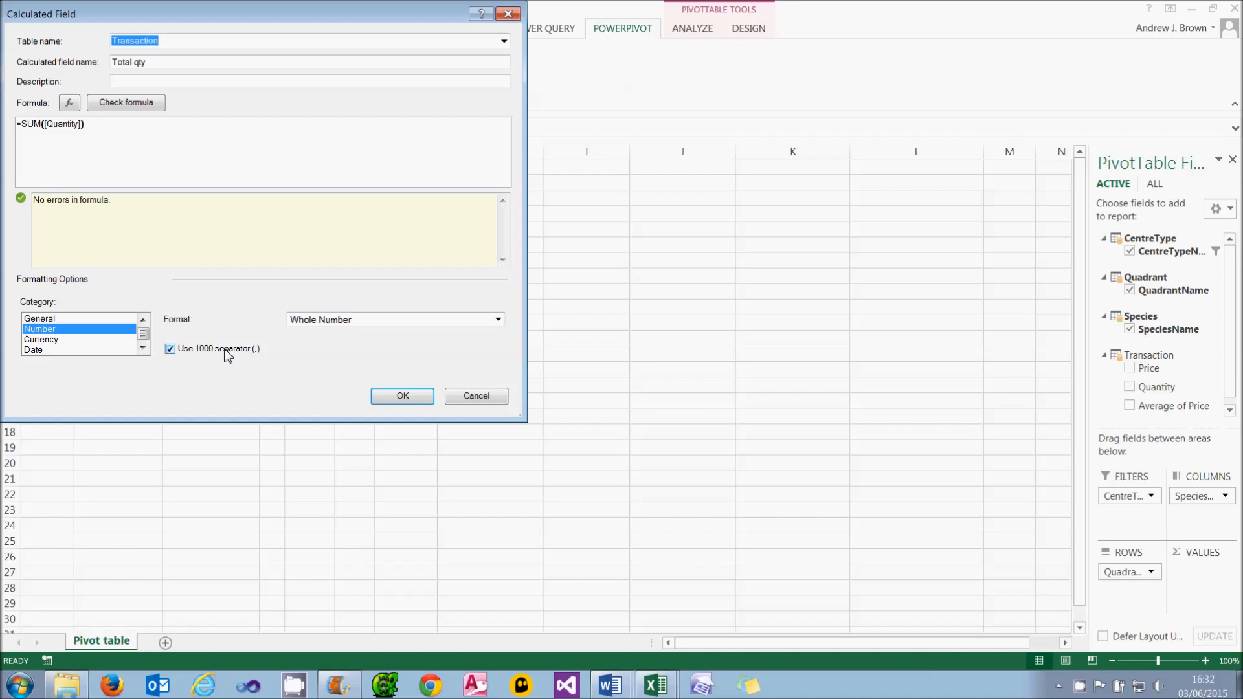
click(389, 394)
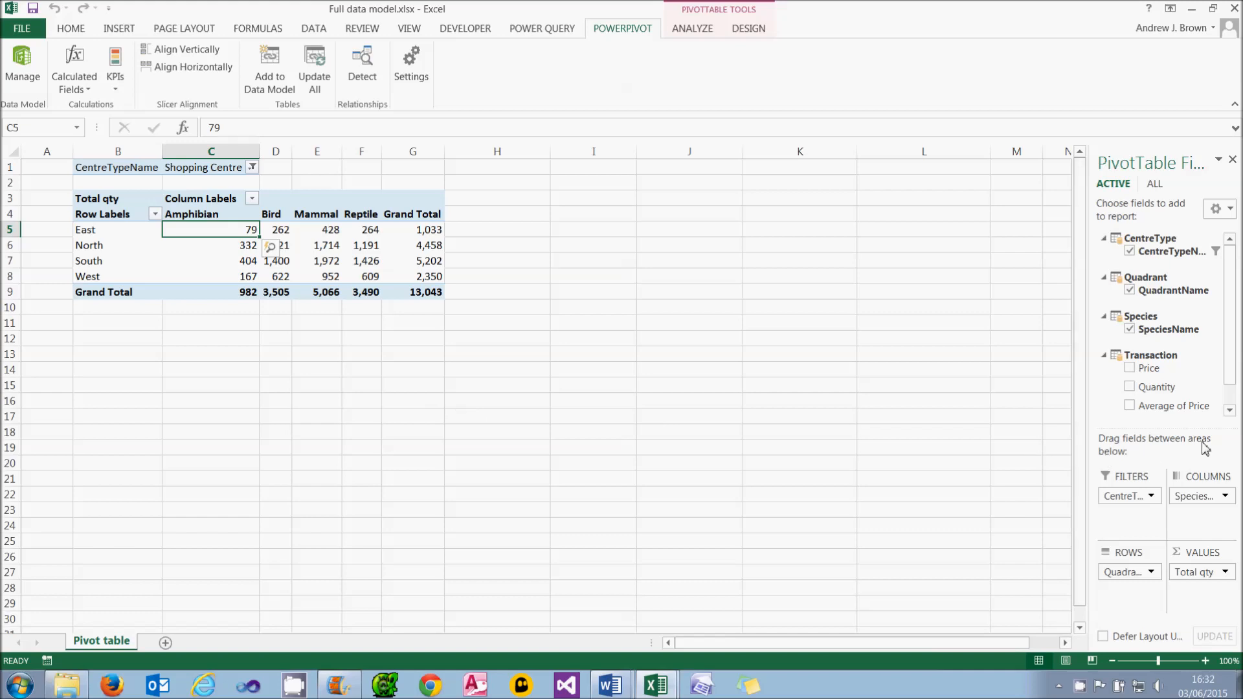
Add Quantity to the PivotTable's values alongside Total qty and compare the implicit and explicit fields' figures
click(1229, 409)
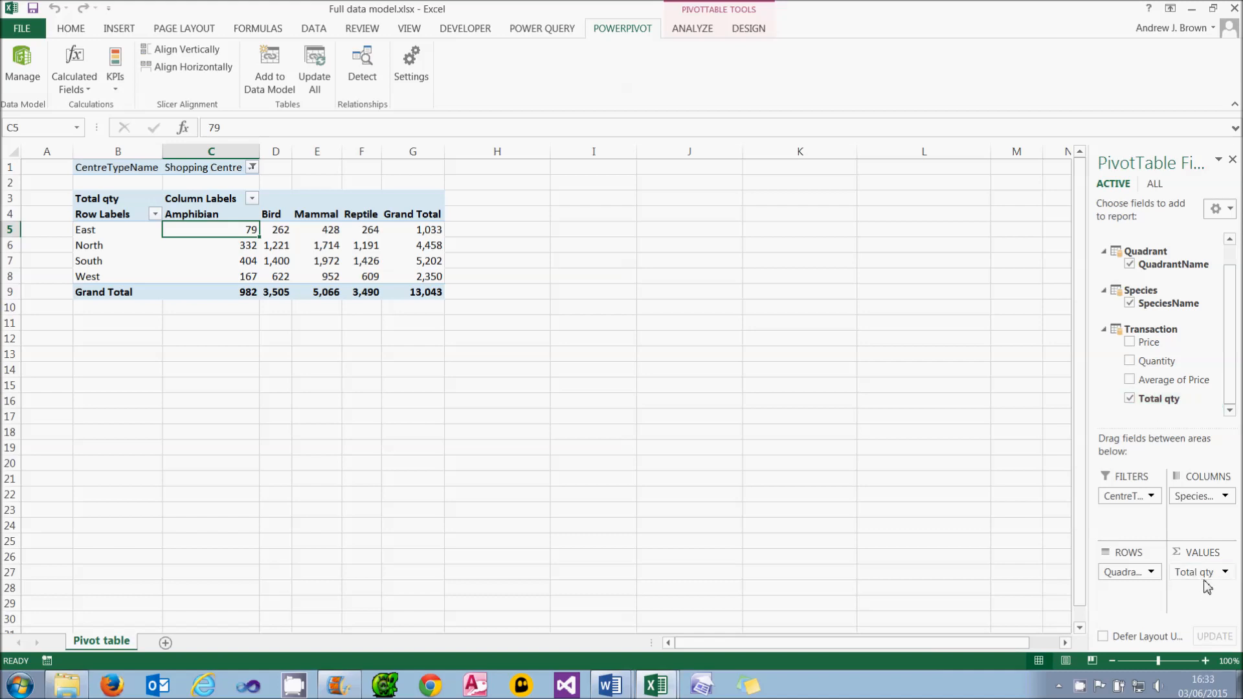
click(1130, 363)
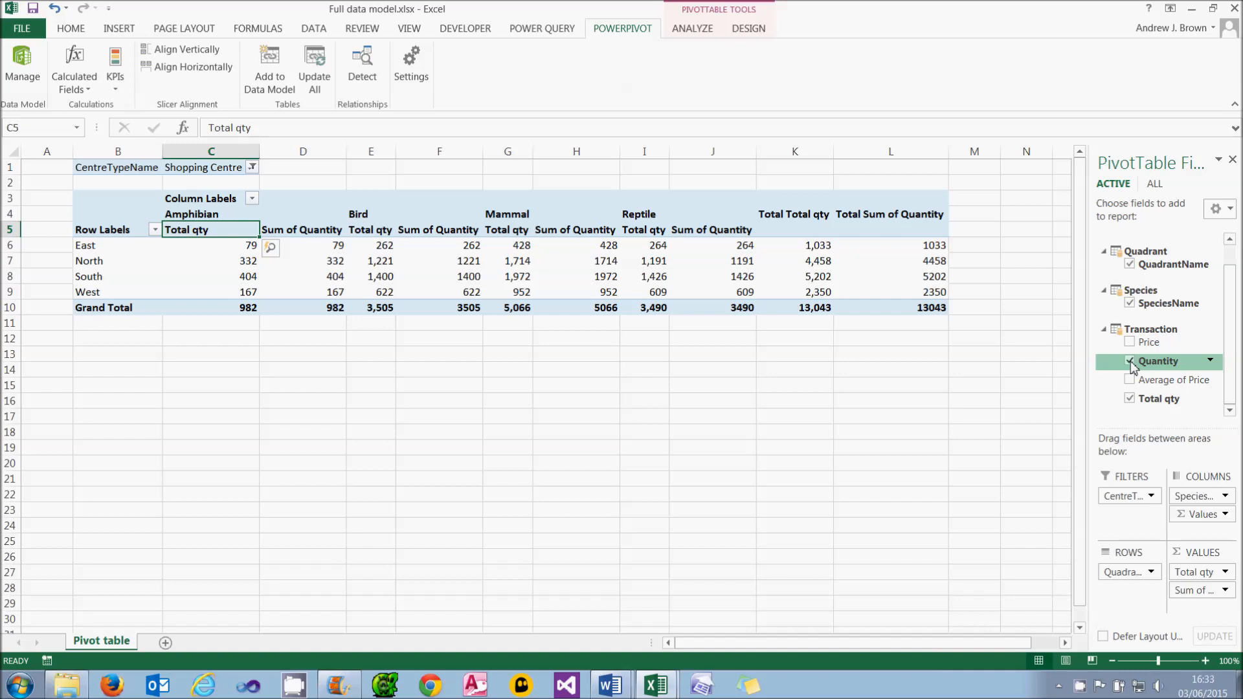
click(244, 247)
mouse_move(243, 246)
mouse_down()
mouse_move(311, 244)
mouse_move(241, 251)
mouse_up()
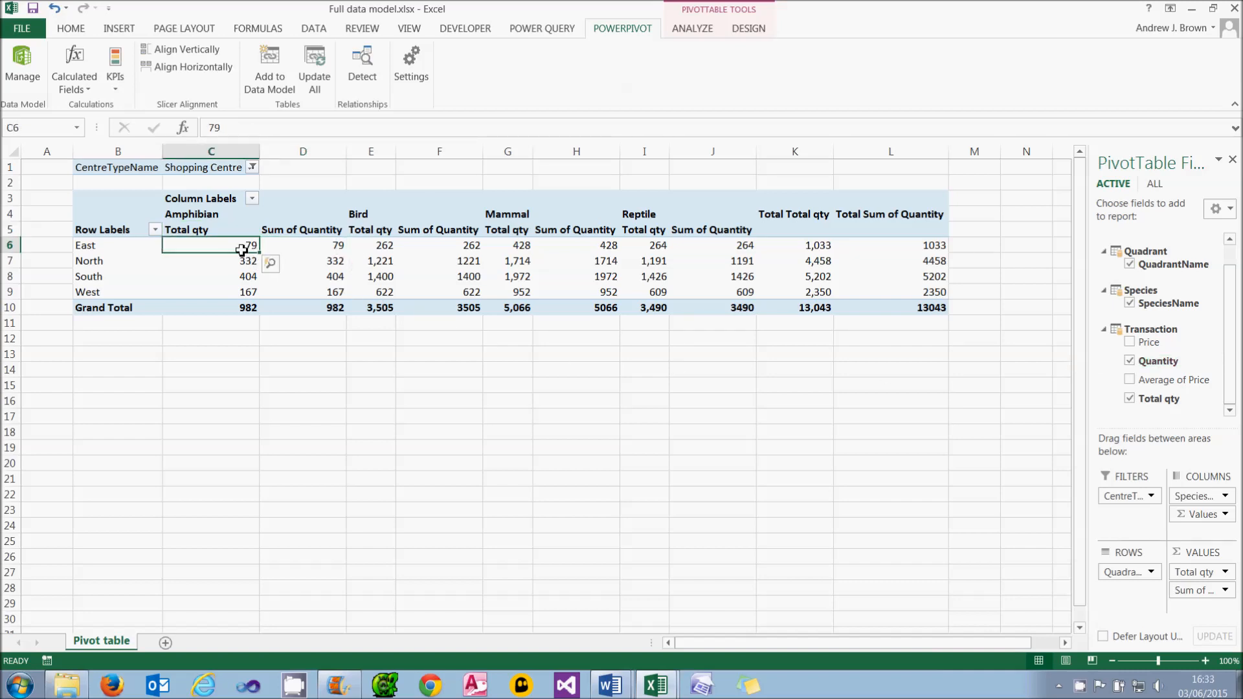
mouse_move(243, 252)
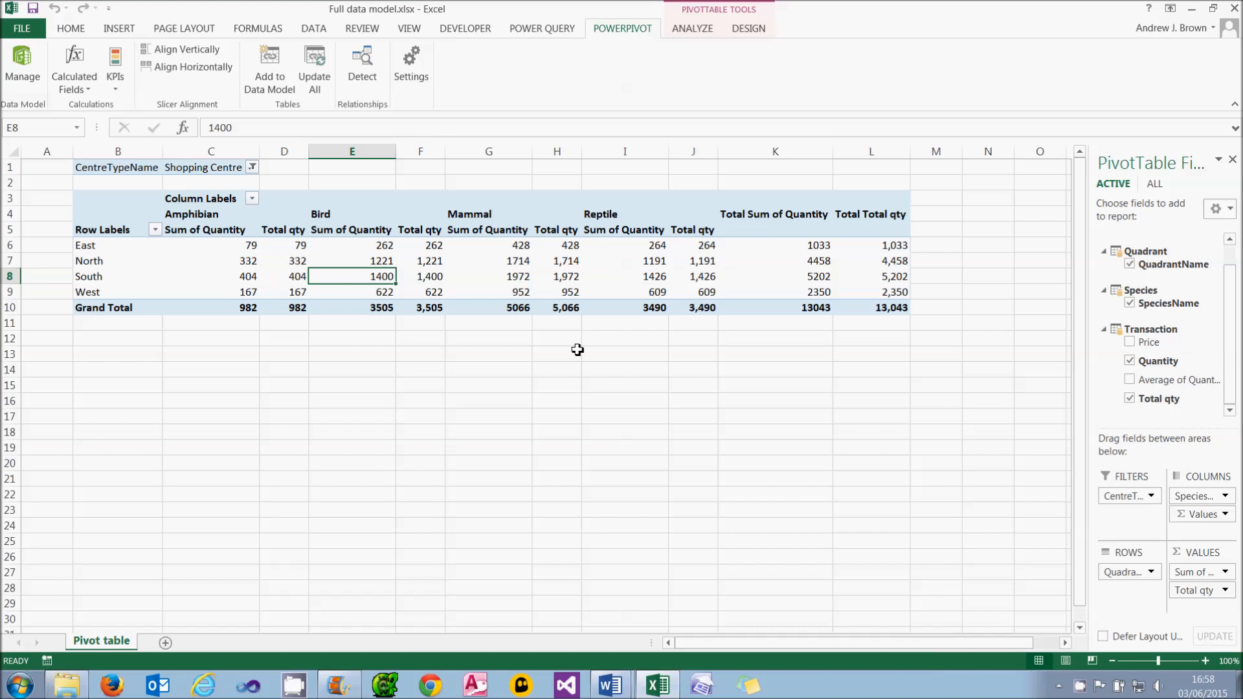
Delete the explicit Average of Quantity calculated field from the list of managed calculated fields
right_click(1146, 382)
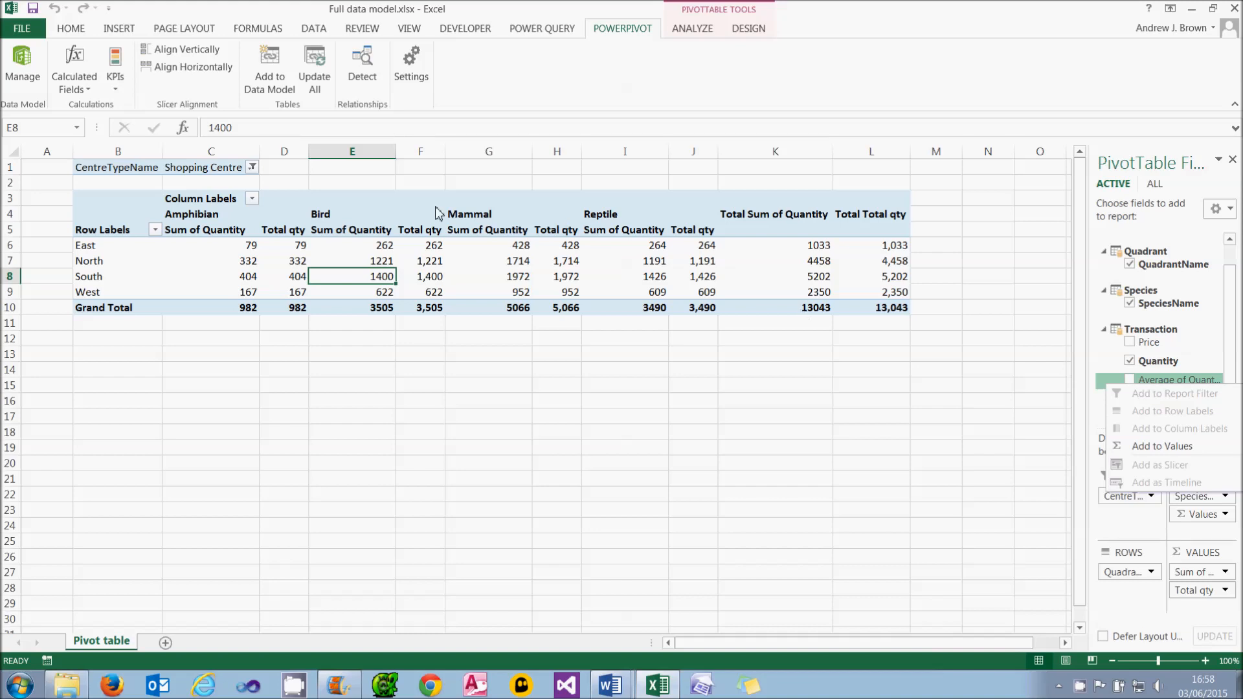
click(94, 91)
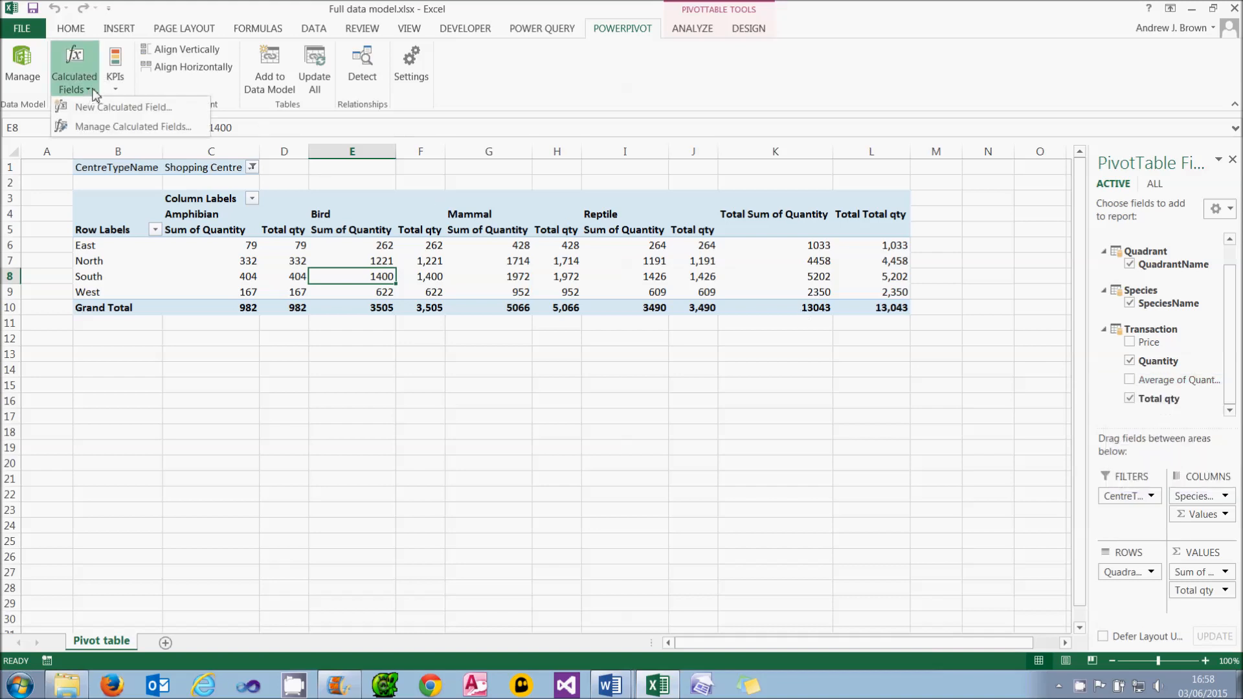
click(118, 127)
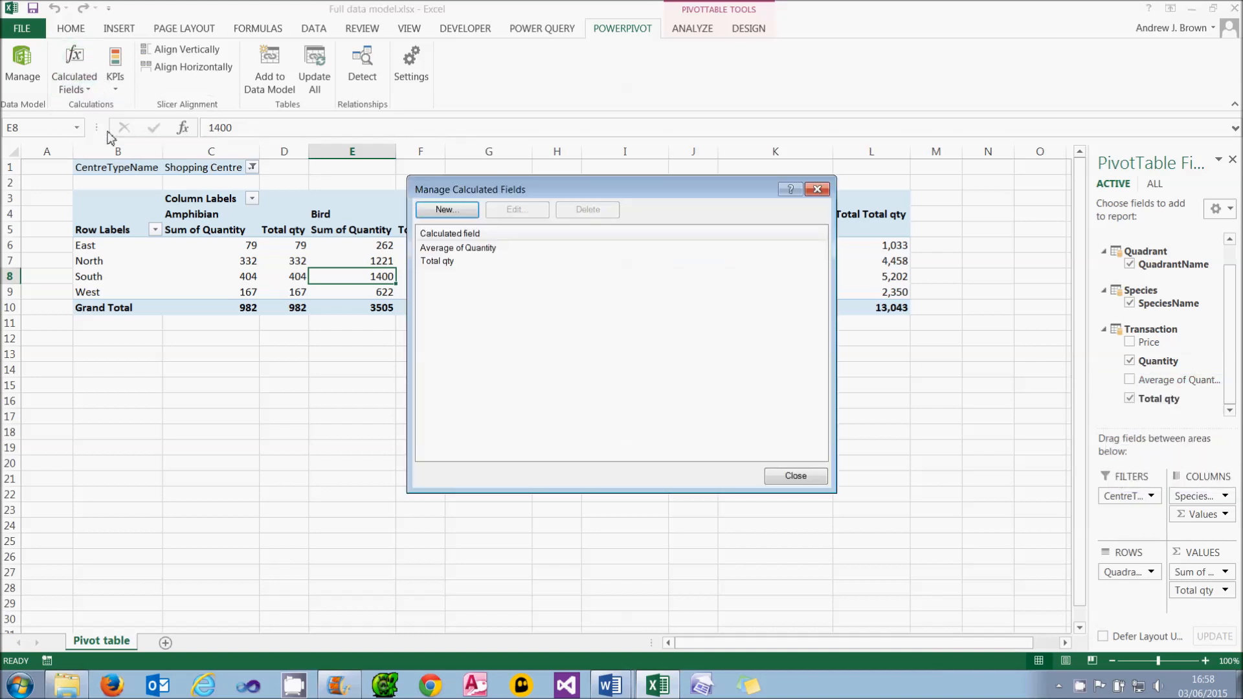
click(457, 248)
click(587, 209)
click(594, 355)
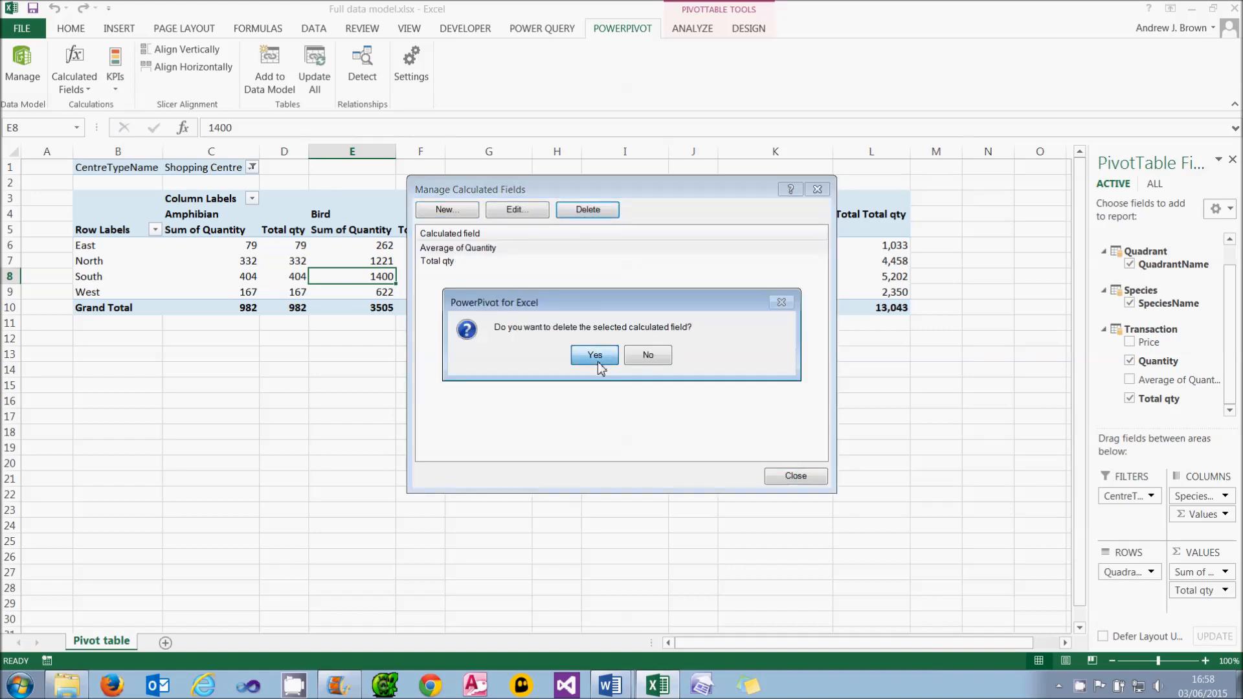
Delete the Total qty calculated field, close the calculated fields list and remove Quantity from the PivotTable's values
click(453, 248)
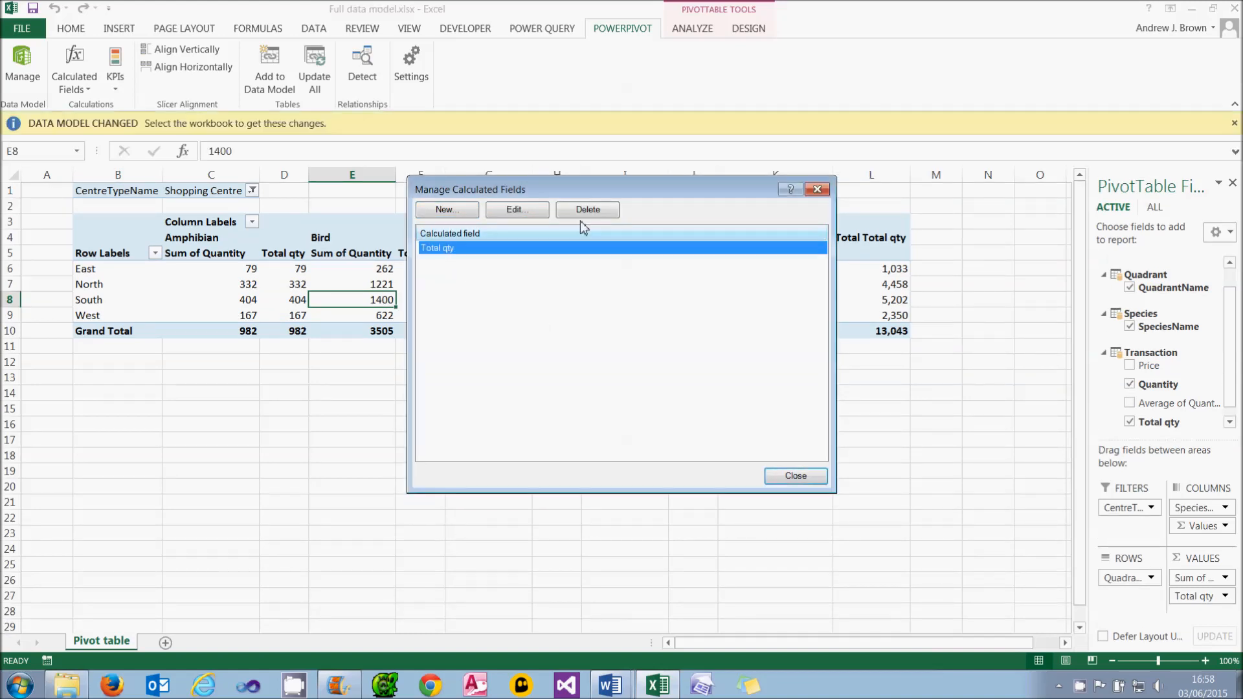
click(587, 209)
click(591, 355)
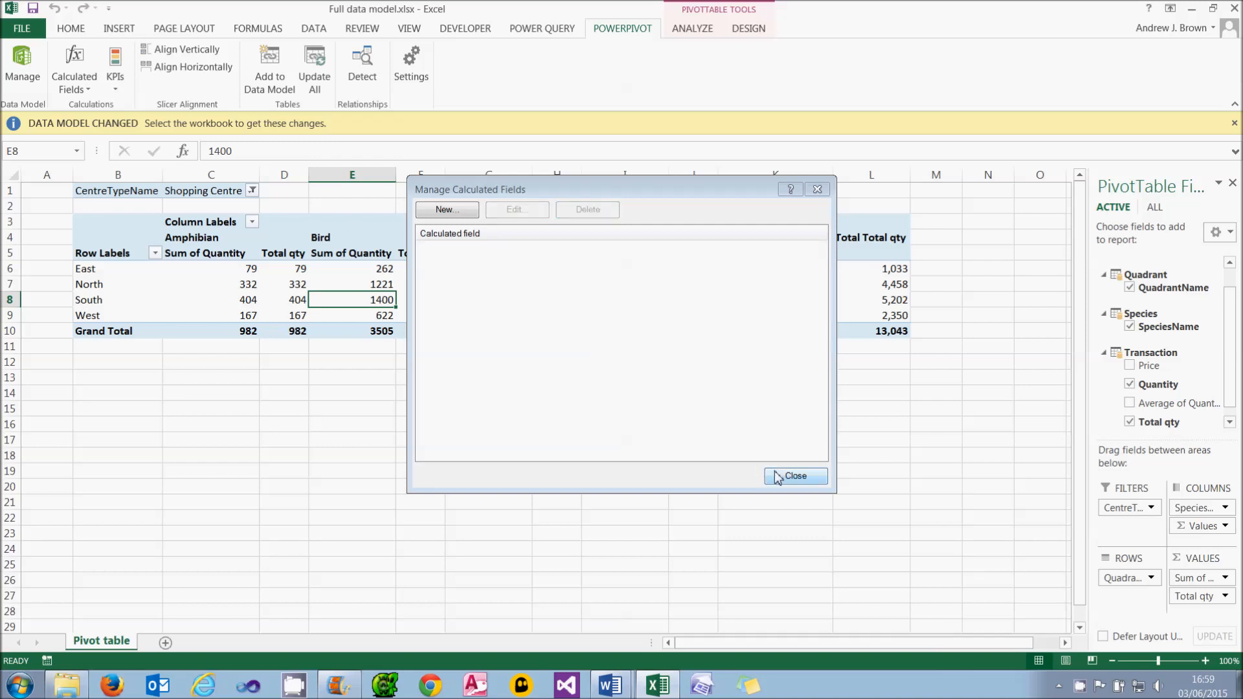
click(779, 476)
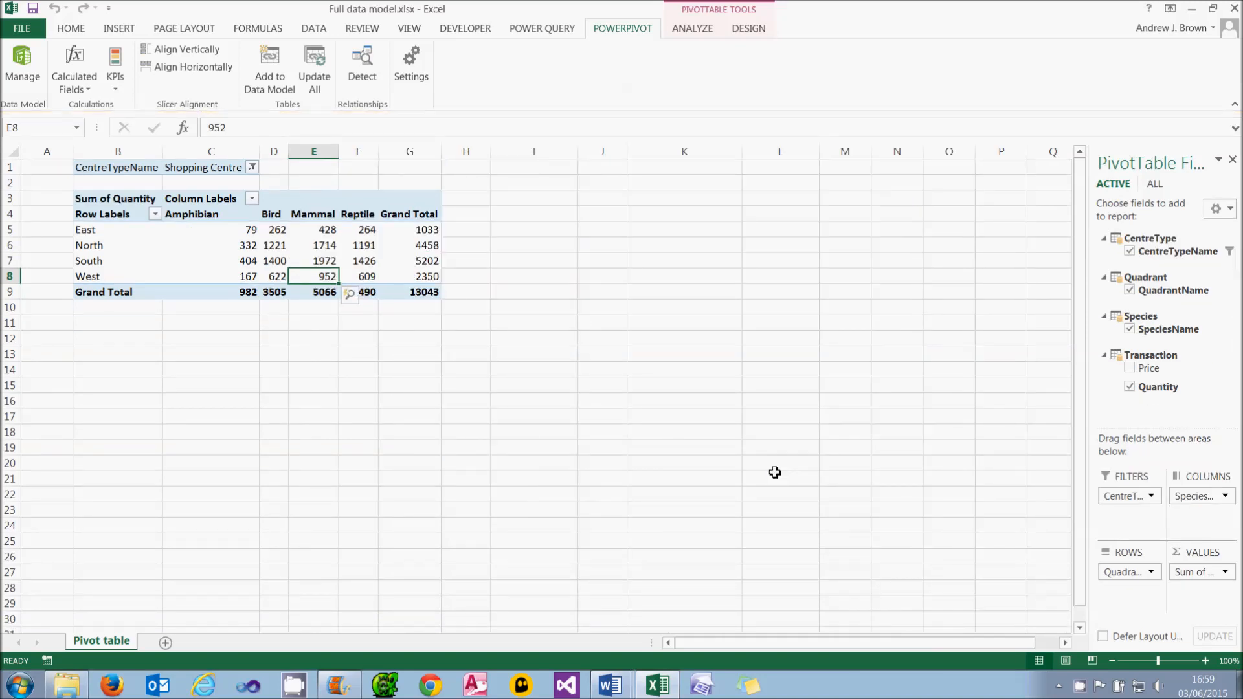
click(1129, 387)
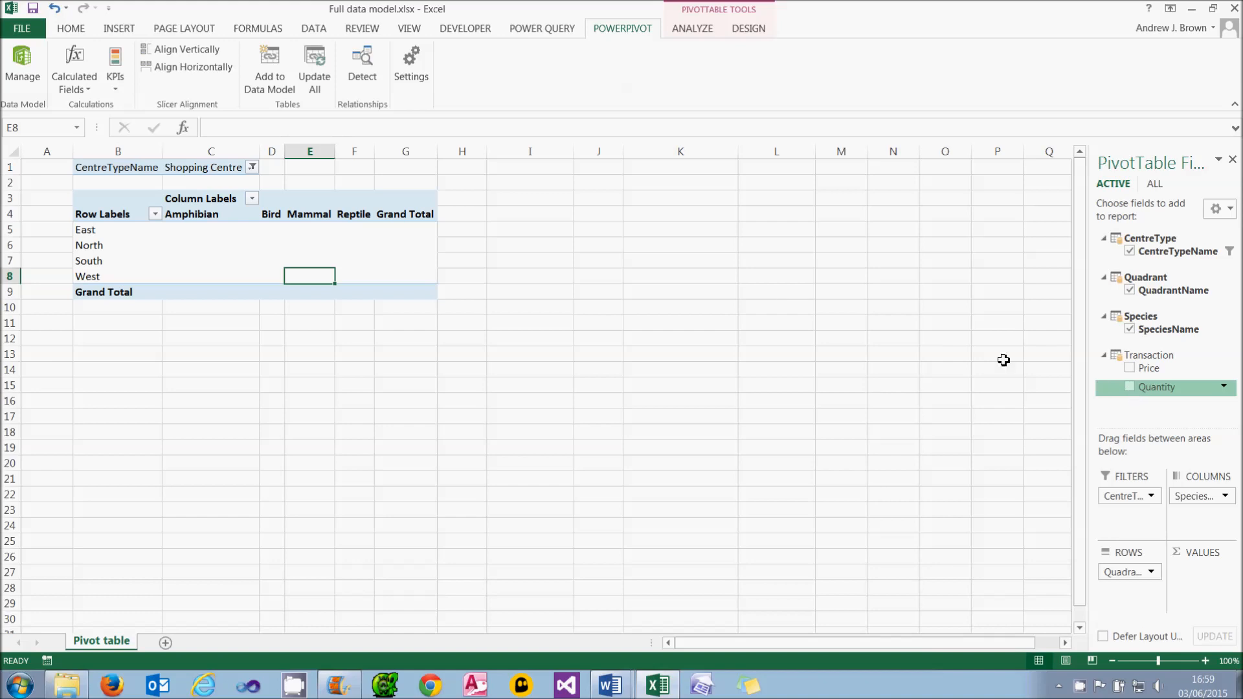
Delete the implicit Sum of Quantity calculated field from the Transaction table's calculation area in the data model
click(21, 74)
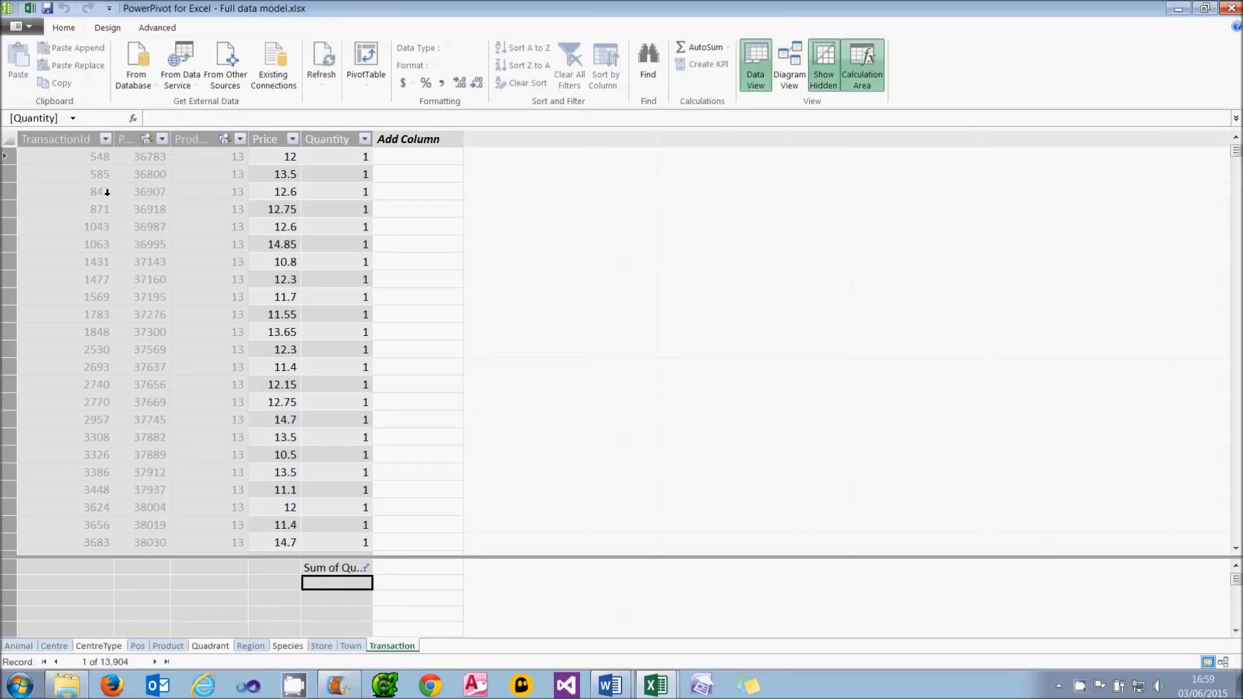
right_click(324, 569)
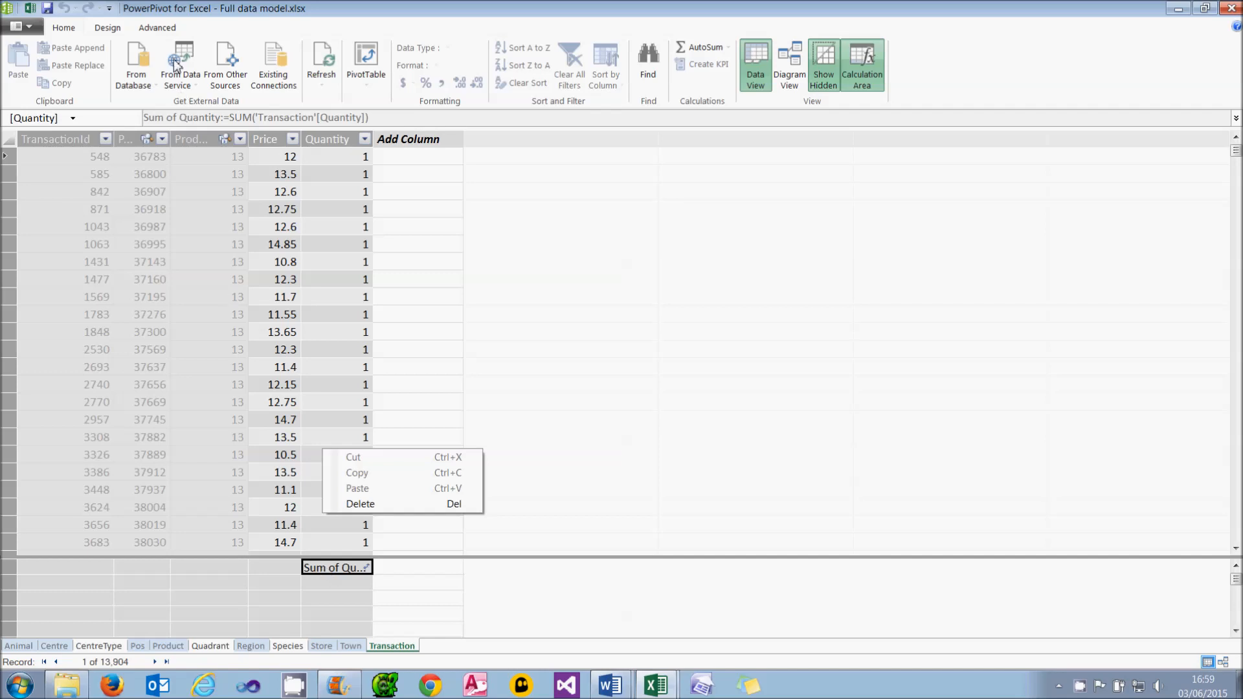
click(170, 31)
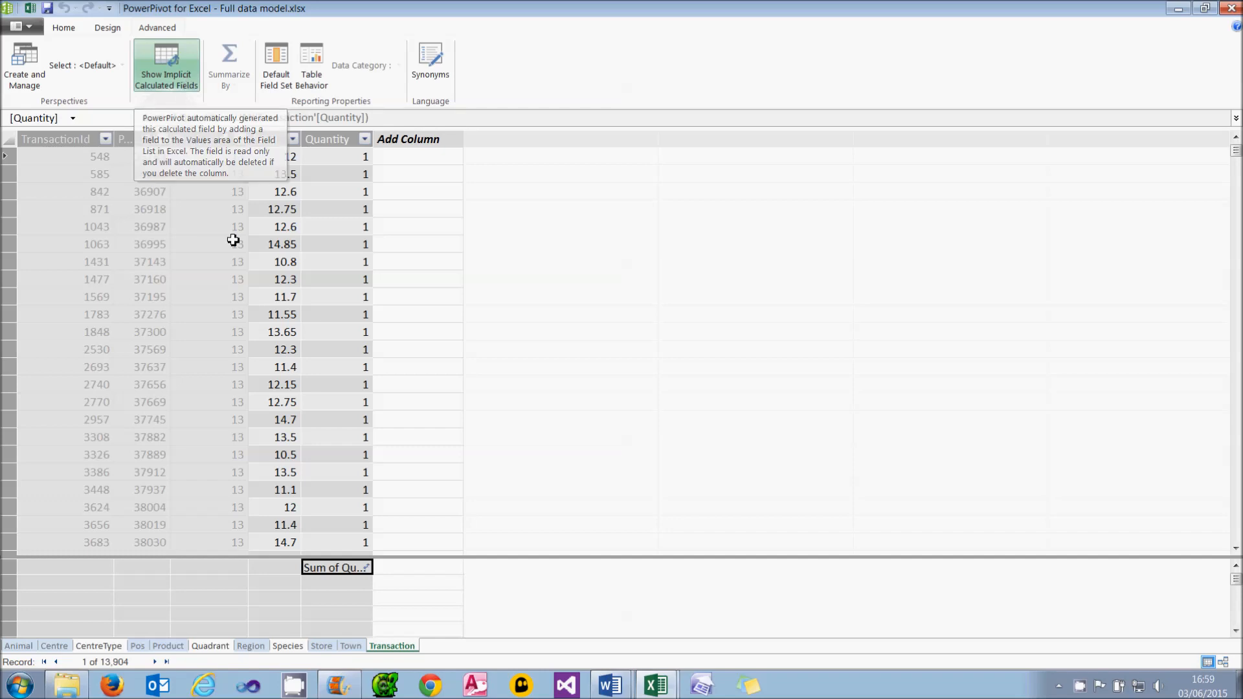
right_click(338, 568)
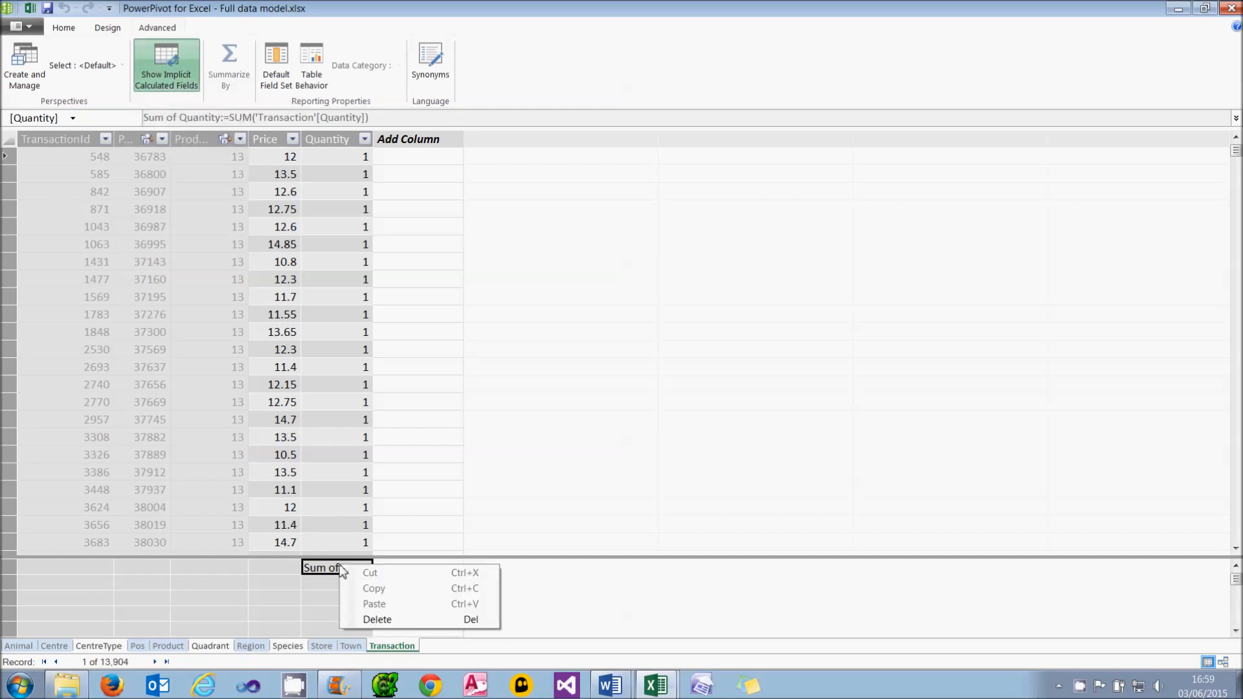
click(375, 618)
click(712, 458)
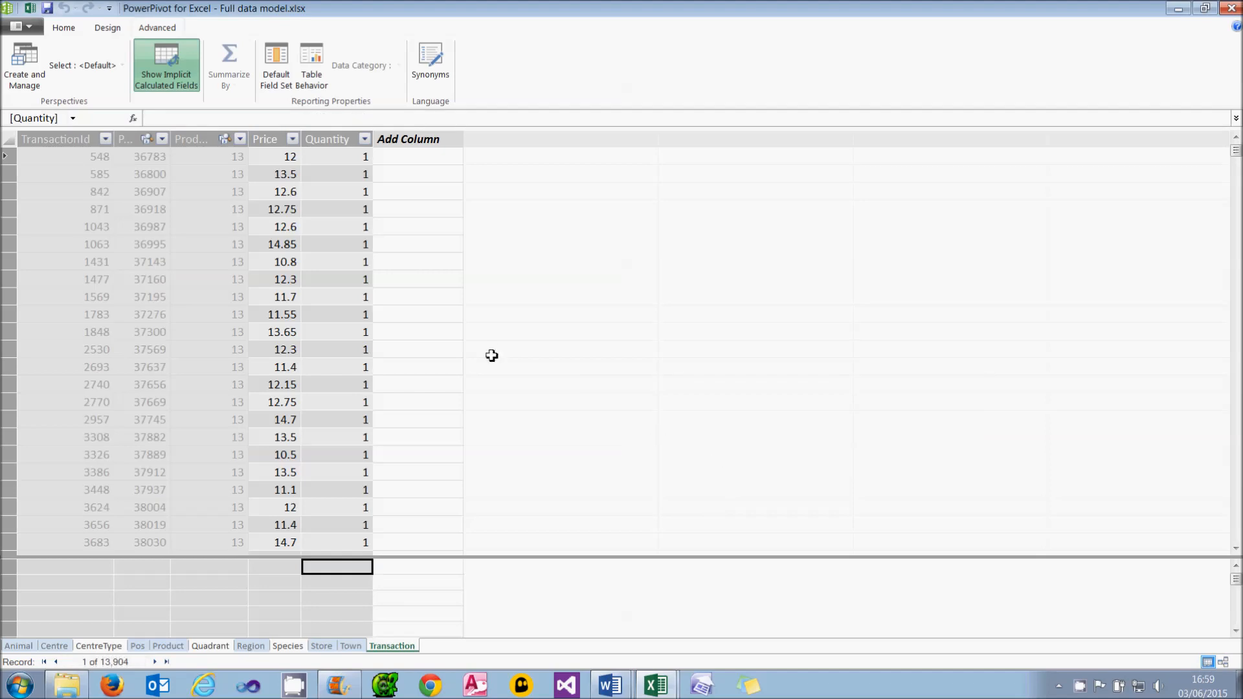
Return to the workbook and start a new calculated field named Qty in the Transaction table
click(31, 8)
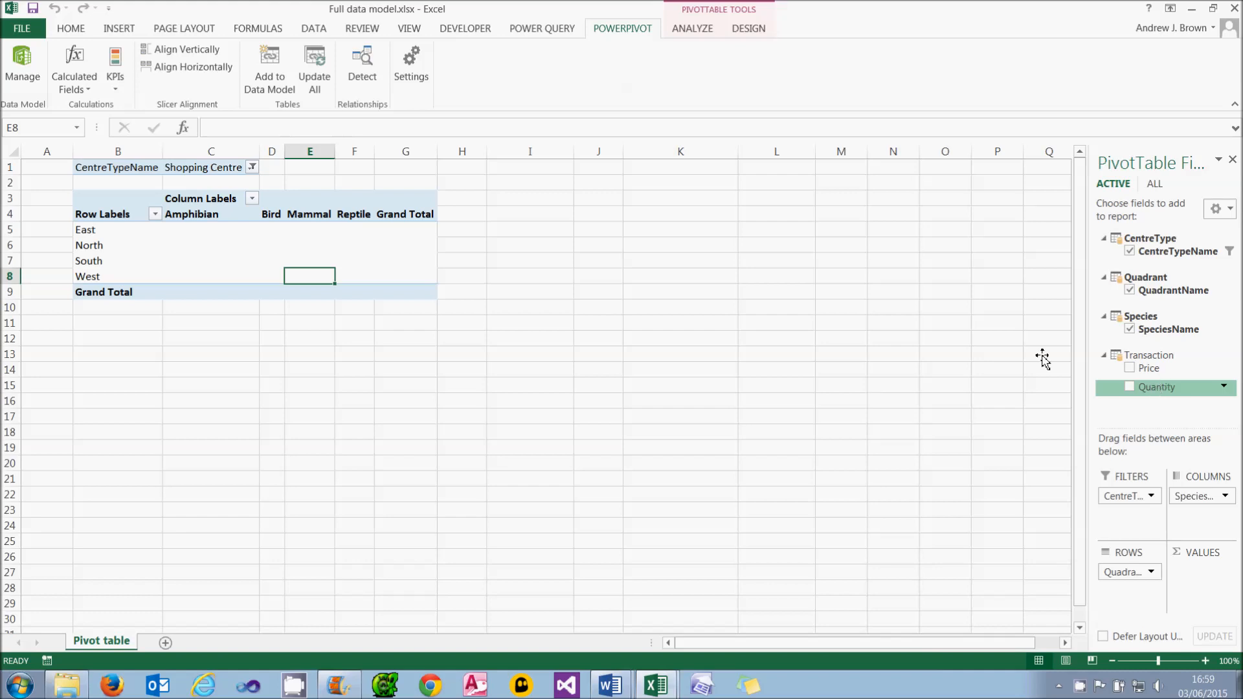
click(80, 93)
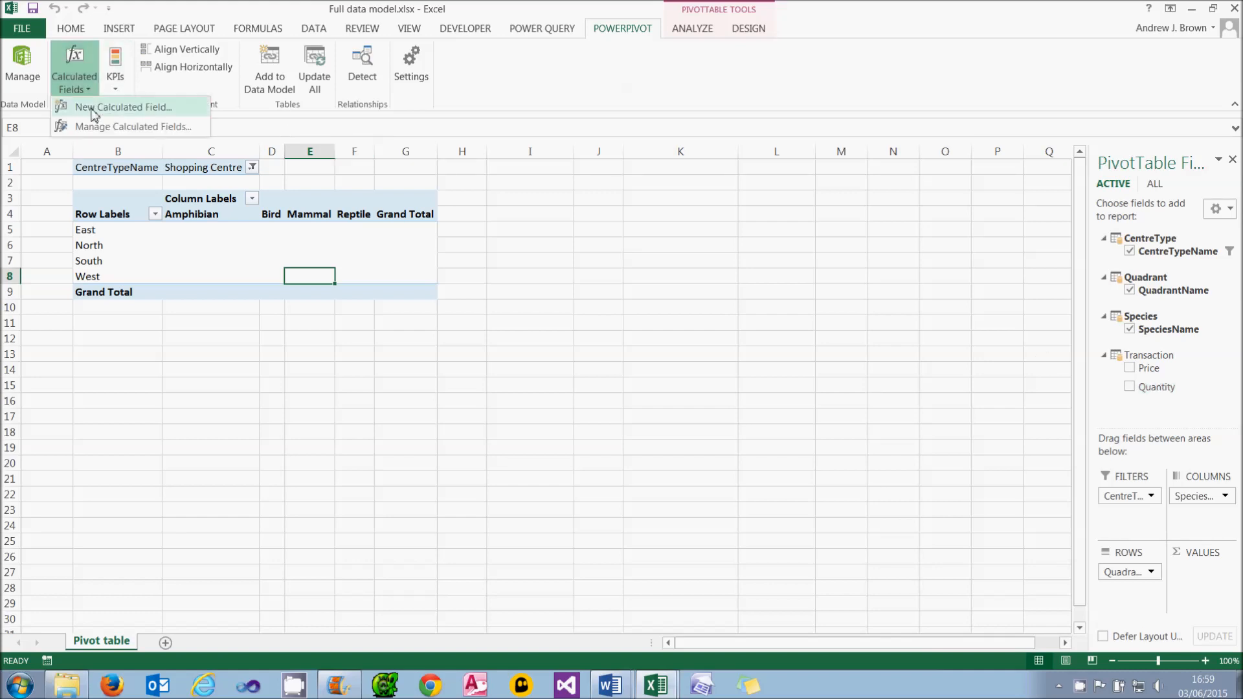
click(91, 107)
click(503, 40)
click(396, 86)
key(Tab)
text(qTY)
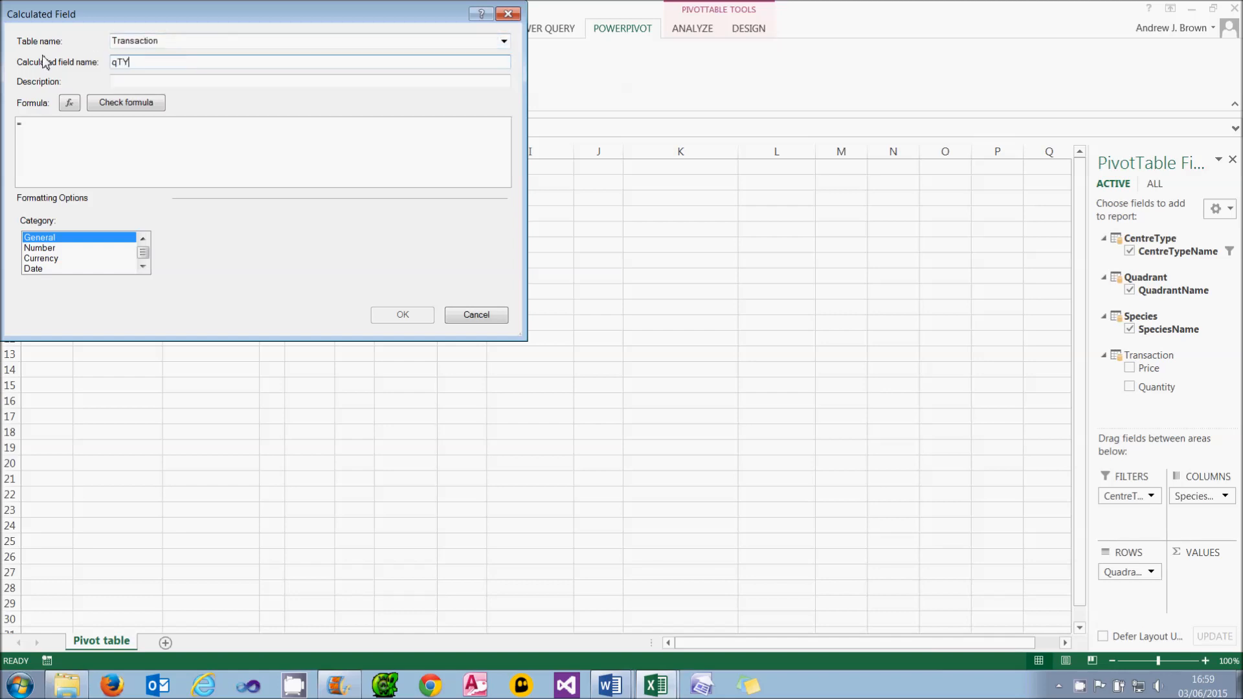
key(BackSpace)
key(BackSpace)
key(BackSpace)
key(Caps_Lock)
text(Qty)
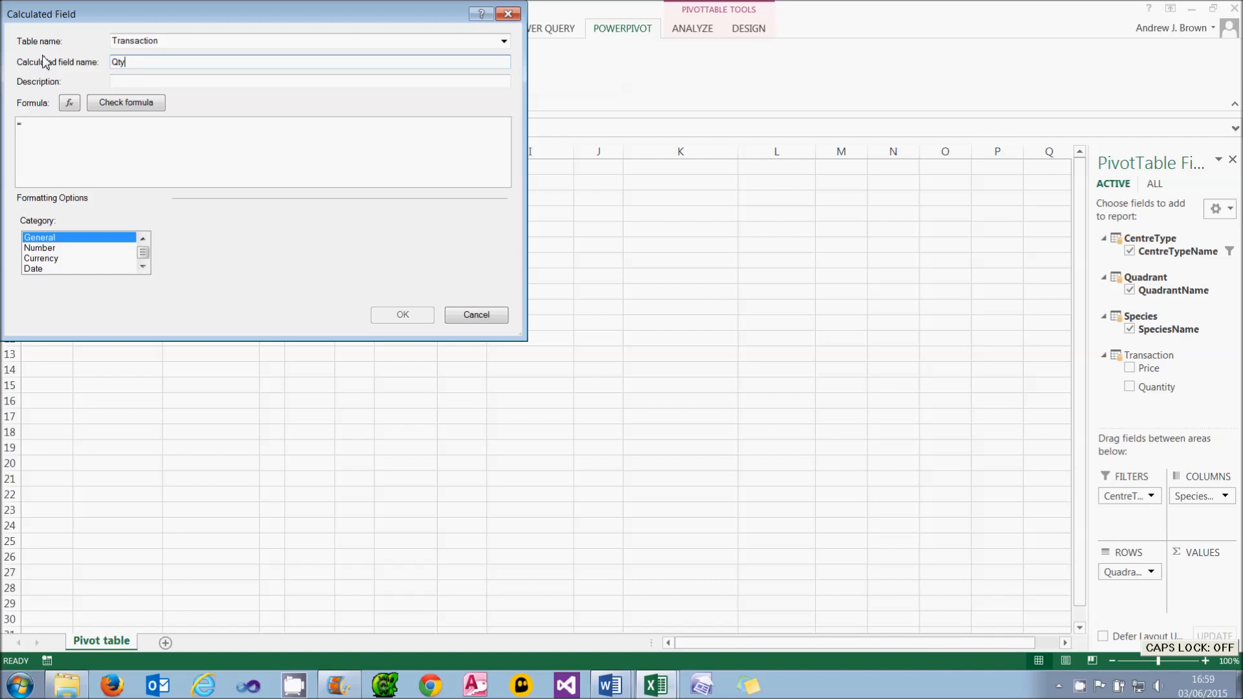
Begin the Qty formula as =SUM( with the closing parenthesis two lines below, leaving a blank line between
click(64, 138)
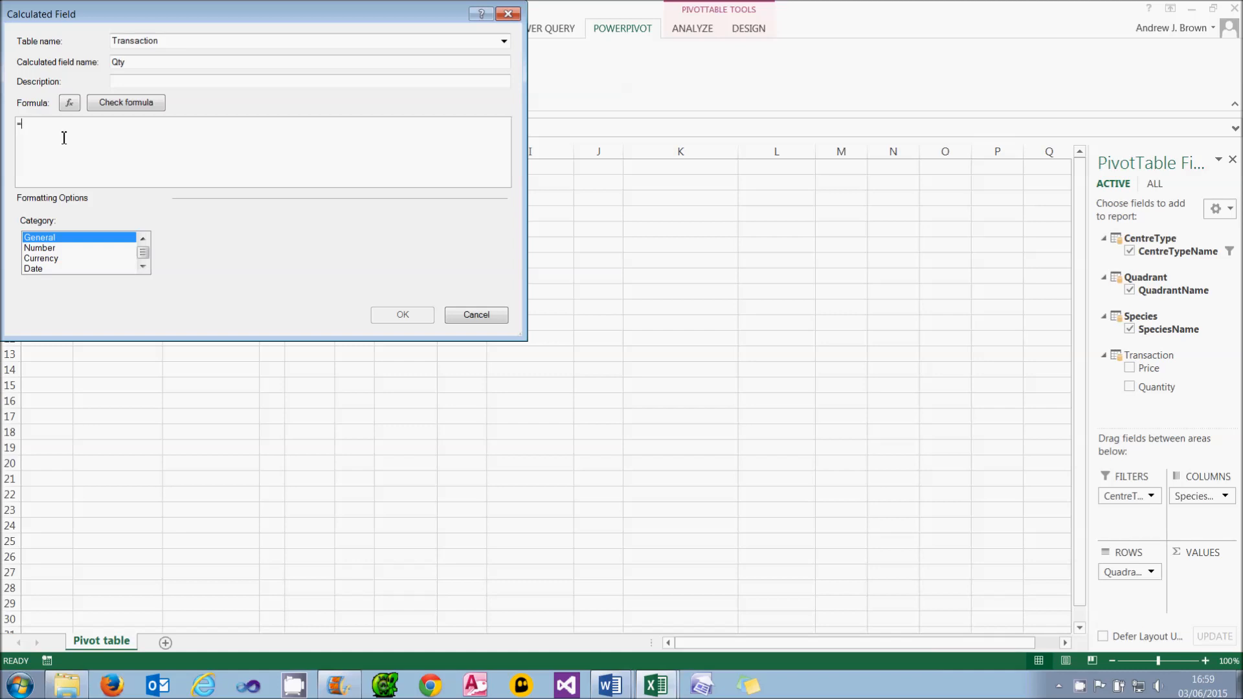
key(Caps_Lock)
text(SUM)
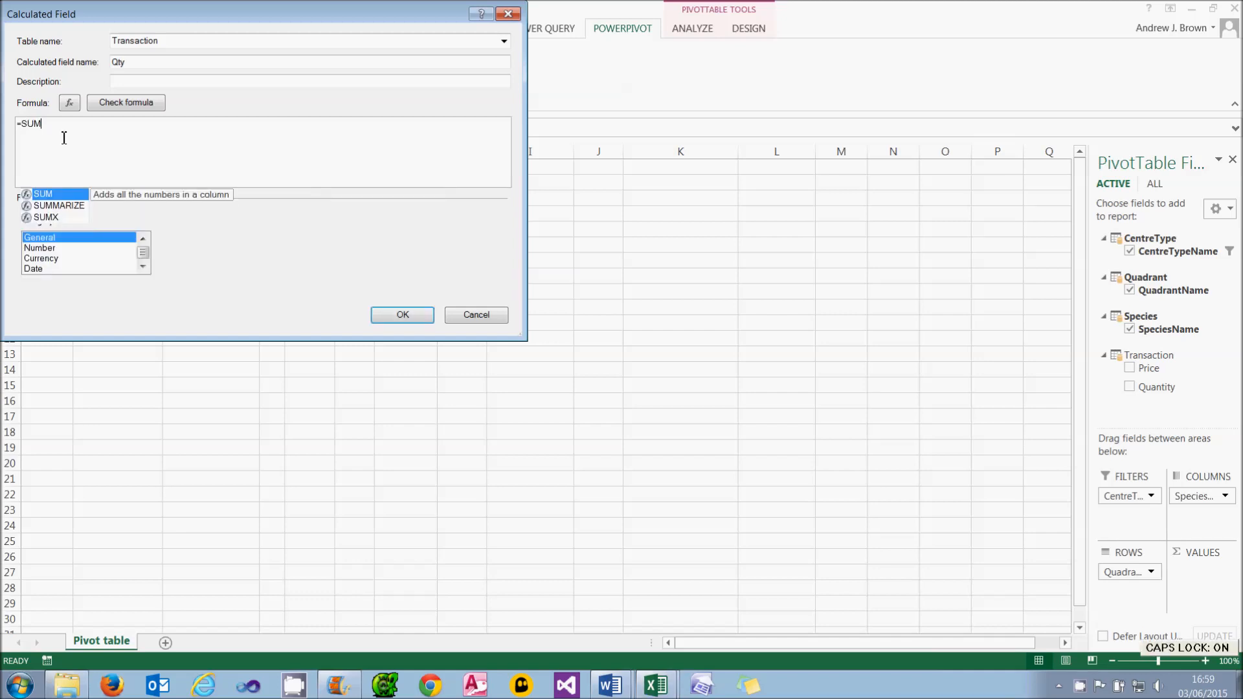
text(()
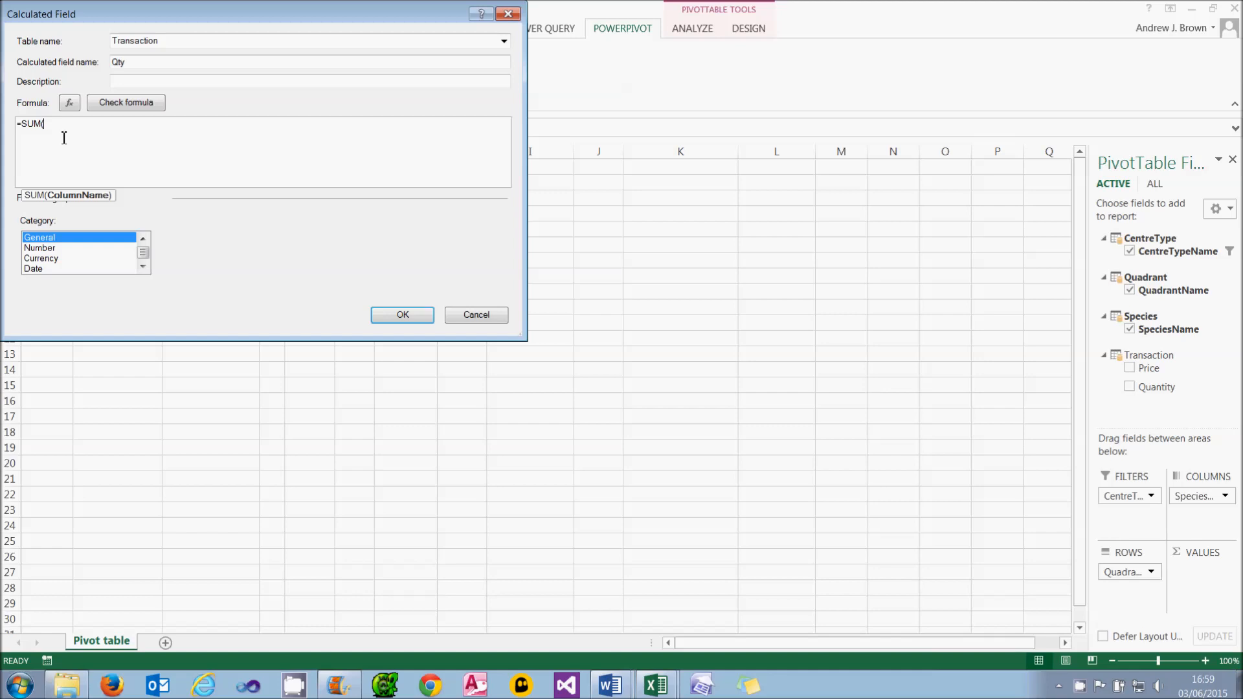
key(Return)
key(Return)
text())
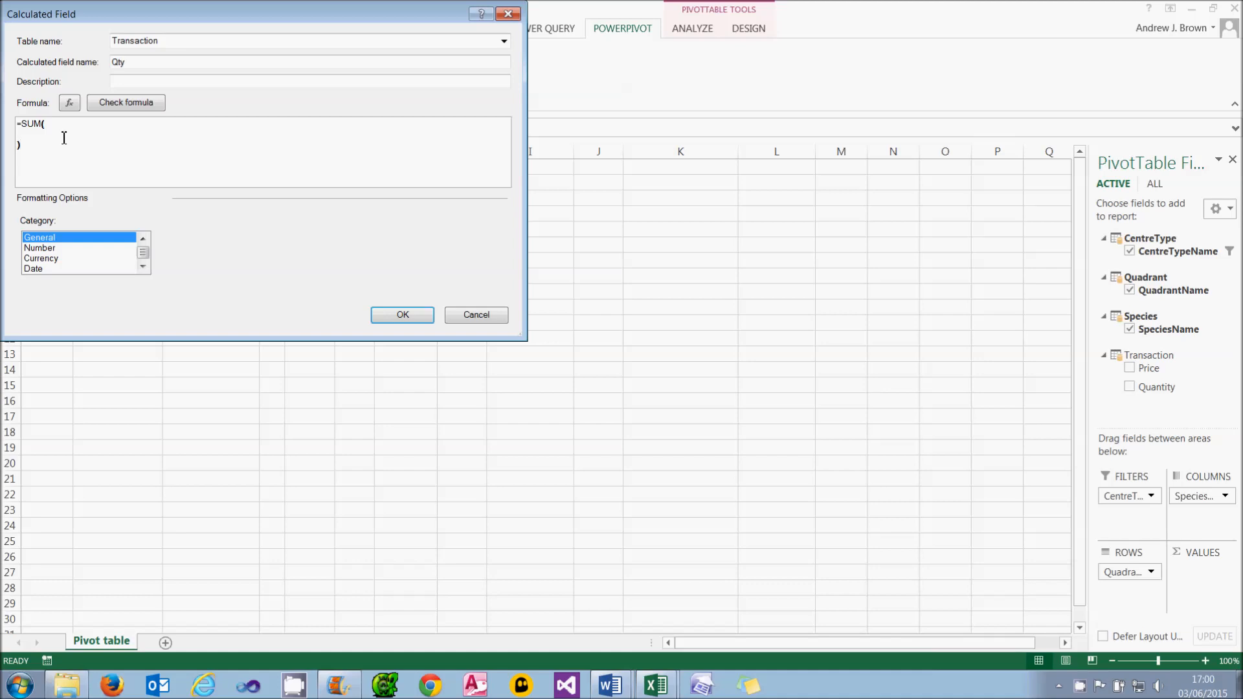
Insert 'Transaction'[Quantity] on the blank line inside SUM and check the formula for errors
click(64, 138)
text([)
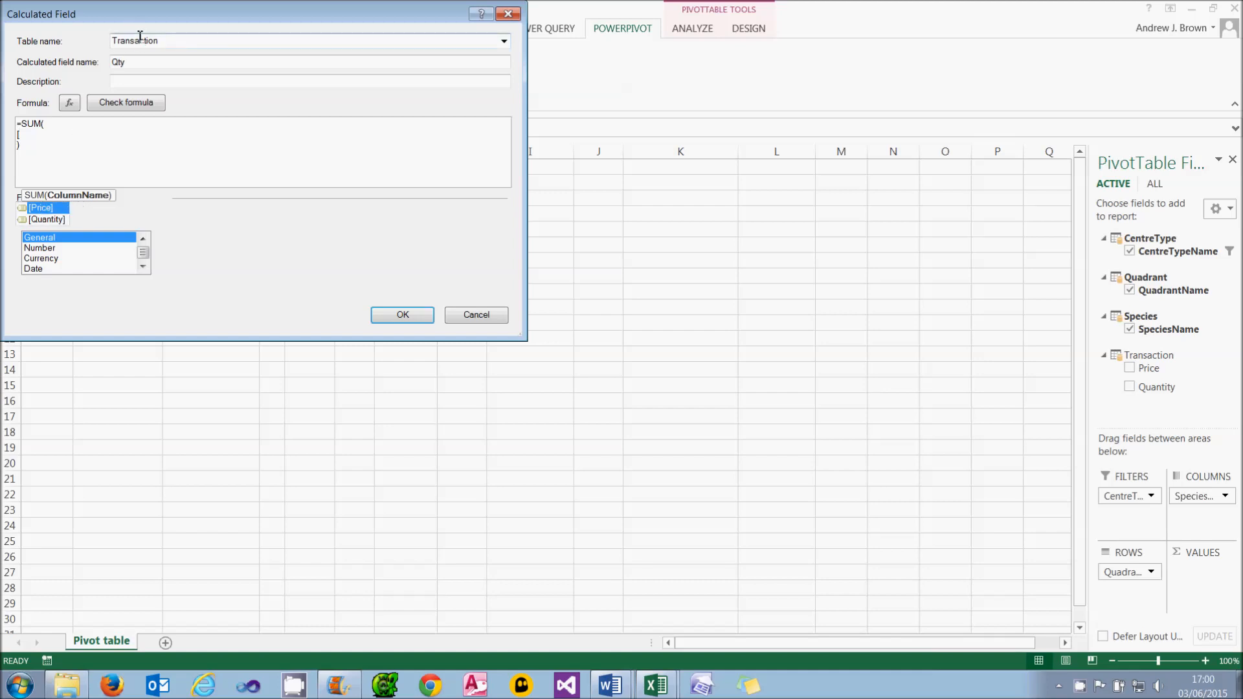
key(BackSpace)
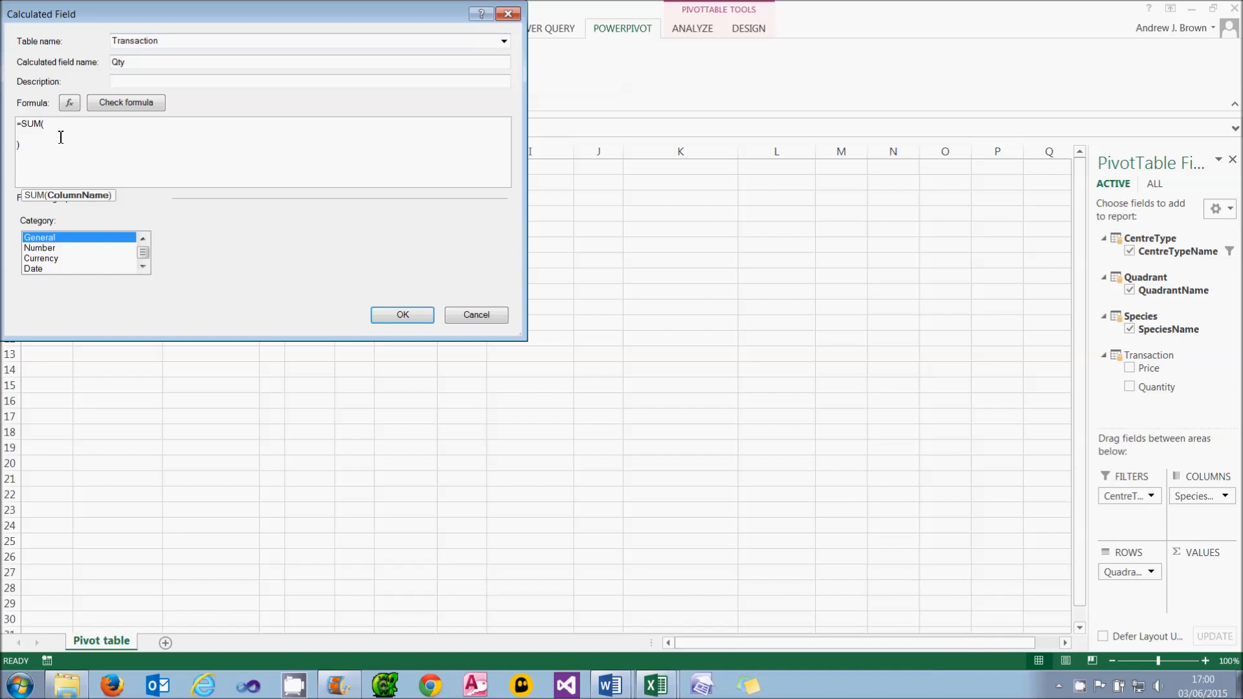
text(')
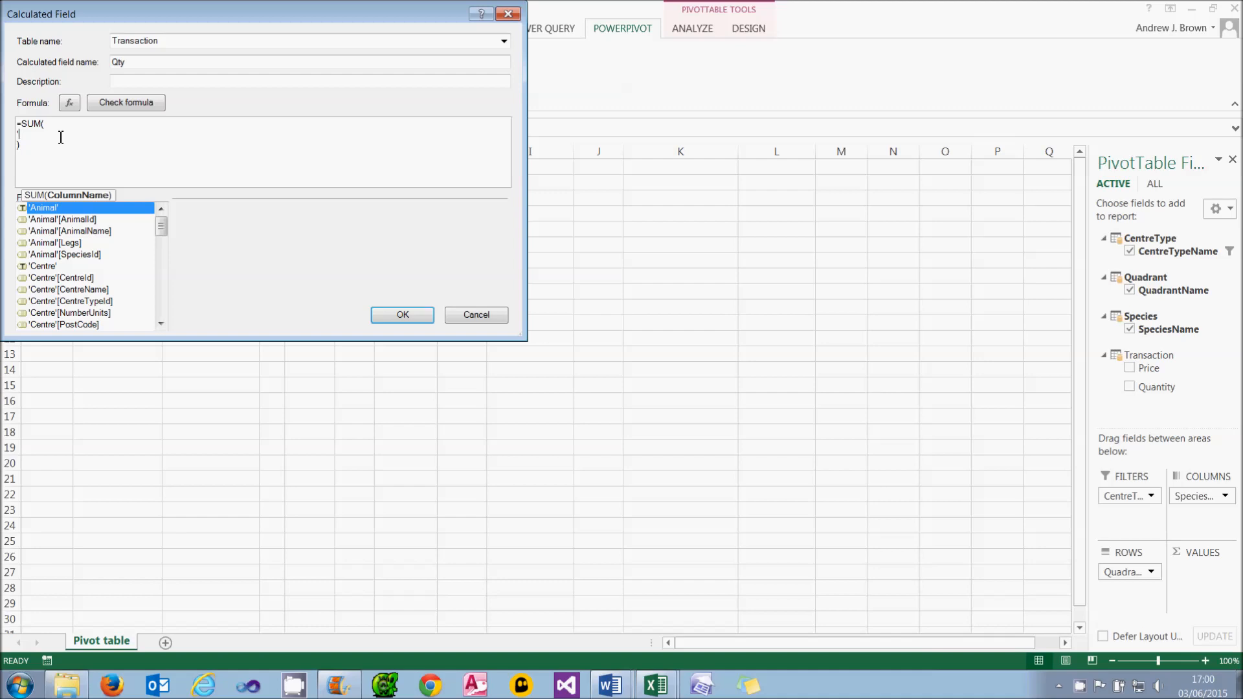
text(TR)
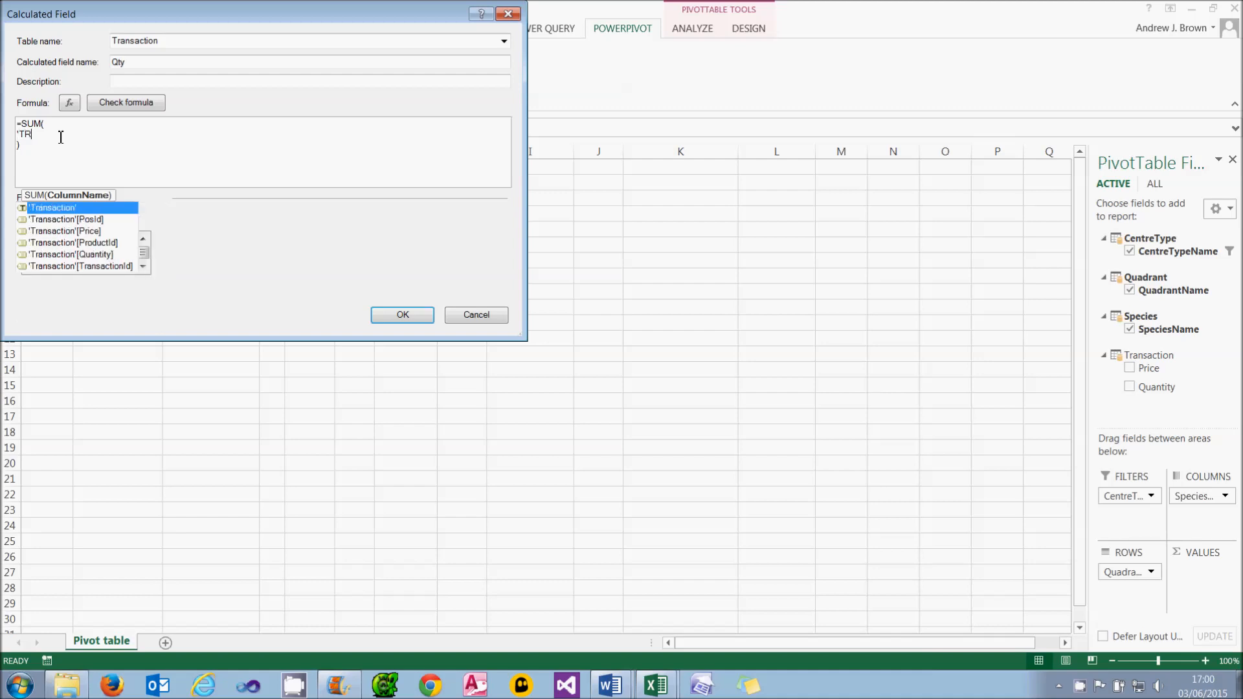
double_click(115, 254)
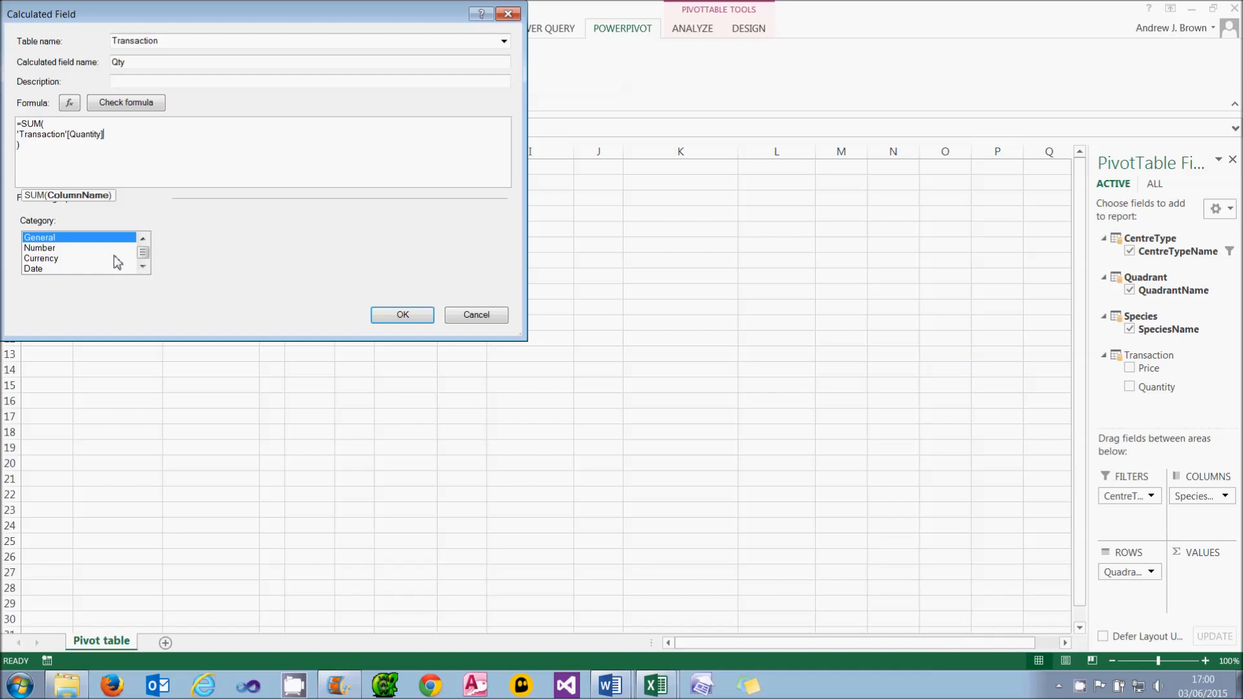
click(140, 105)
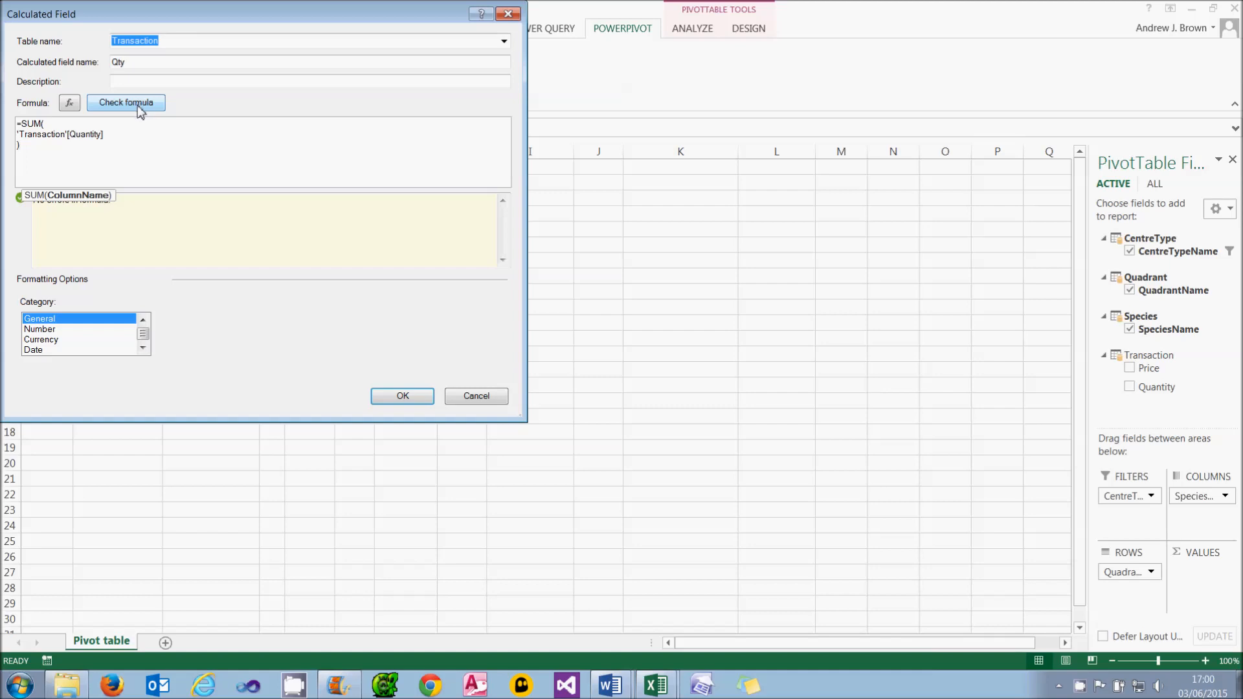
Format Qty as a whole Number with the 1000 separator and create the calculated field
click(40, 329)
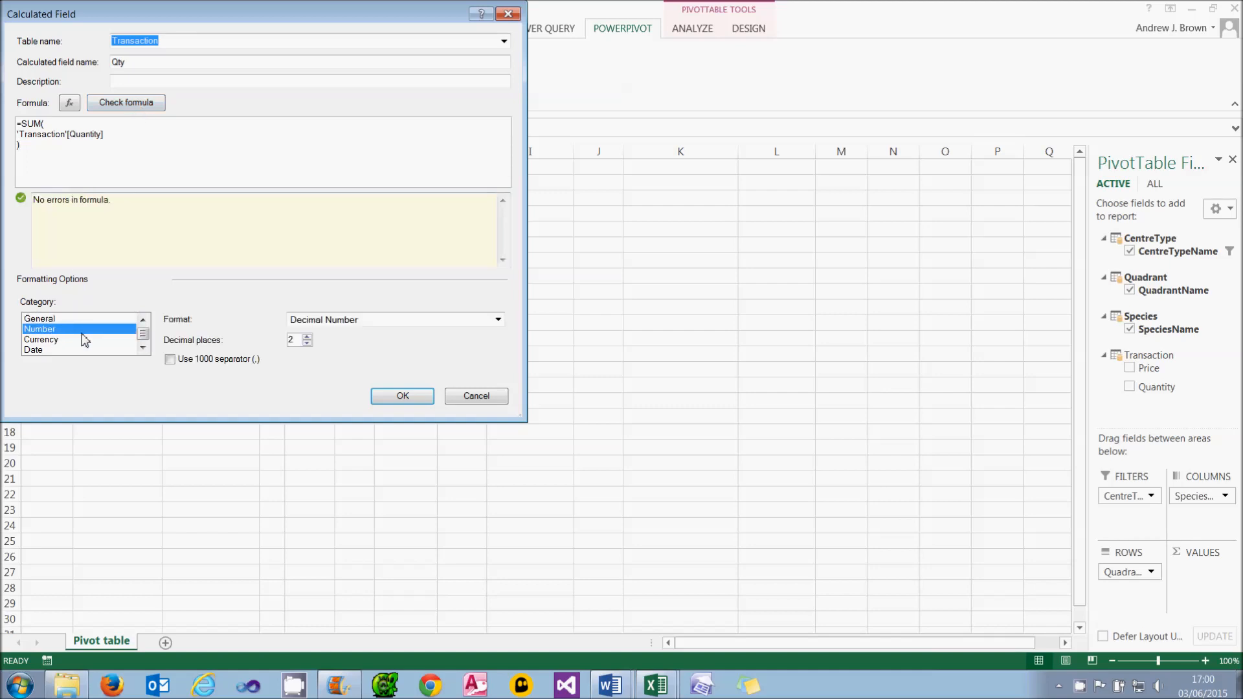
click(352, 321)
click(226, 354)
click(224, 353)
click(402, 396)
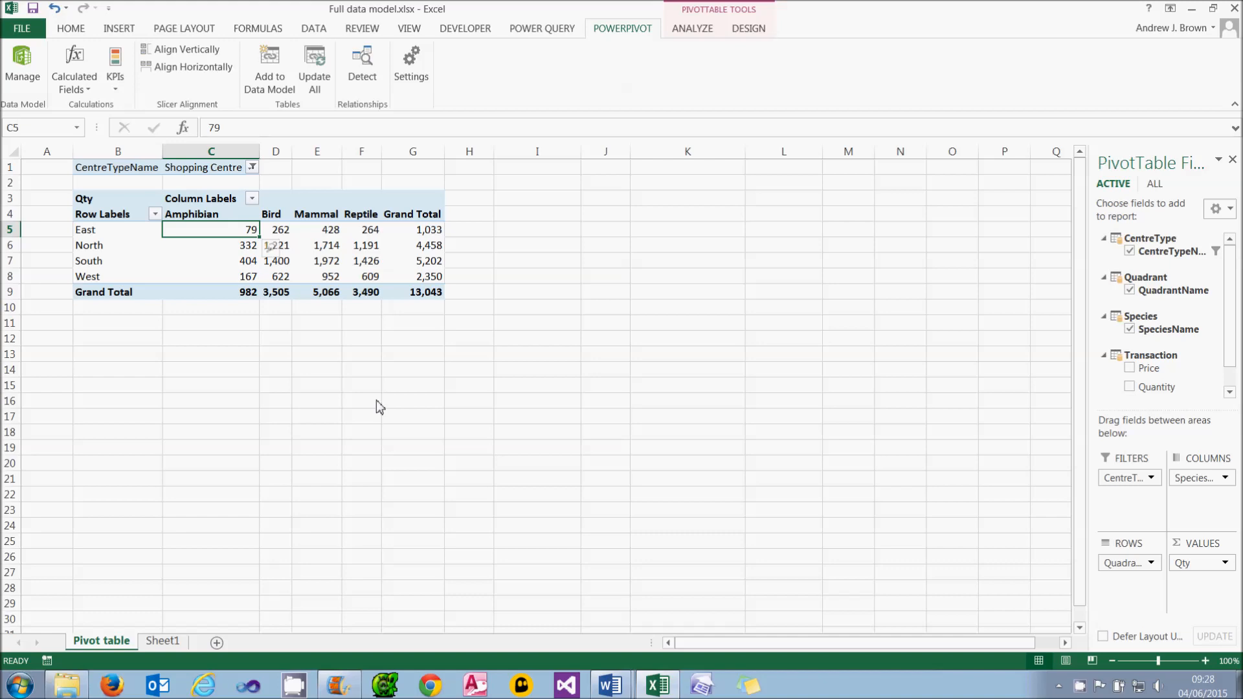
Add a calculated column with the formula =[Price]*[Quantity] to the Transaction table in the data model
click(31, 85)
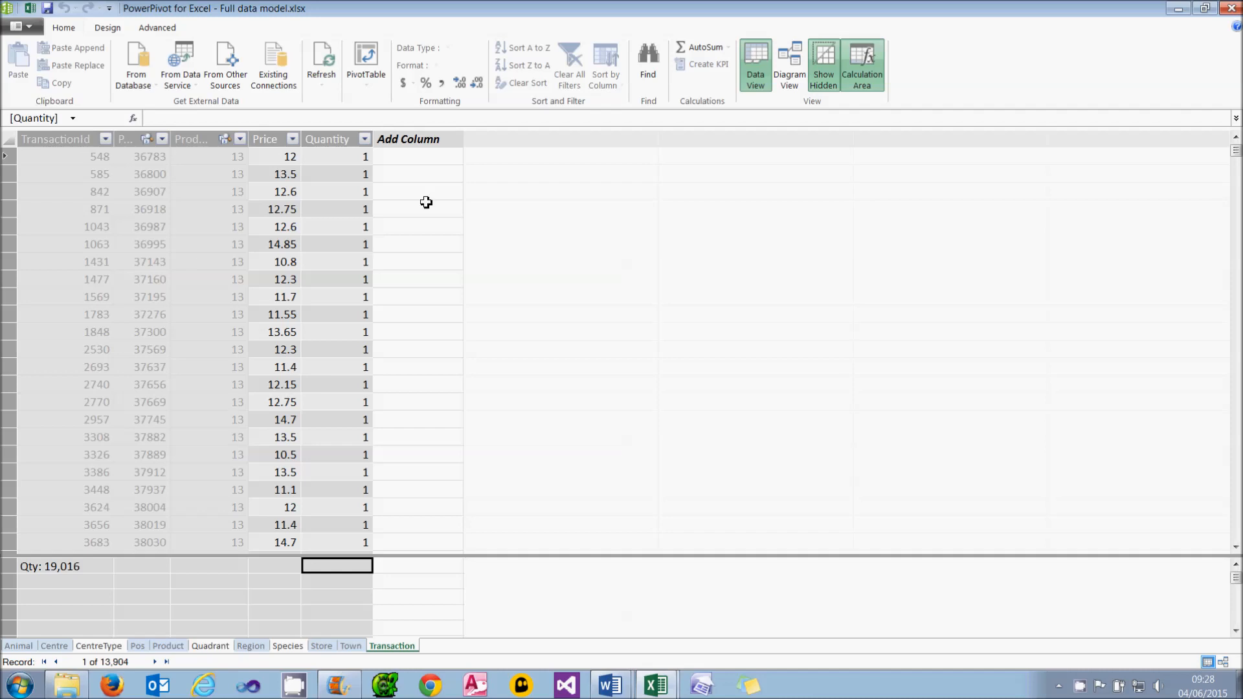
click(444, 157)
text(=)
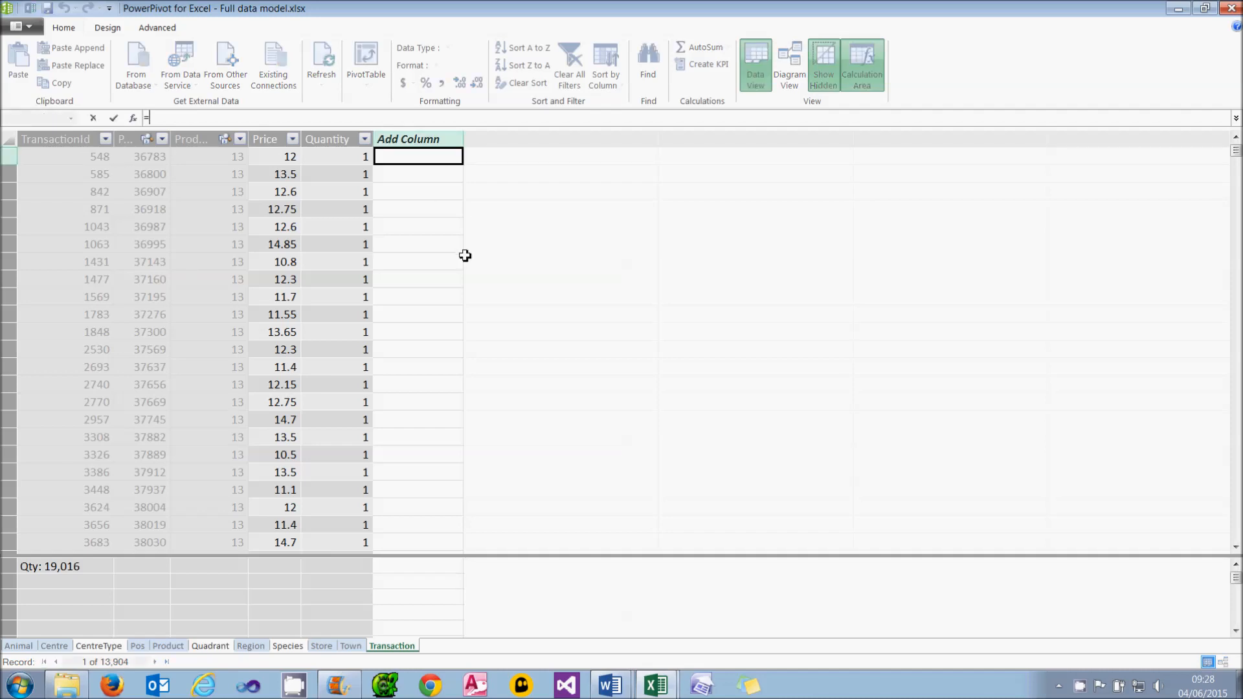
click(297, 159)
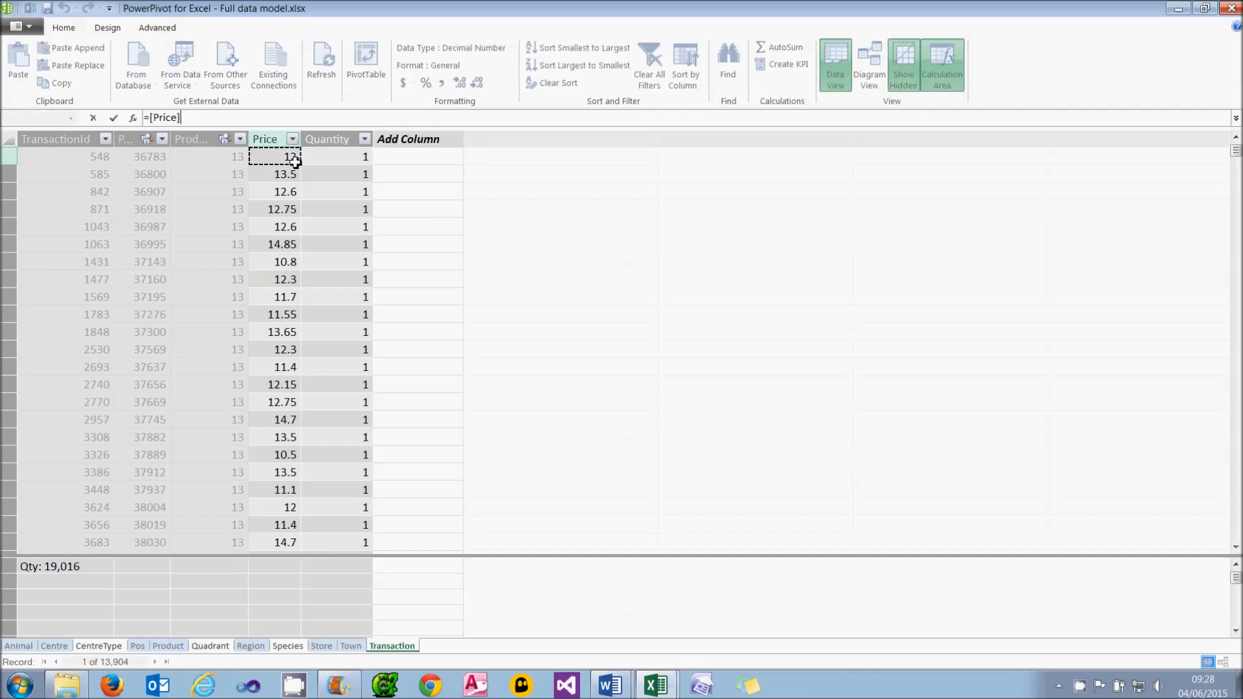
text(*)
click(364, 159)
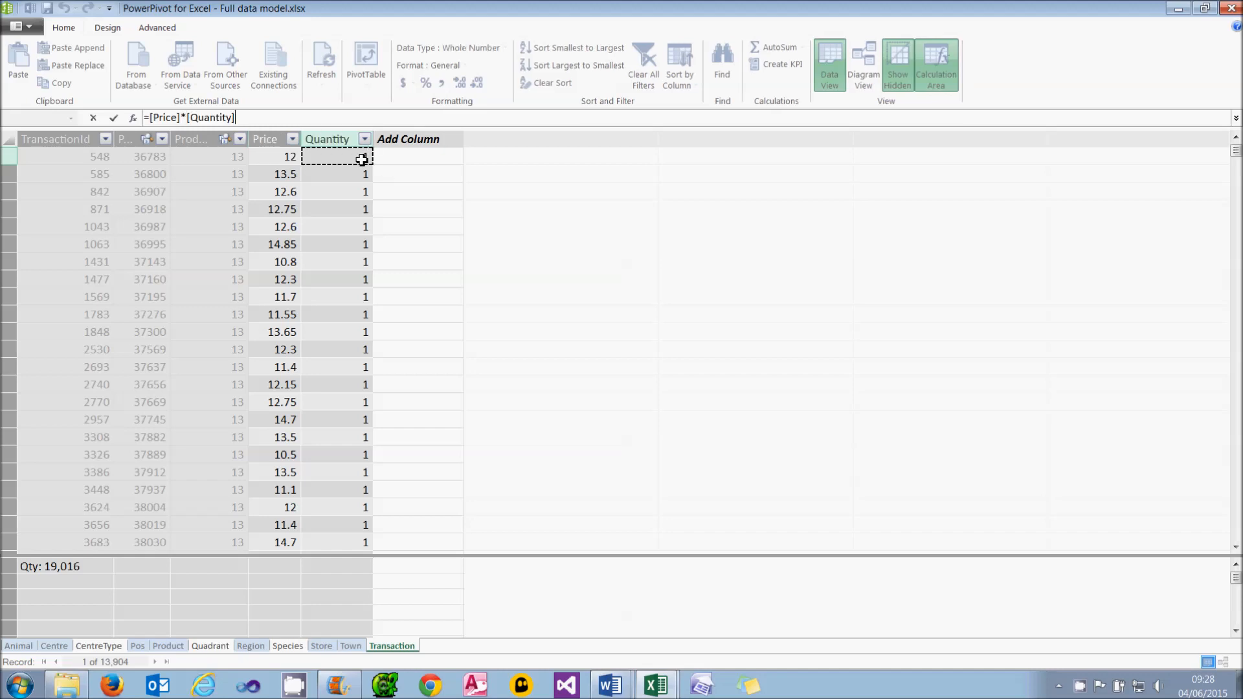
key(Return)
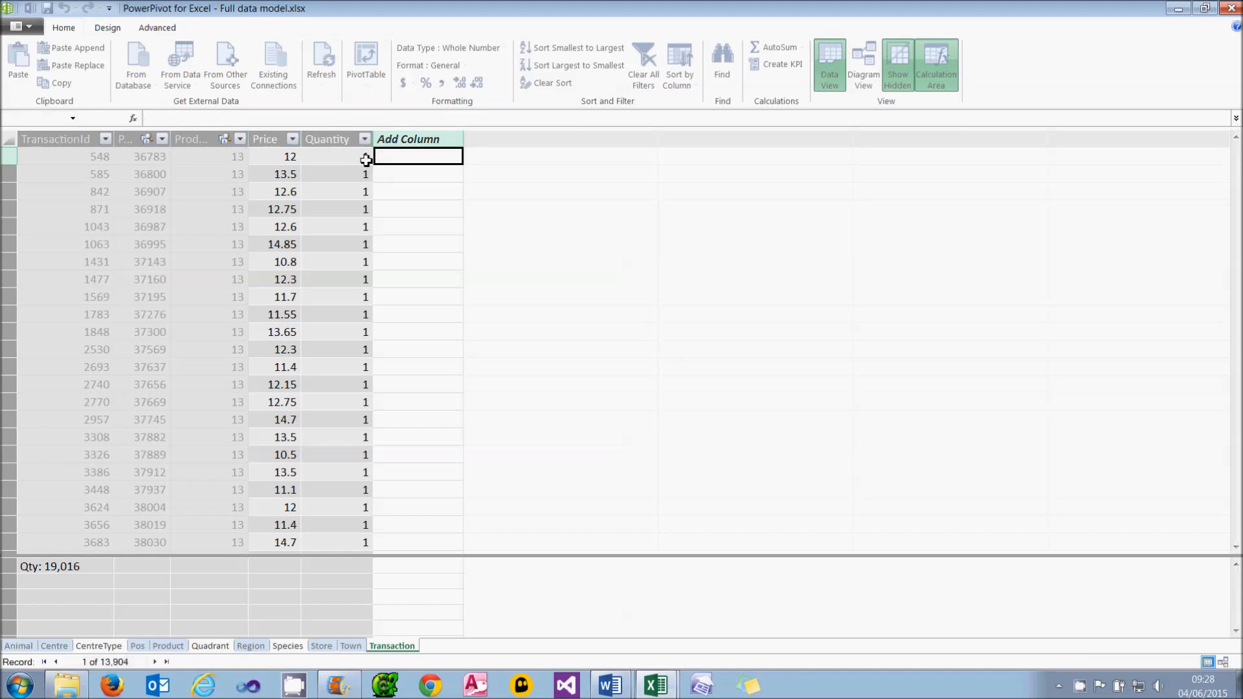
Rename the new Price times Quantity calculated column as Amount
right_click(427, 138)
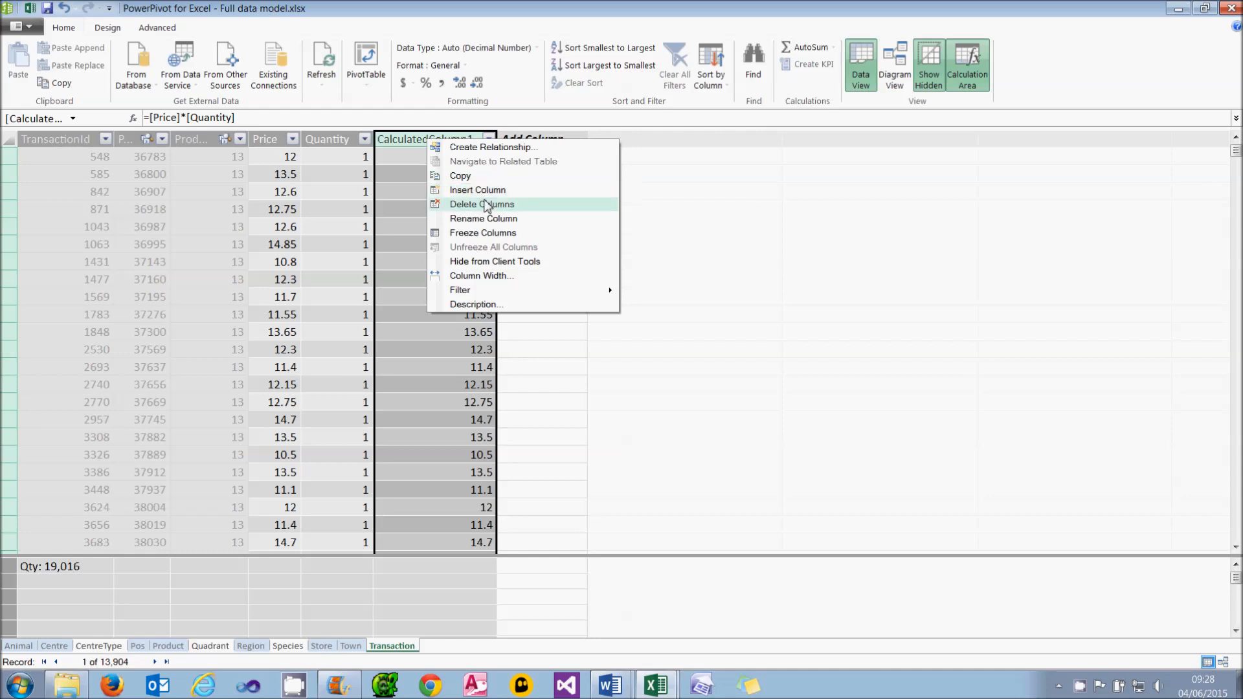
click(489, 222)
text(nt)
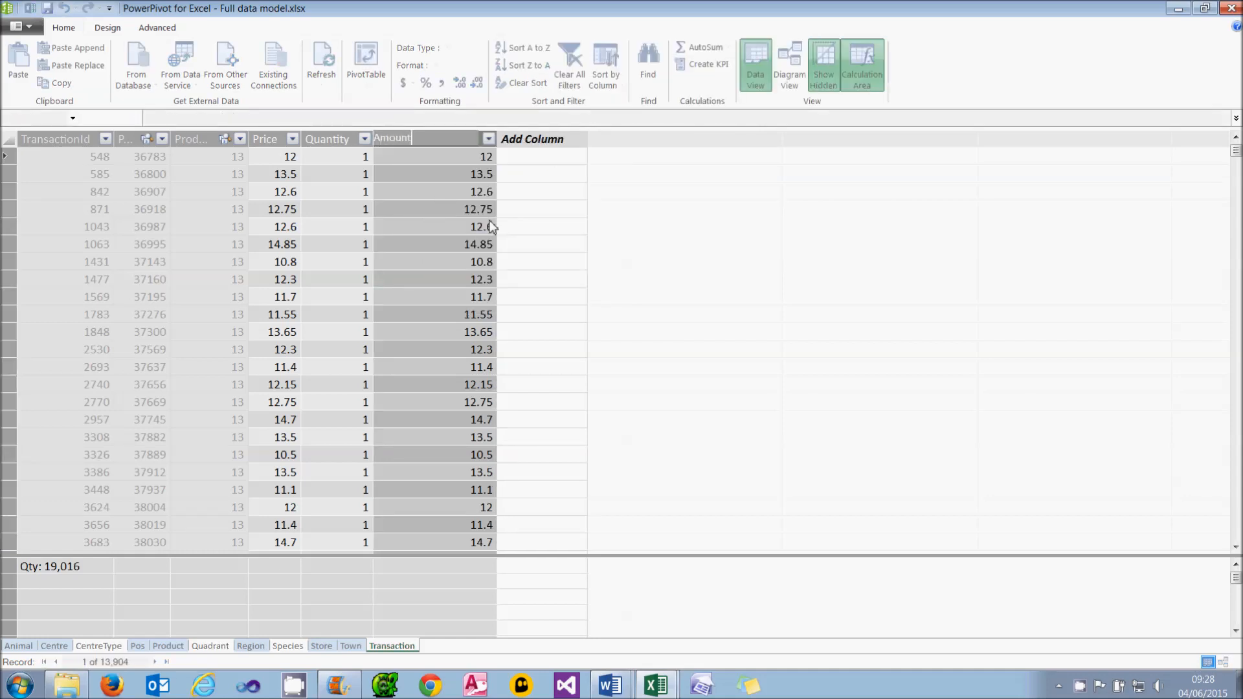
key(Return)
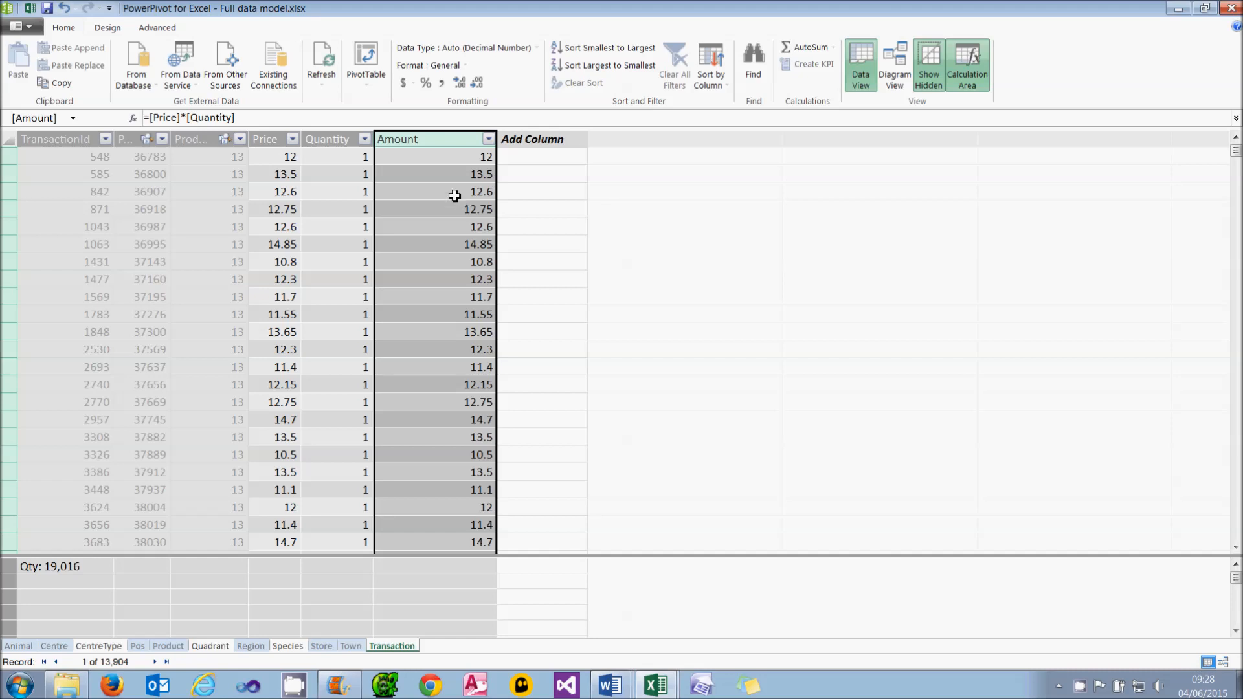
Delete the Amount calculated column from the Transaction table
right_click(426, 141)
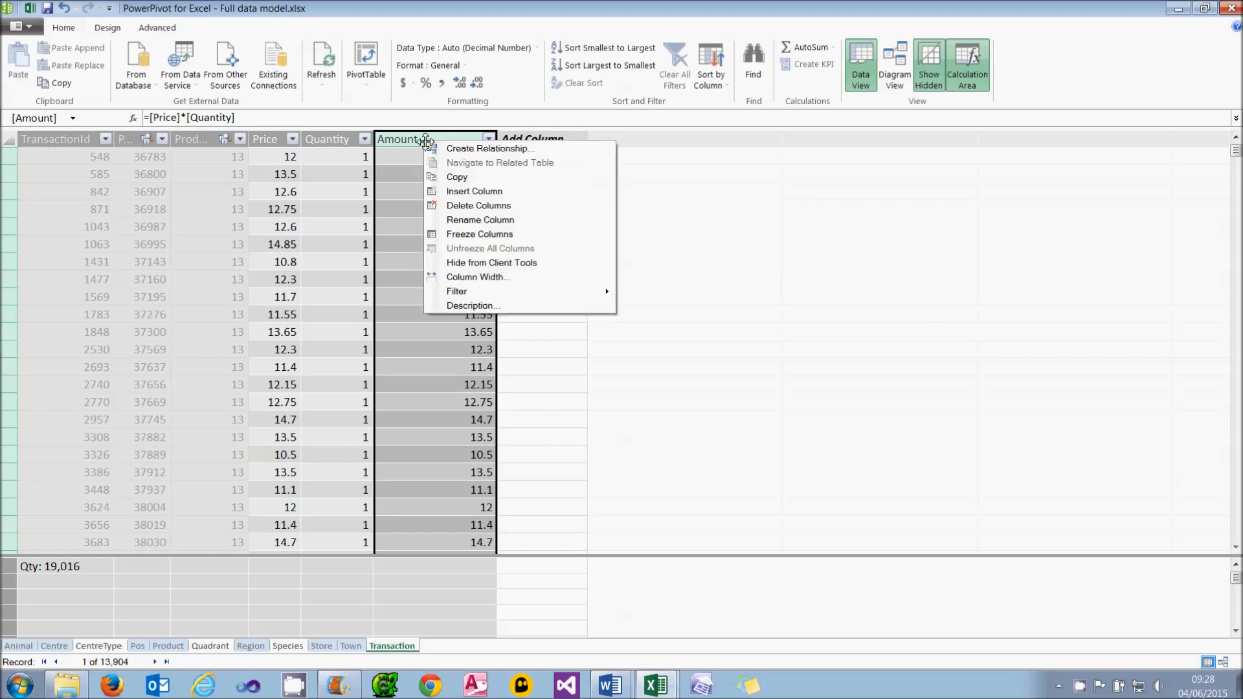
click(456, 205)
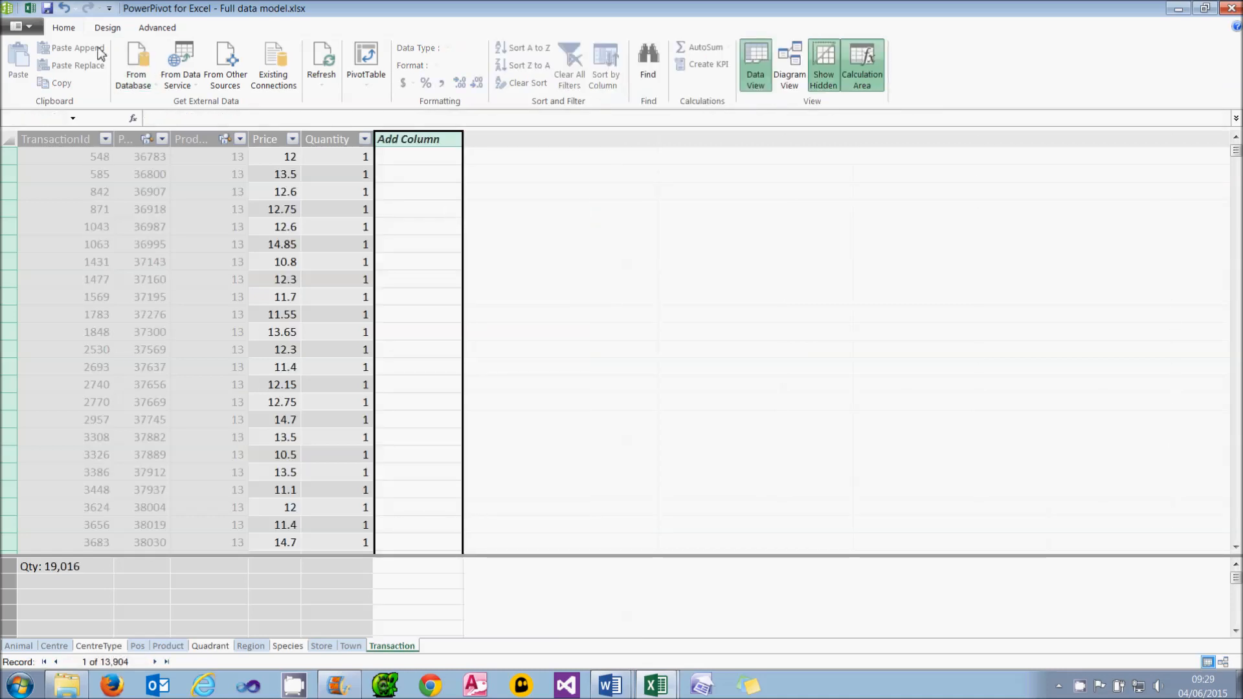
Switch back to the Excel workbook and start a new calculated field named Total amount in the Transaction table
click(32, 9)
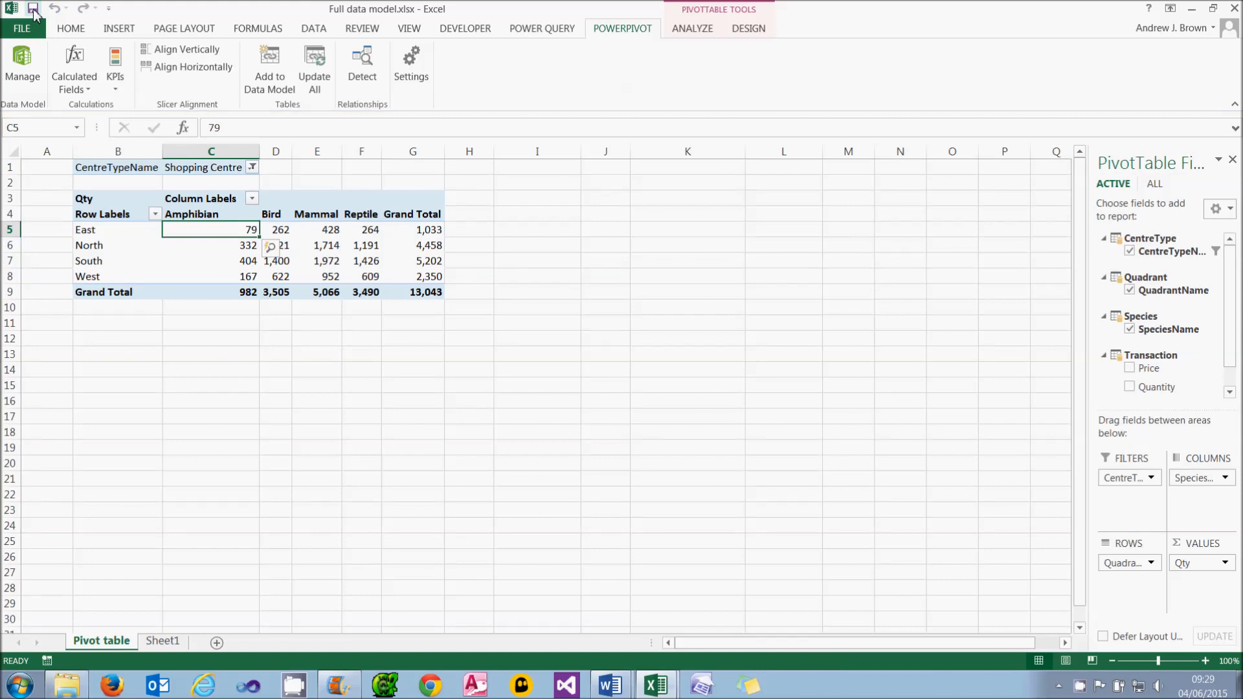
click(74, 80)
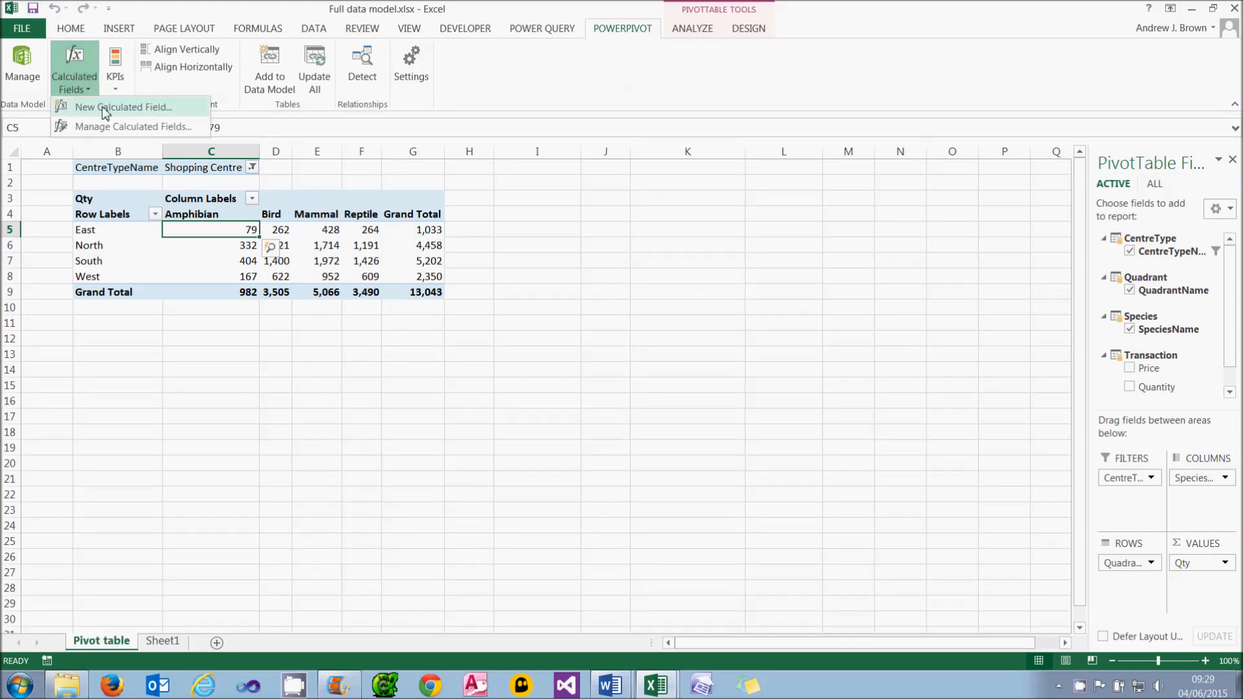
click(101, 109)
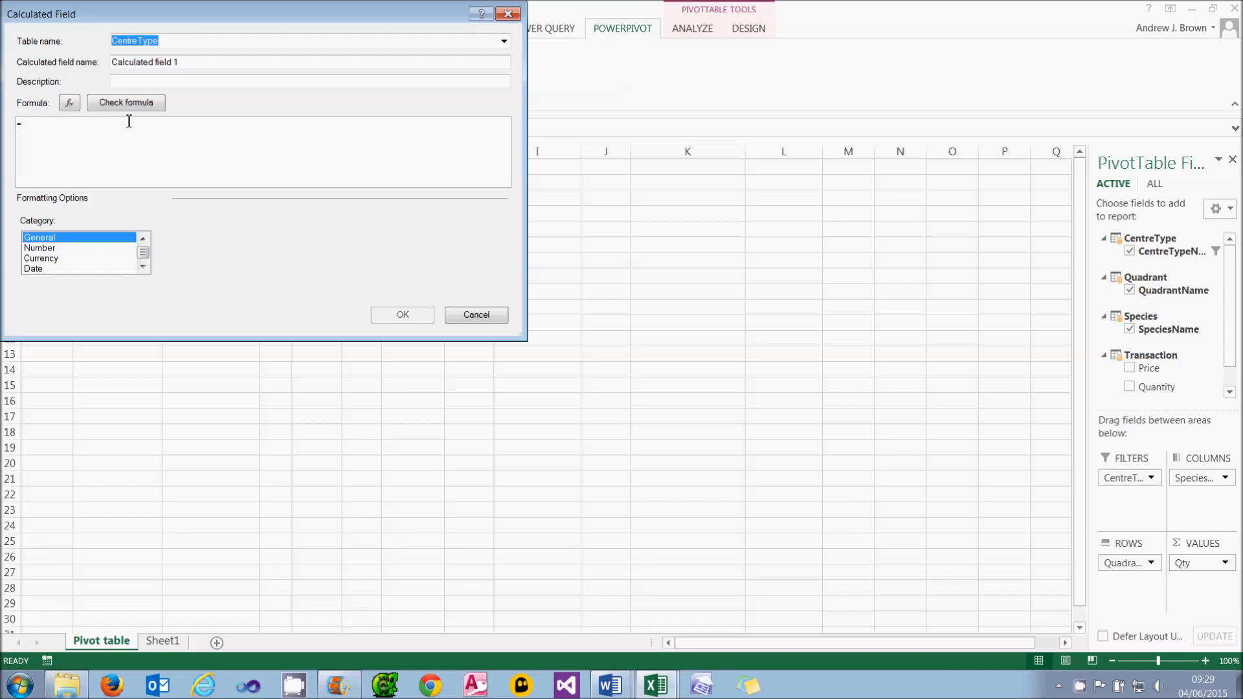
click(504, 41)
click(301, 85)
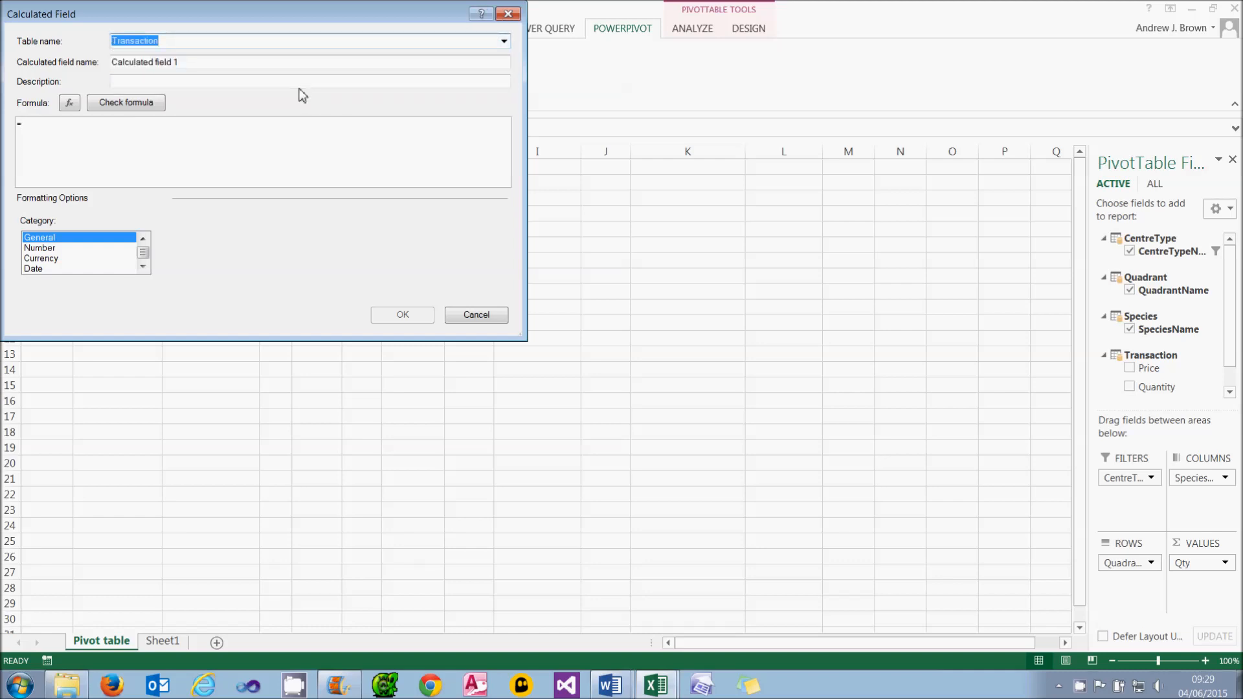
key(Tab)
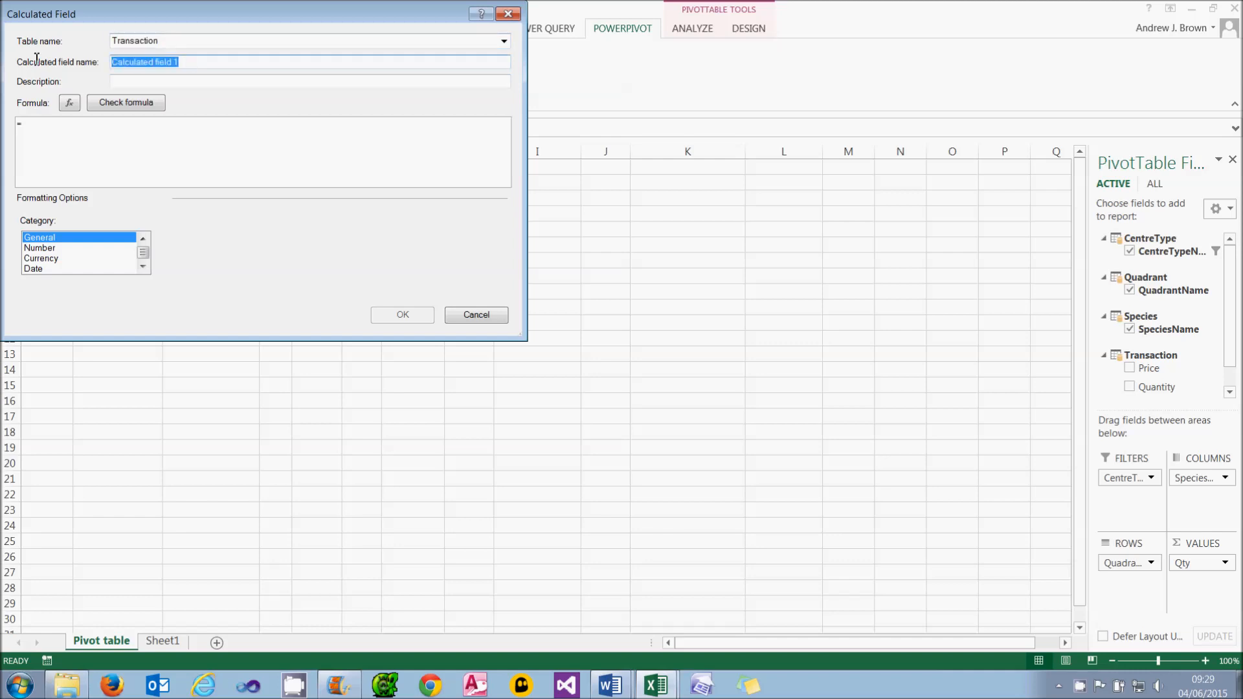
text(Total amount)
Try the formula =SUM([Price]*[Quantity]) for the Total amount calculated field and check it for errors
click(64, 133)
key(Caps_Lock)
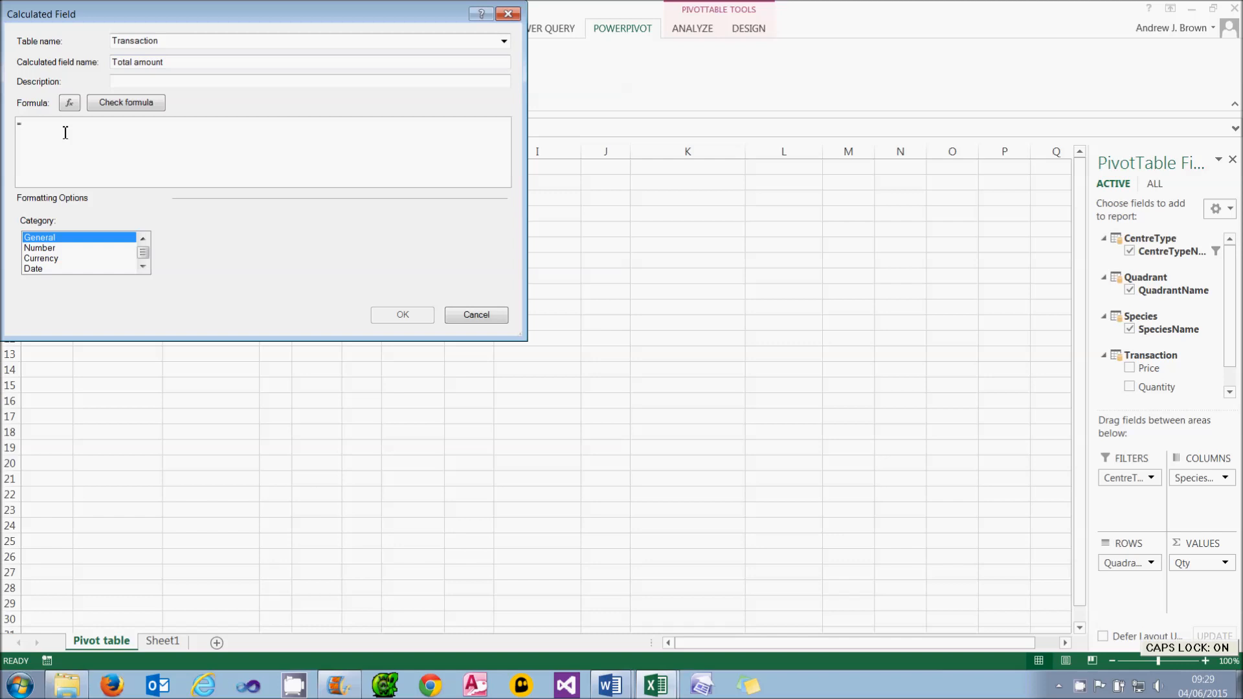
text(SUM()
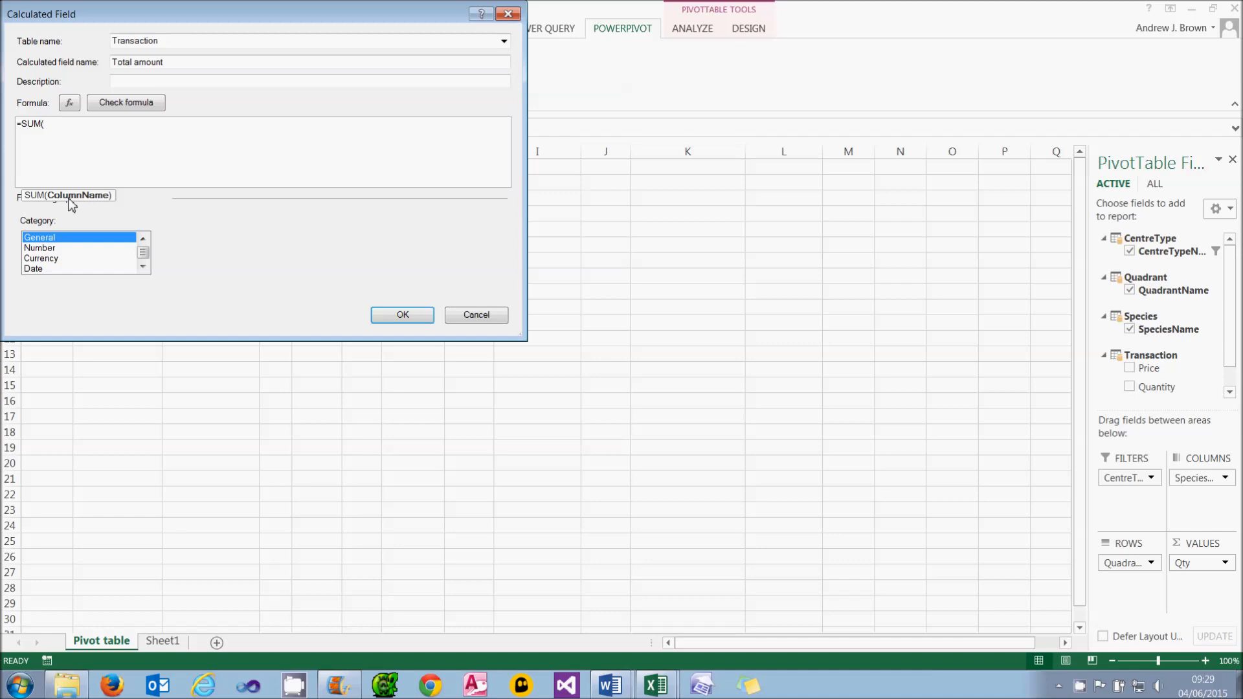
text([)
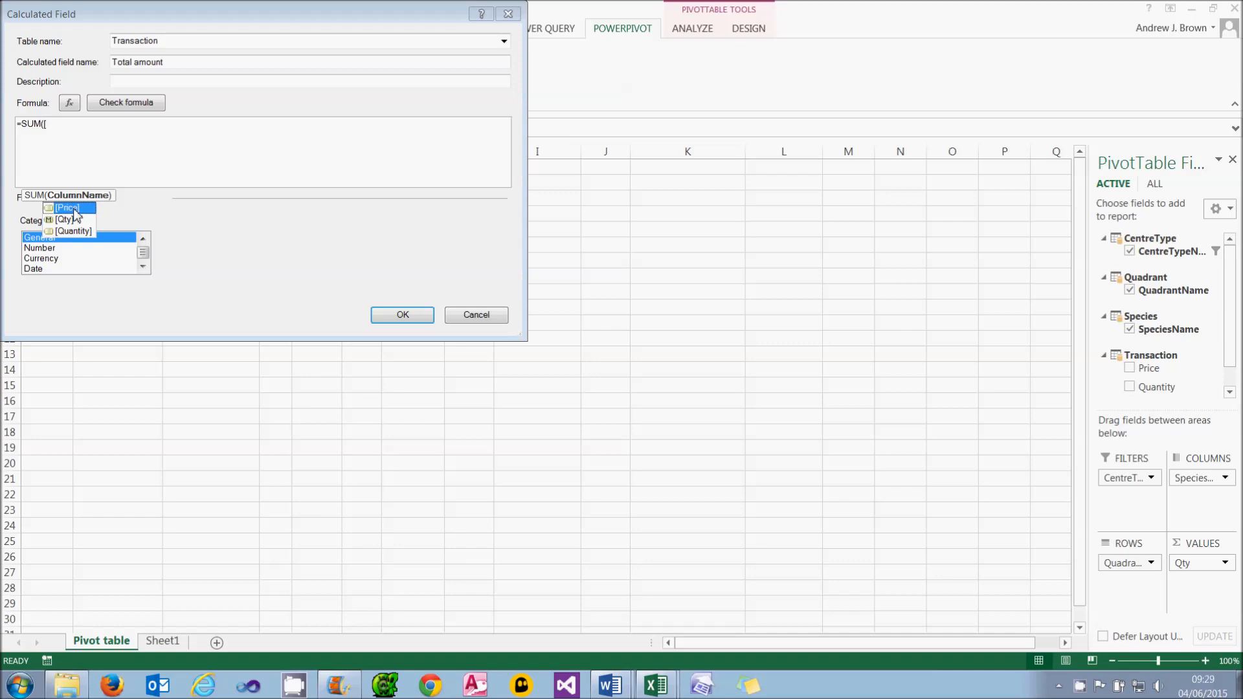
double_click(67, 207)
text(*)
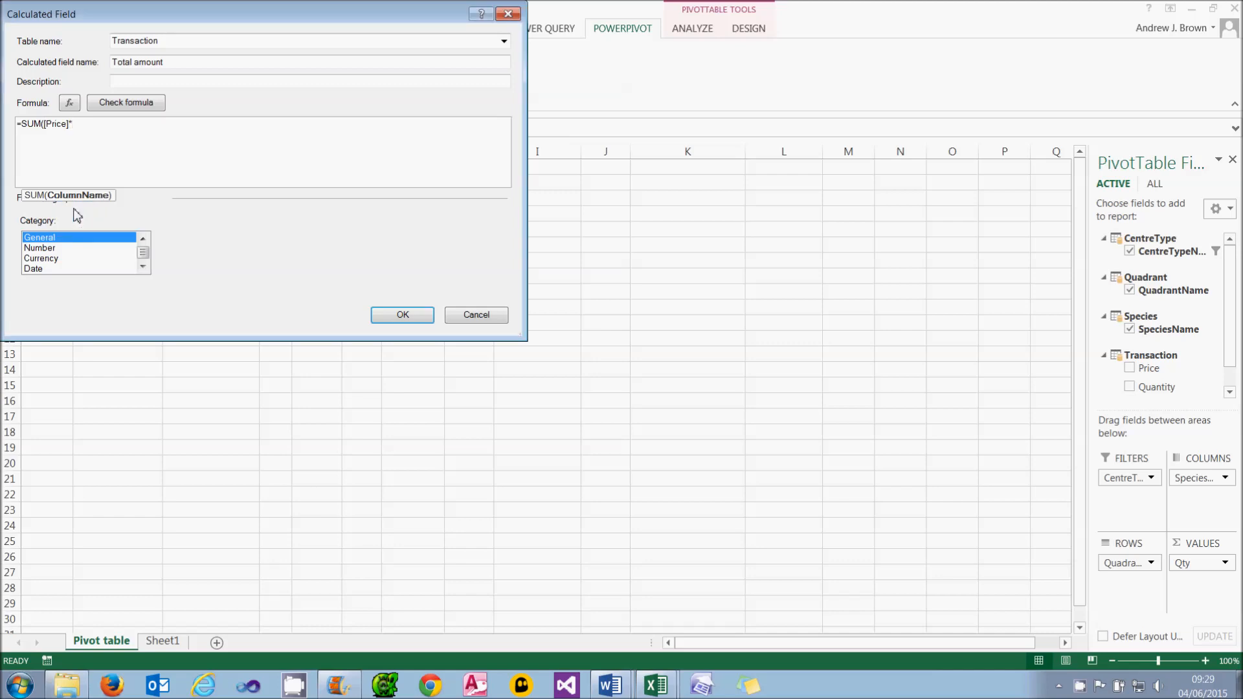
text([)
click(99, 233)
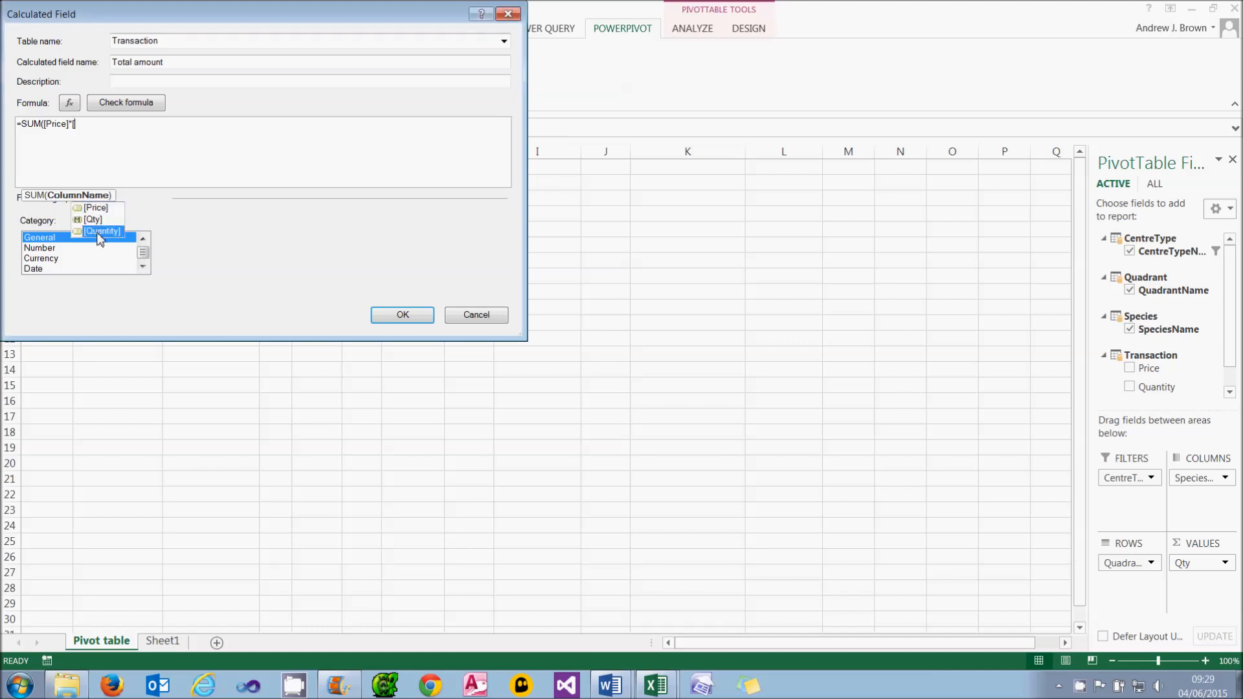
double_click(99, 232)
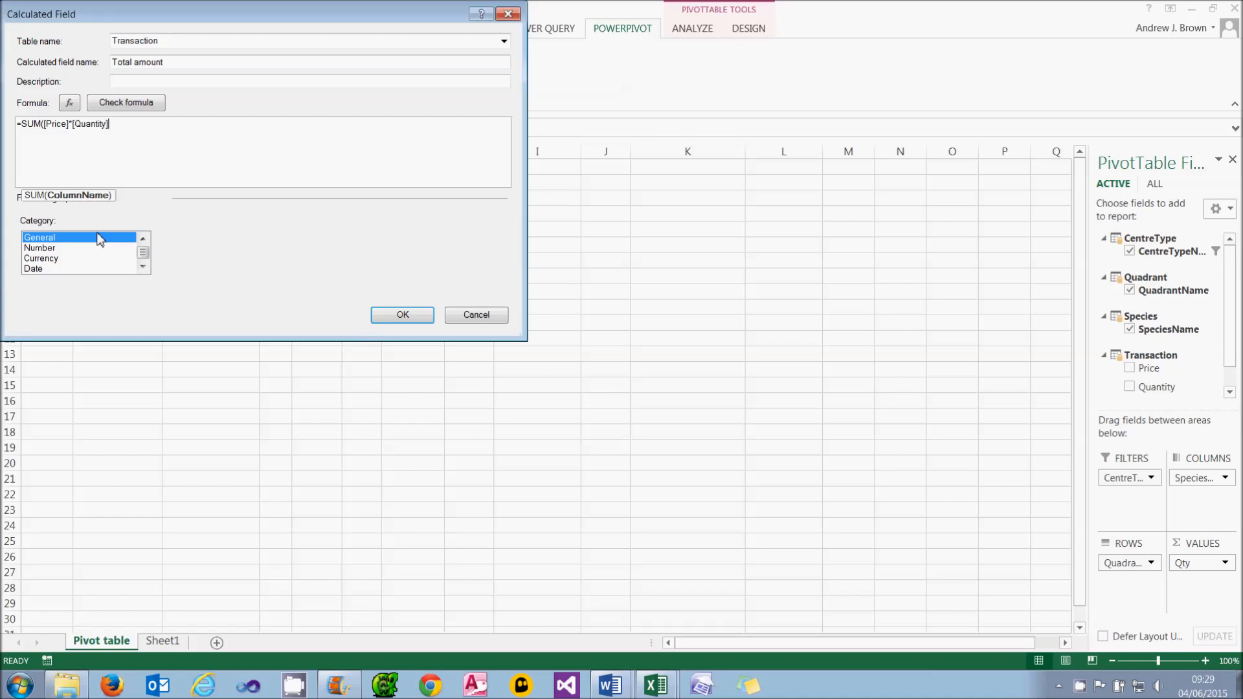
text())
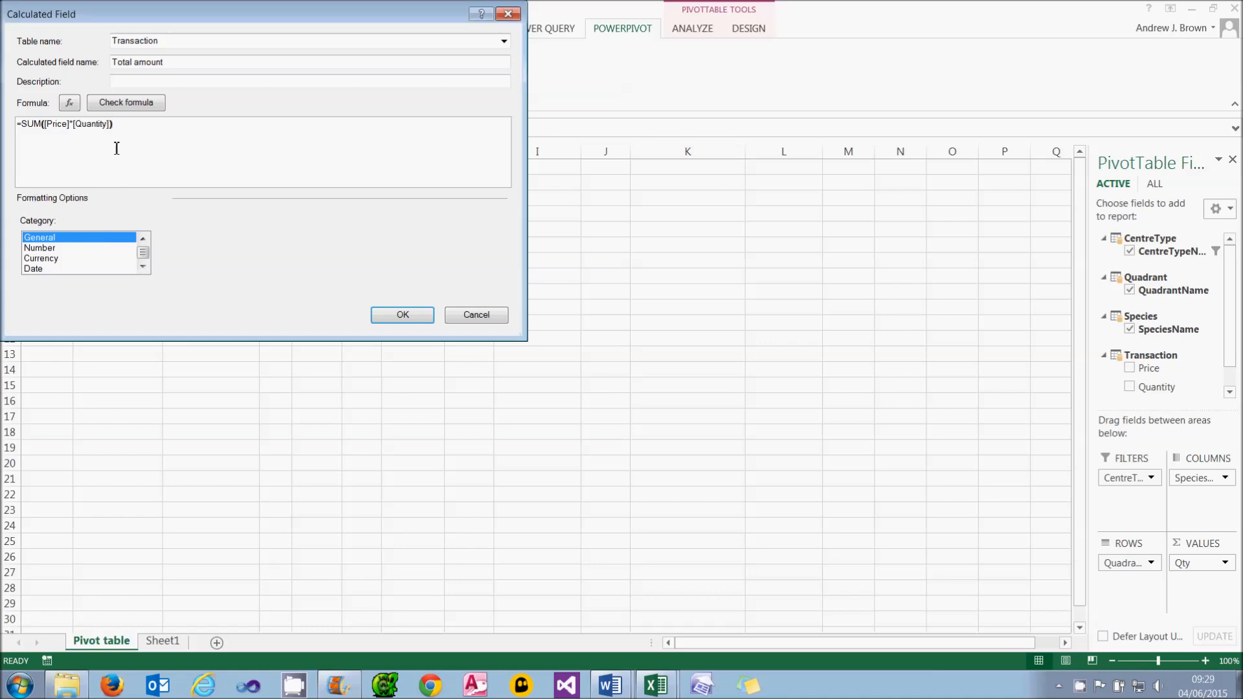
click(128, 103)
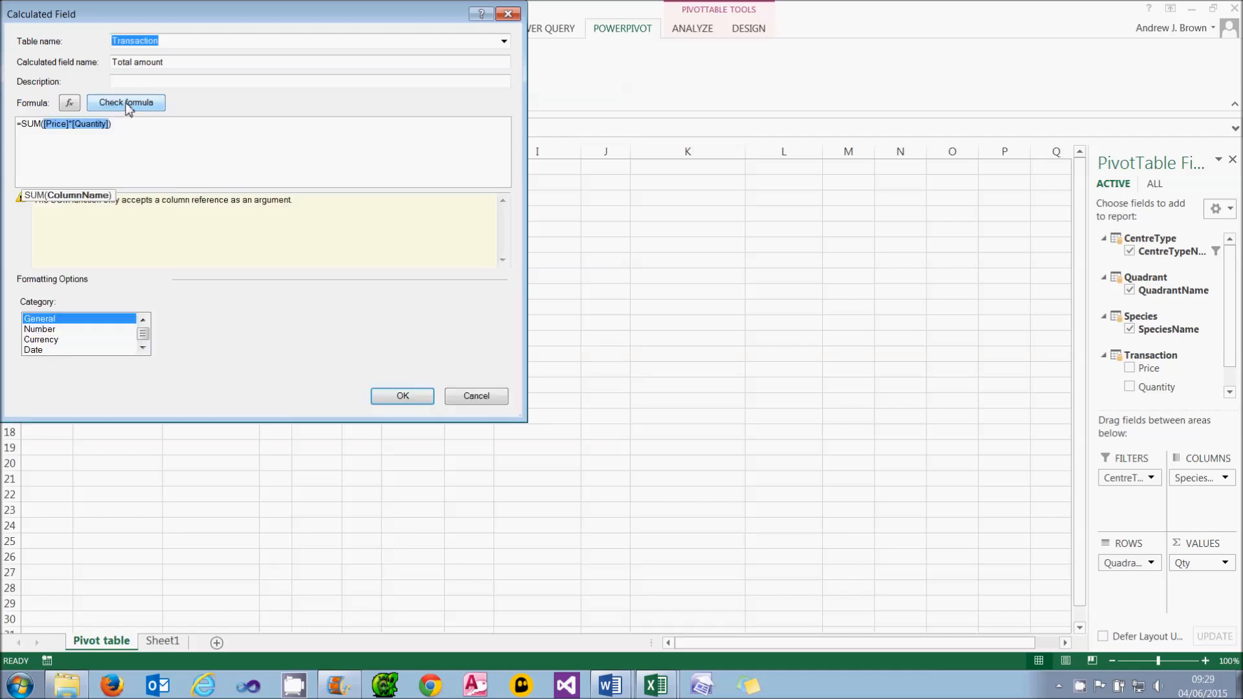
click(216, 219)
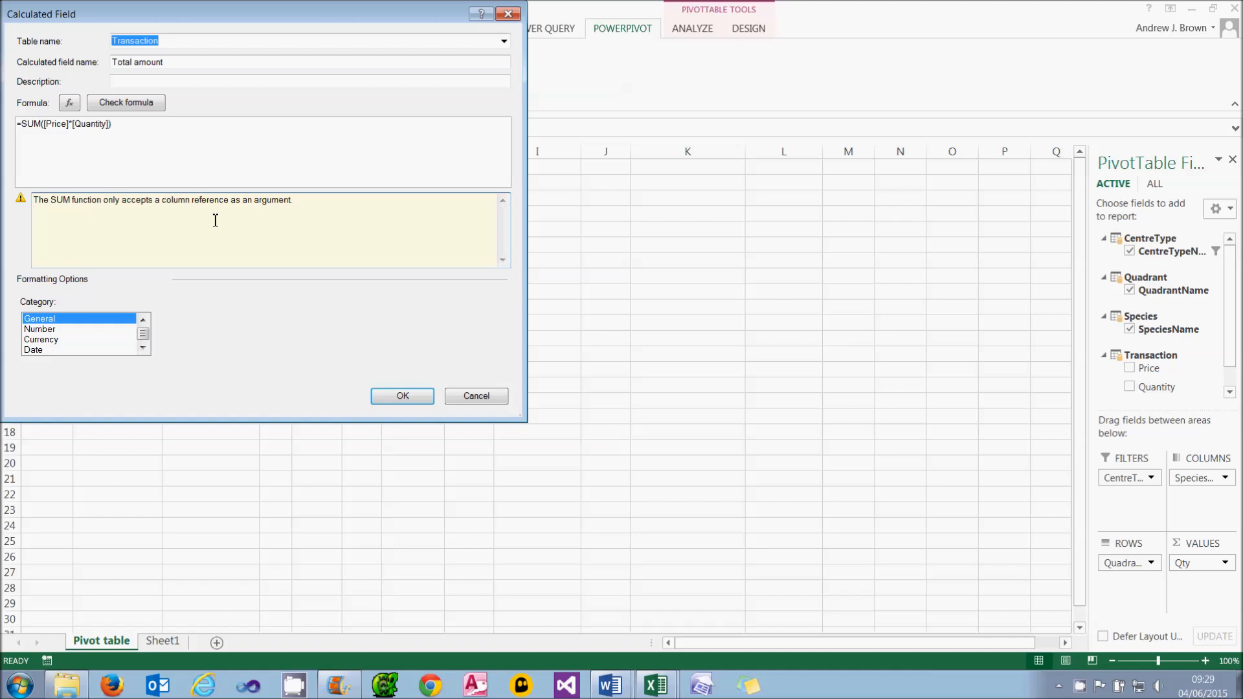
Replace the Total amount formula with =SUMX('Transaction',[Price]*[Quantity]) and check it for errors
drag(145, 132, 2, 118)
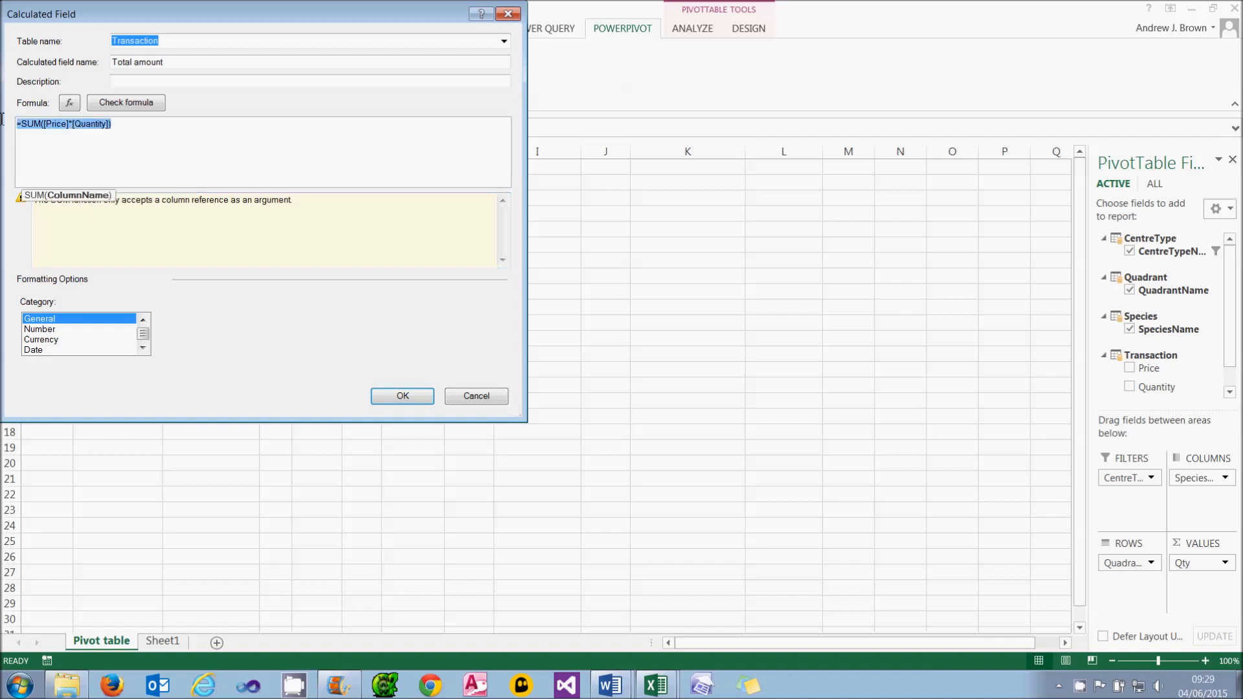
text(=sum)
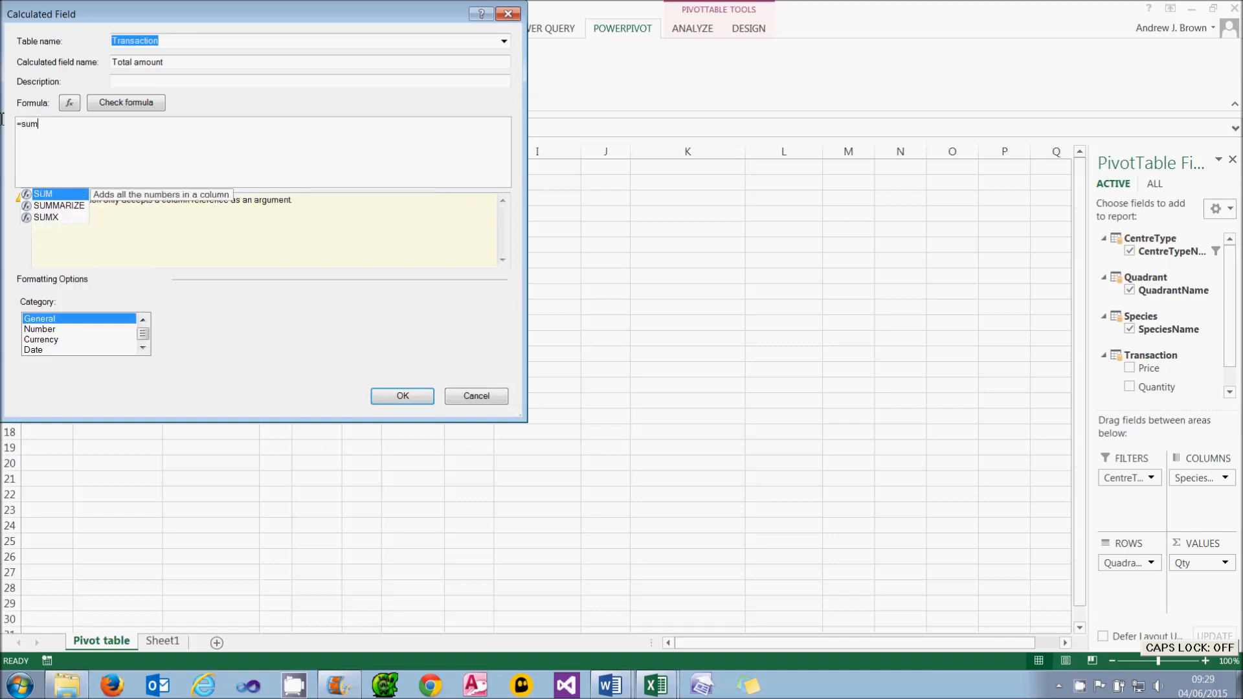
key(BackSpace)
key(BackSpace)
key(BackSpace)
key(Caps_Lock)
text(SUMX)
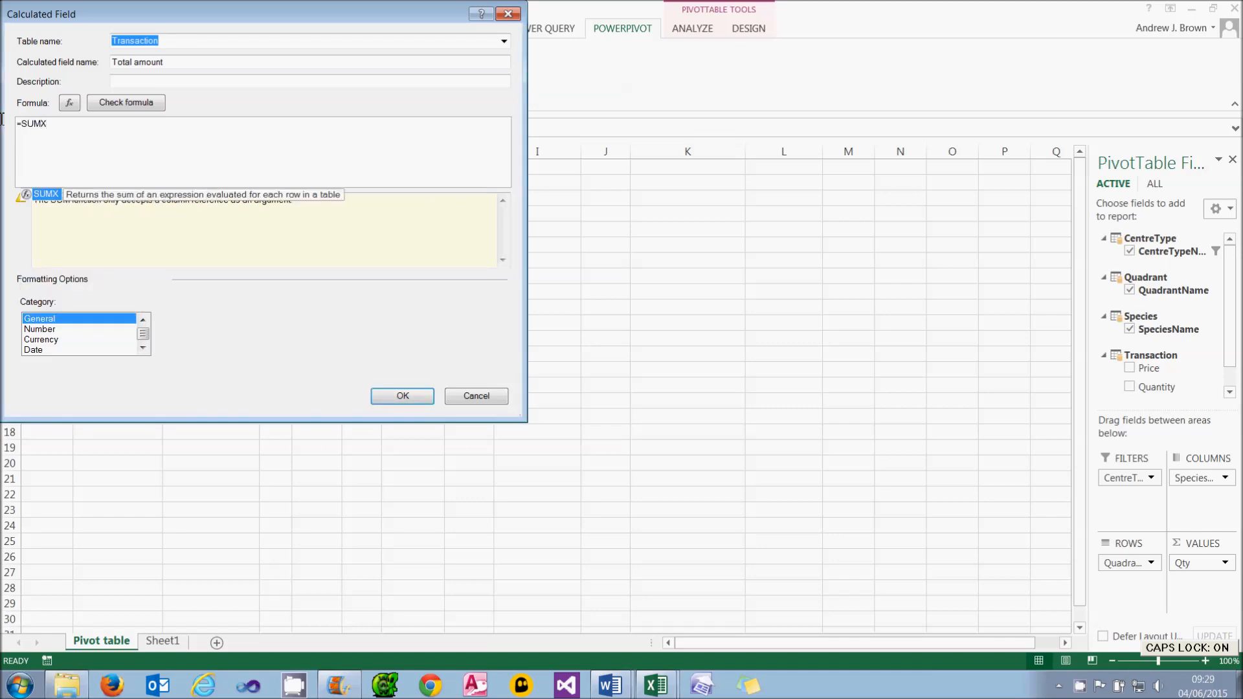
text(()
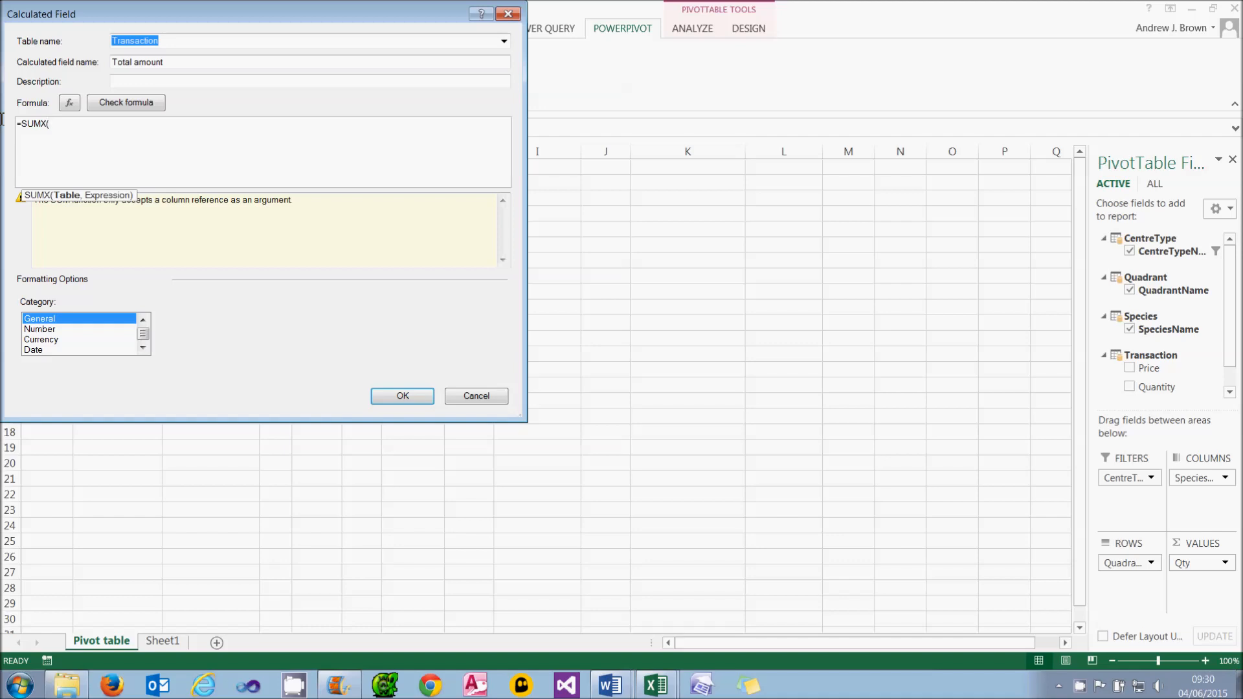
text('Transaction',[)
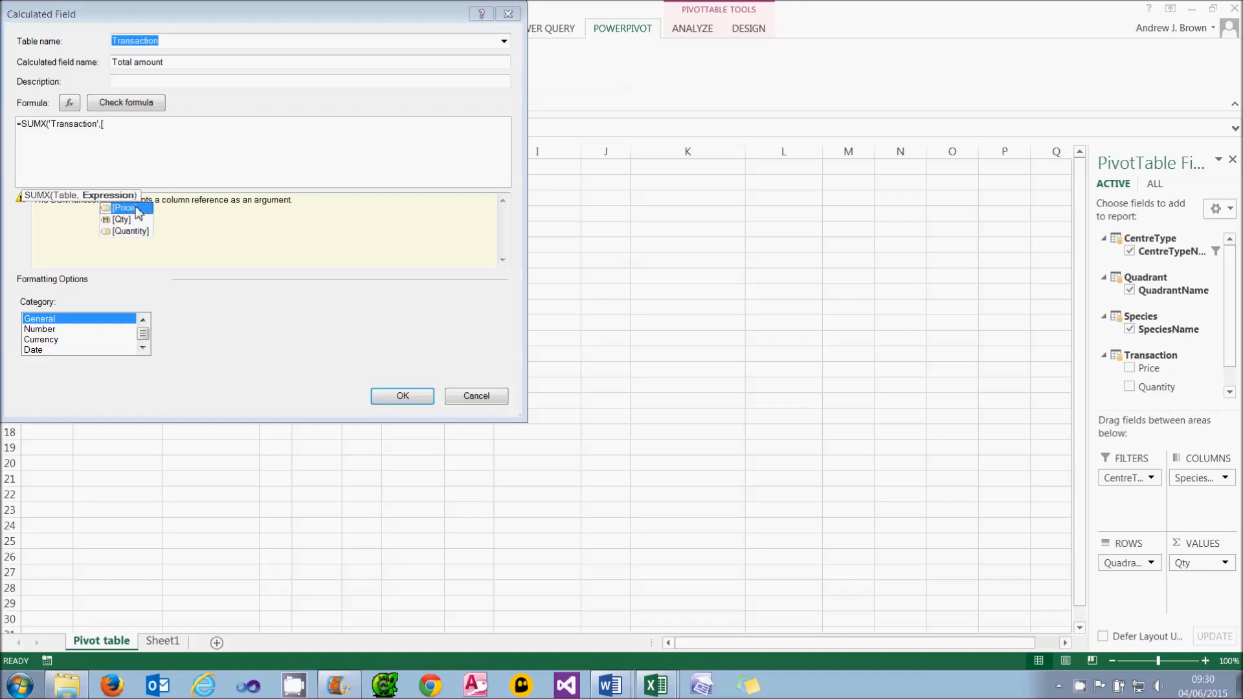
double_click(135, 208)
text(*)
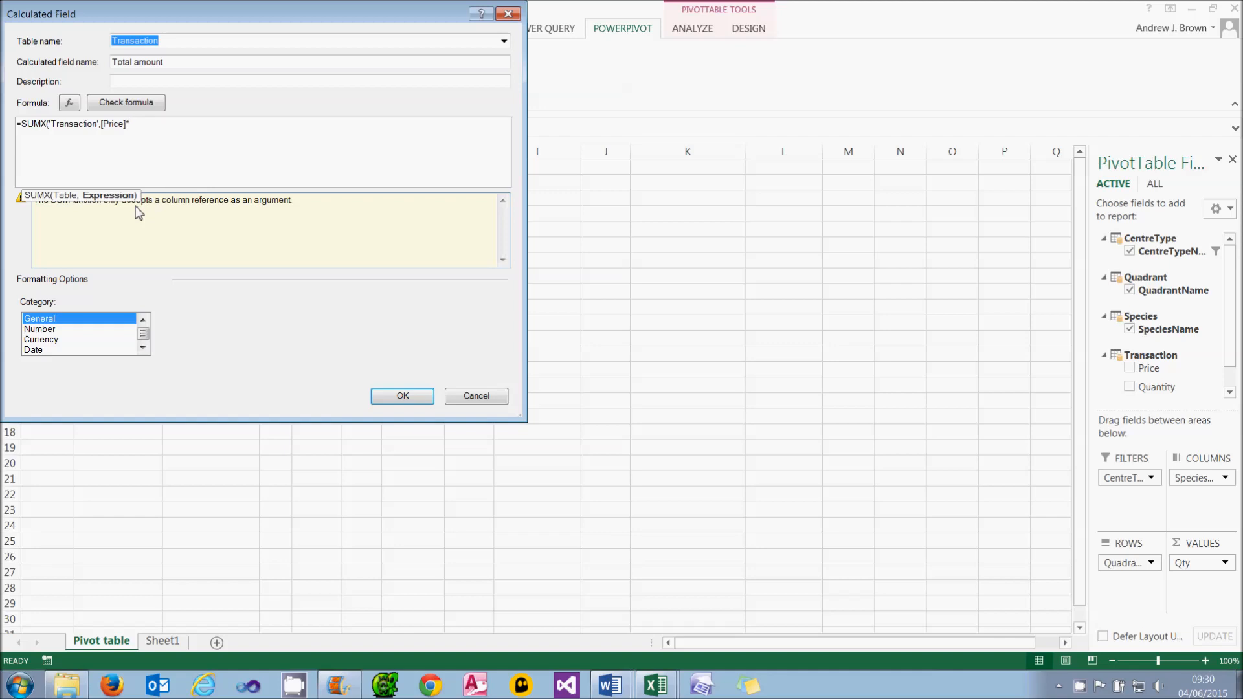
text([)
double_click(156, 238)
text())
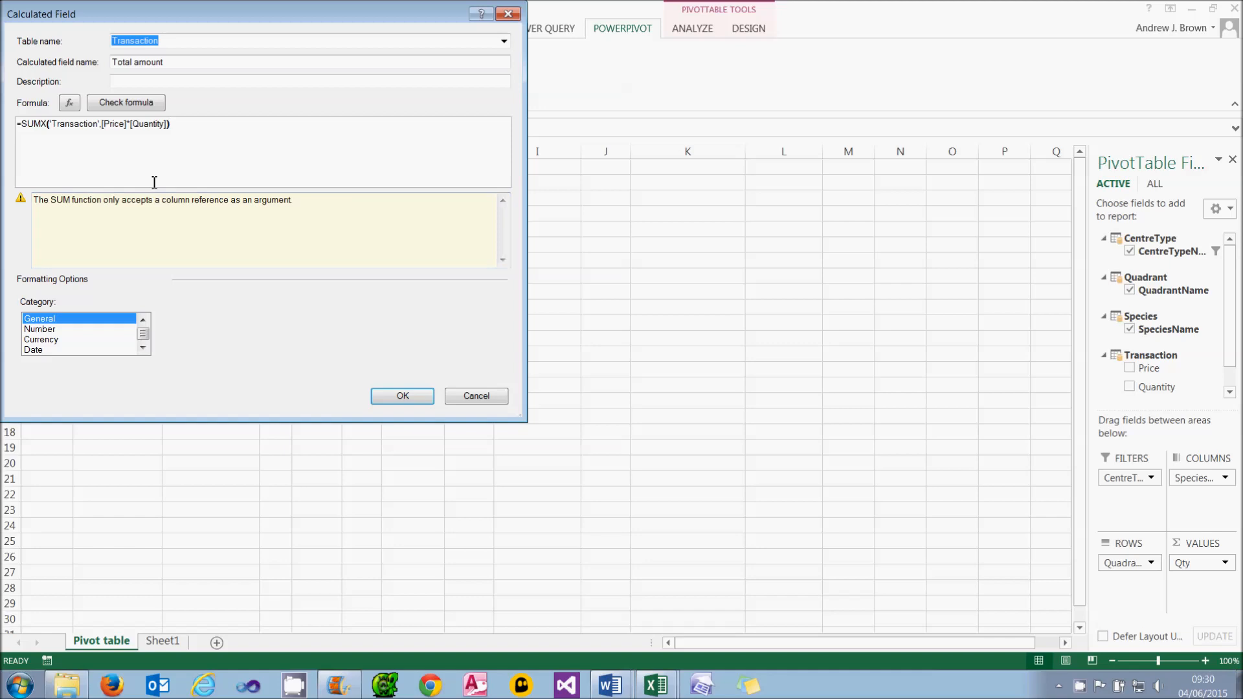
click(148, 107)
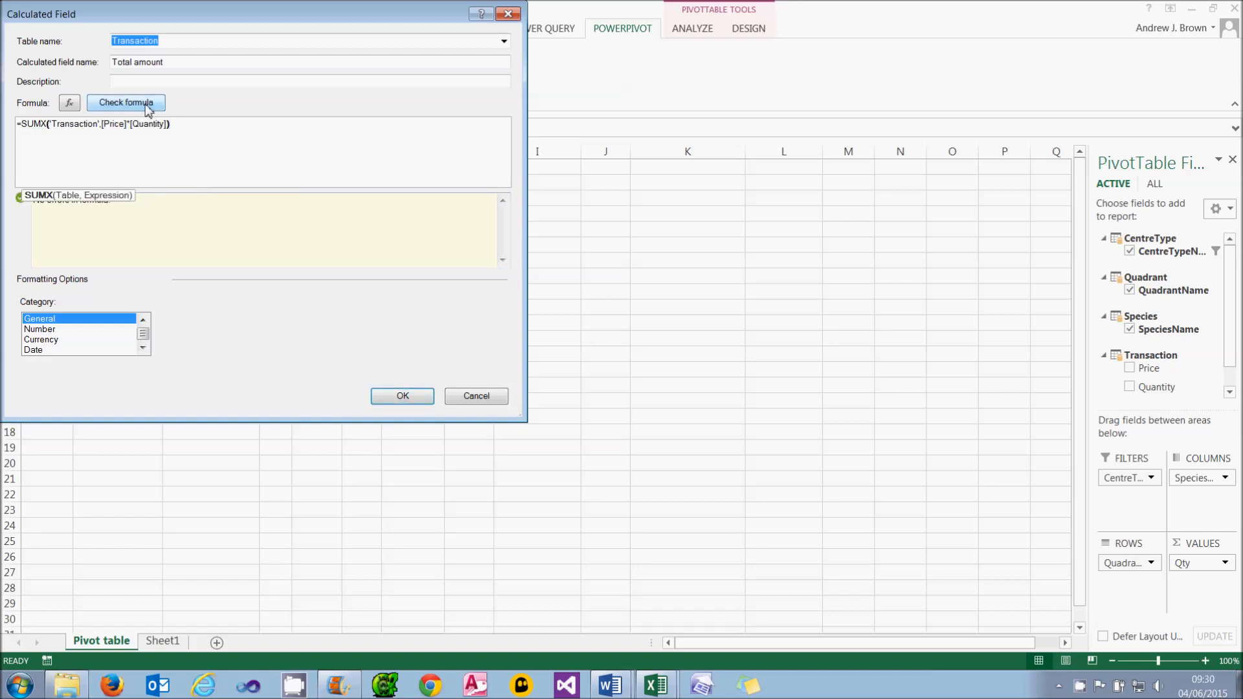
Format Total amount as Currency with the £ symbol and two decimal places, and create the calculated field
click(82, 341)
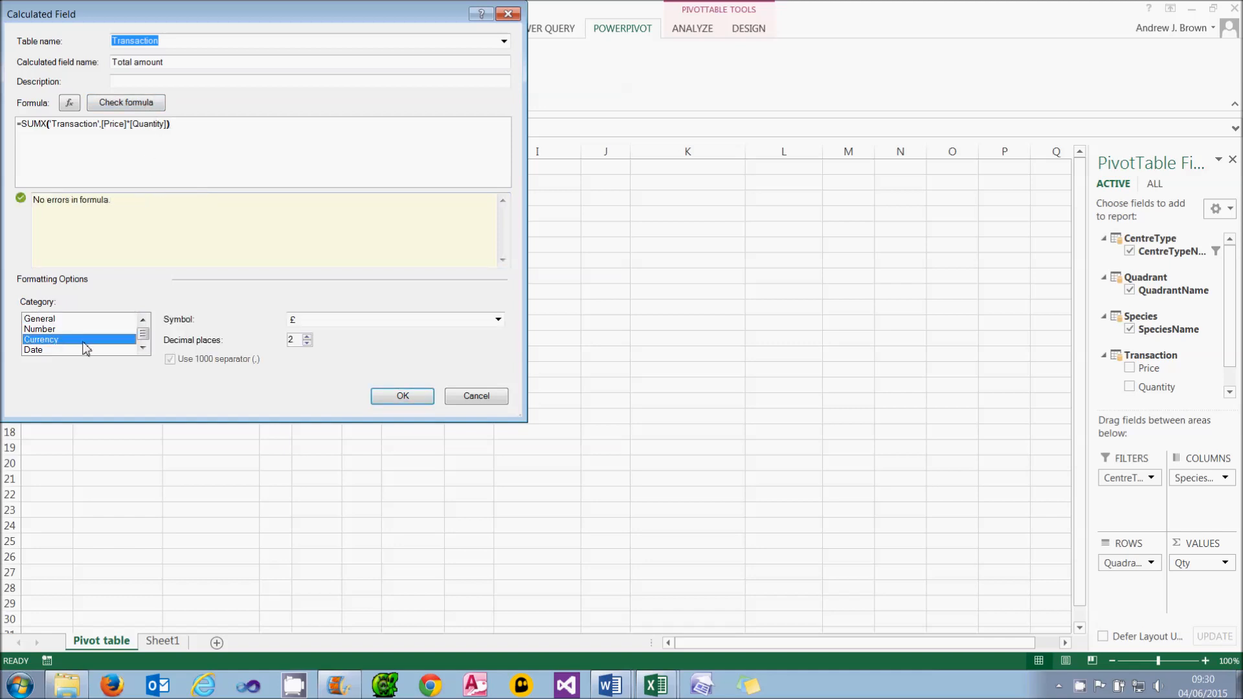
click(328, 322)
click(327, 321)
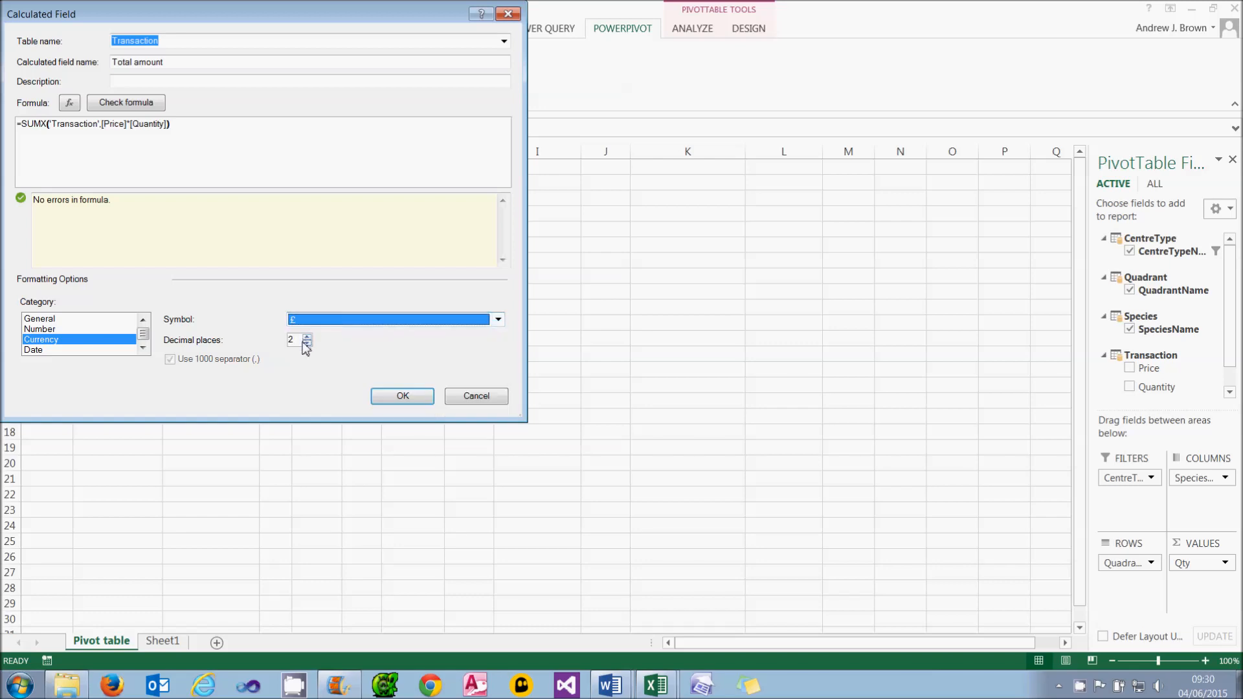
click(390, 397)
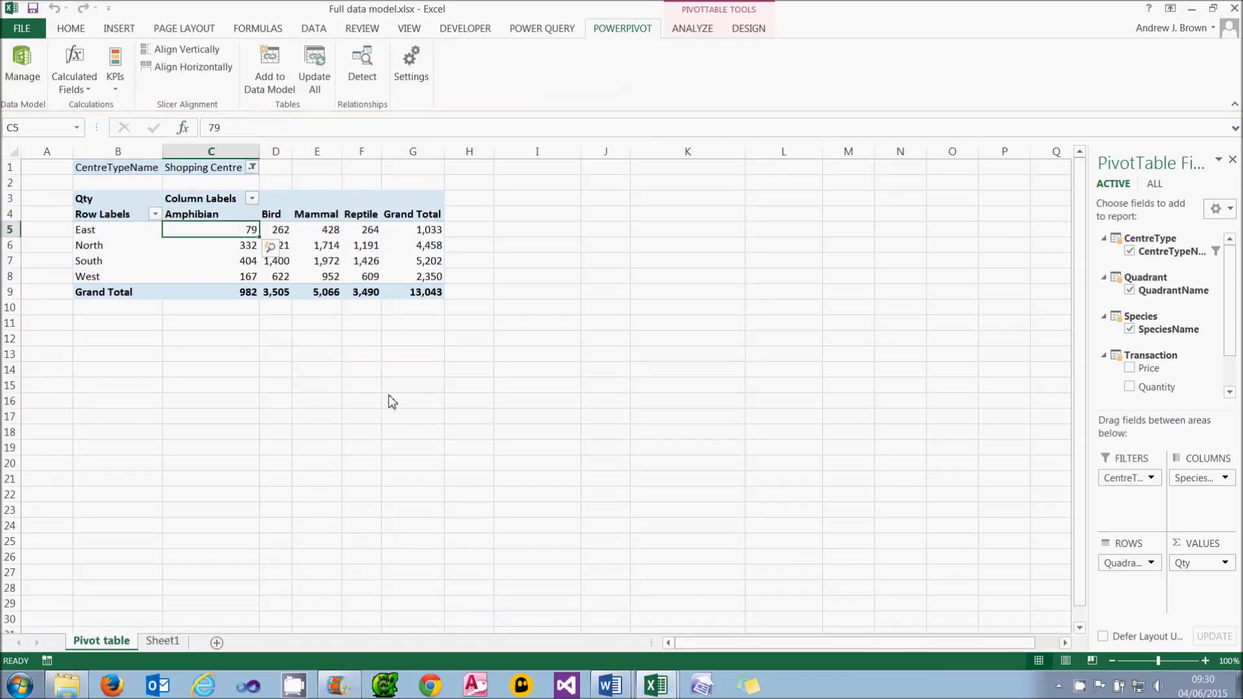
Replace Qty with Total amount as the value shown in the pivot table
click(1229, 392)
click(1157, 383)
click(1229, 392)
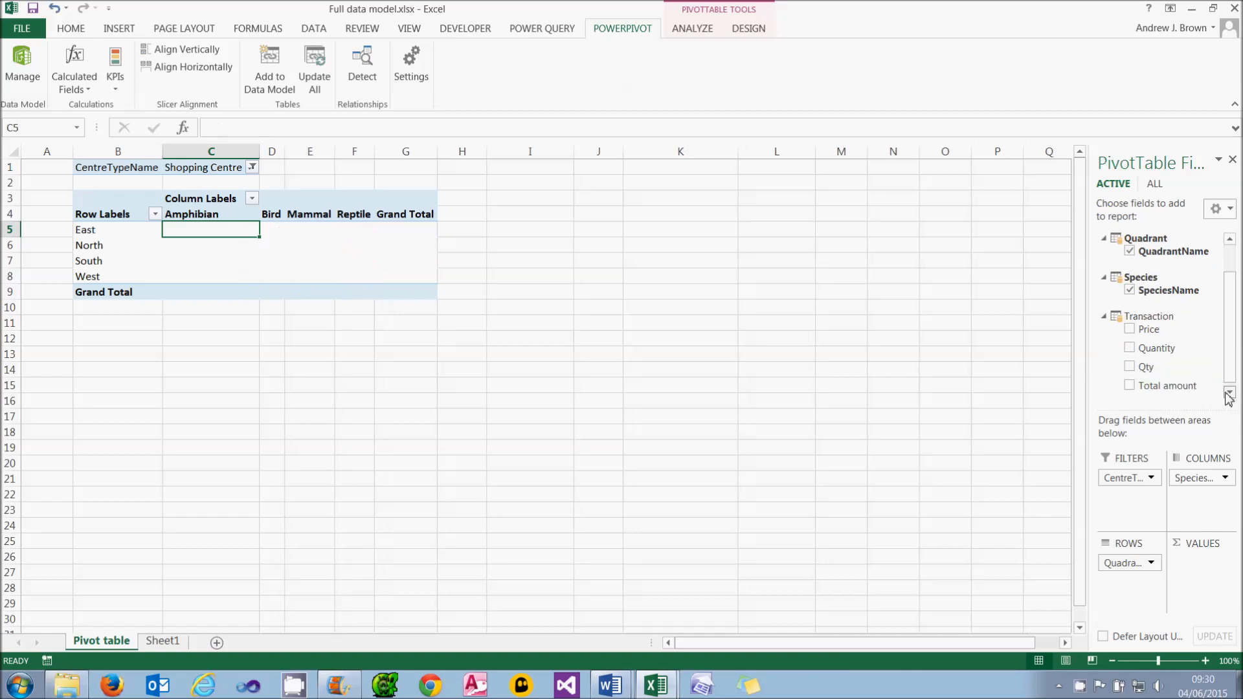
click(1130, 381)
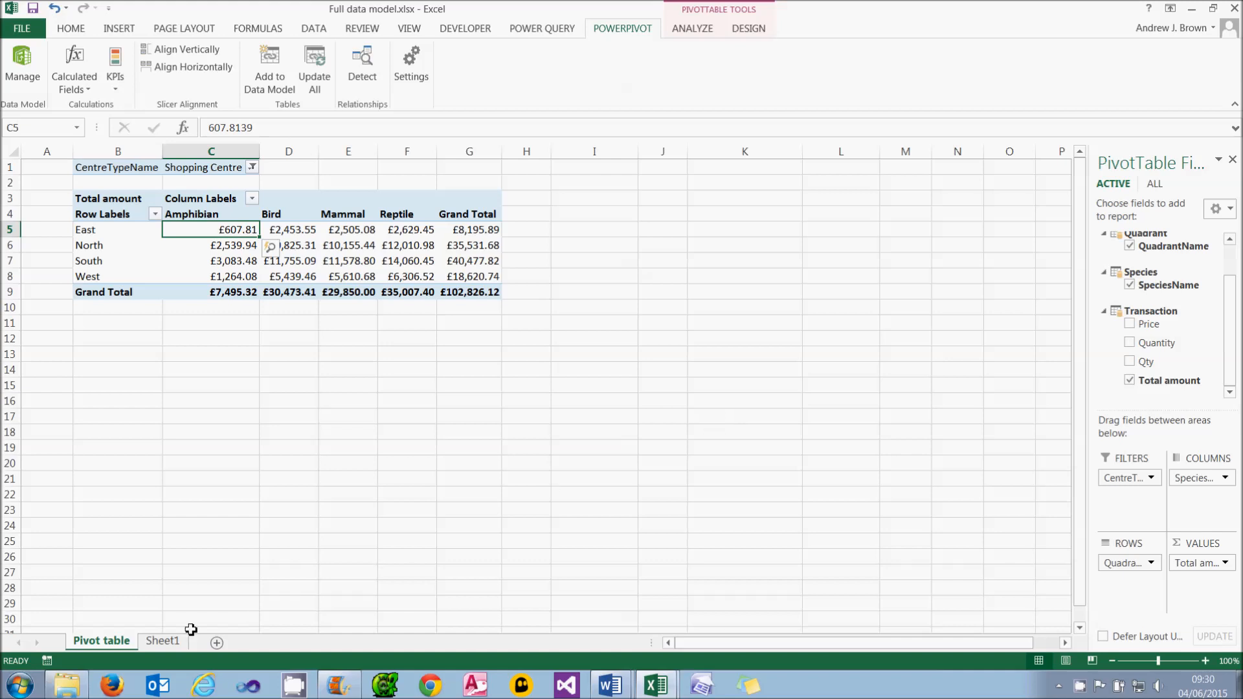
Examine the X functions table on Sheet1 and the numerator and denominator examples on Sheet1 and Sheet2
click(167, 641)
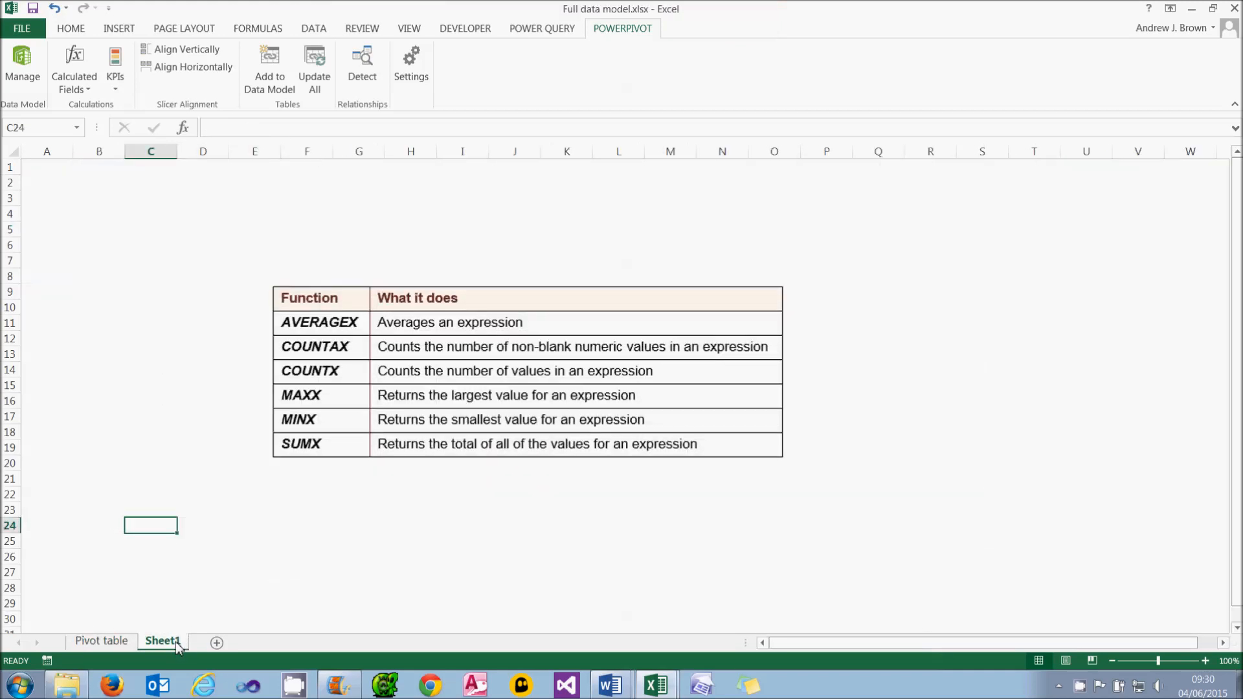
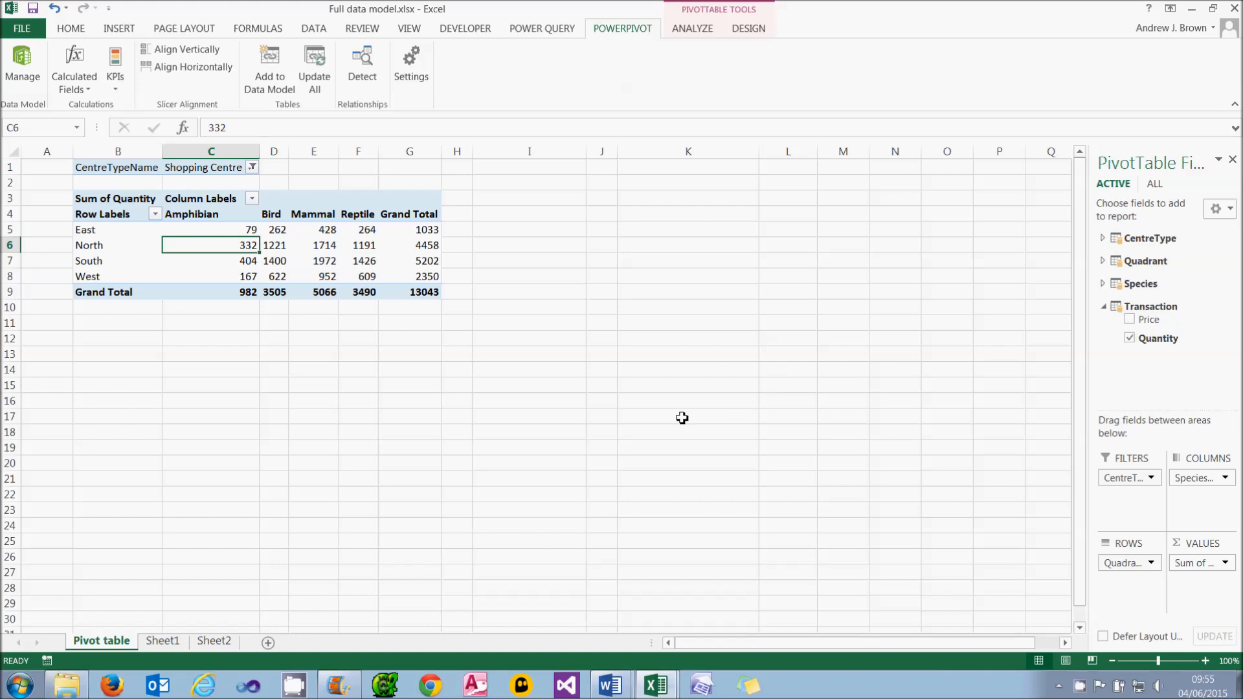
click(170, 644)
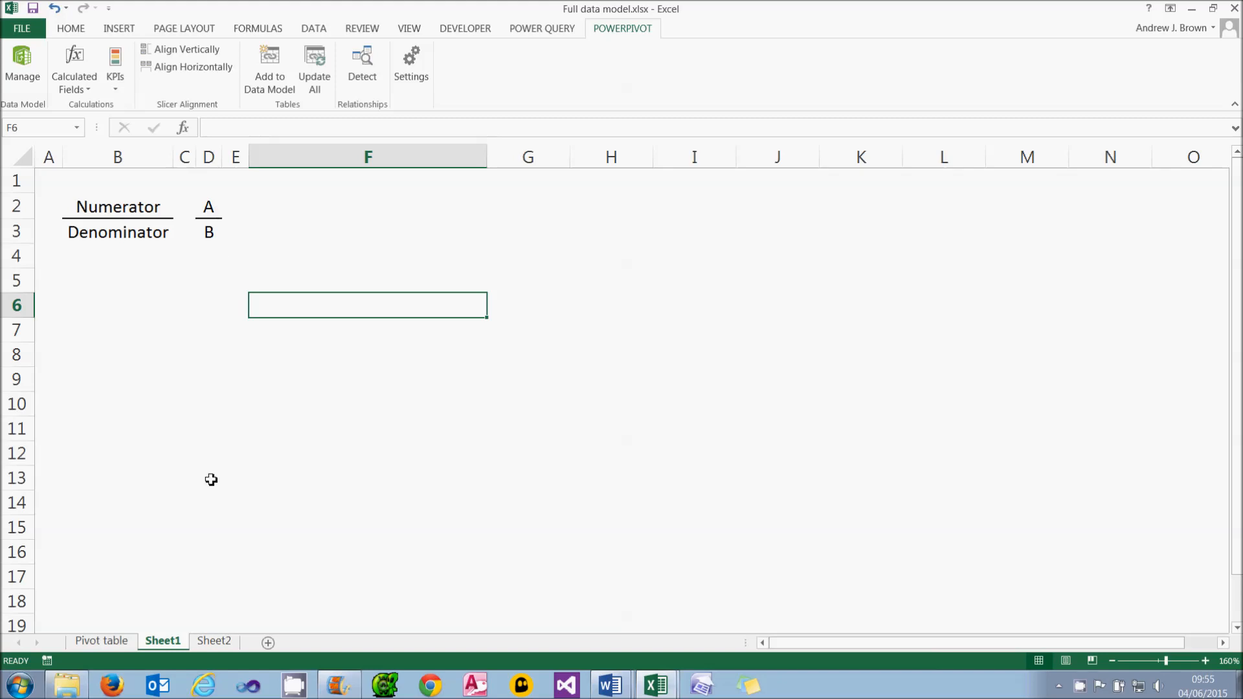
click(225, 642)
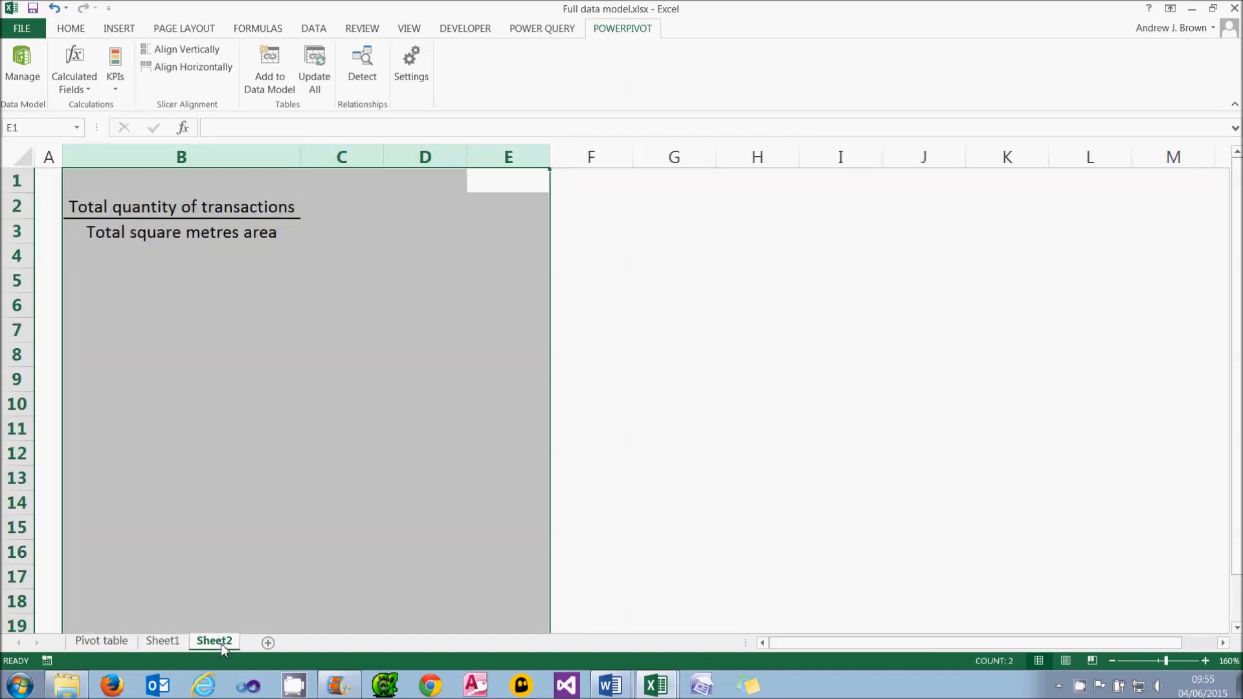
click(186, 210)
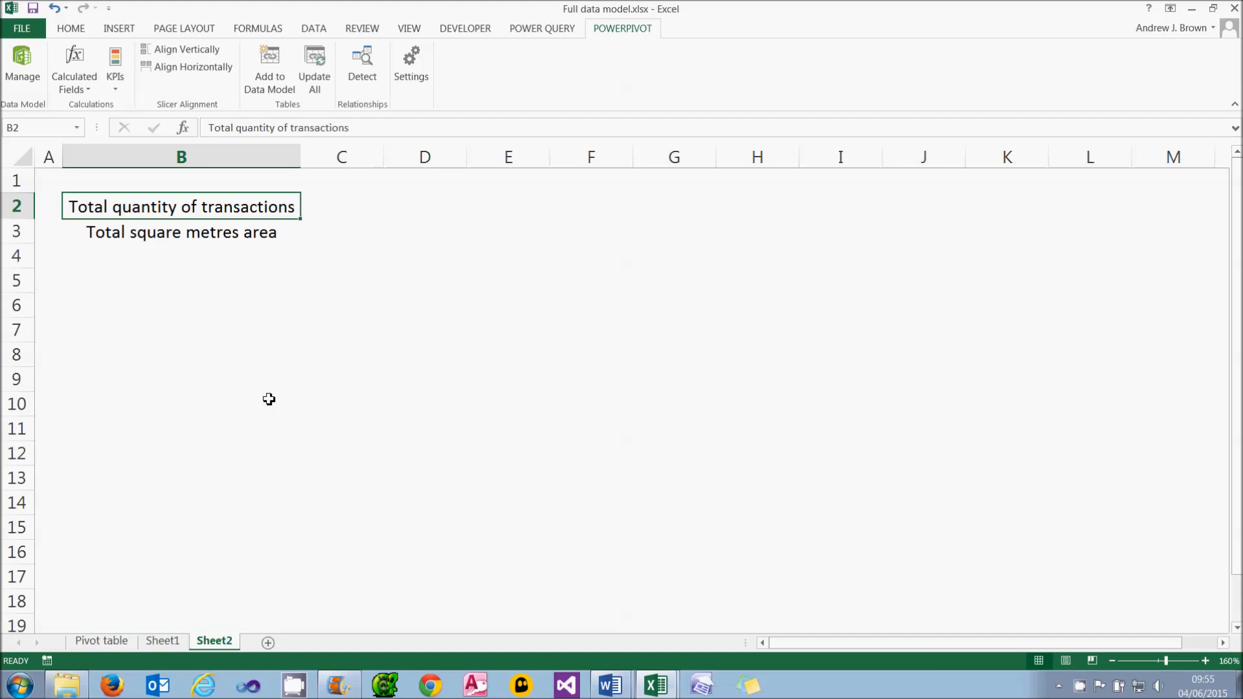
click(256, 236)
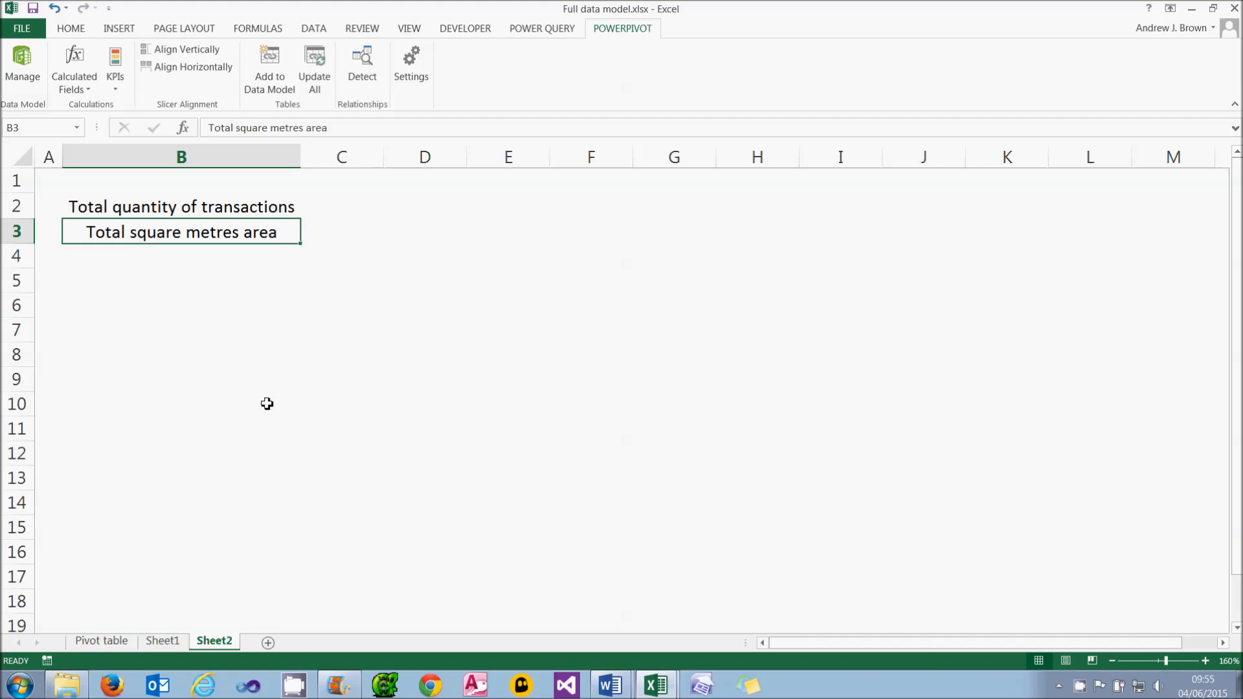
Return to the Pivot table sheet and remove Quantity from the pivot table's values
click(127, 641)
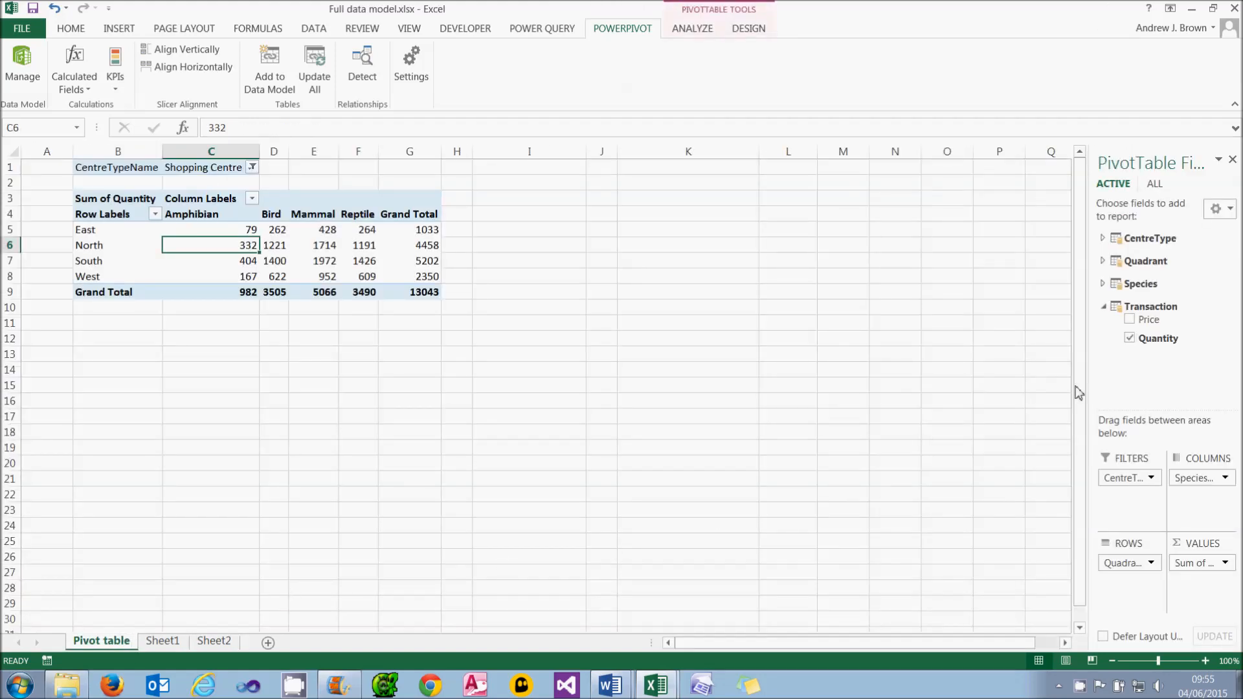
click(1127, 339)
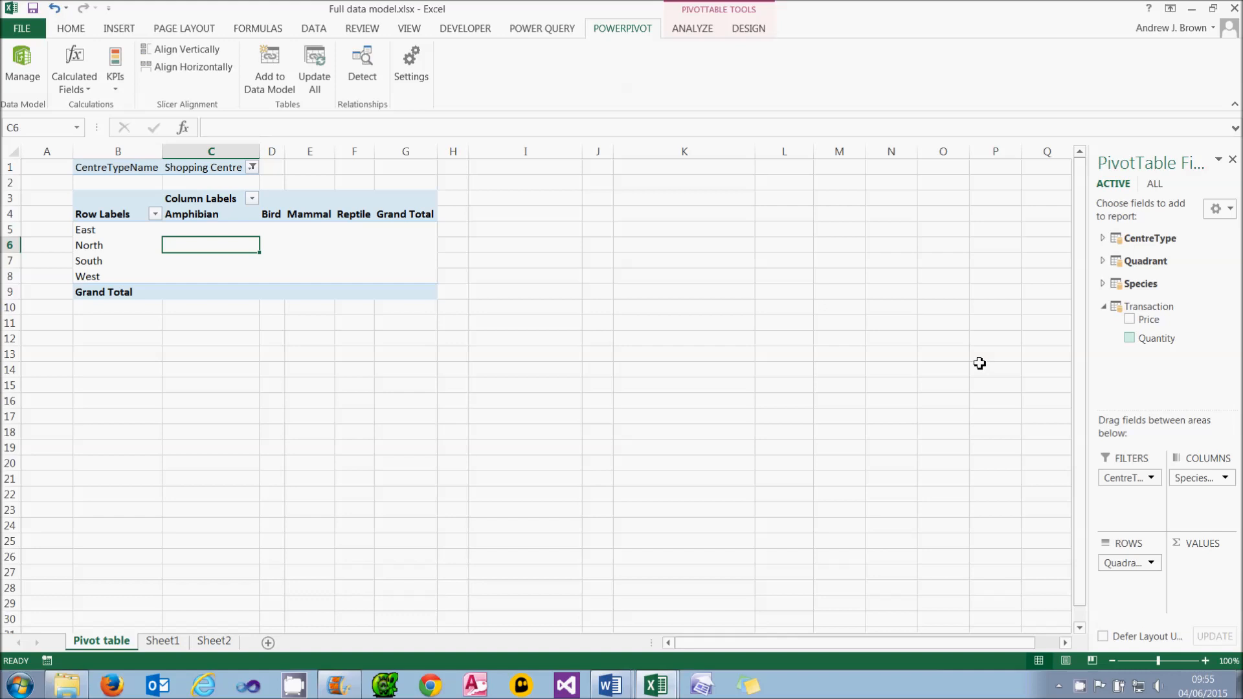
Open the PowerPivot data model and unhide the Centre table from client tools
click(22, 65)
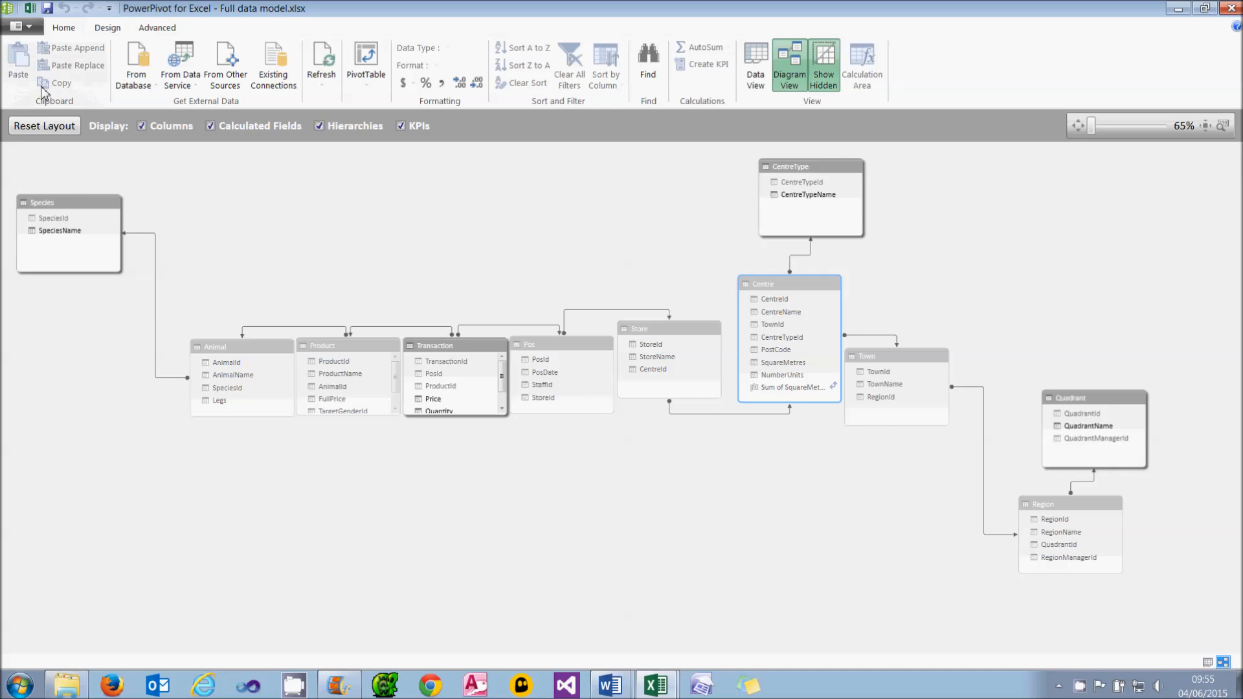
right_click(768, 287)
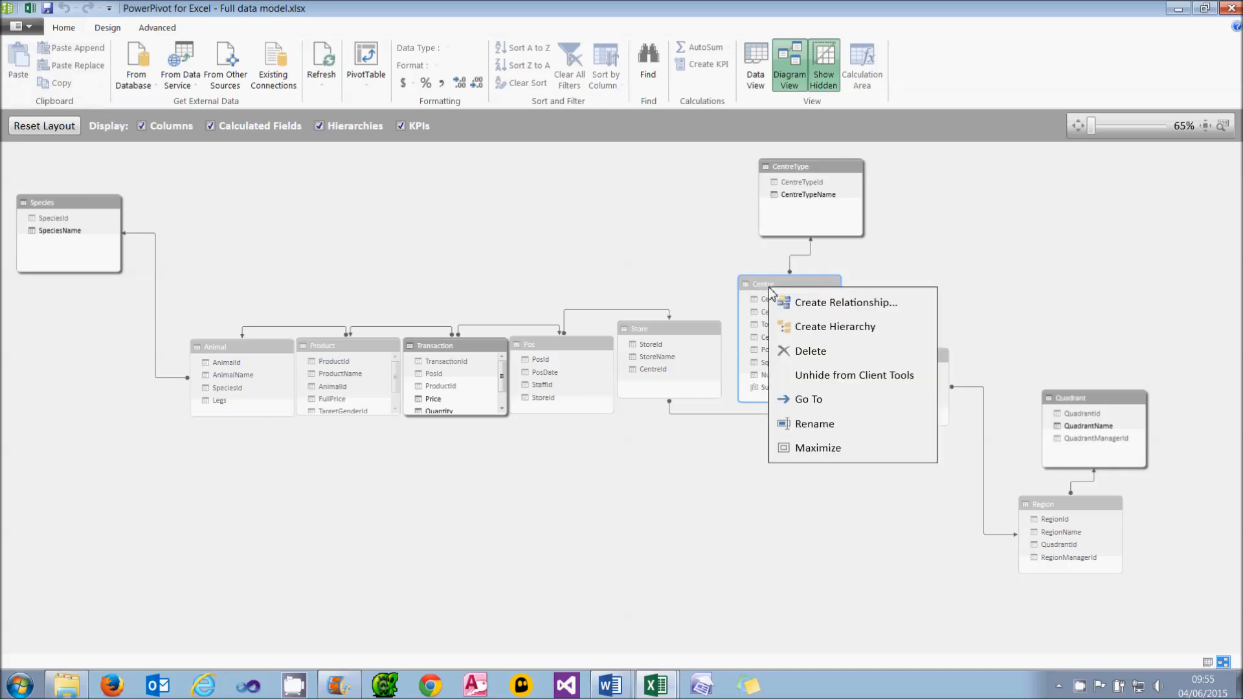
click(828, 381)
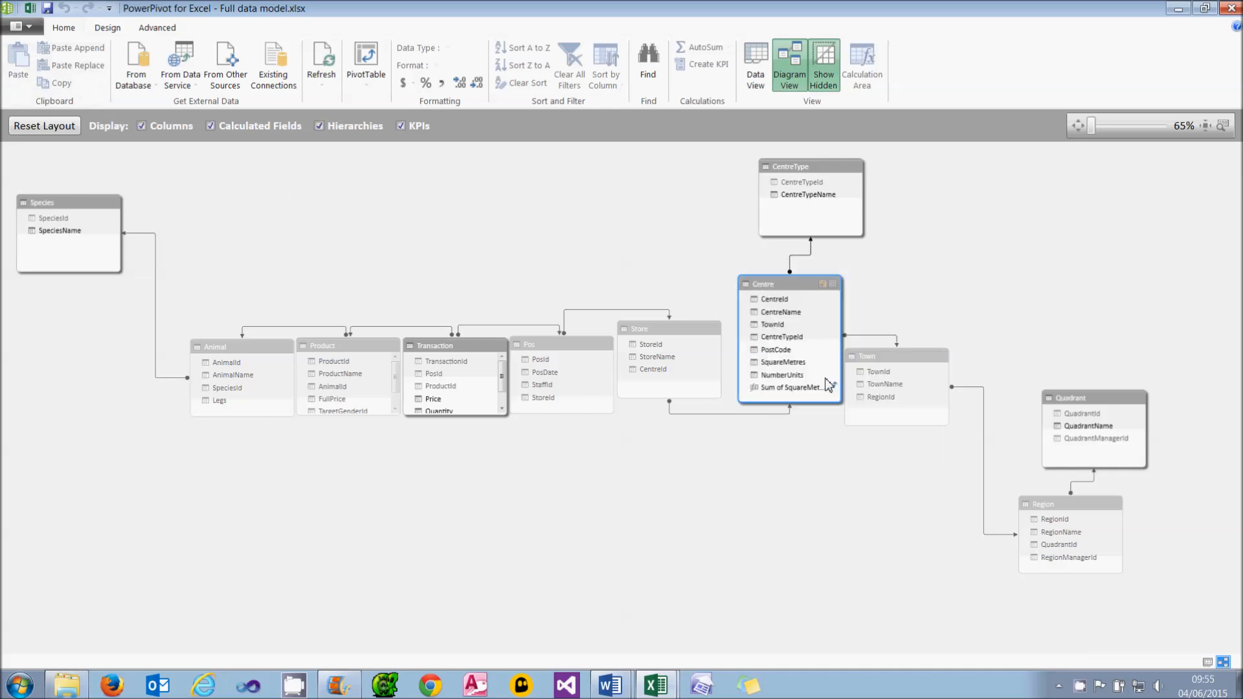
Hide the Centre table's columns from CentreId through PostCode from client tools
click(776, 298)
shift+click(784, 350)
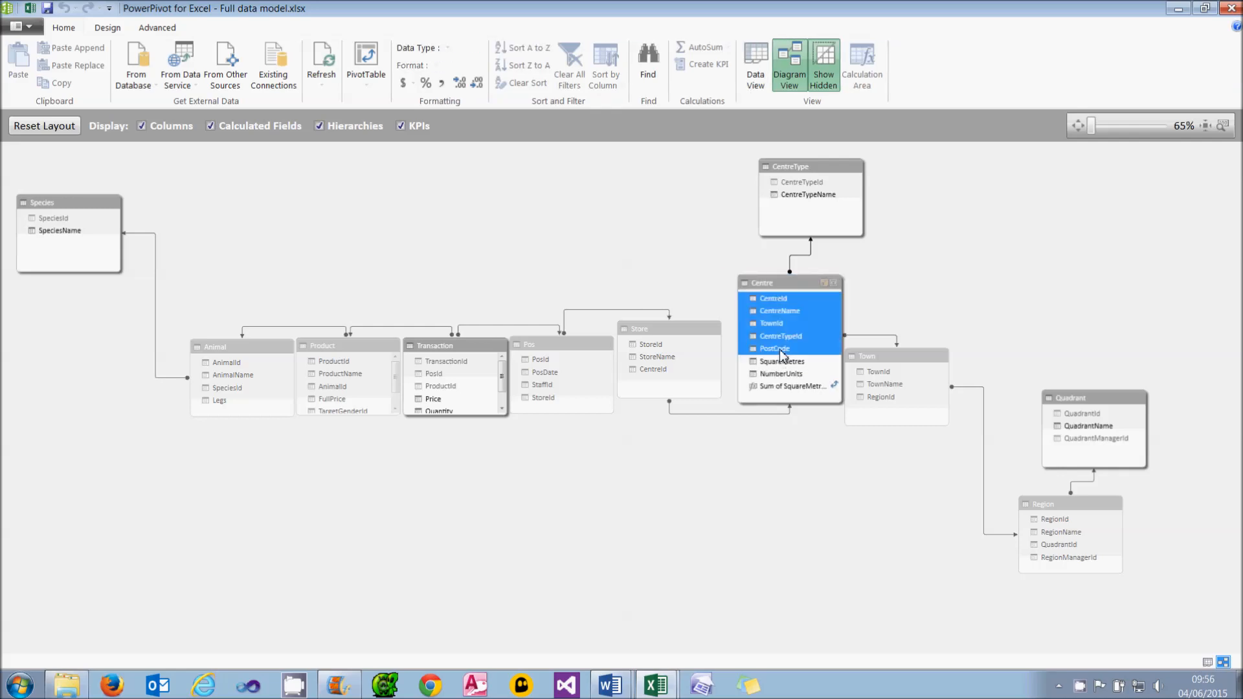
right_click(787, 350)
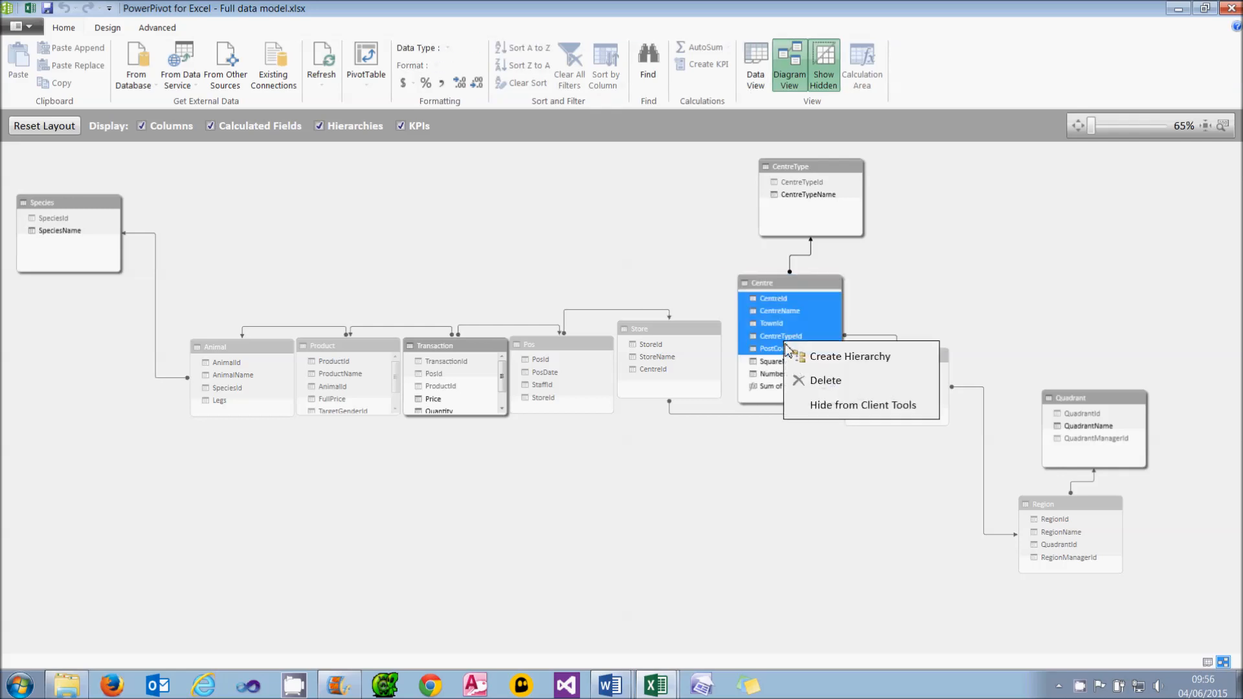
click(822, 409)
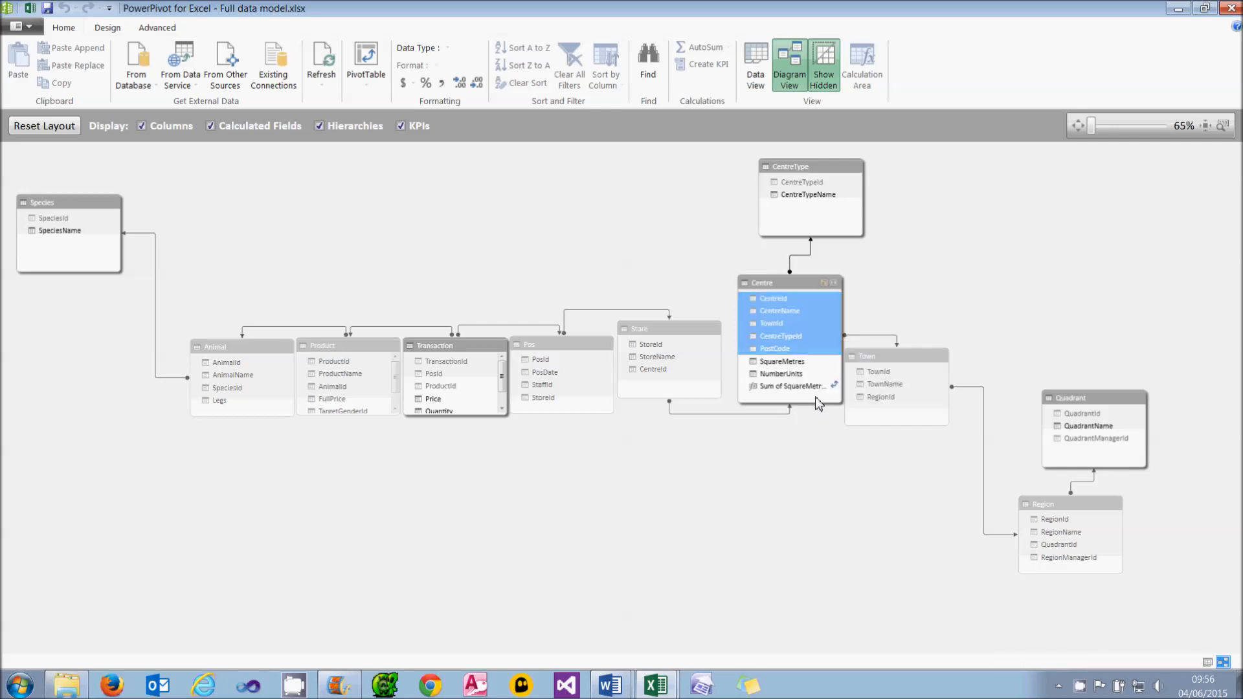
Delete the Sum of SquareMetres calculated field from the Centre table
click(808, 387)
right_click(808, 387)
click(825, 397)
click(699, 445)
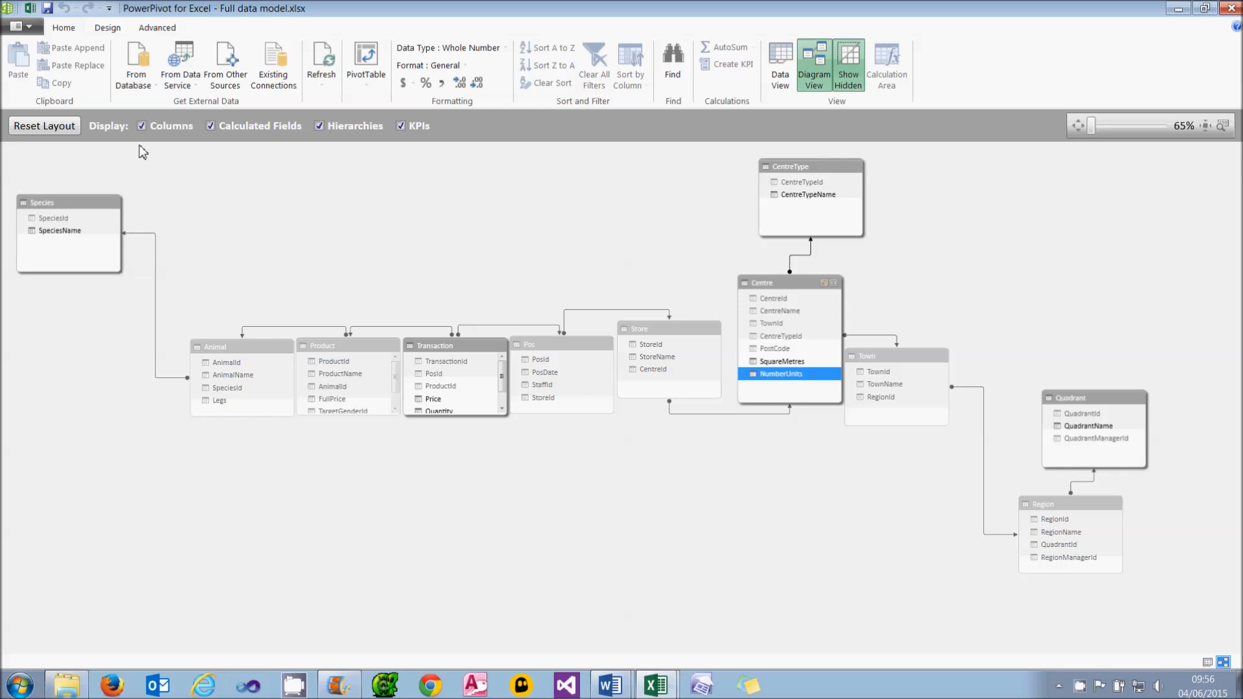
Return to the workbook and start a new calculated field in the Centre table named Number of transactions
click(31, 9)
click(77, 84)
click(101, 108)
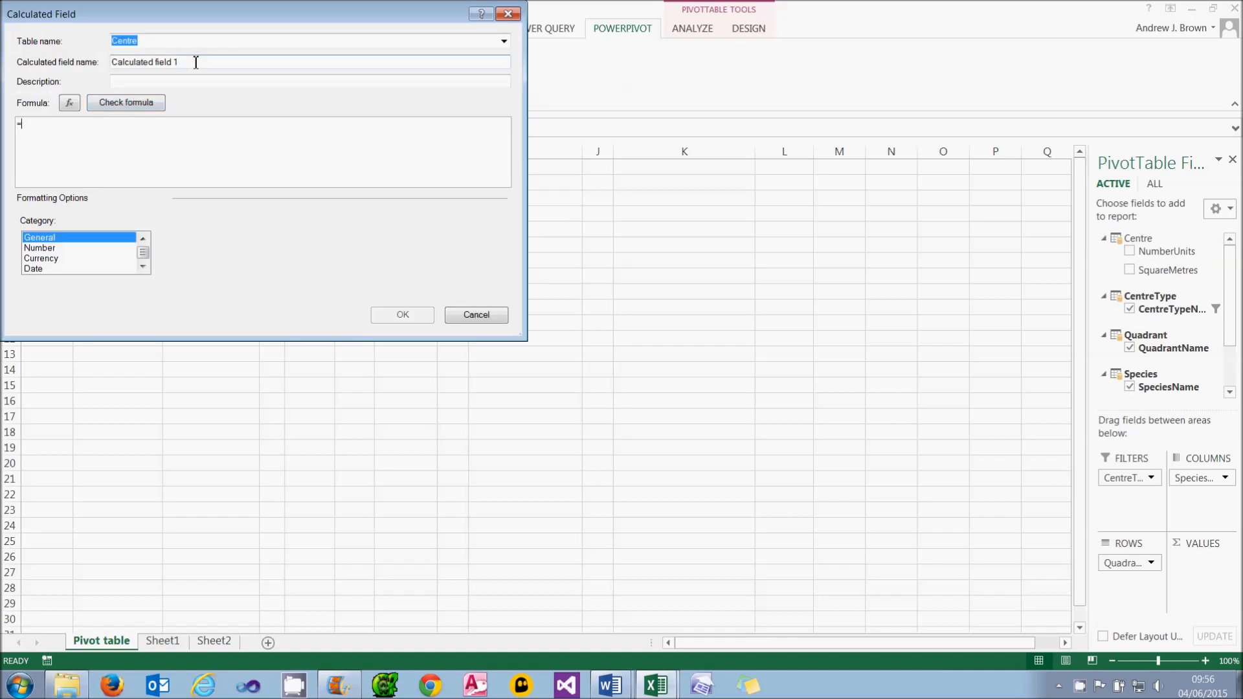
drag(195, 62, 99, 59)
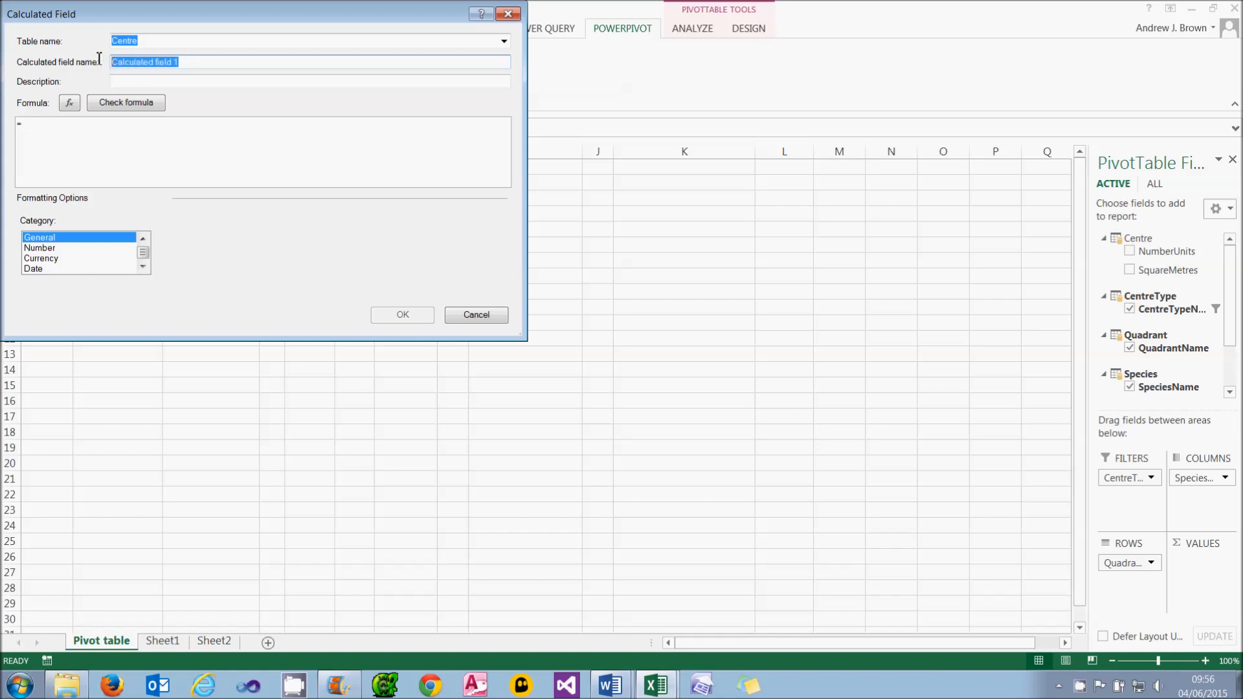
text(Number of transatction)
key(BackSpace)
key(BackSpace)
key(BackSpace)
key(BackSpace)
key(BackSpace)
key(BackSpace)
text(ctions)
key(Tab)
Enter the formula =COUNTROWS('Transaction') for the Number of transactions field
click(106, 122)
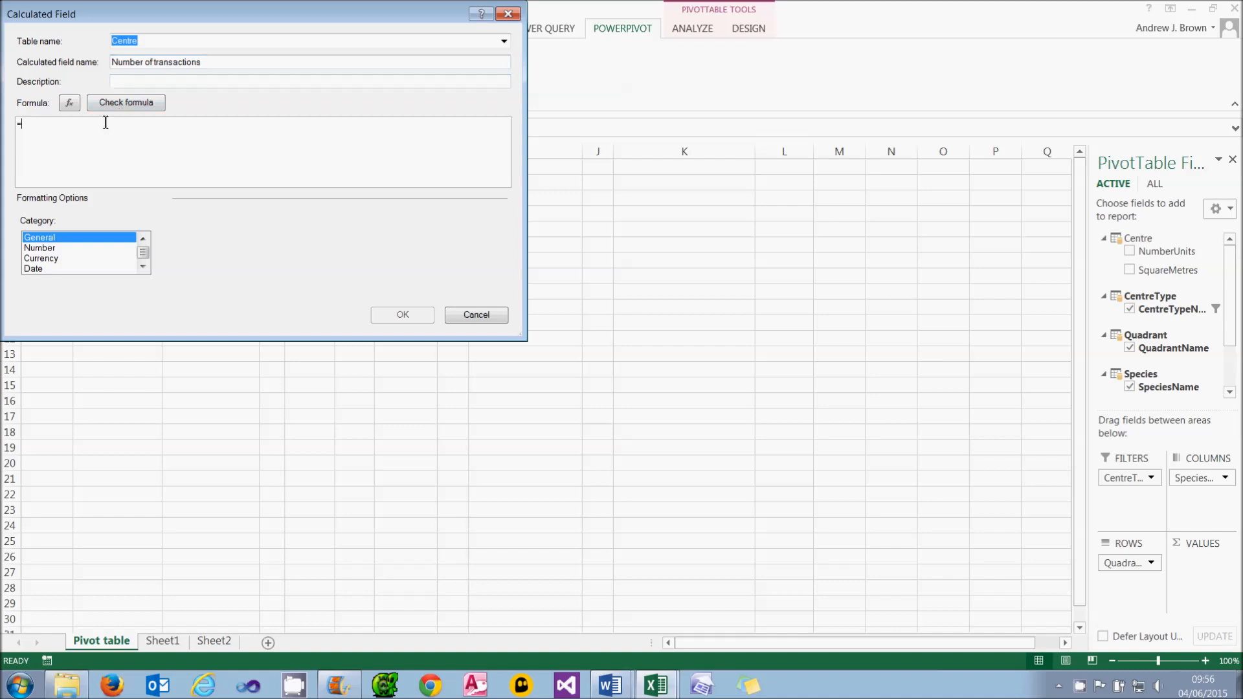
key(Caps_Lock)
text(COUNTROWS()
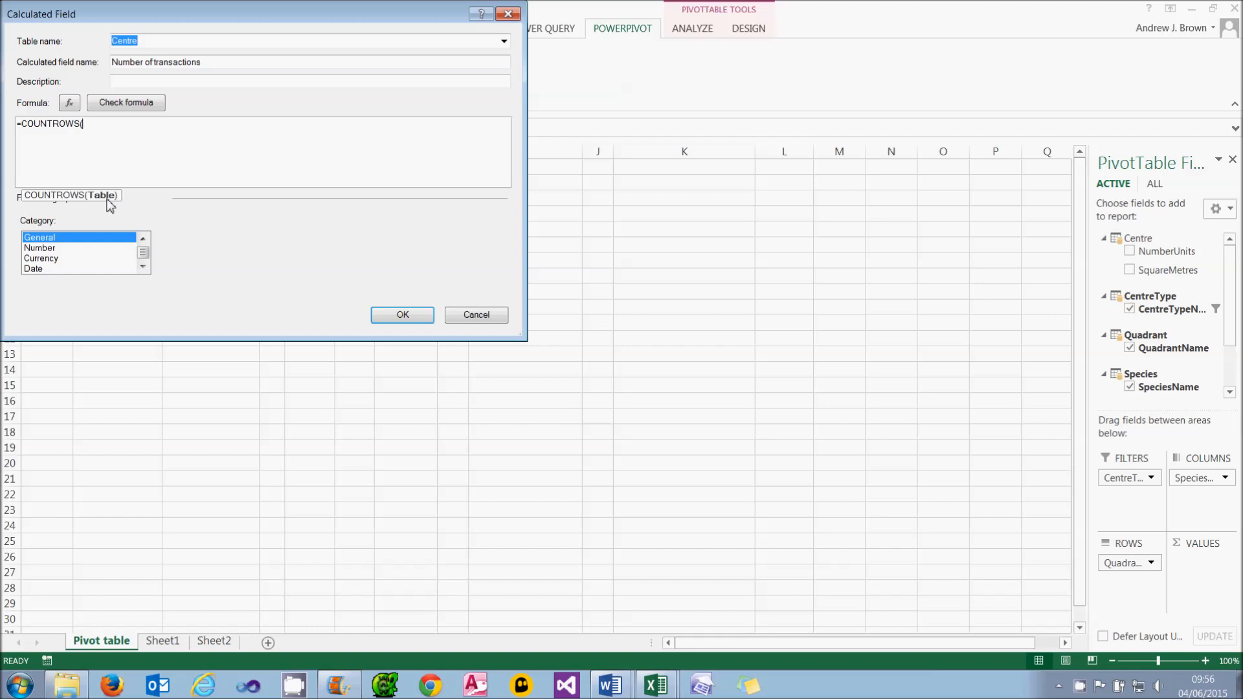
text('TR)
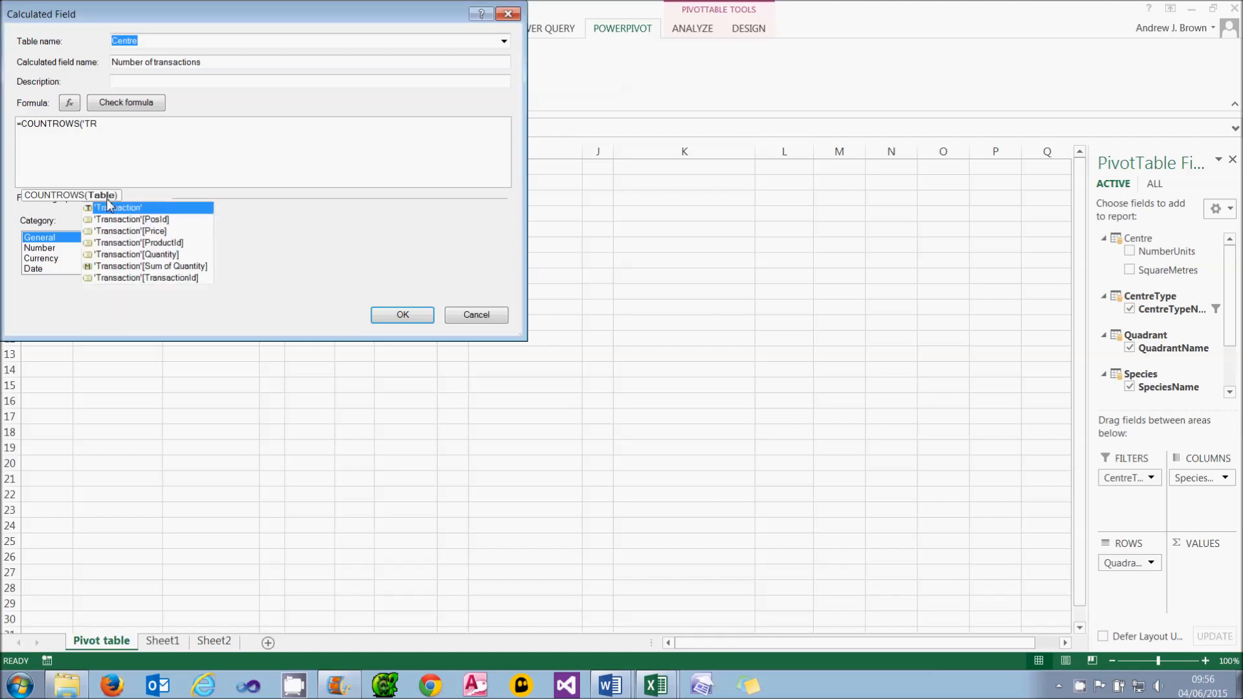
key(Tab)
text())
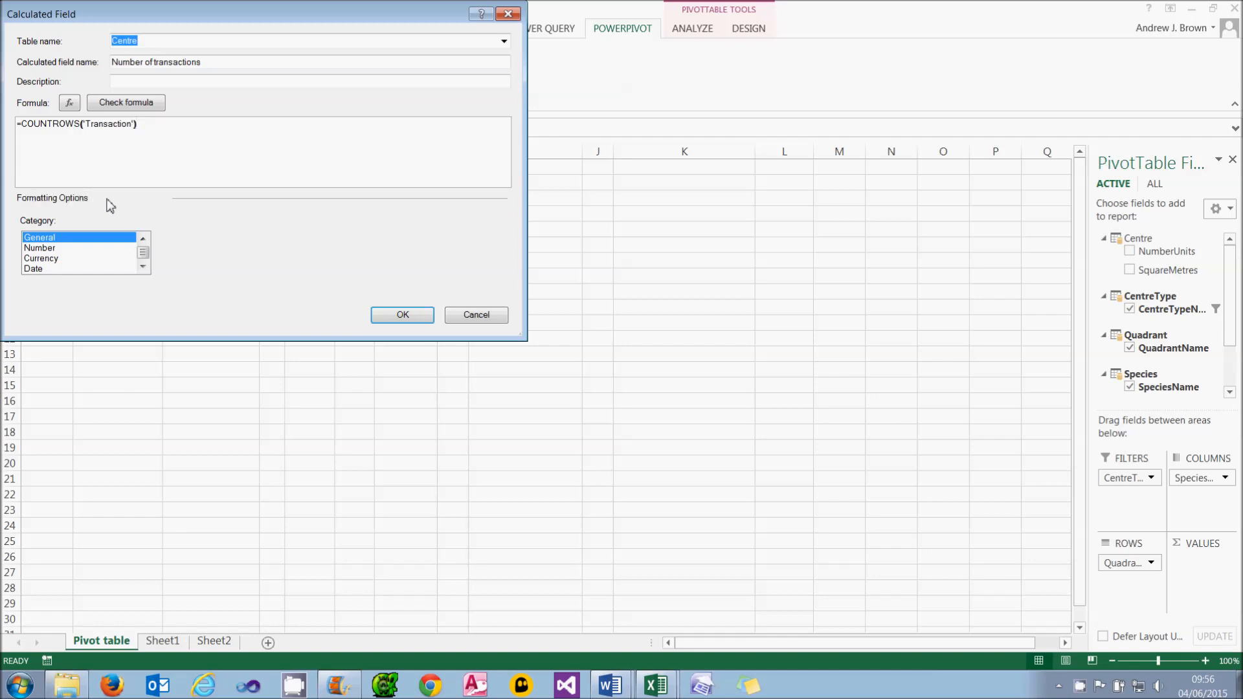
Format Number of transactions as a whole number with the 1000 separator and create the calculated field
click(77, 249)
click(341, 240)
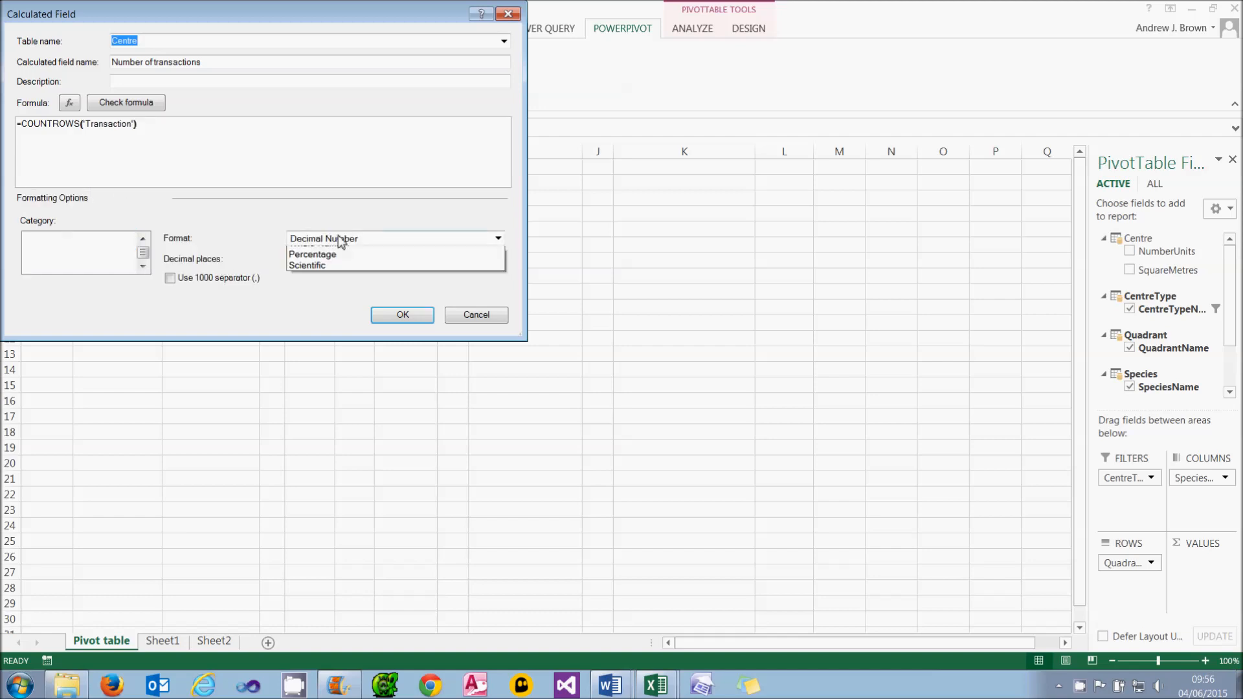
click(311, 264)
click(202, 271)
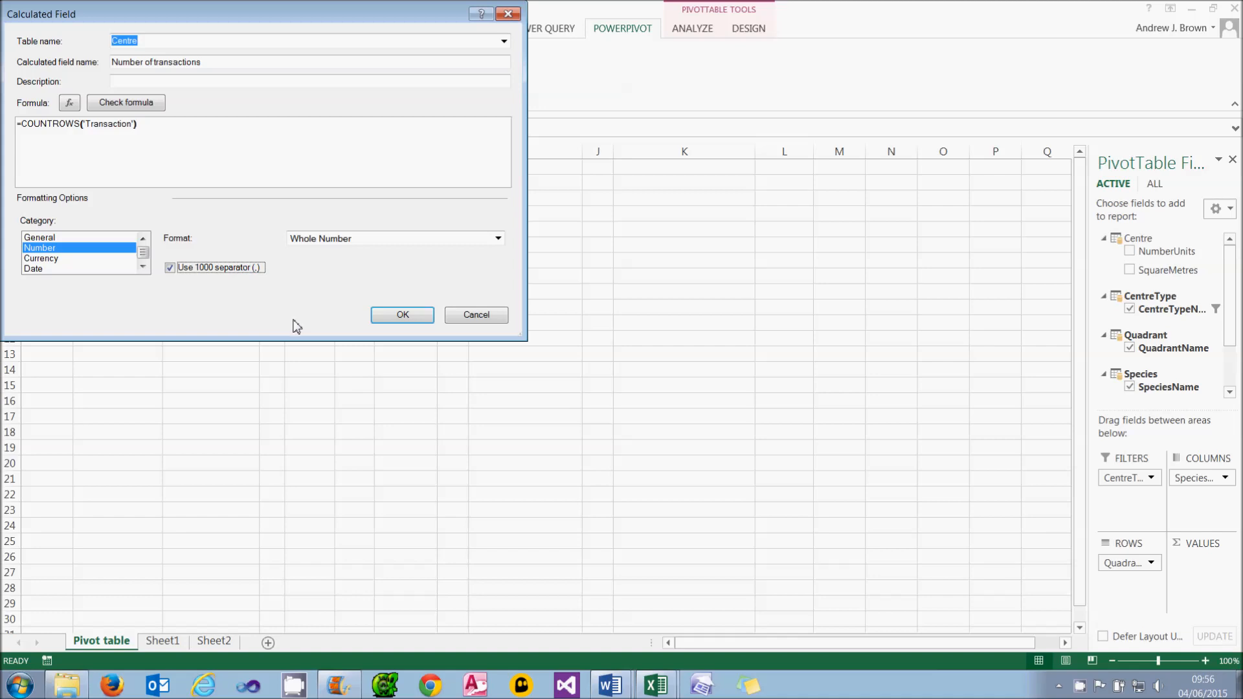
click(399, 314)
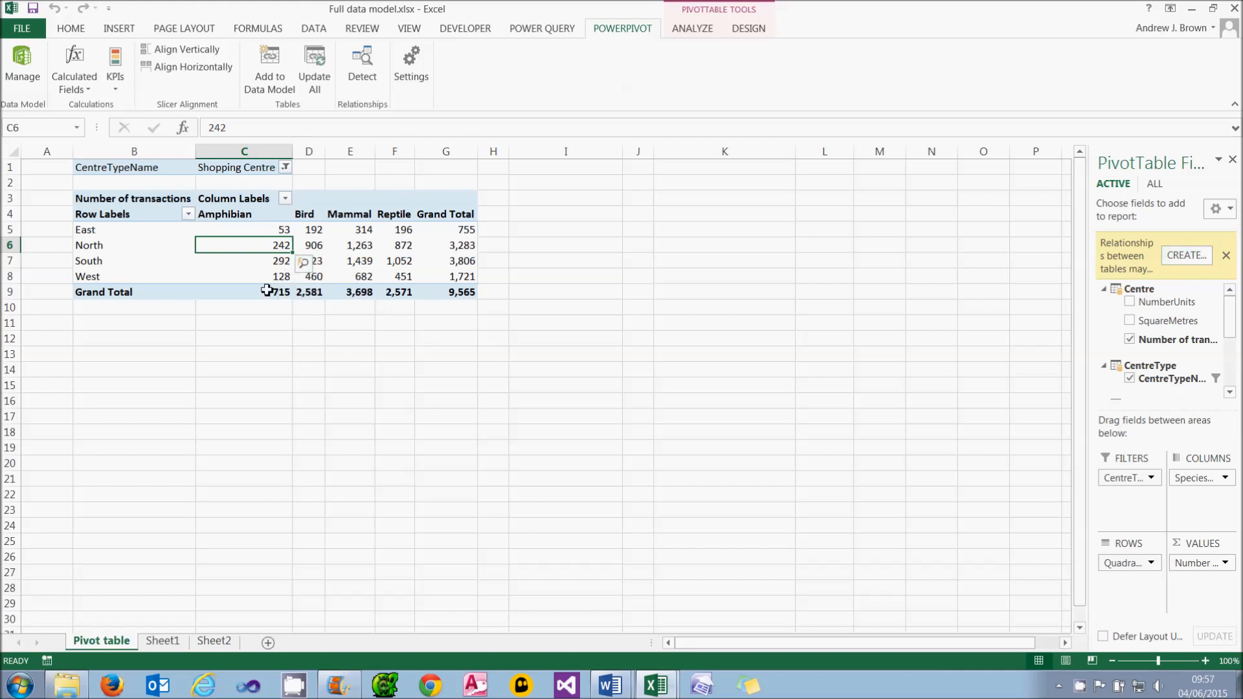
Open and dismiss the Create Relationship dialog, review the table relationships in the data model diagram, and return to the workbook
mouse_move(266, 291)
click(1197, 258)
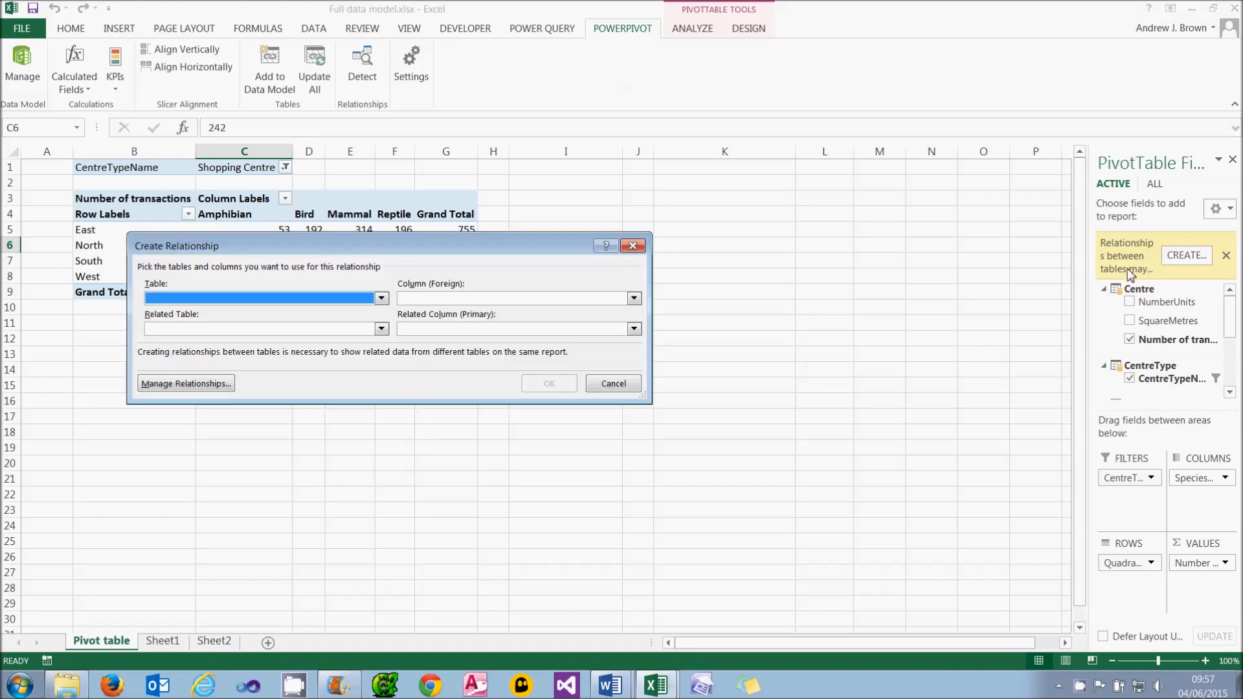
click(629, 389)
click(23, 62)
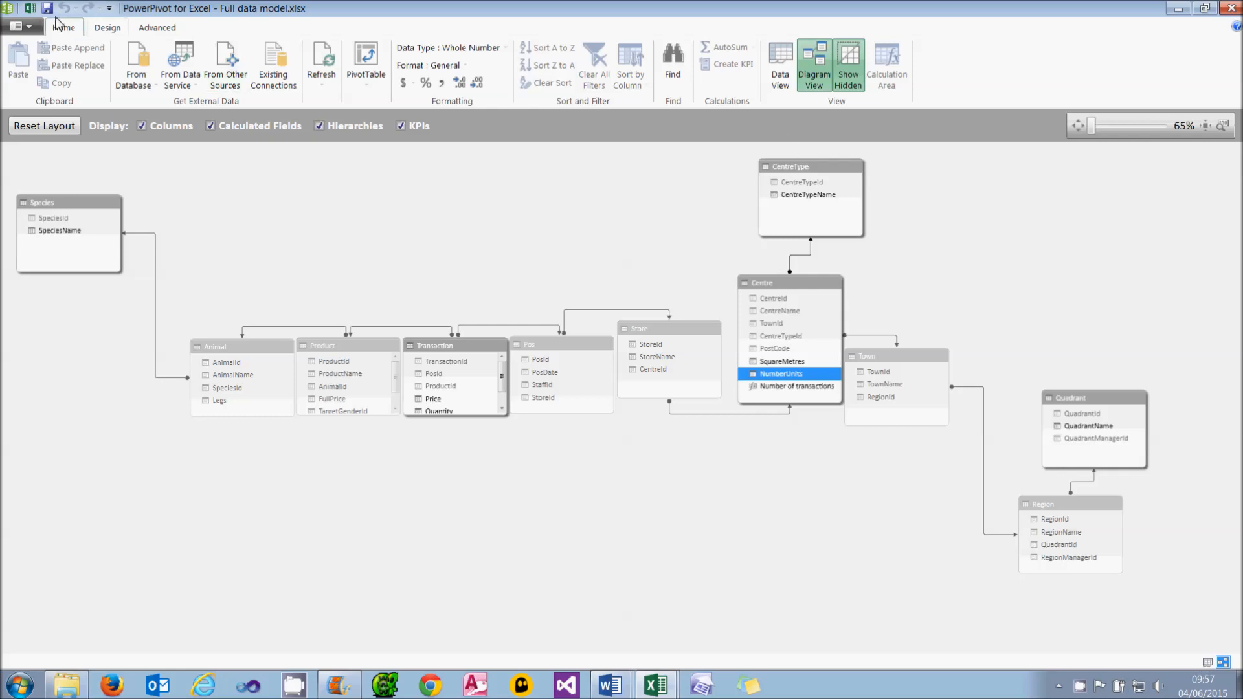
click(31, 9)
Start another calculated field in the Centre table and name it Ratio
click(84, 90)
click(92, 109)
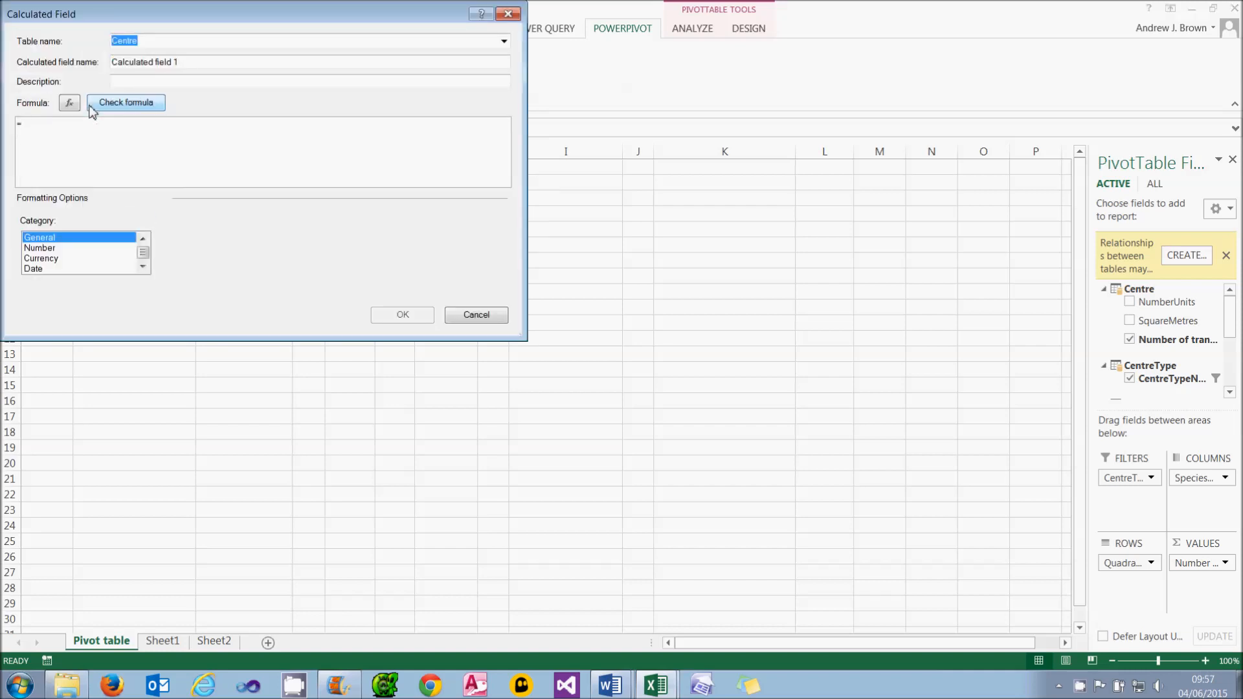
drag(186, 61, 101, 58)
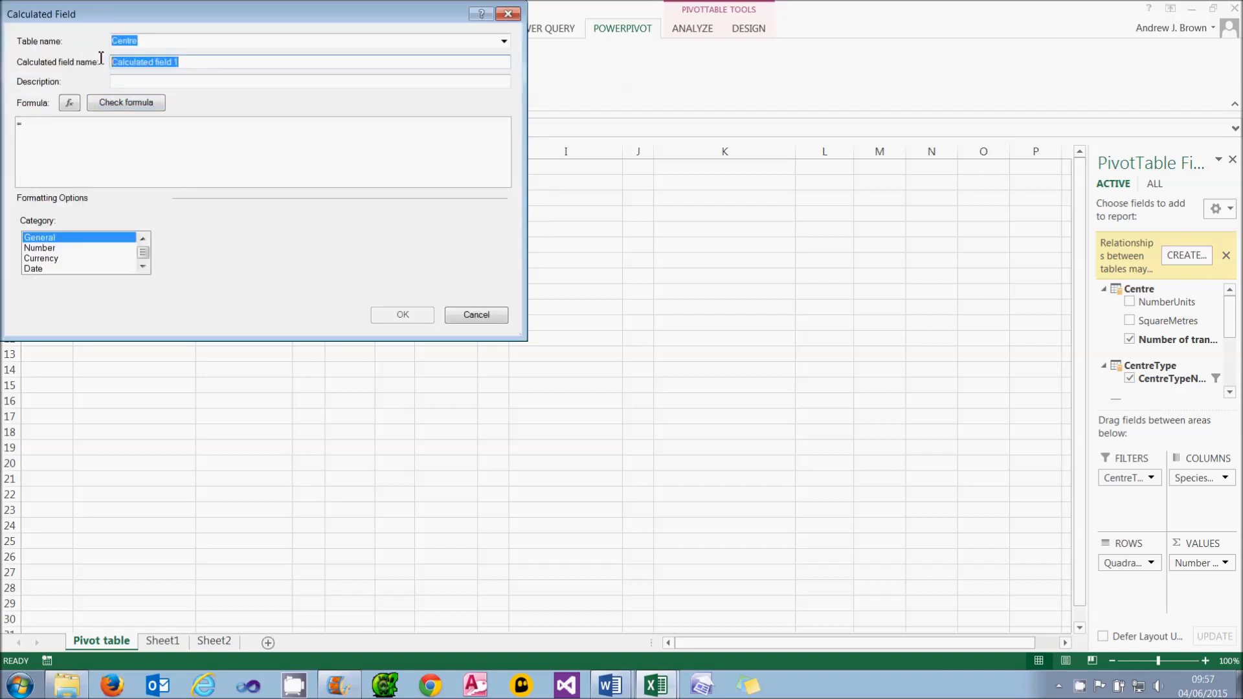
text(aVE)
key(BackSpace)
key(BackSpace)
key(BackSpace)
key(Caps_Lock)
text(Ratio)
key(Tab)
key(Tab)
key(Tab)
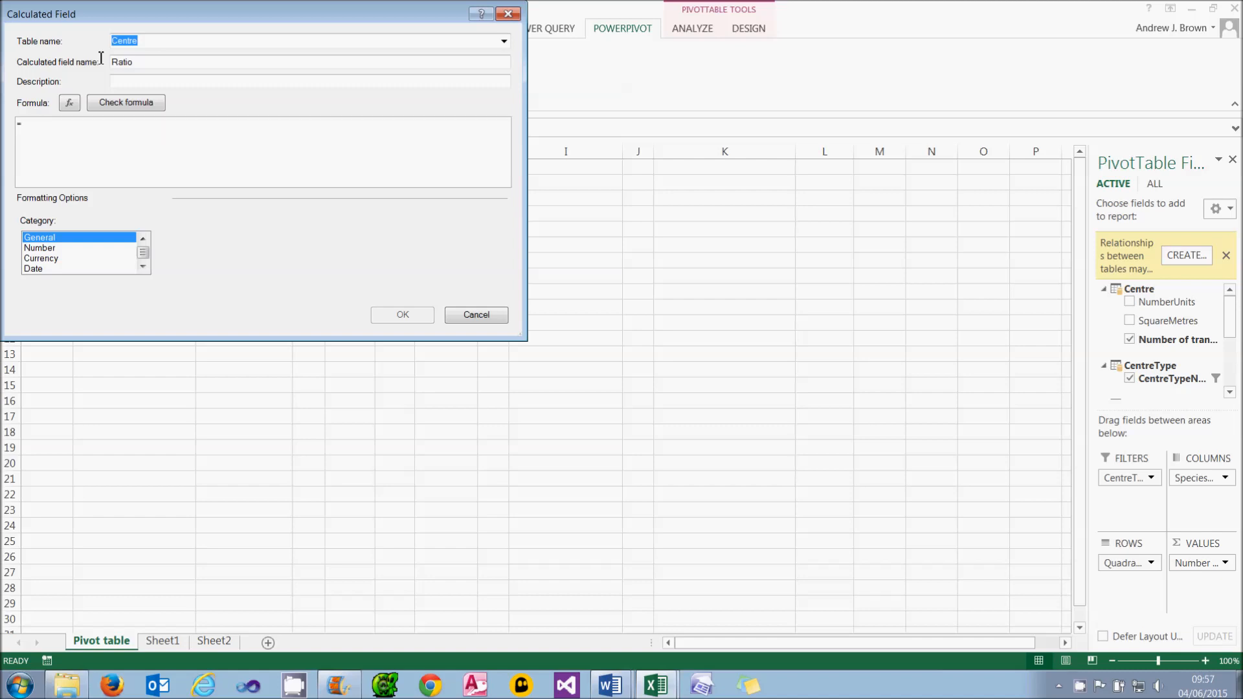
Enter the formula =[Number of transactions] / [SquareMetres] for Ratio and check it for errors
text([)
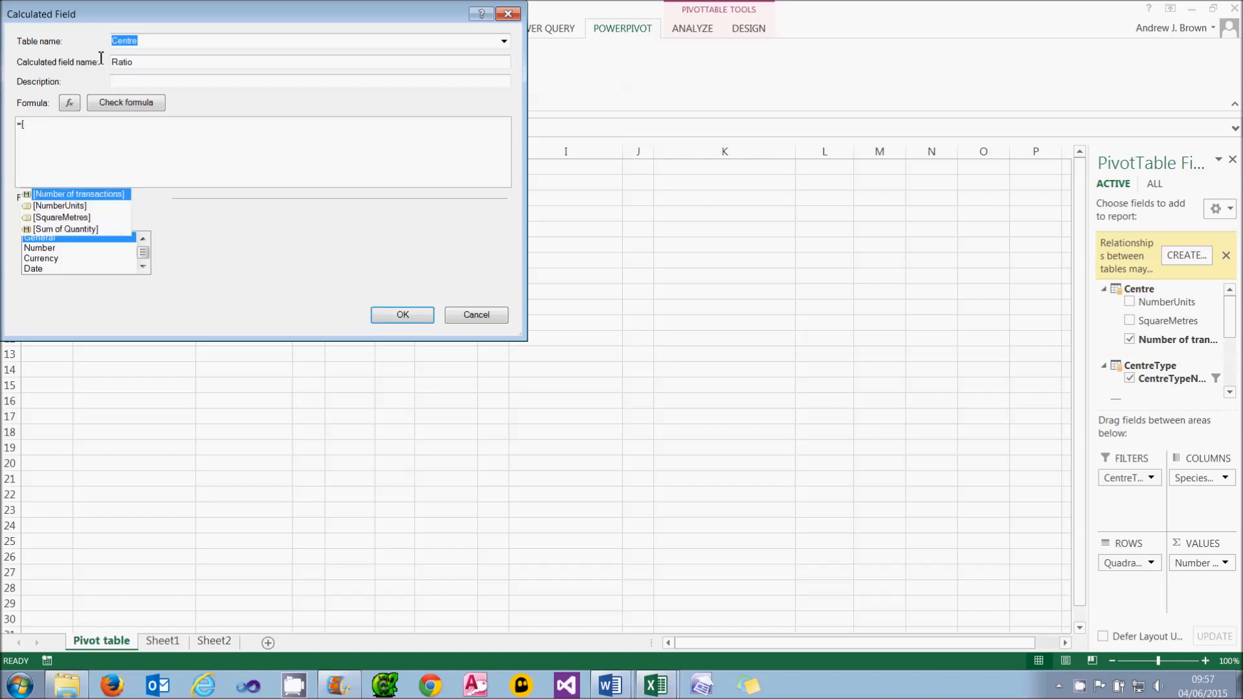
double_click(74, 194)
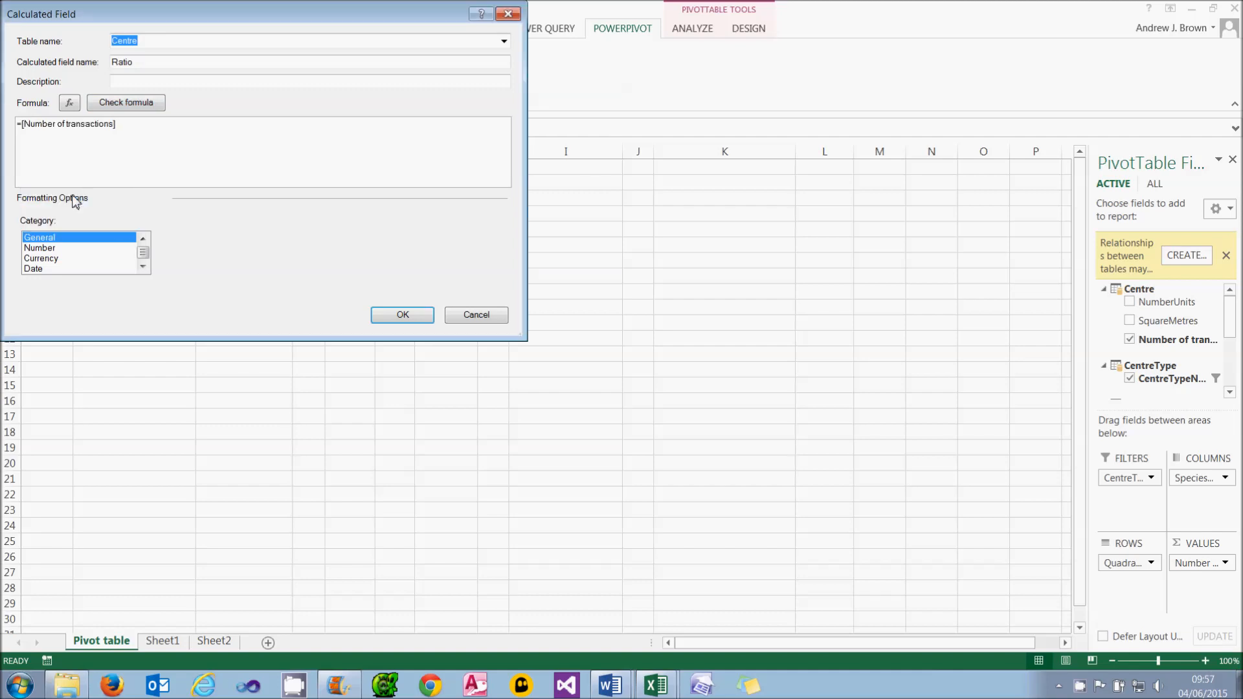
text(/ [)
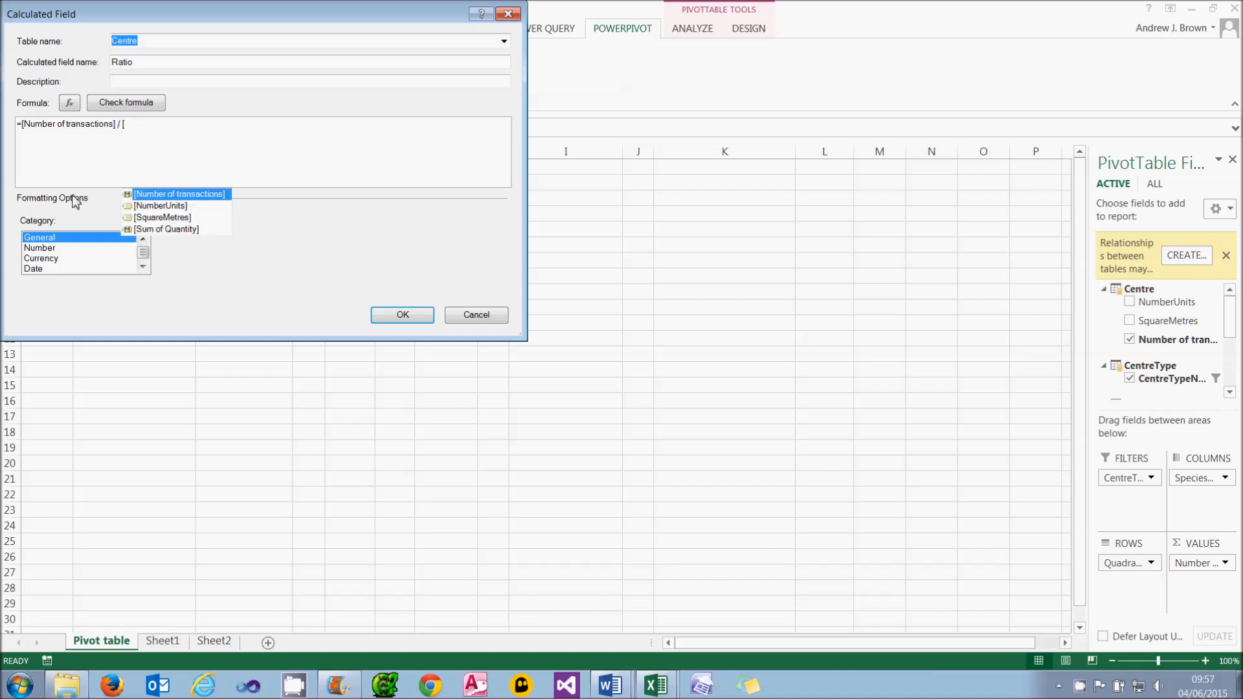
double_click(150, 218)
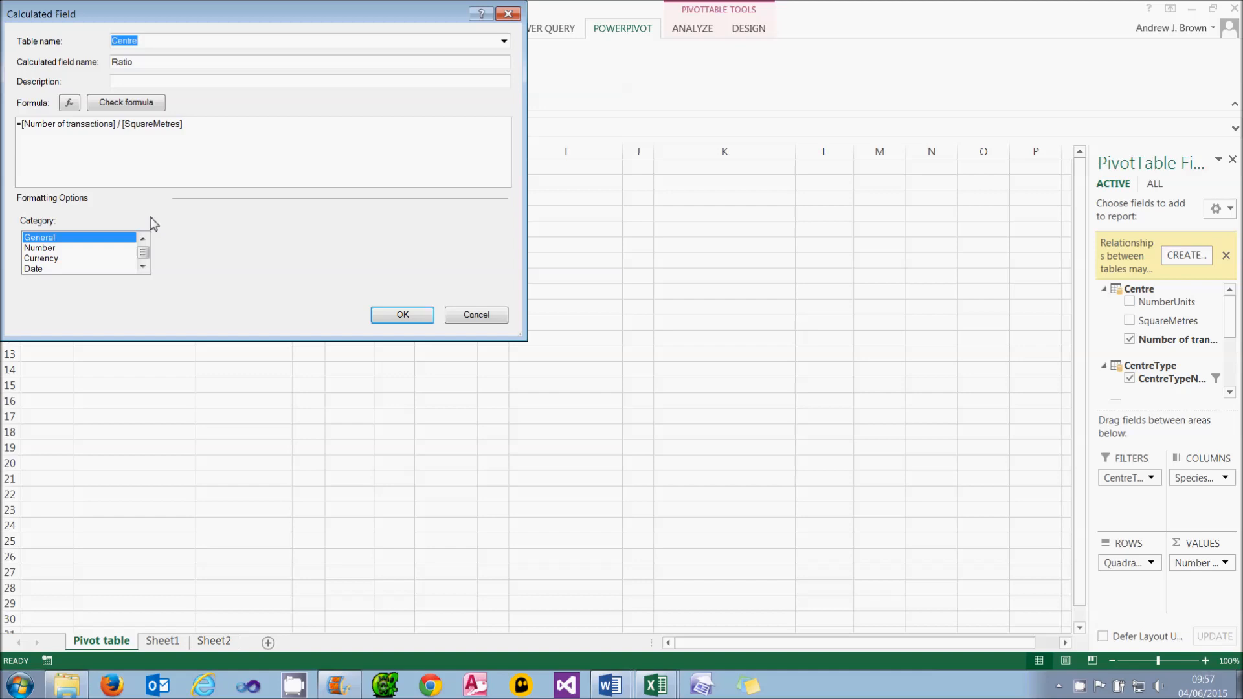
click(143, 105)
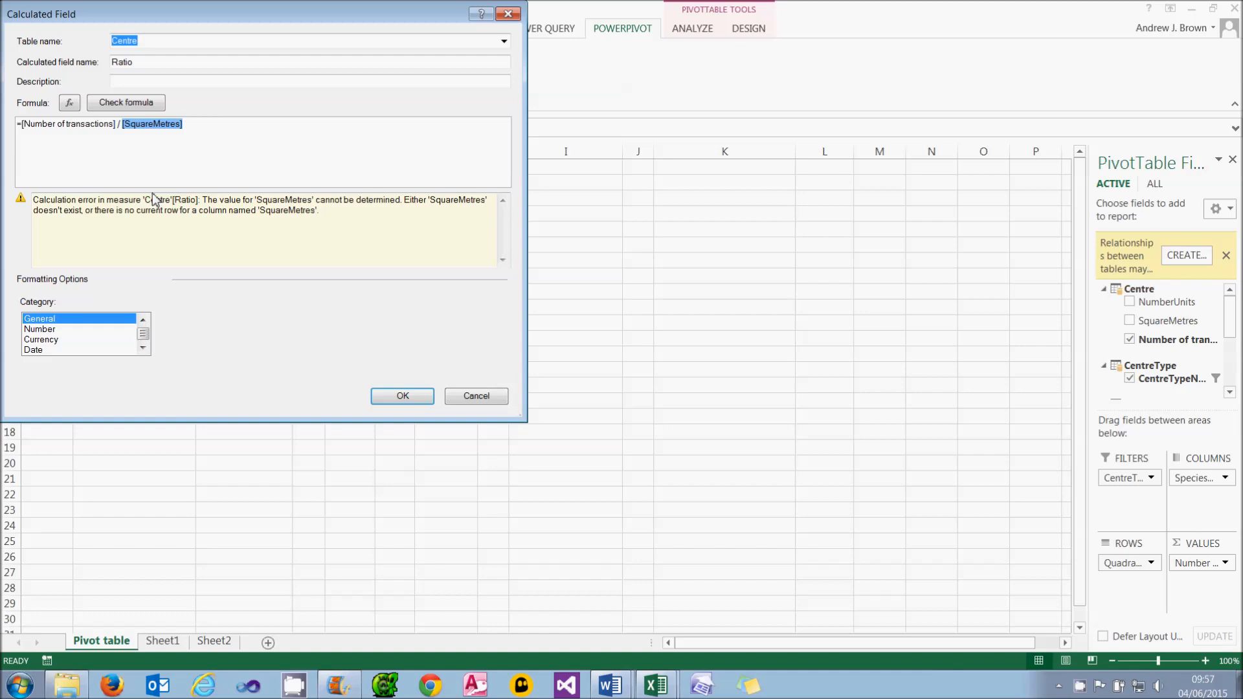
Wrap [SquareMetres] in a sum function in the Ratio formula and check the formula again
click(134, 162)
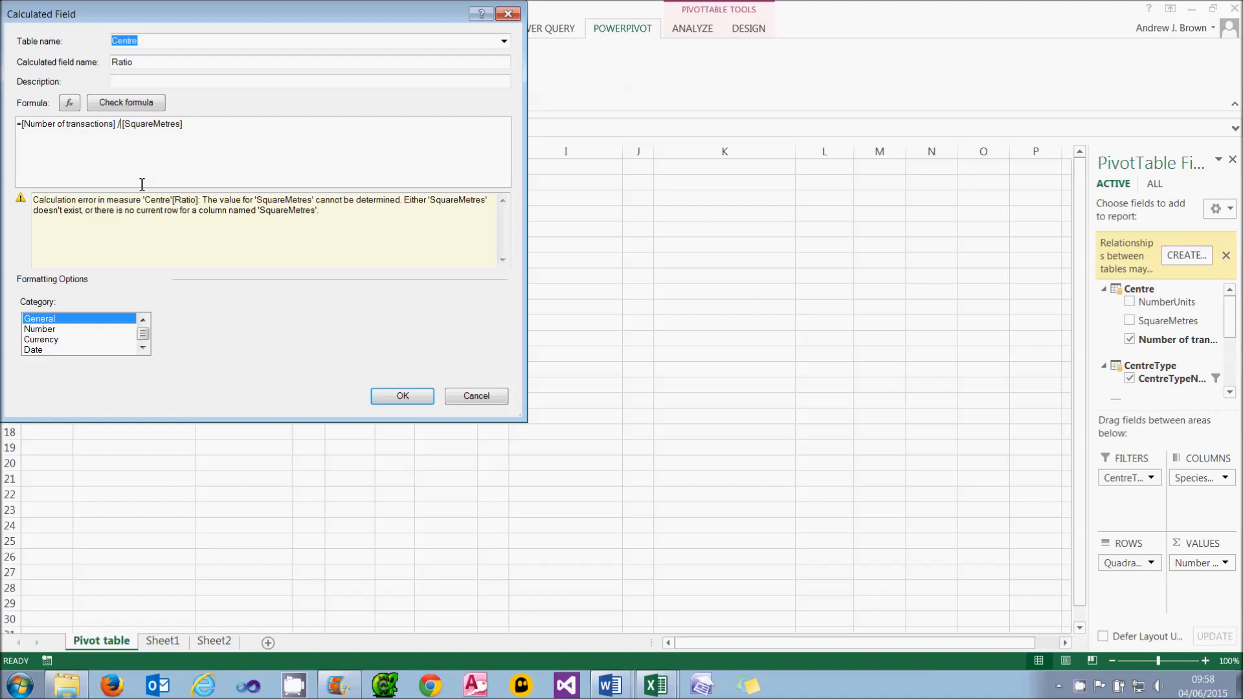
text(sum()
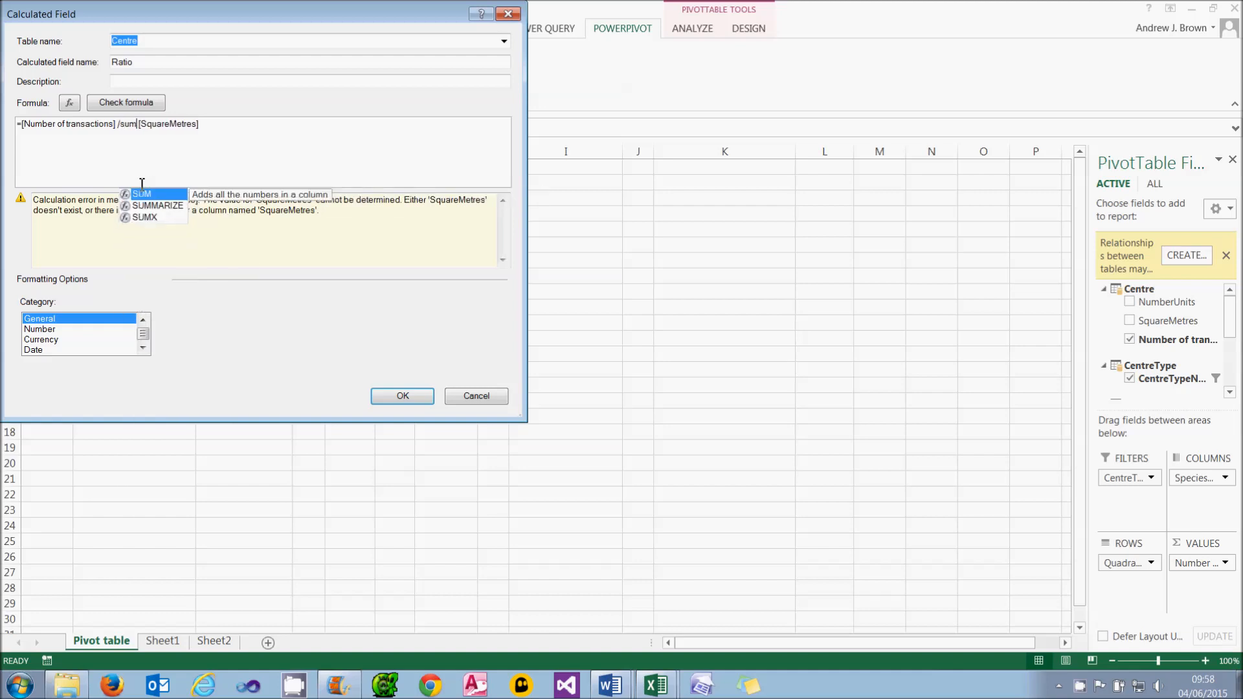
text())
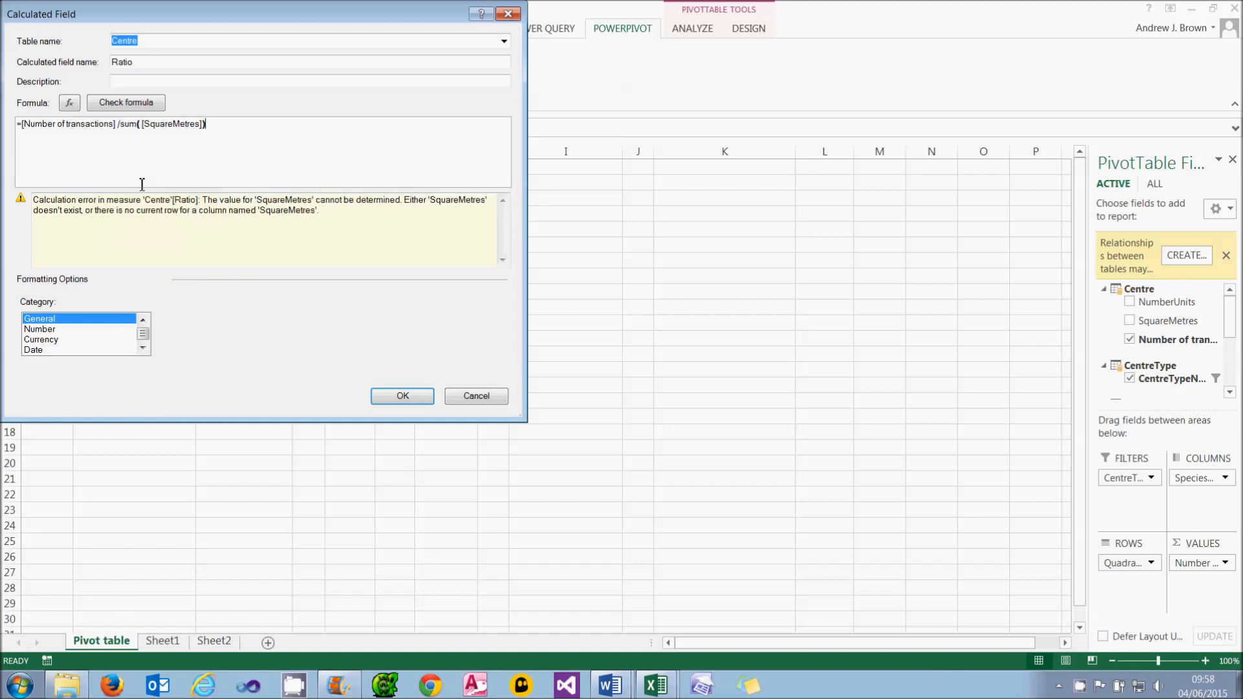
click(127, 105)
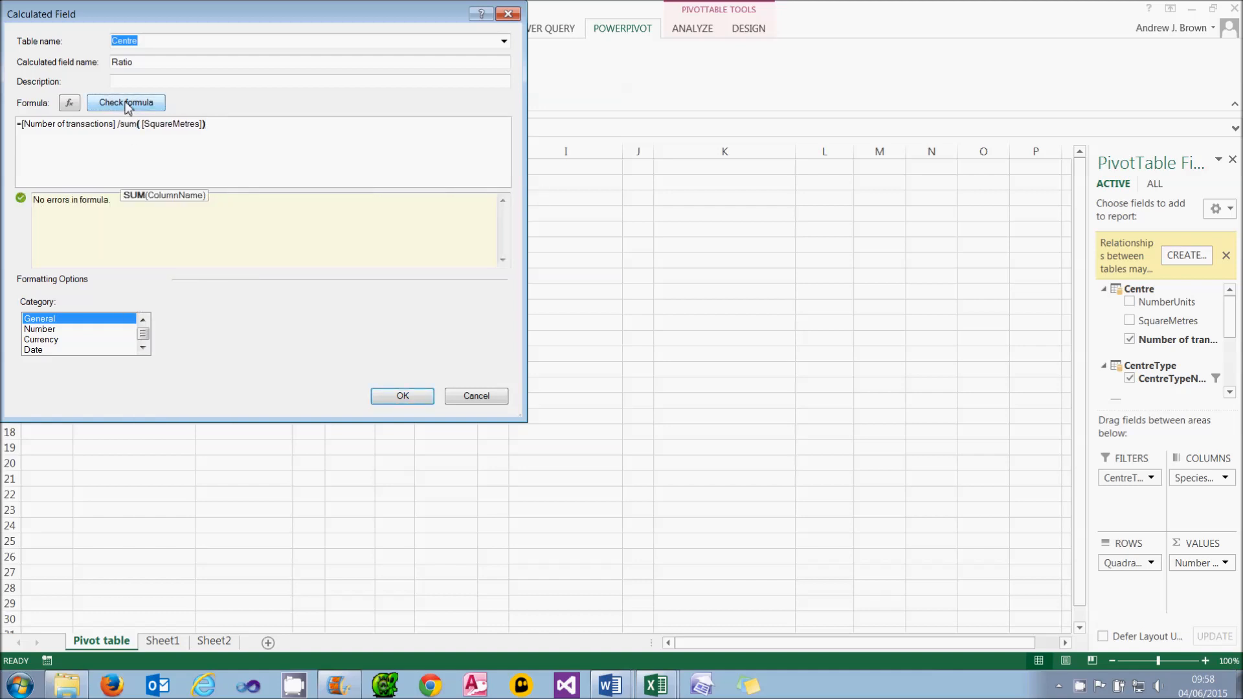
Multiply the Ratio formula by 10000 by putting the factor ahead of [Number of transactions]
click(21, 123)
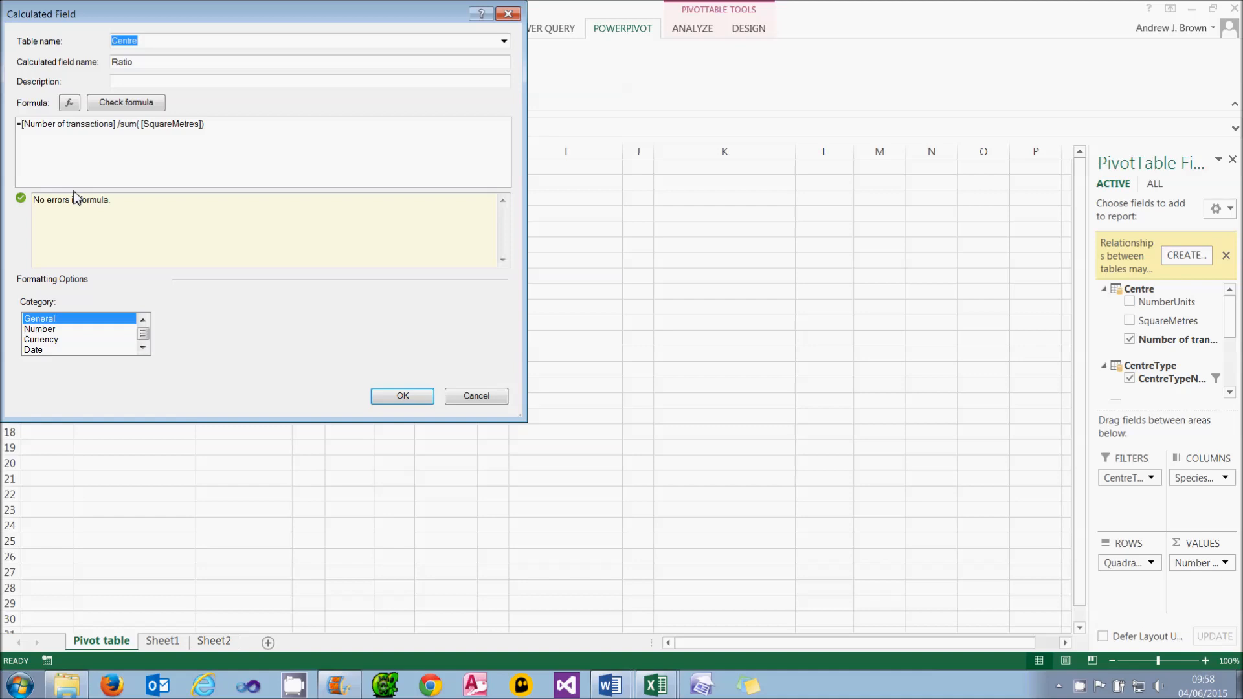
text(10000)
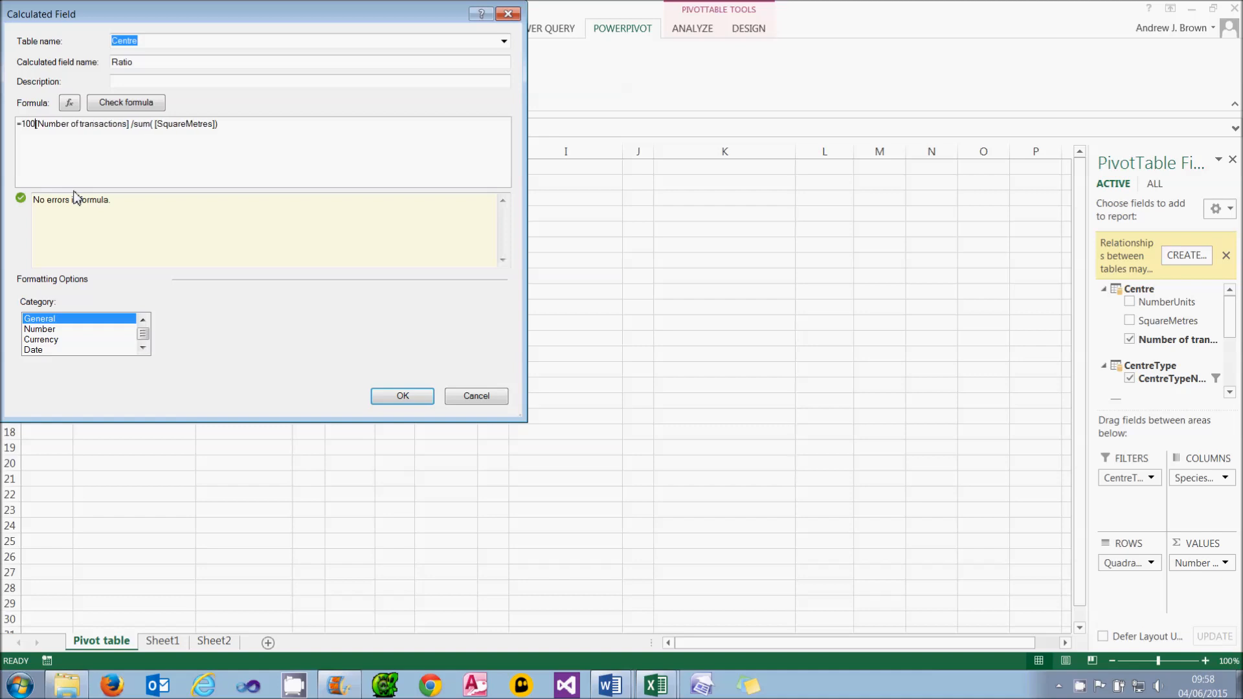
text( *)
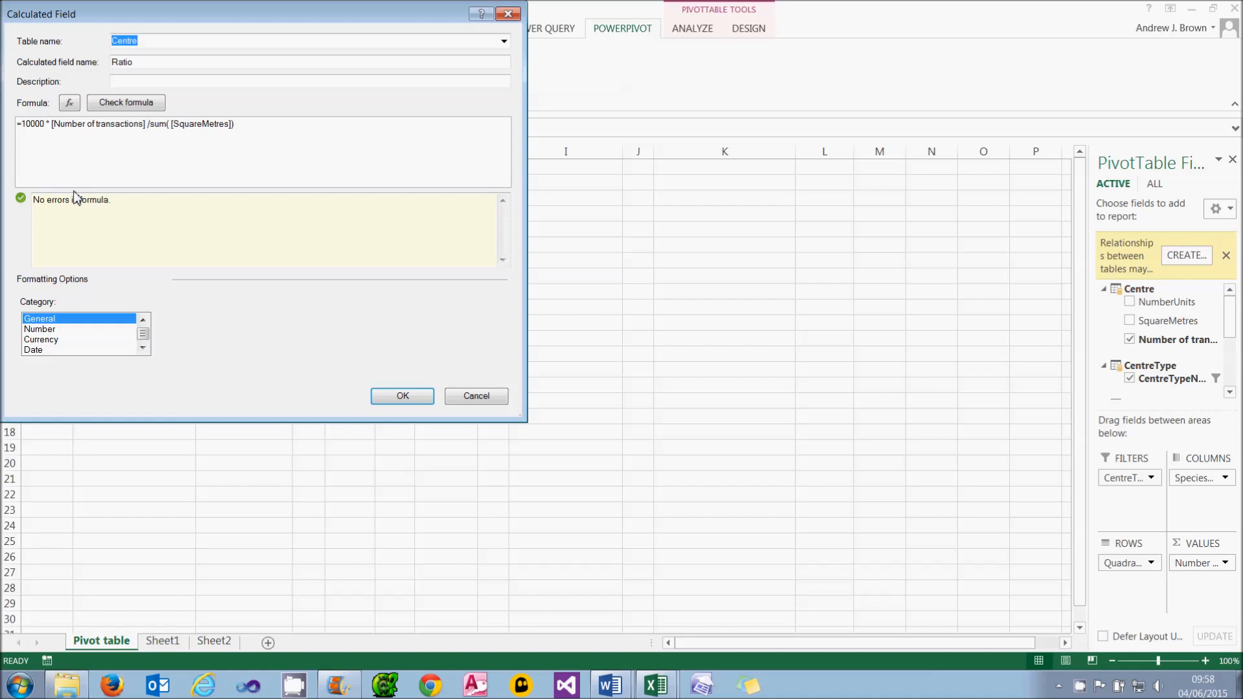
Format Ratio as a decimal number with 2 decimal places and a 1000 separator, and add the calculated field to the pivot table
click(79, 329)
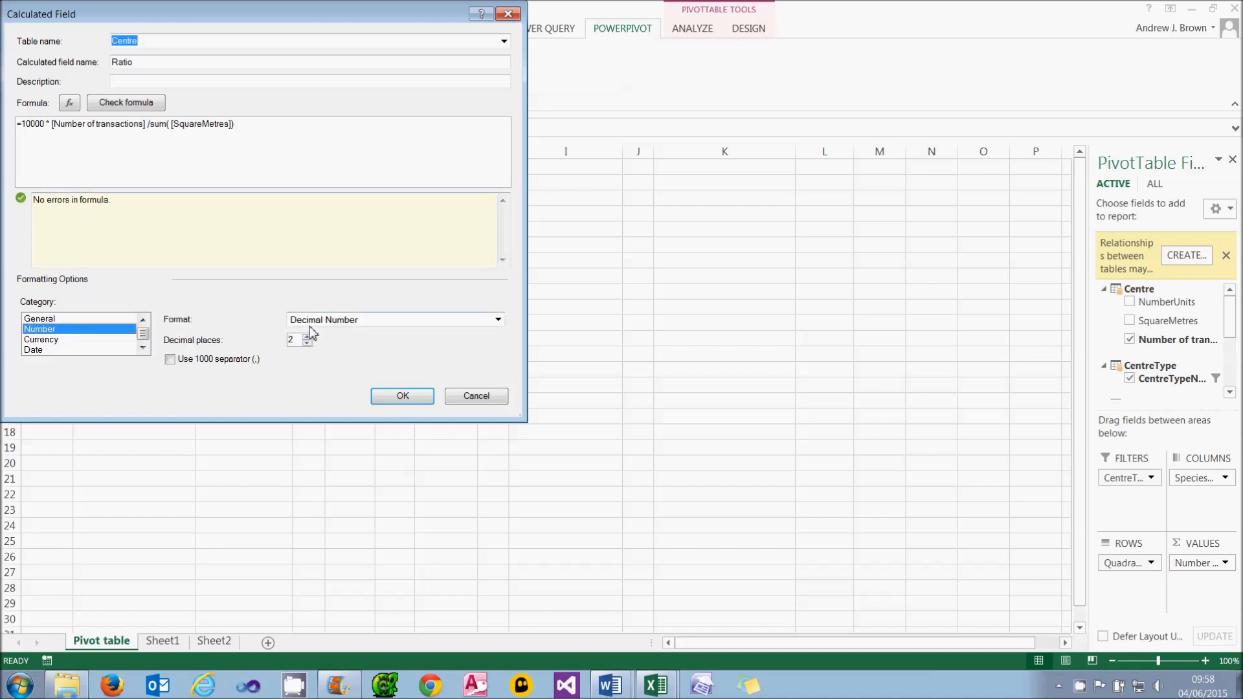
click(233, 360)
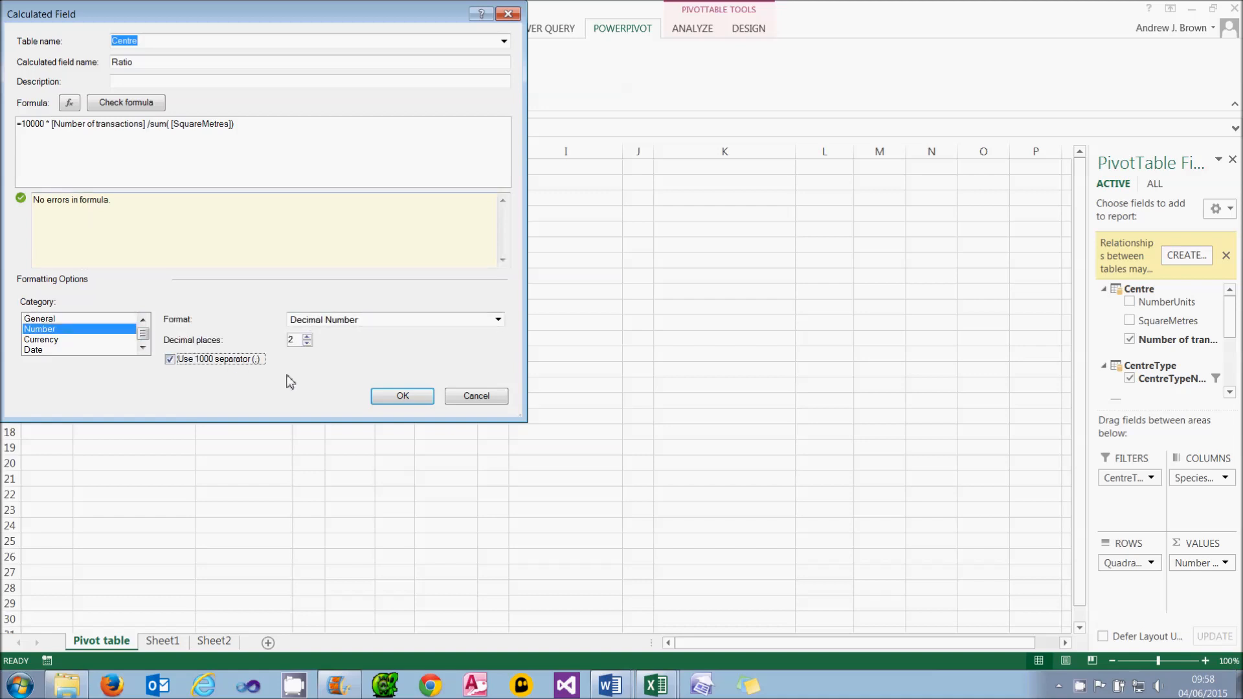
click(402, 396)
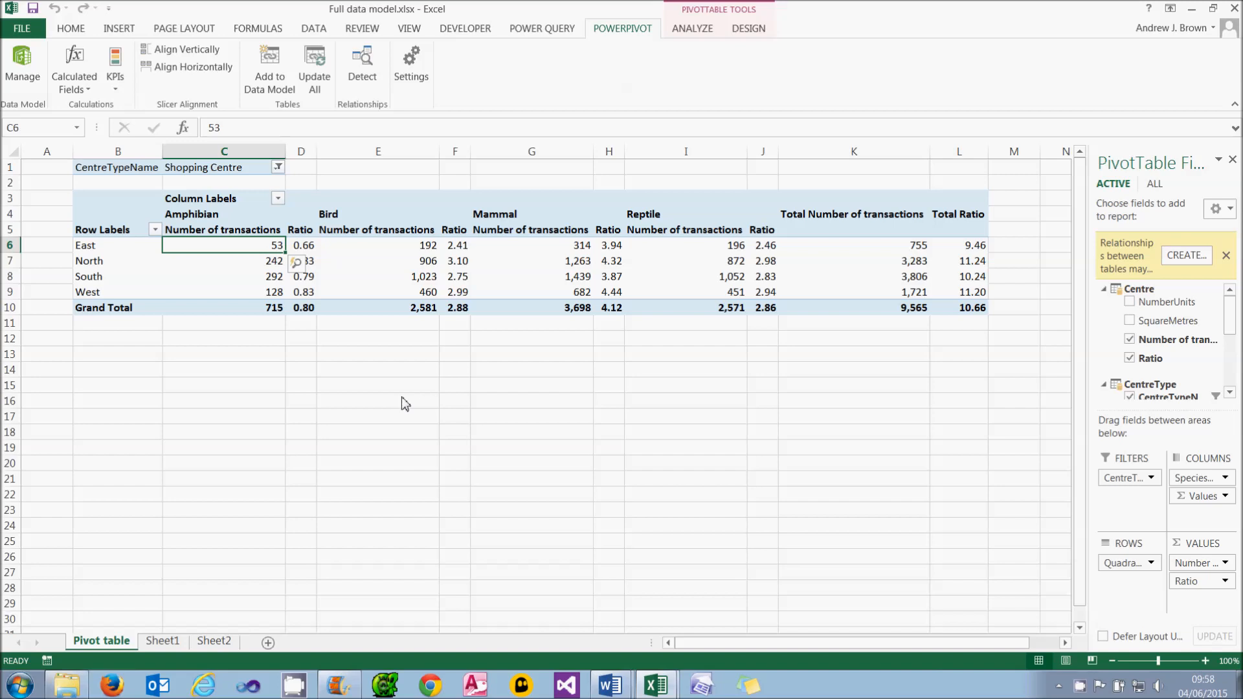
click(405, 401)
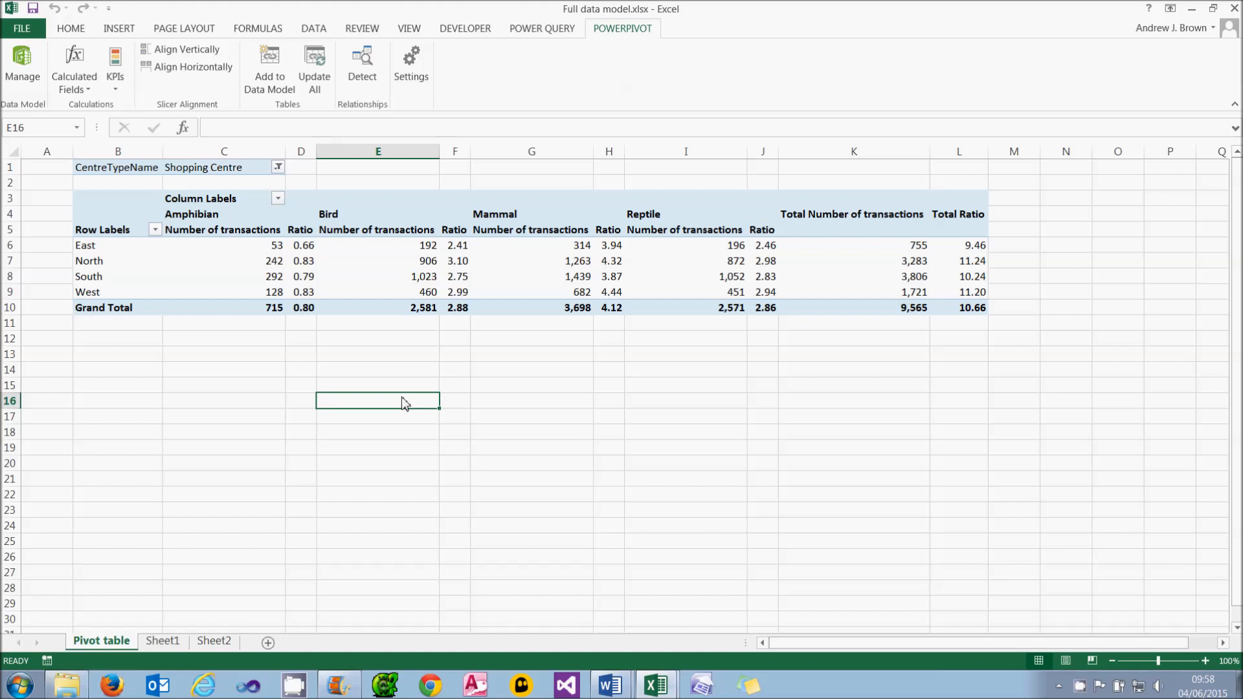
Examine the Amphibian ratio for East, the grand total ratio and the total ratios of the quadrants
click(306, 246)
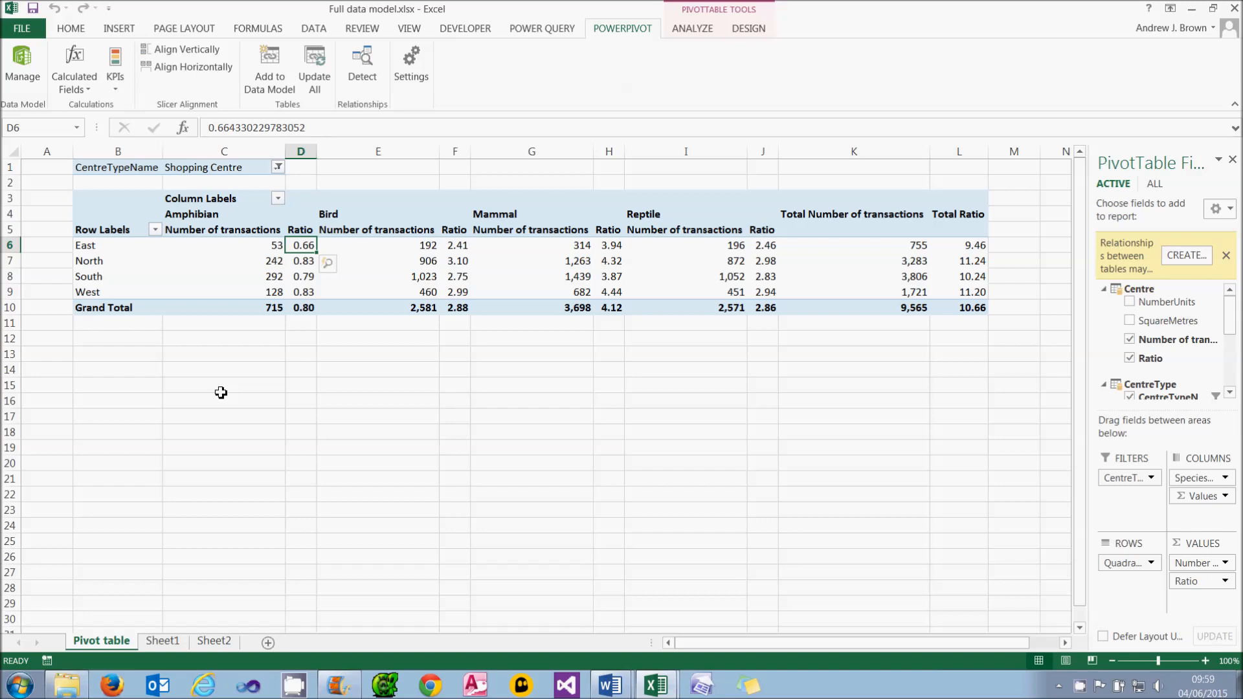
click(959, 307)
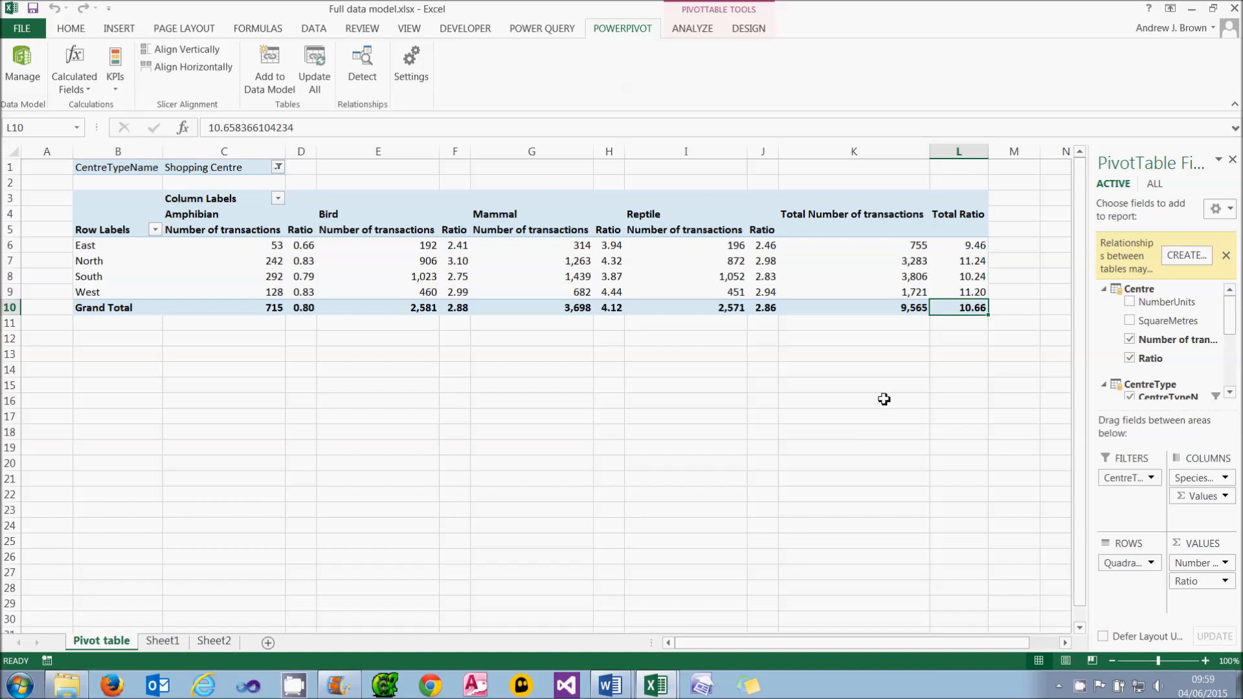
drag(965, 245, 961, 288)
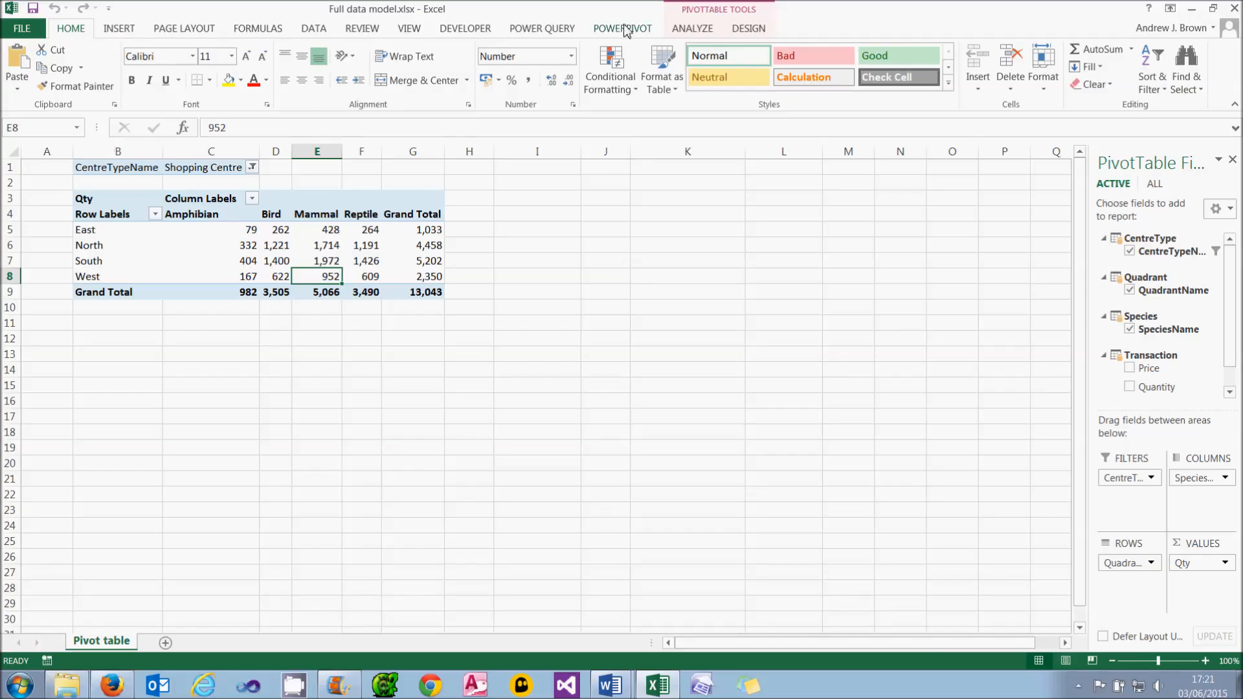
click(619, 29)
click(73, 81)
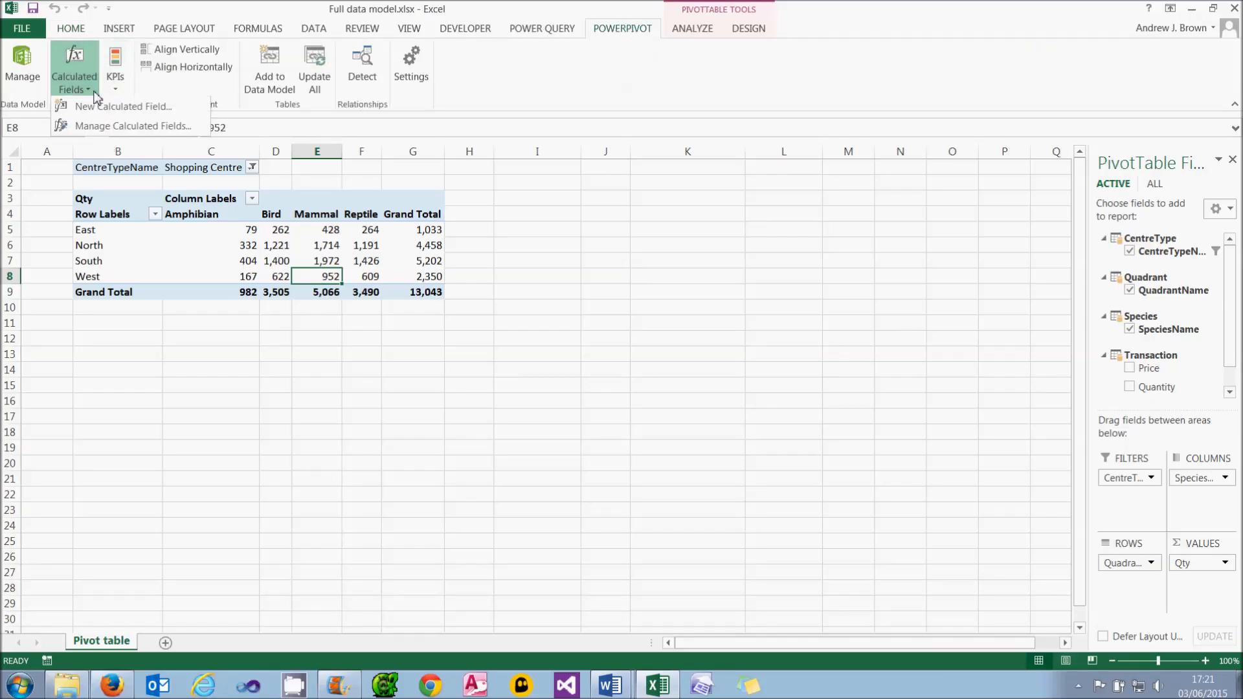
click(101, 108)
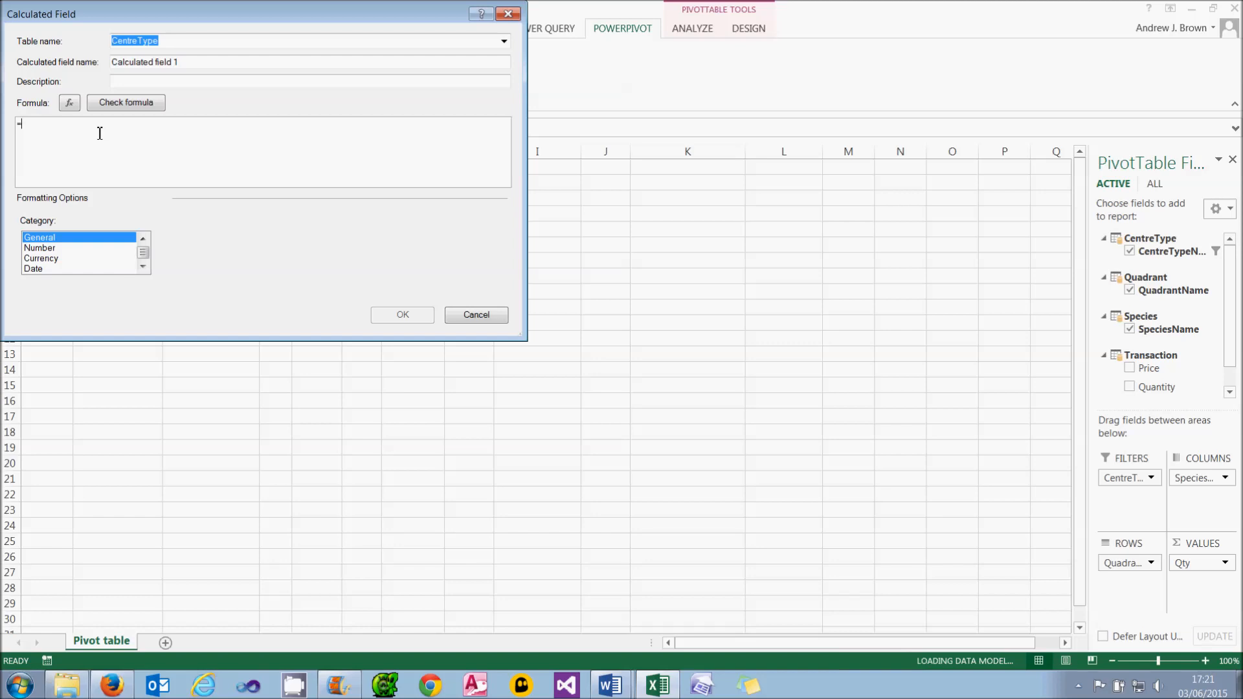
click(460, 315)
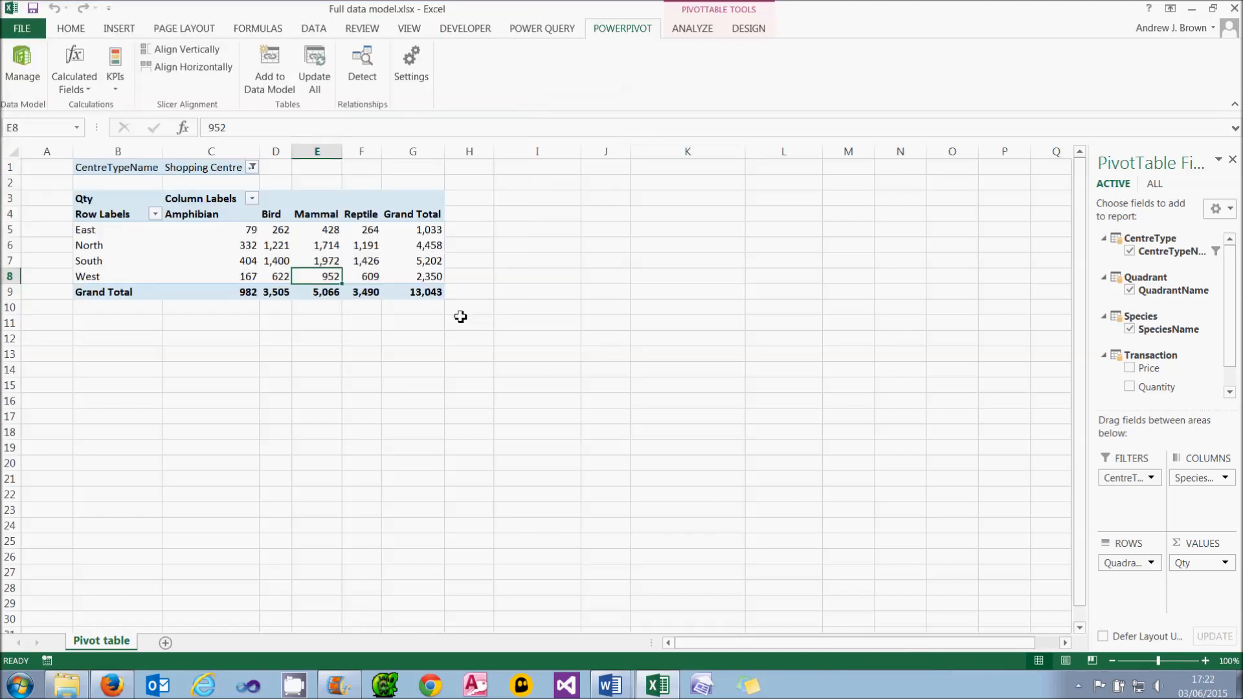
Close Excel and search Google for WISE OWL DAX STUDIO in Firefox
double_click(5, 4)
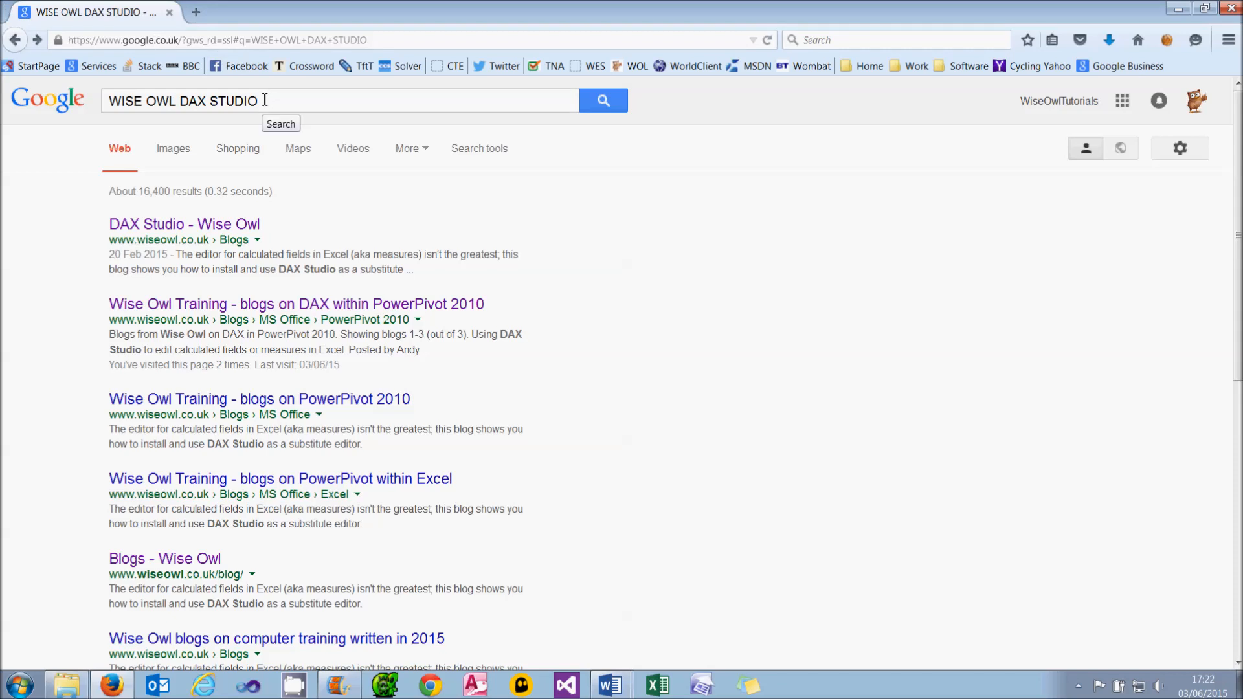
click(265, 100)
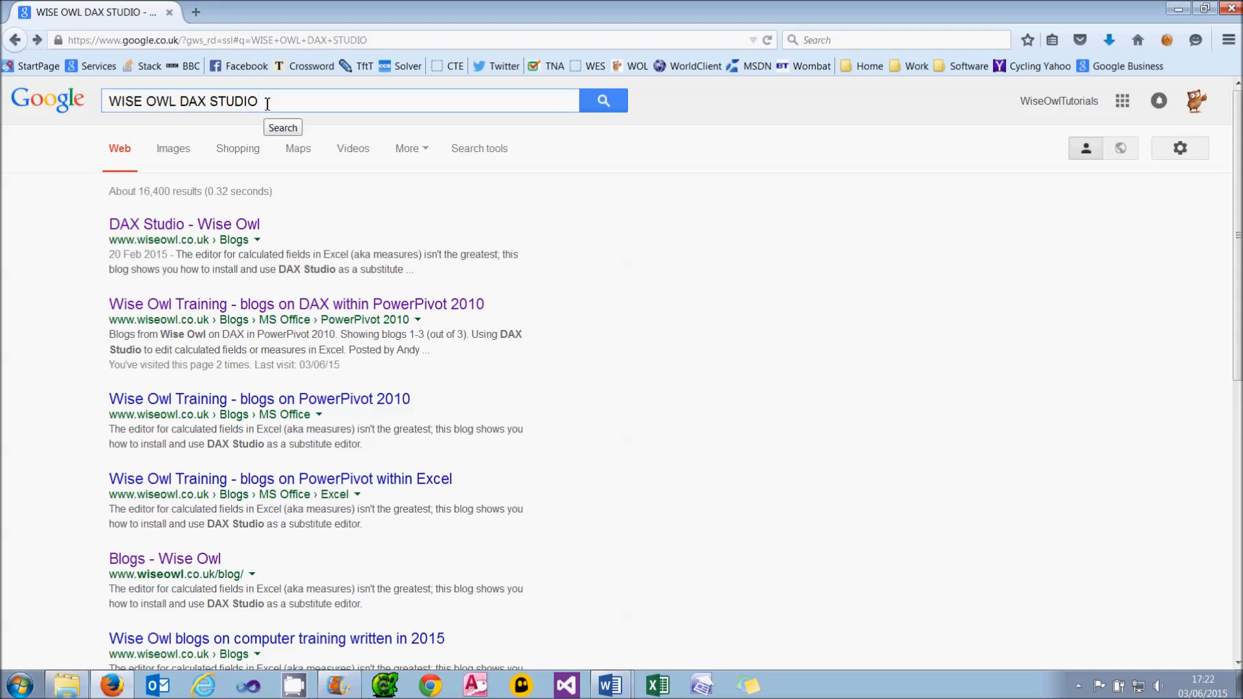
click(607, 99)
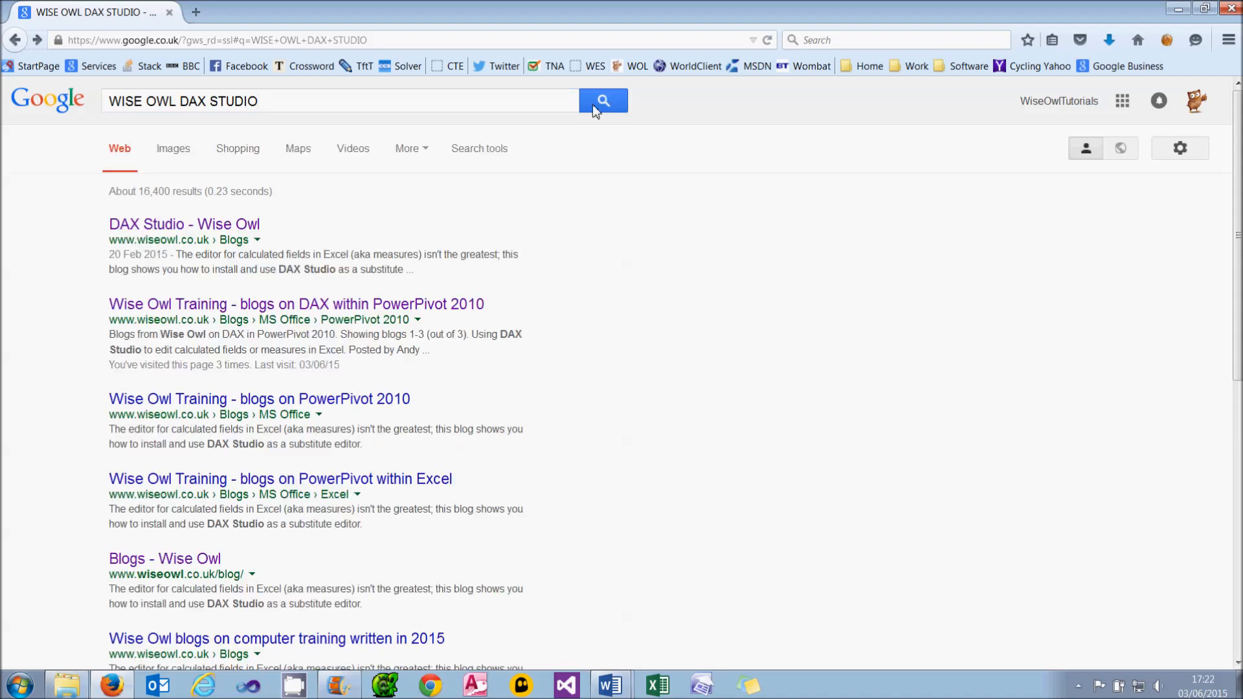
Open the Wise Owl blog on using DAX Studio to edit calculated fields and its linked DAX Studio site in a new tab
click(377, 307)
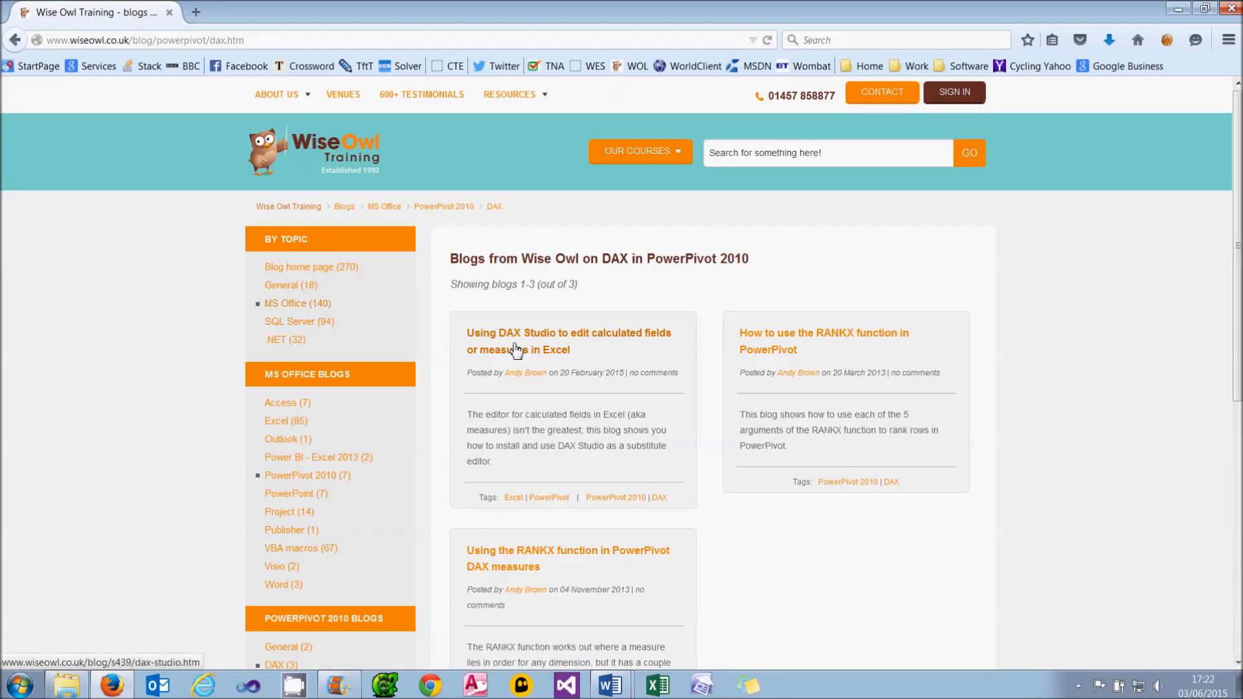
click(518, 341)
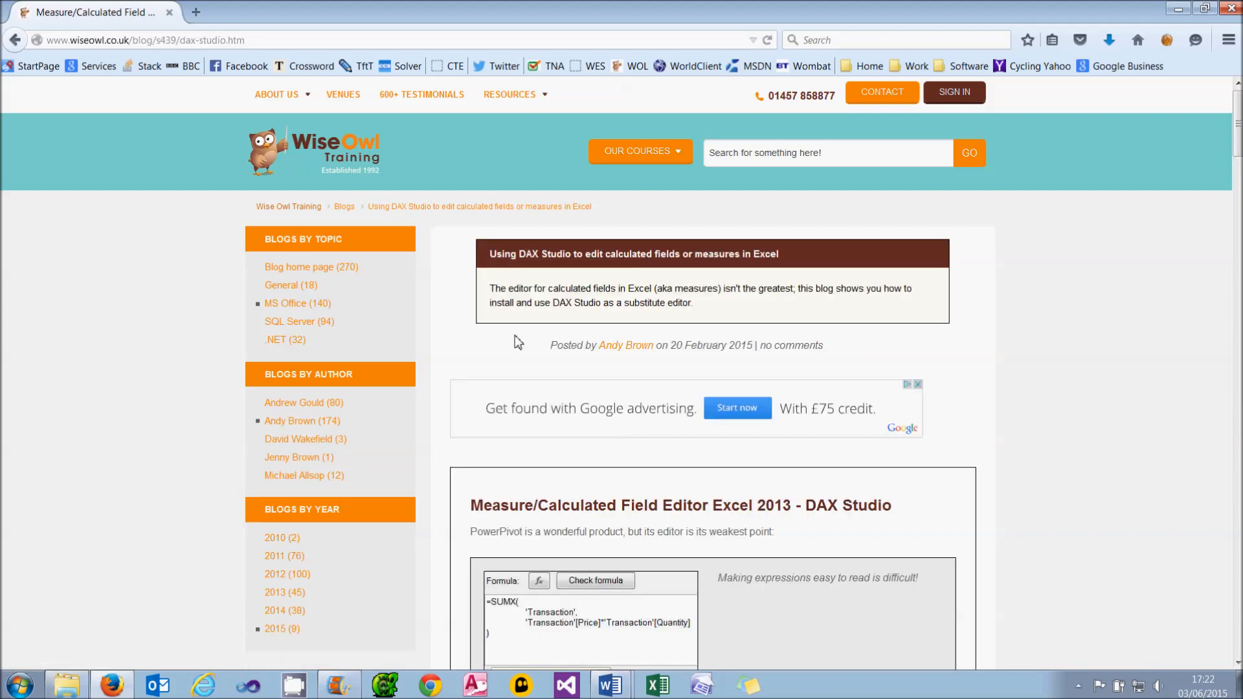
scroll(516, 342, down, 5)
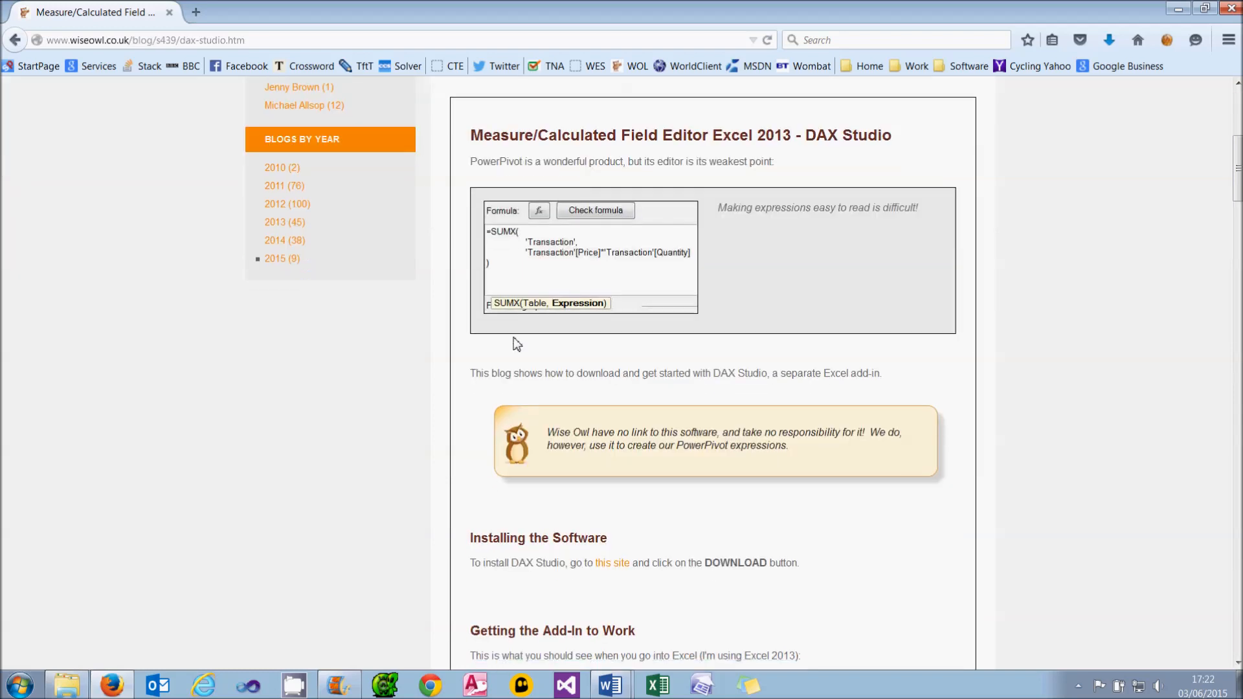
scroll(516, 343, down, 1)
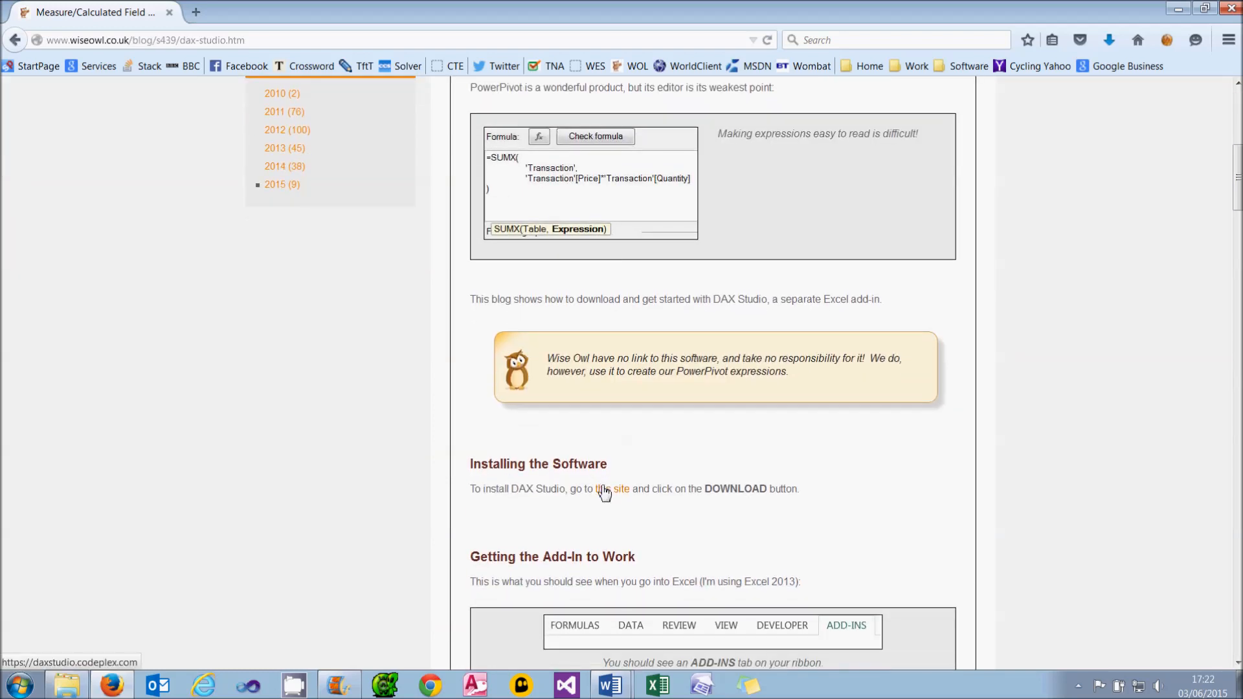
middle_click(603, 490)
click(311, 11)
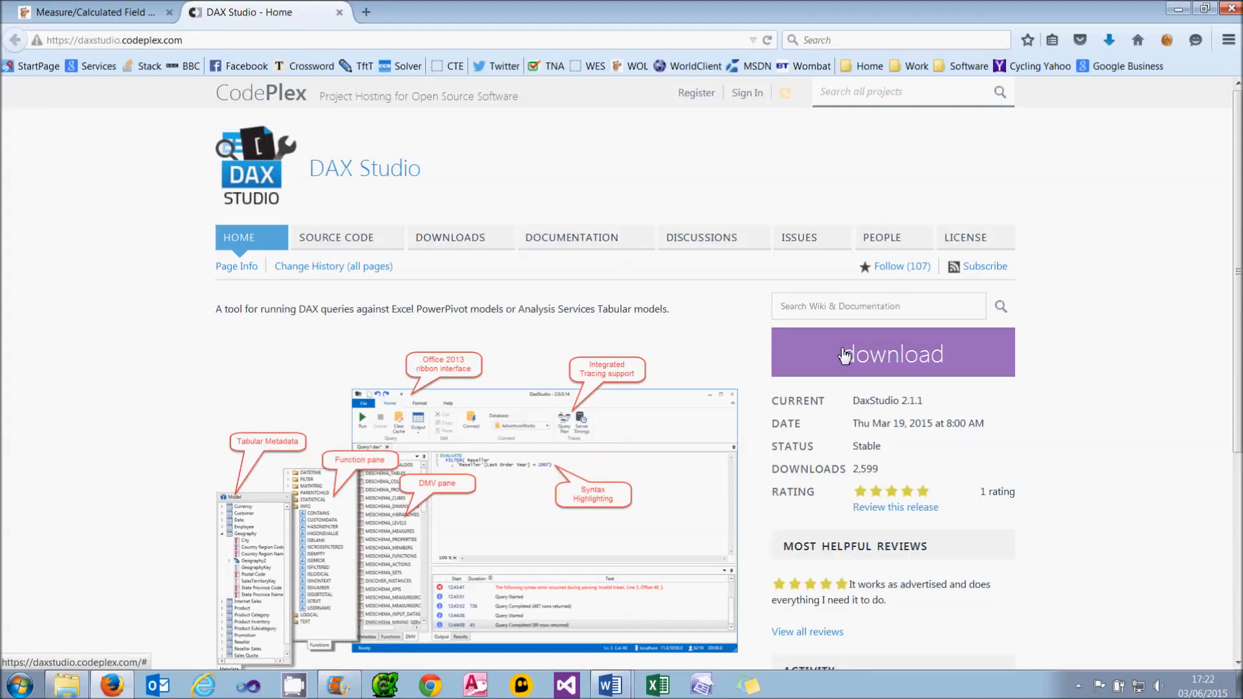
Run DaxStudio_2_1_1_setup.exe from the DAX Studio folder in Windows Explorer and allow it to make changes
click(73, 688)
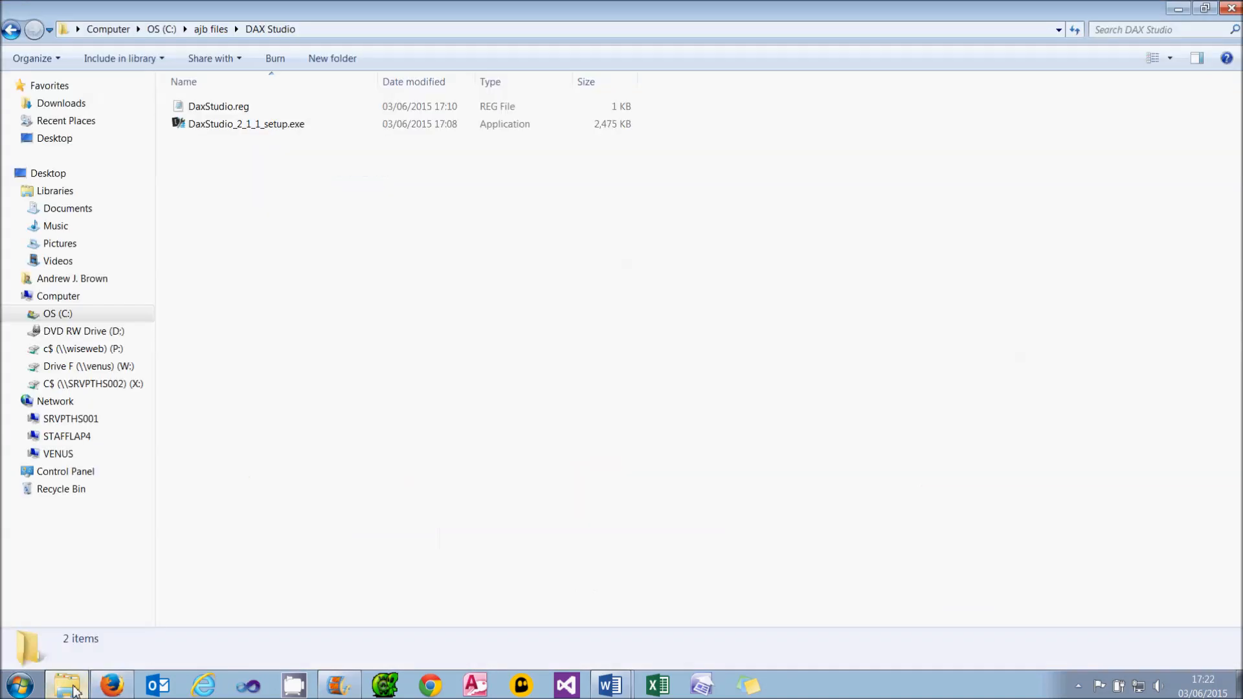
click(240, 129)
double_click(240, 129)
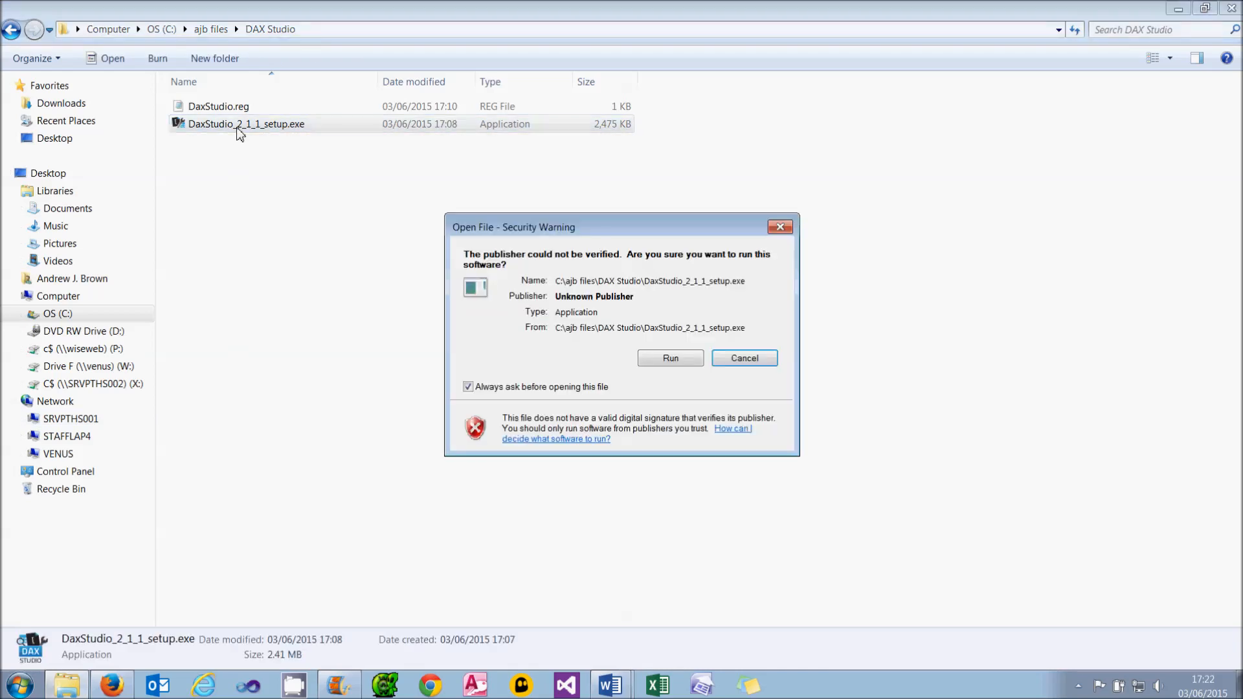
click(667, 362)
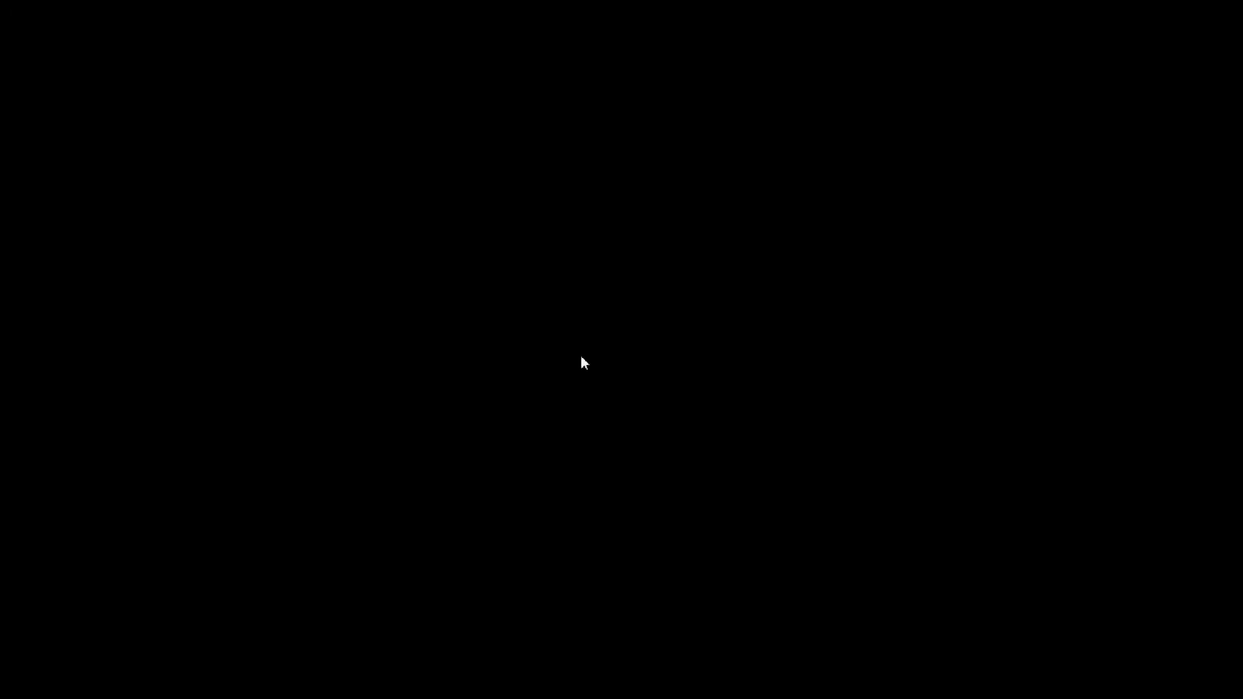
click(691, 364)
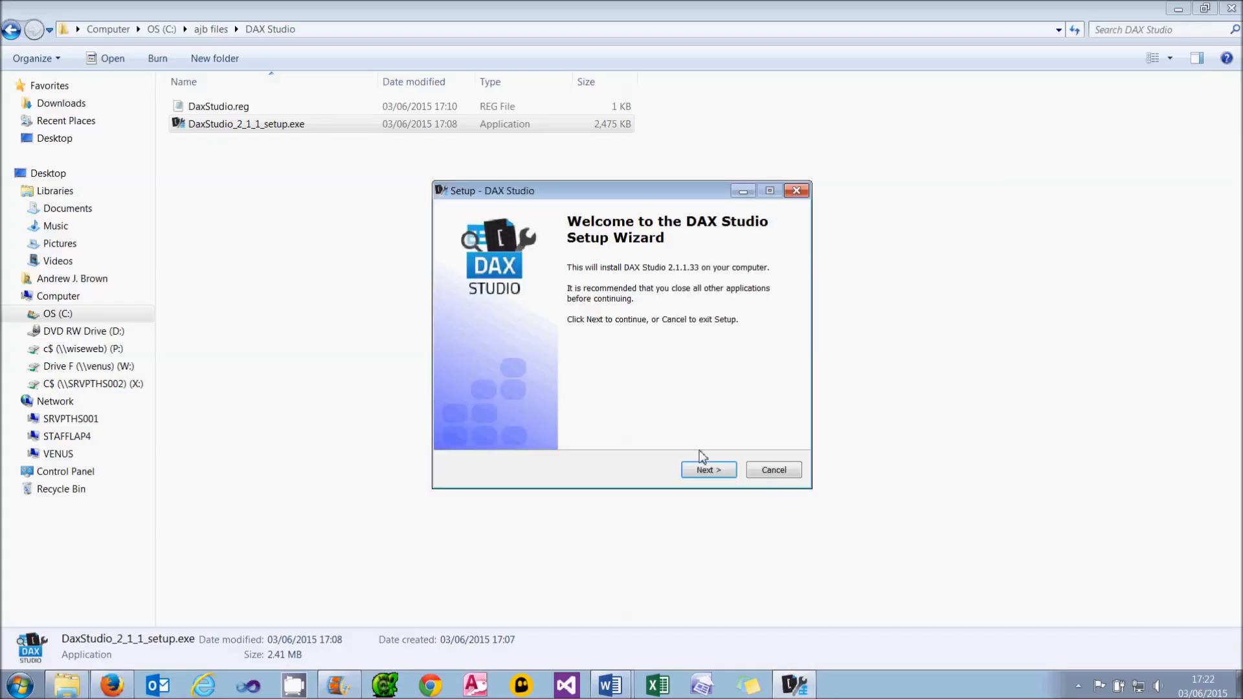
Accept the licence, do a full install of DAX Studio without a desktop icon, and finish setup without launching it
click(707, 472)
click(543, 422)
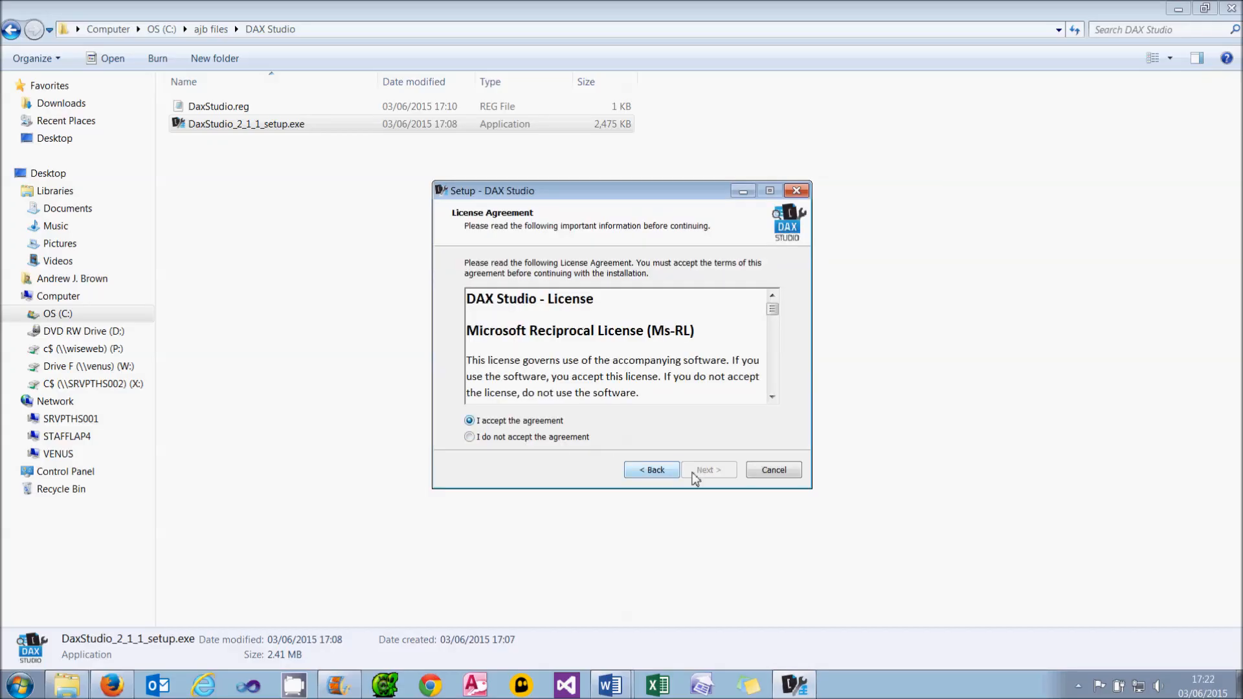
click(702, 470)
click(702, 470)
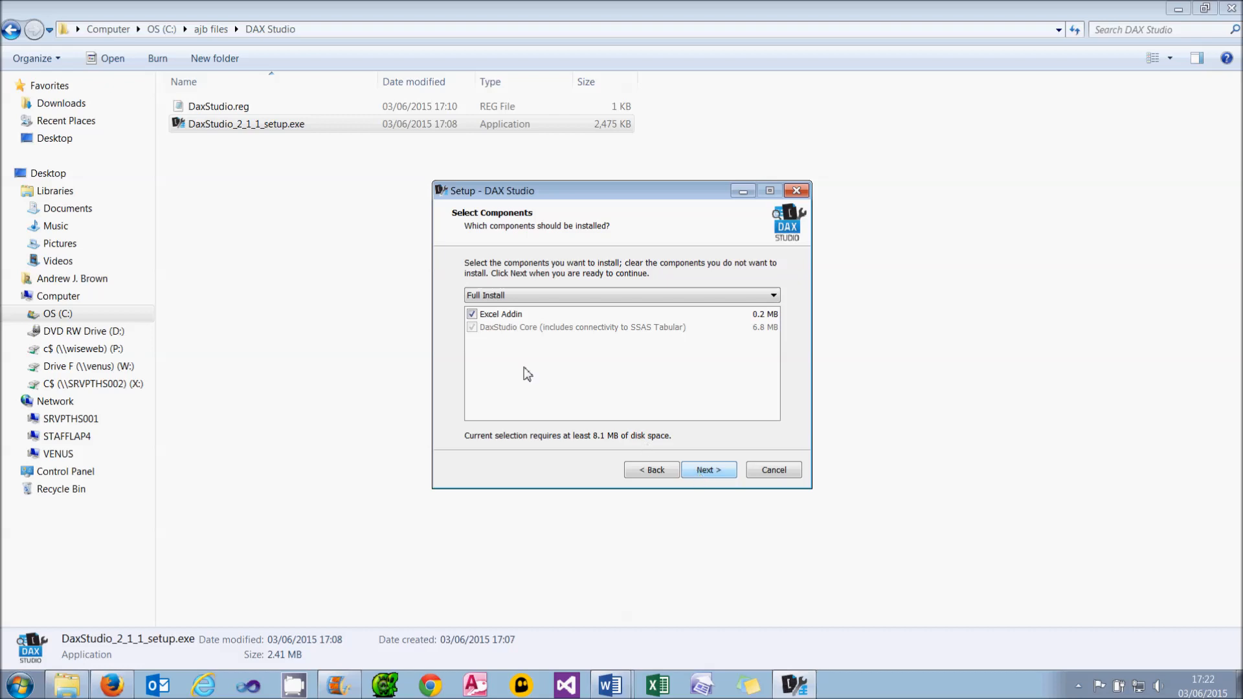
click(703, 470)
click(704, 470)
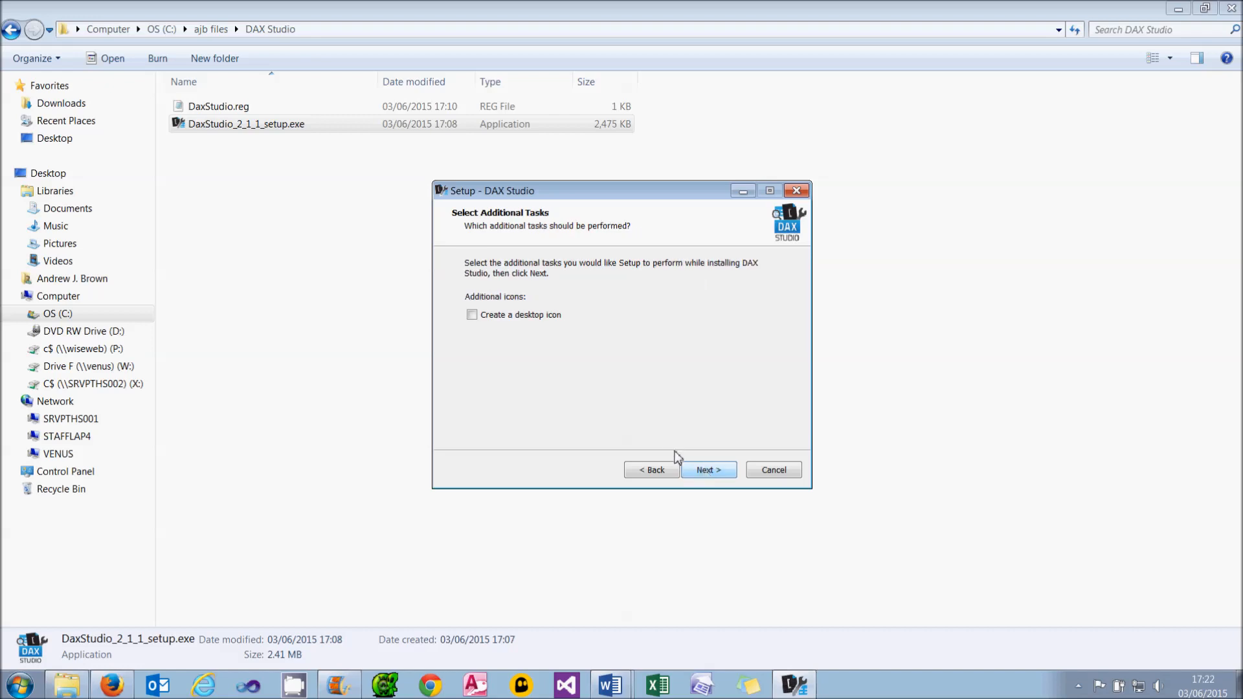
click(708, 472)
click(708, 475)
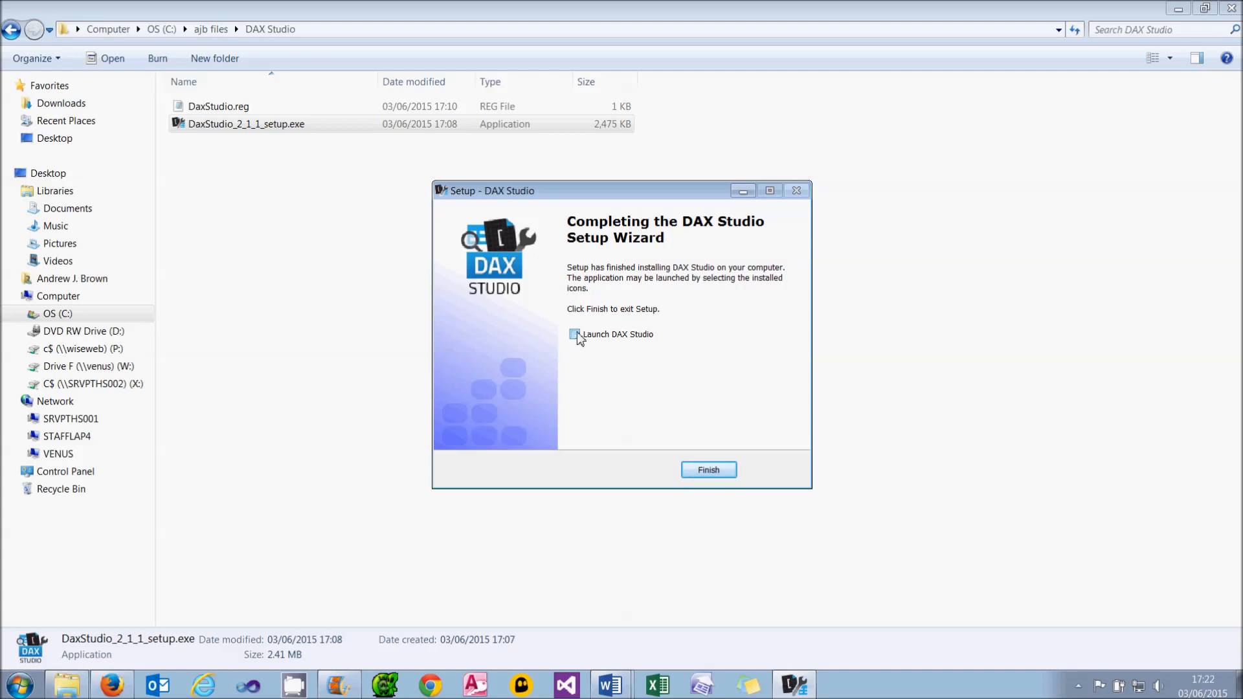
click(714, 470)
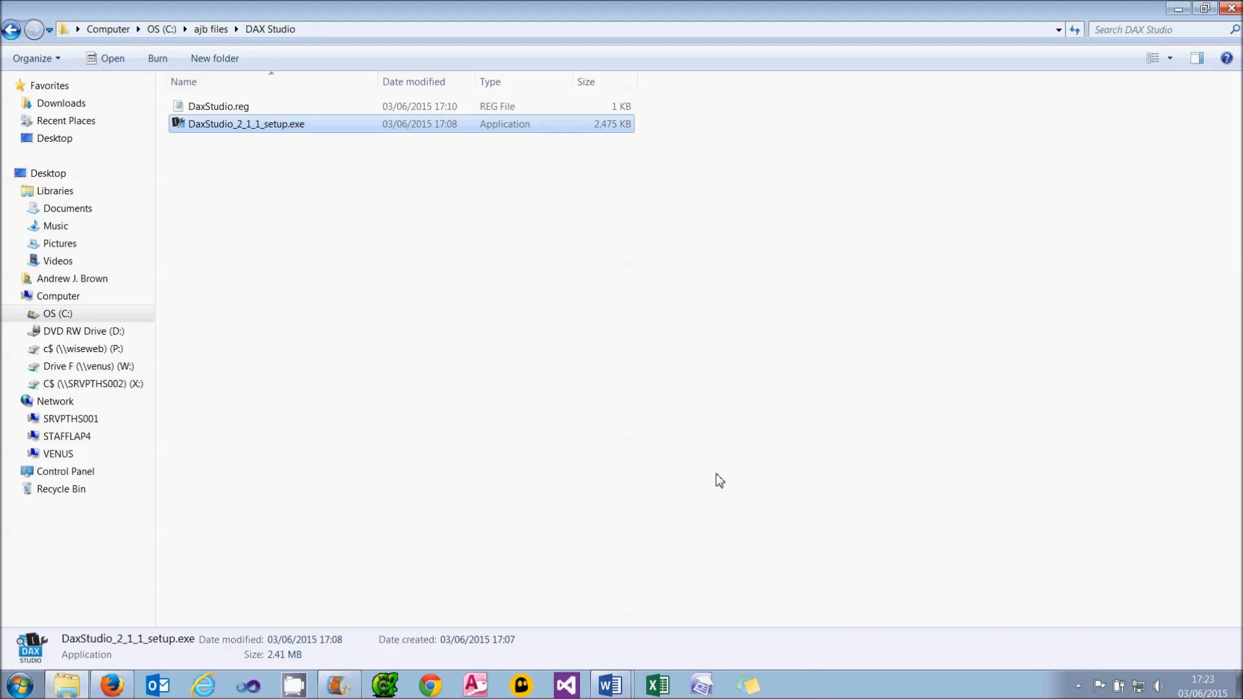
View the contents of DaxStudio.reg in Notepad and close it
click(238, 114)
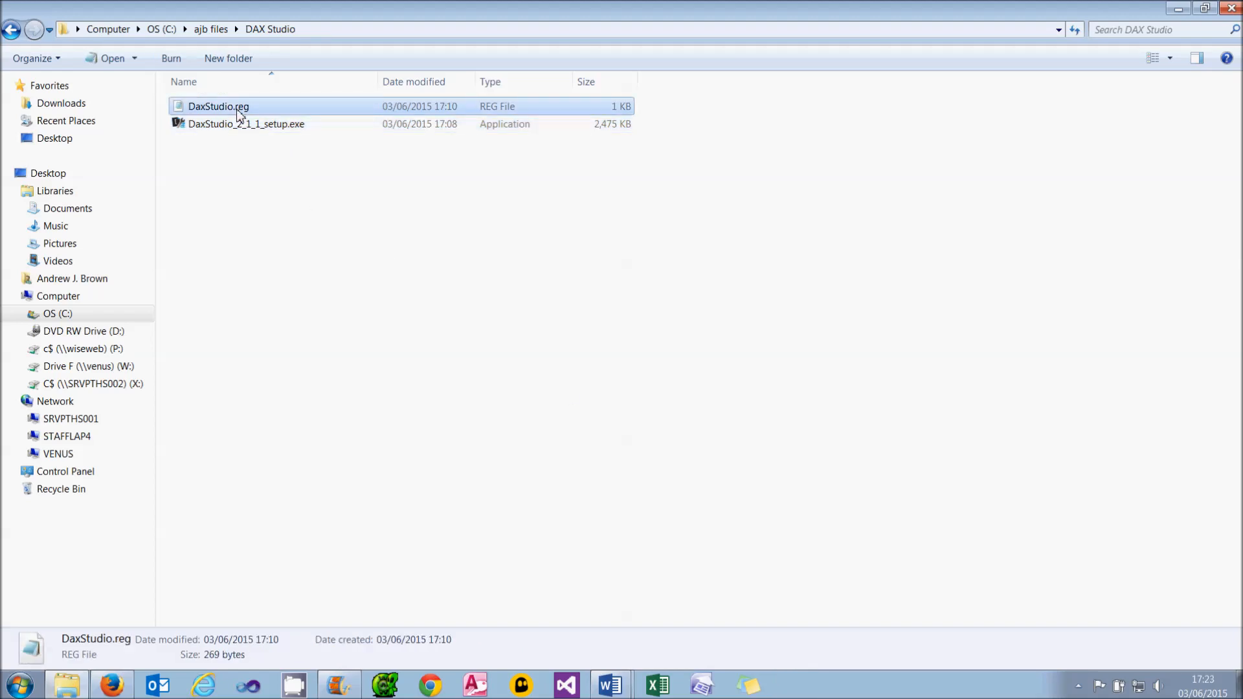
right_click(238, 113)
mouse_move(281, 170)
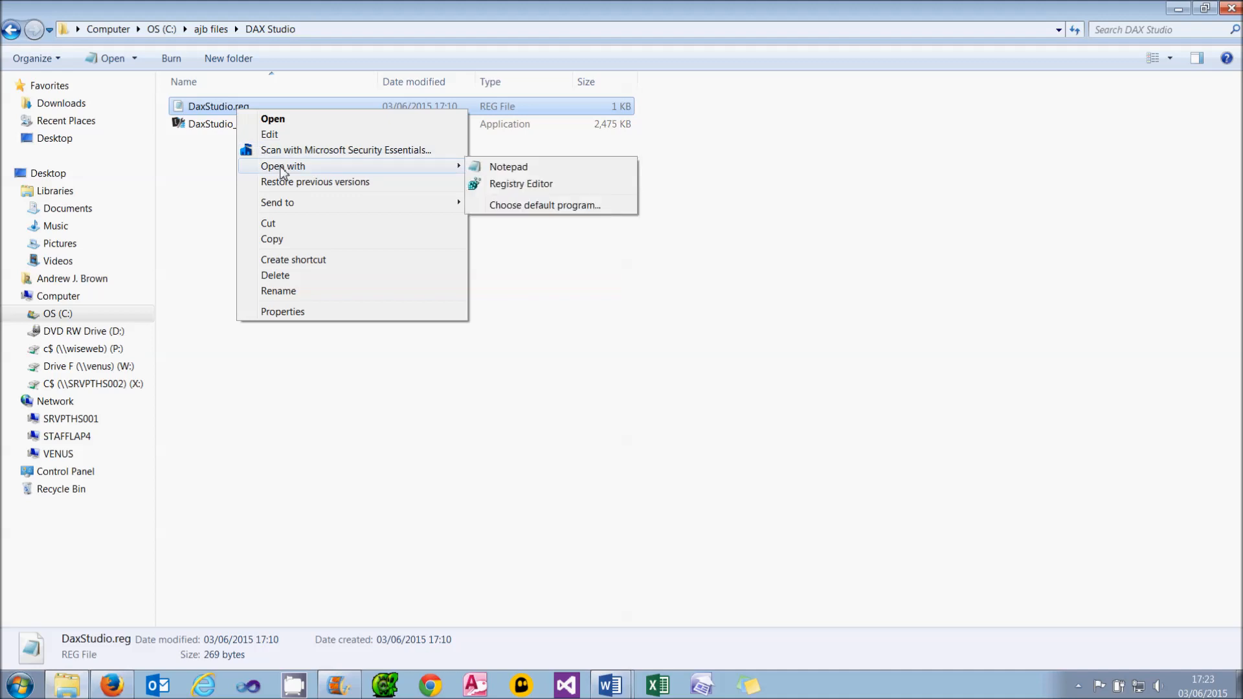
click(511, 167)
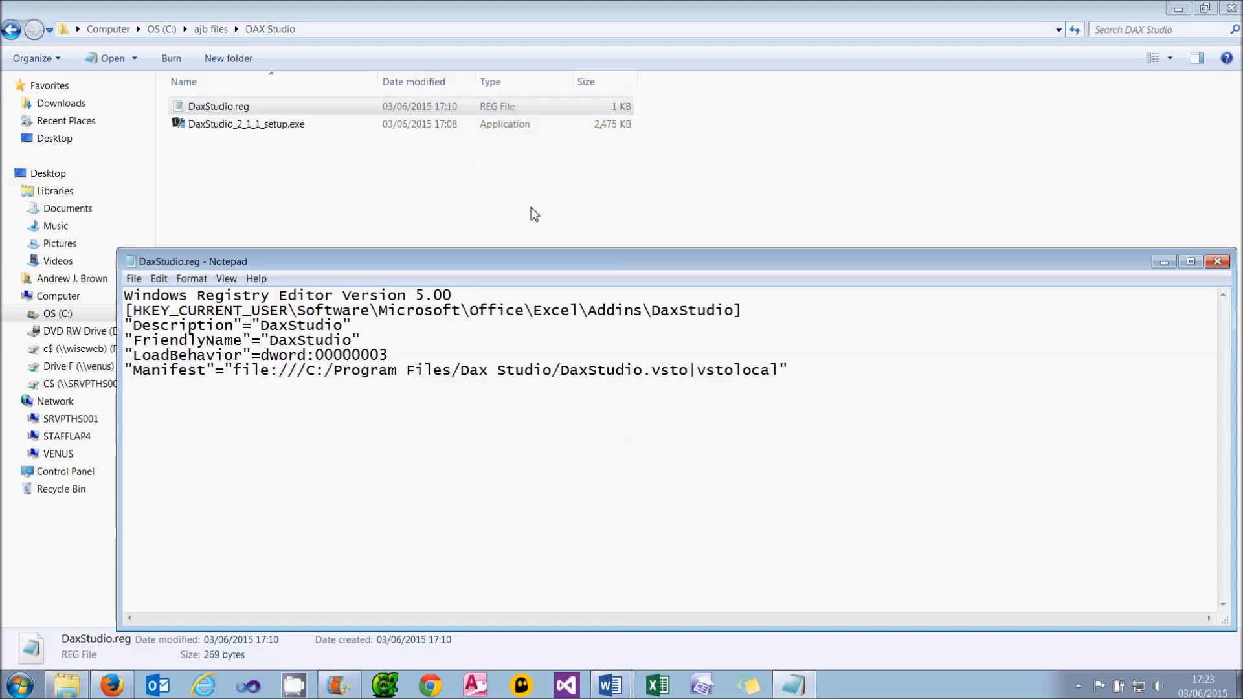
click(1217, 262)
Add the DaxStudio.reg keys and values to the registry with Registry Editor
right_click(258, 113)
mouse_move(313, 168)
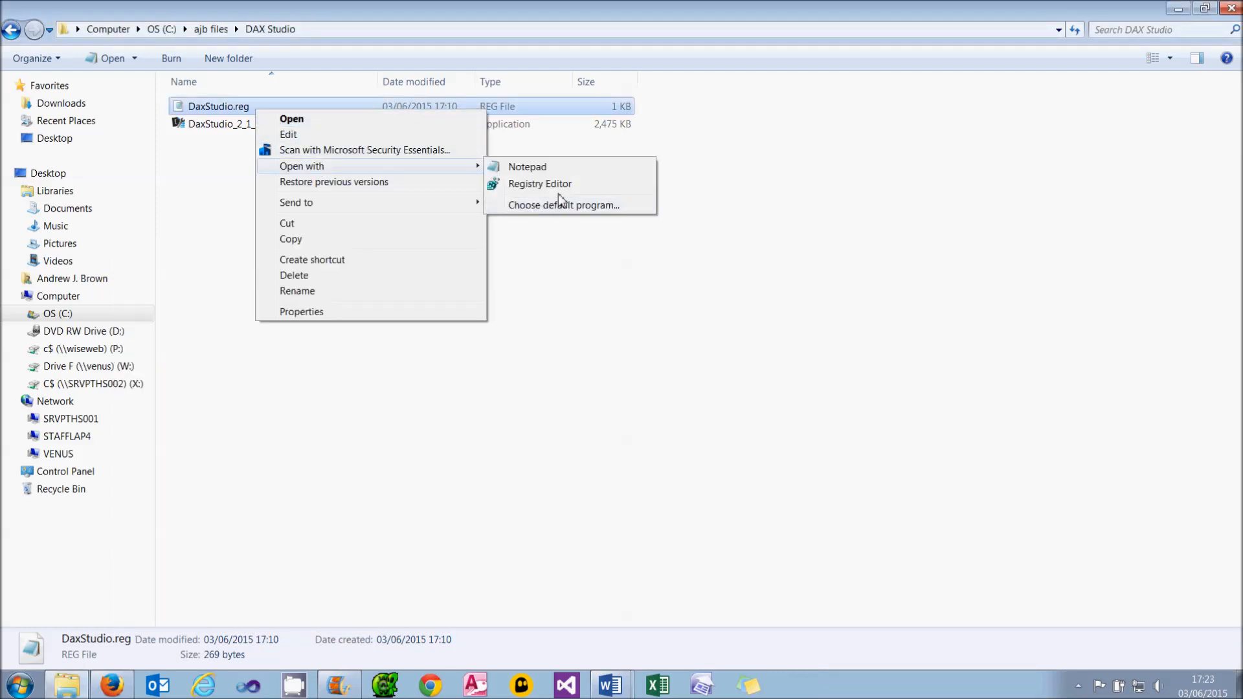
click(624, 183)
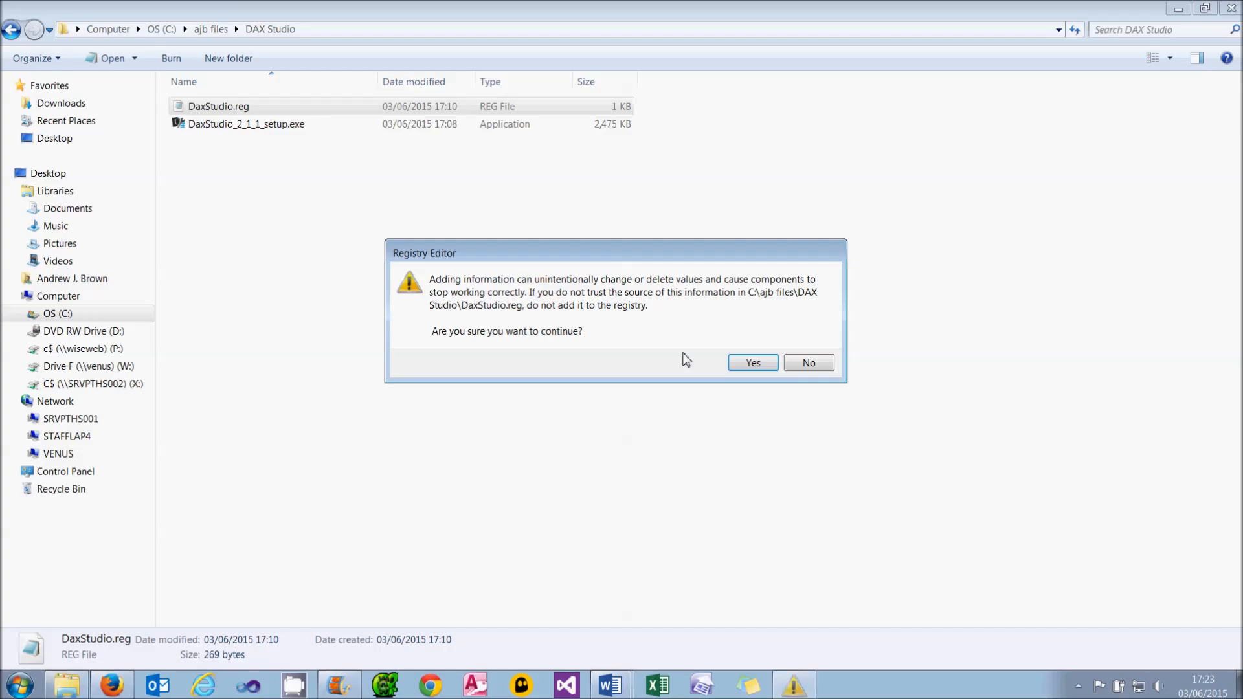
click(731, 361)
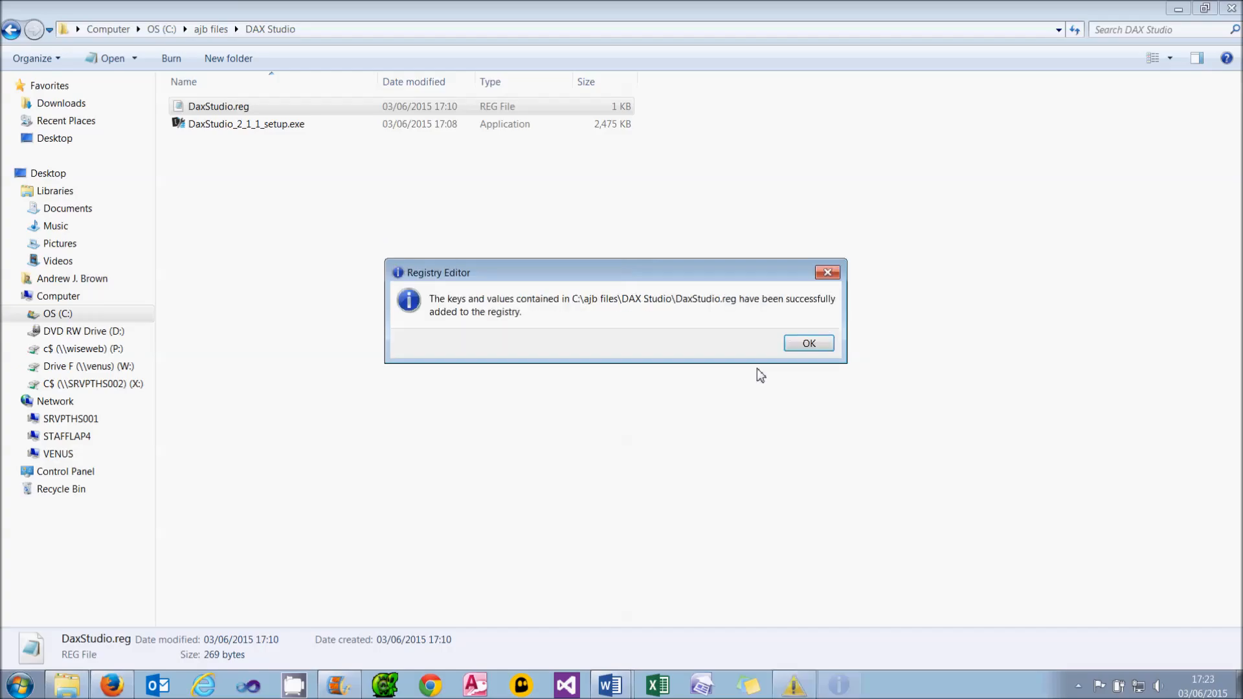
click(809, 343)
Close the DAX Studio folder, open the recent workbook Full data model.xlsx in Excel and show its add-in commands
click(1231, 7)
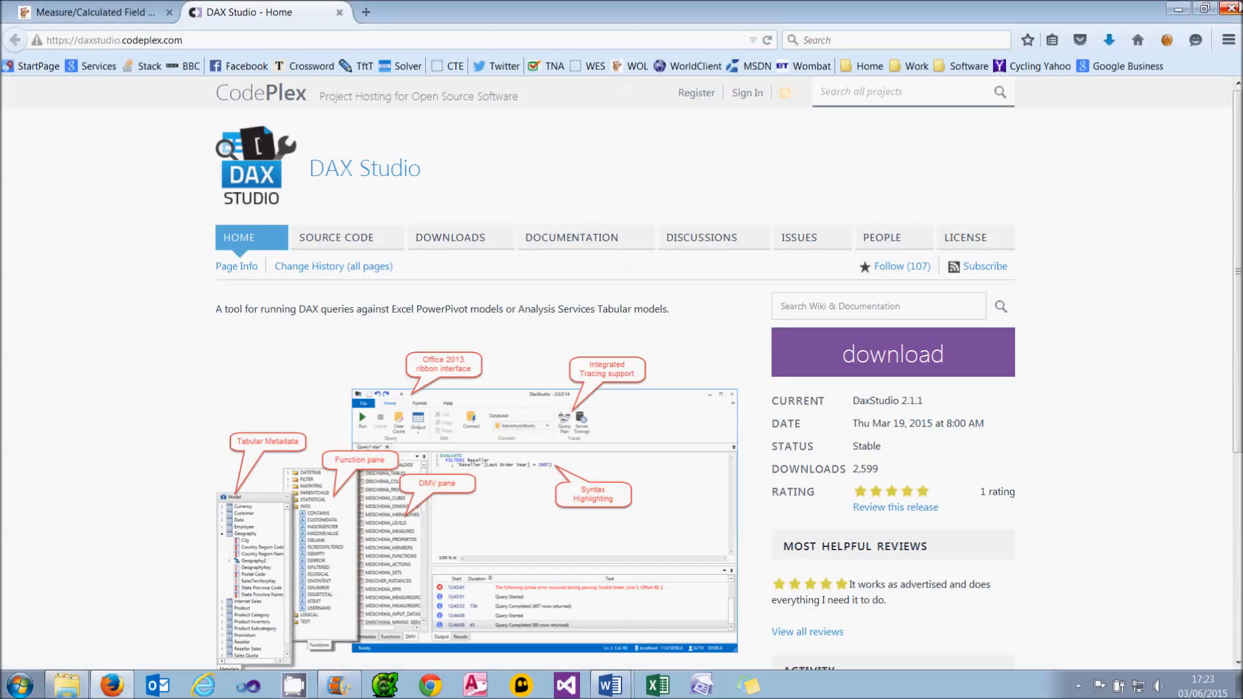
click(657, 686)
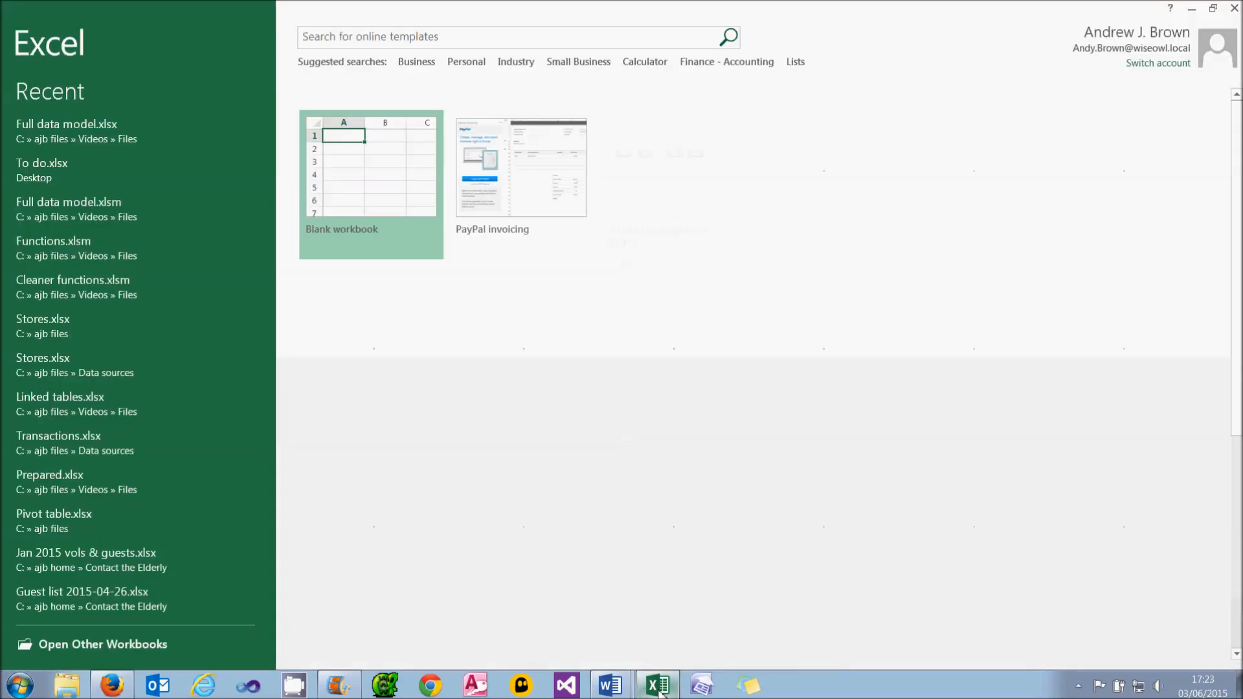
click(91, 143)
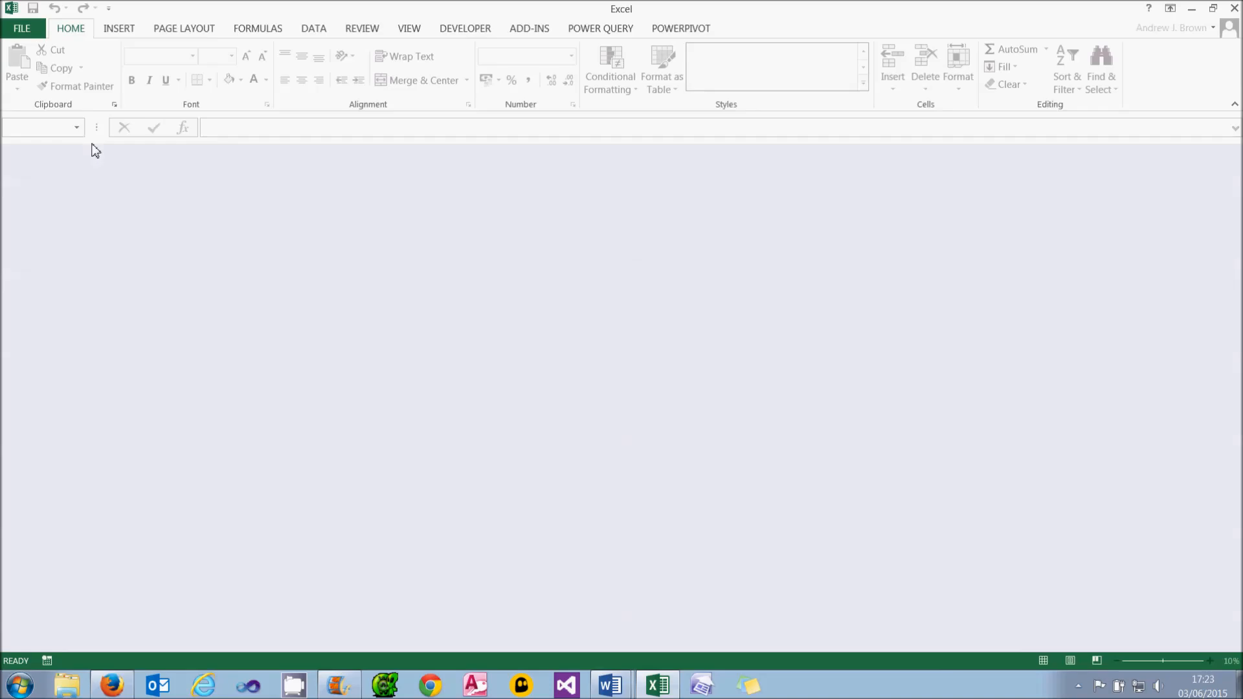
click(525, 30)
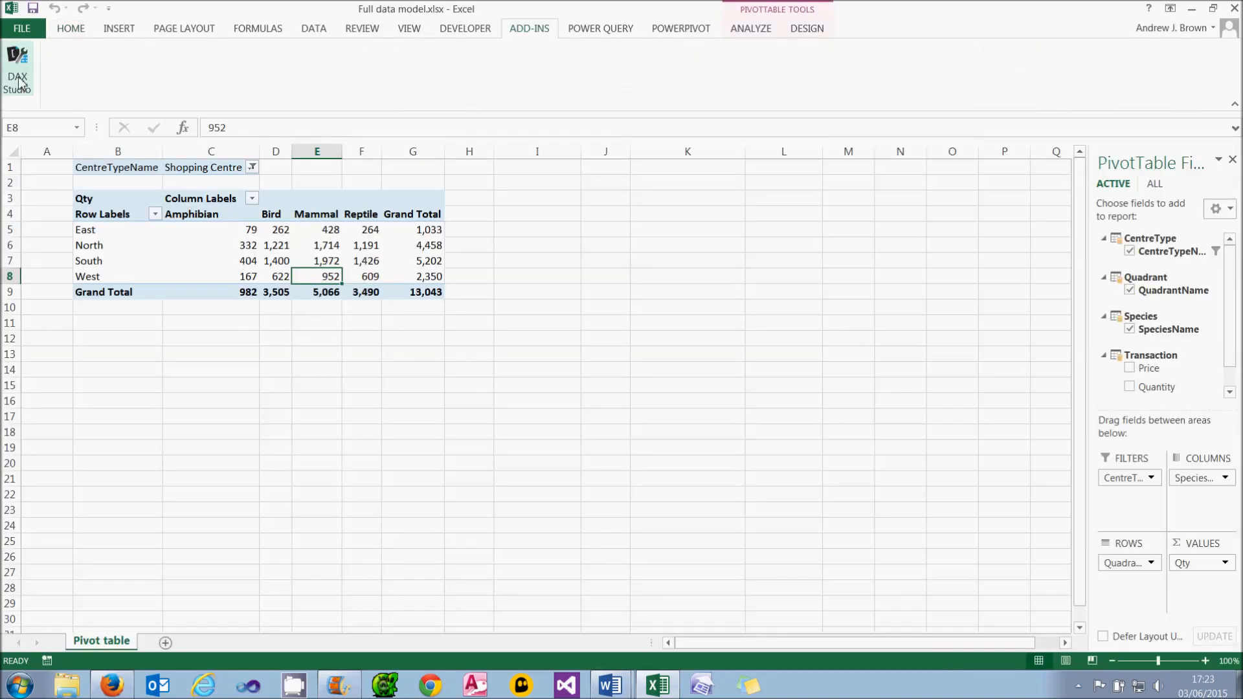
In Excel's COM add-ins, enable Dax Studio Excel Add-In and disable DaxStudio
click(22, 31)
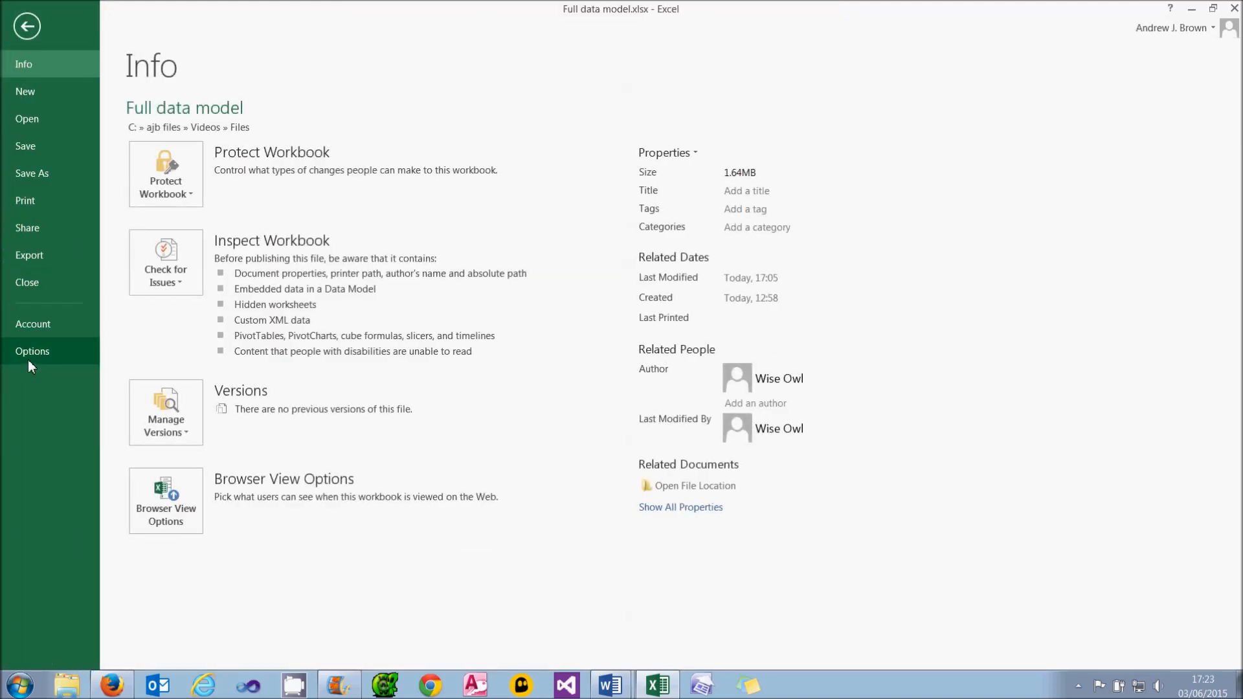
click(28, 356)
click(278, 214)
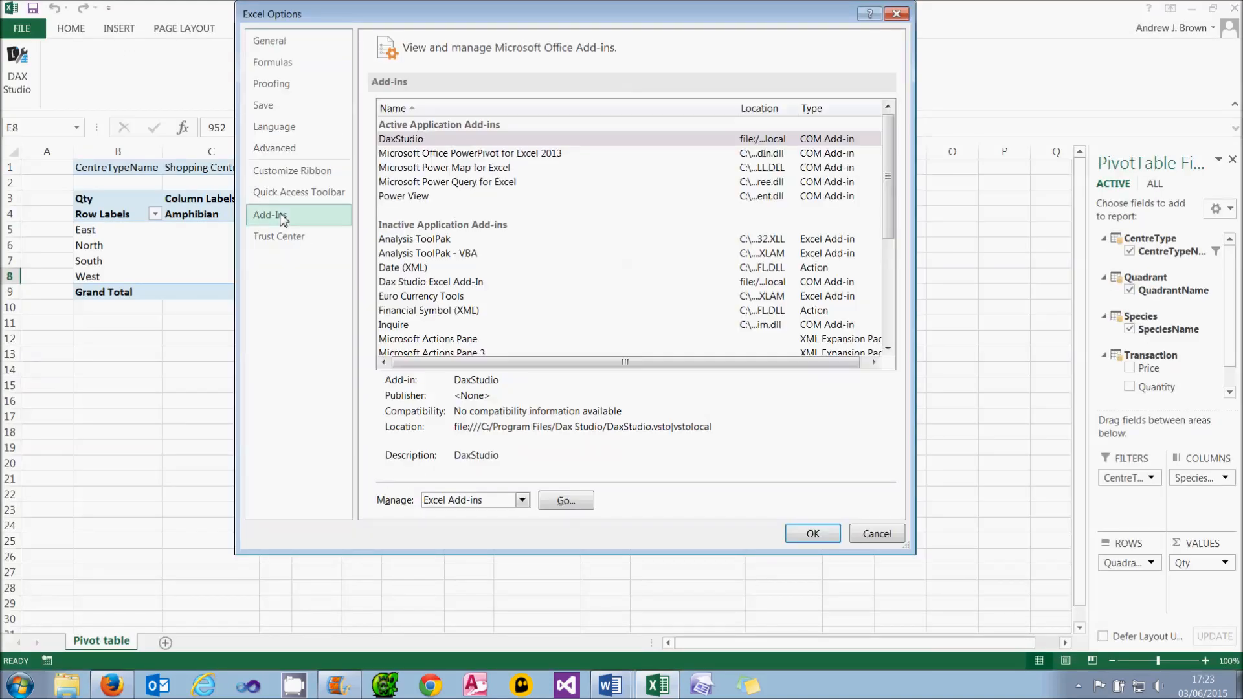
click(457, 500)
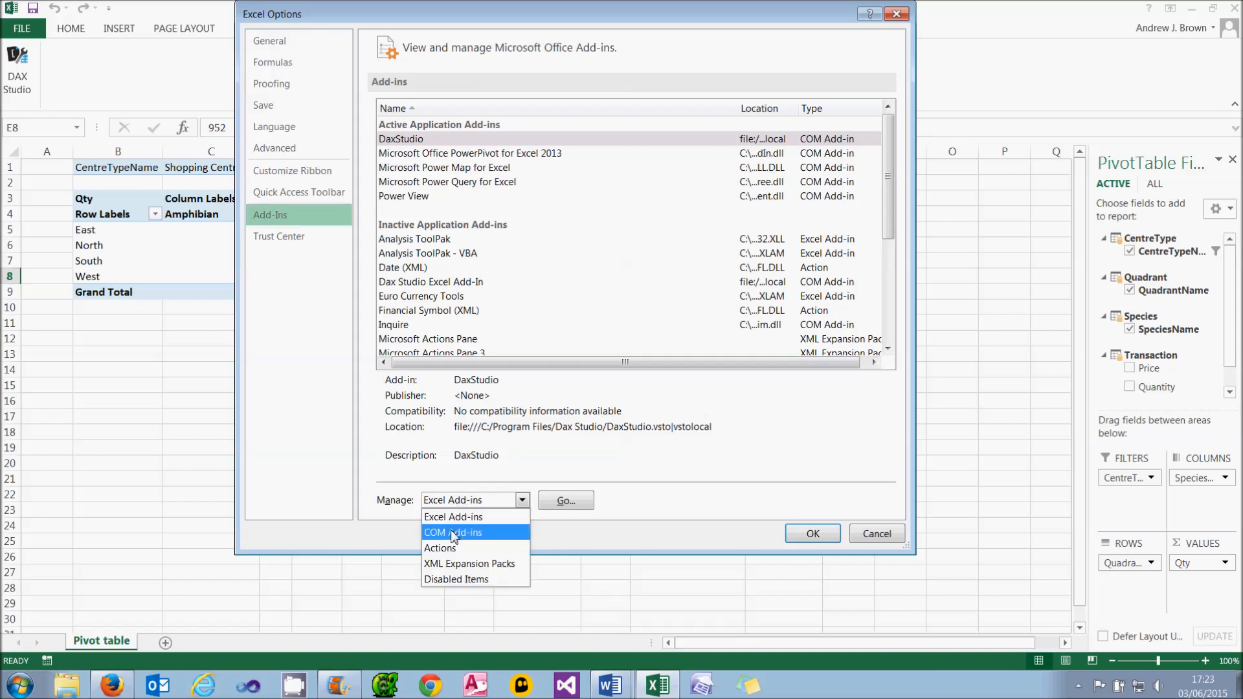
click(457, 532)
click(563, 504)
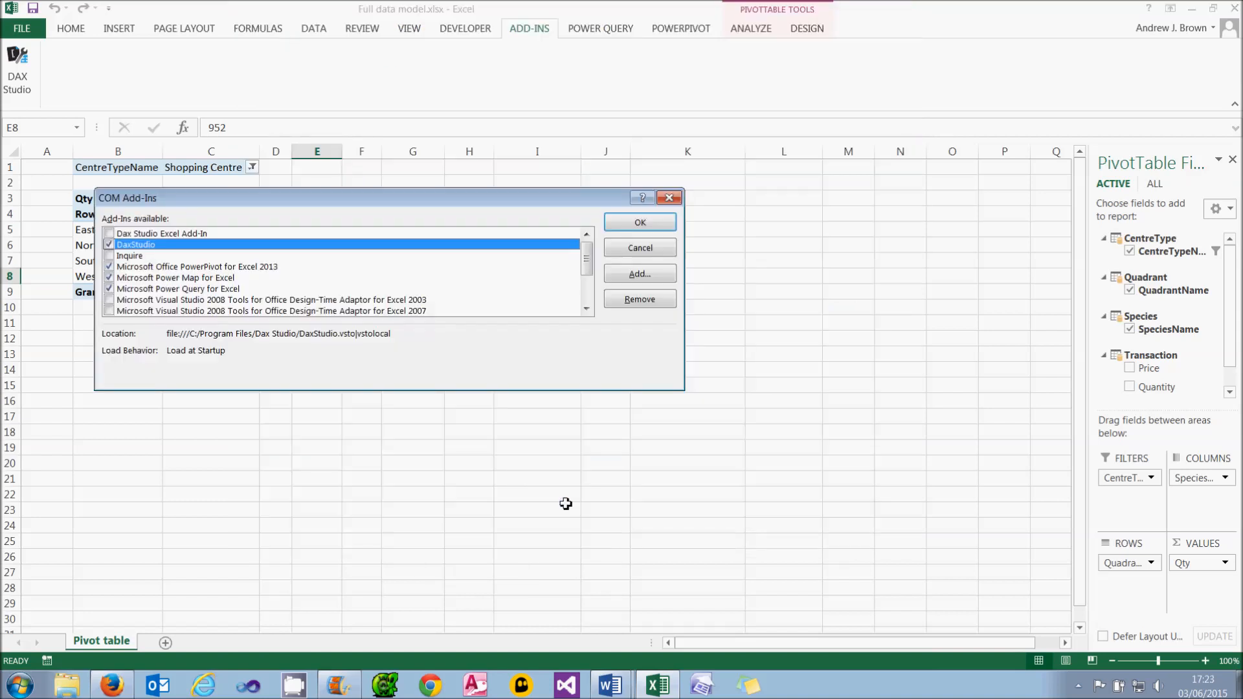
click(109, 234)
click(108, 245)
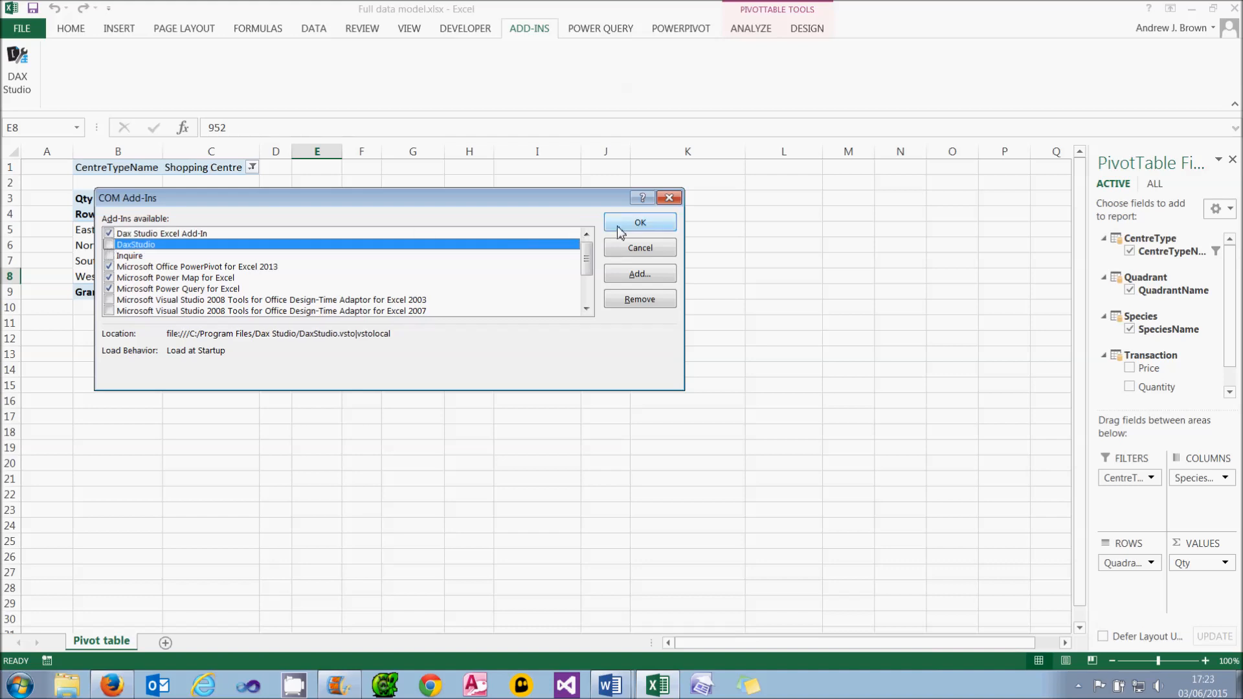
click(639, 222)
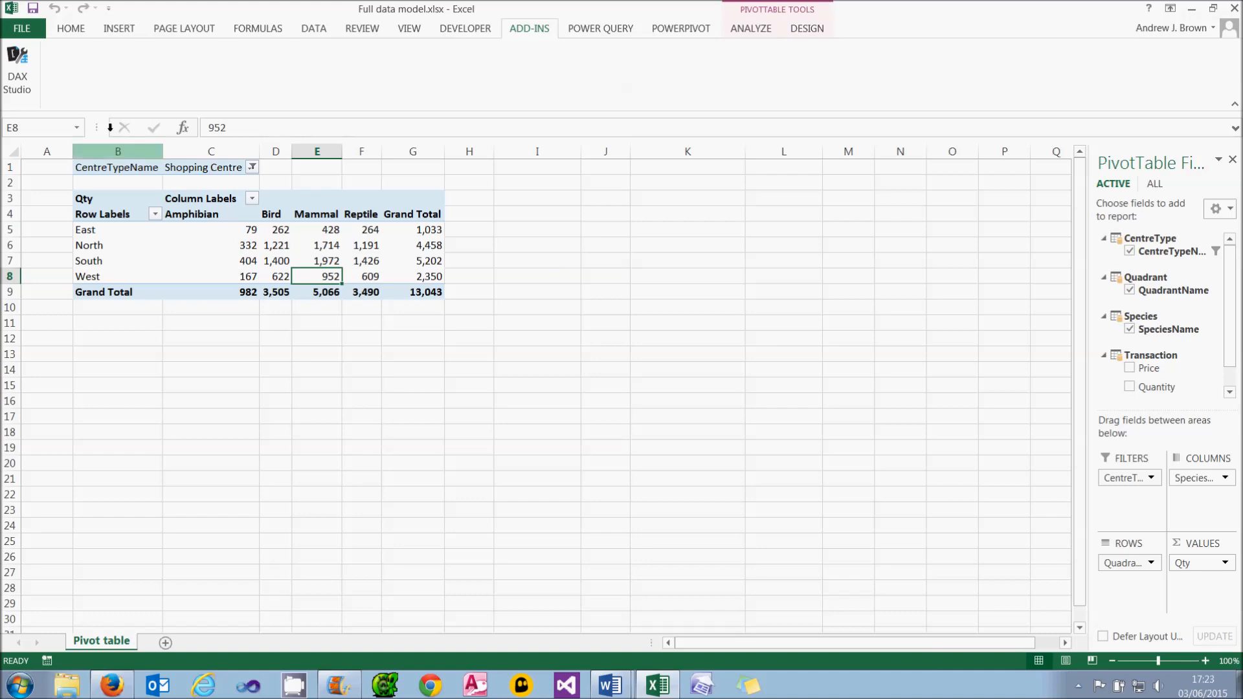
Launch DAX Studio connected to the Full data model.xlsx PowerPivot model and enter the line "// comments!" in the query
click(12, 83)
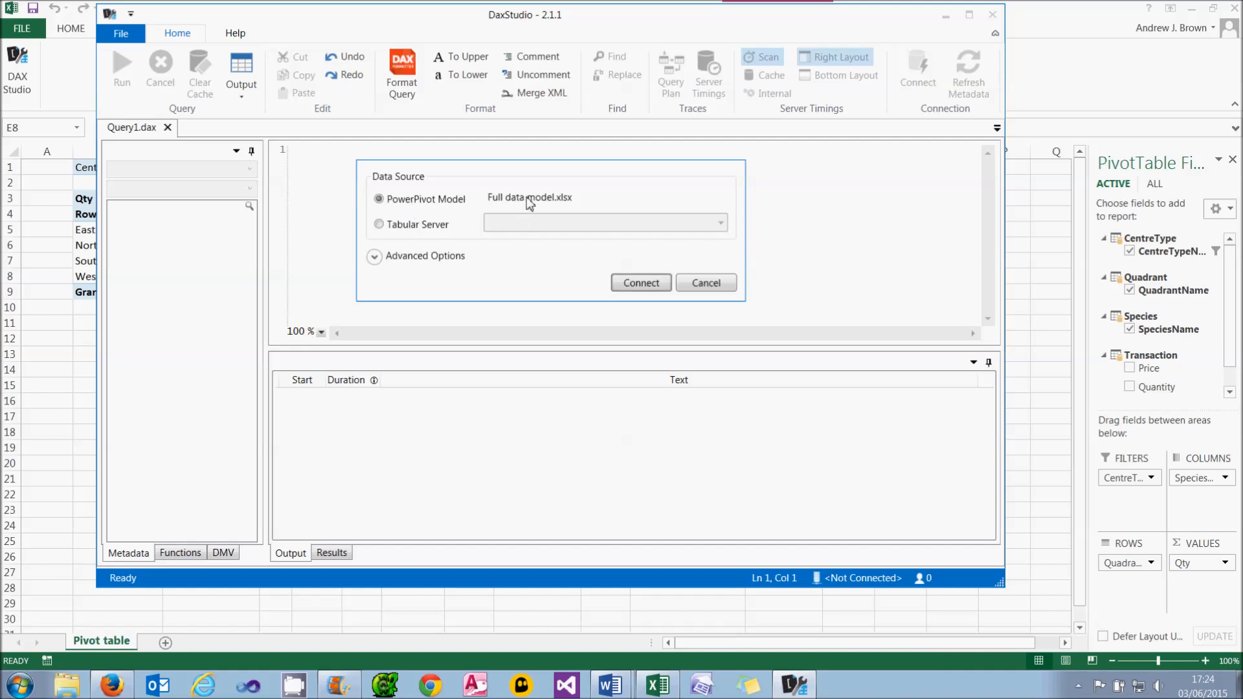
click(640, 285)
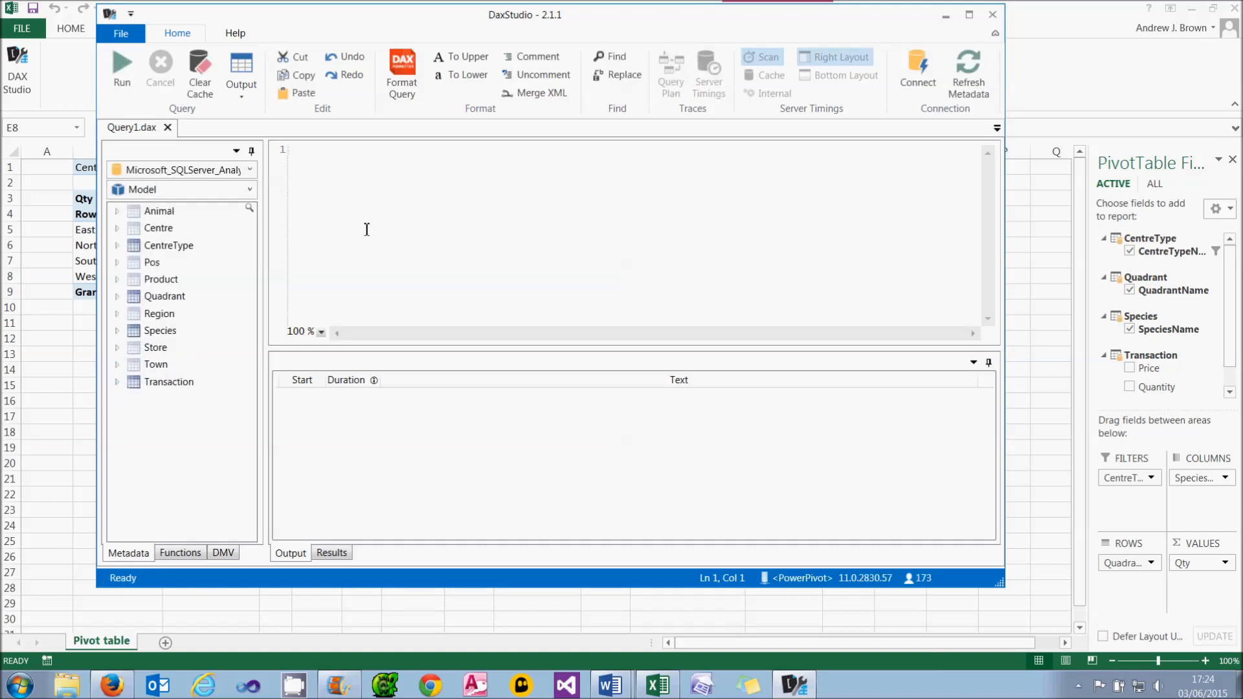
text(// comments!)
key(Return)
Write =sum(Transaction[Quantity]) below the comment, inserting the Quantity column from the Transaction table in the metadata
click(117, 382)
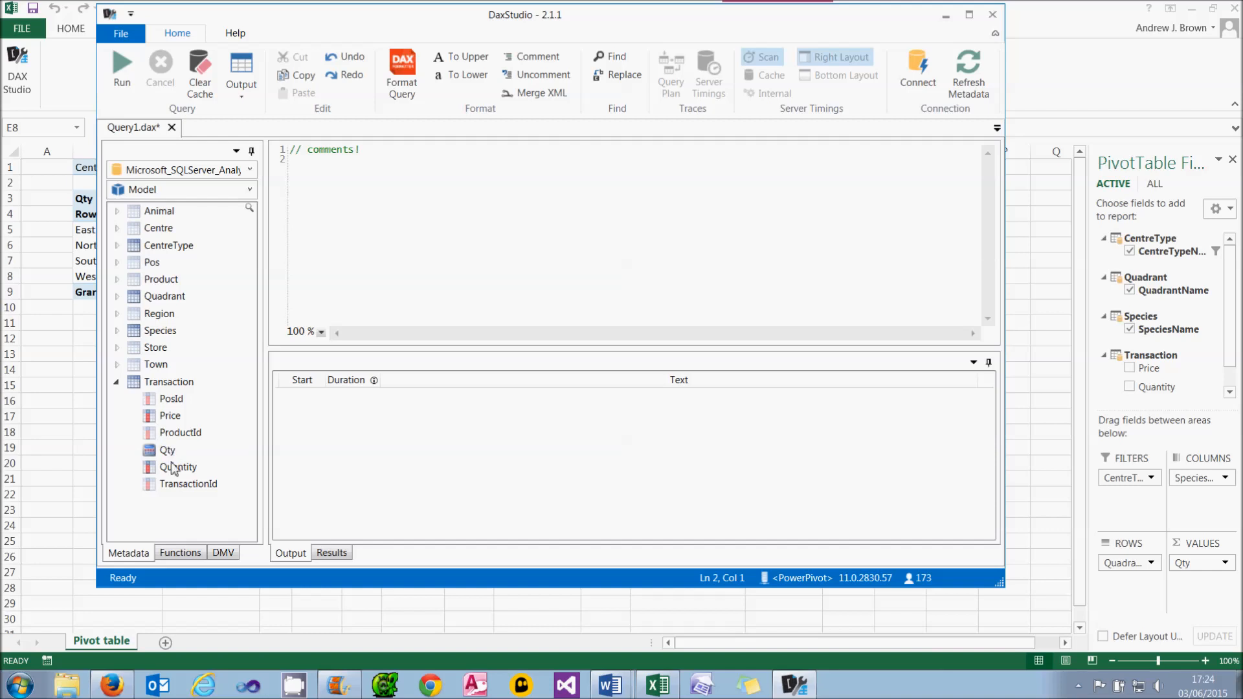
click(330, 208)
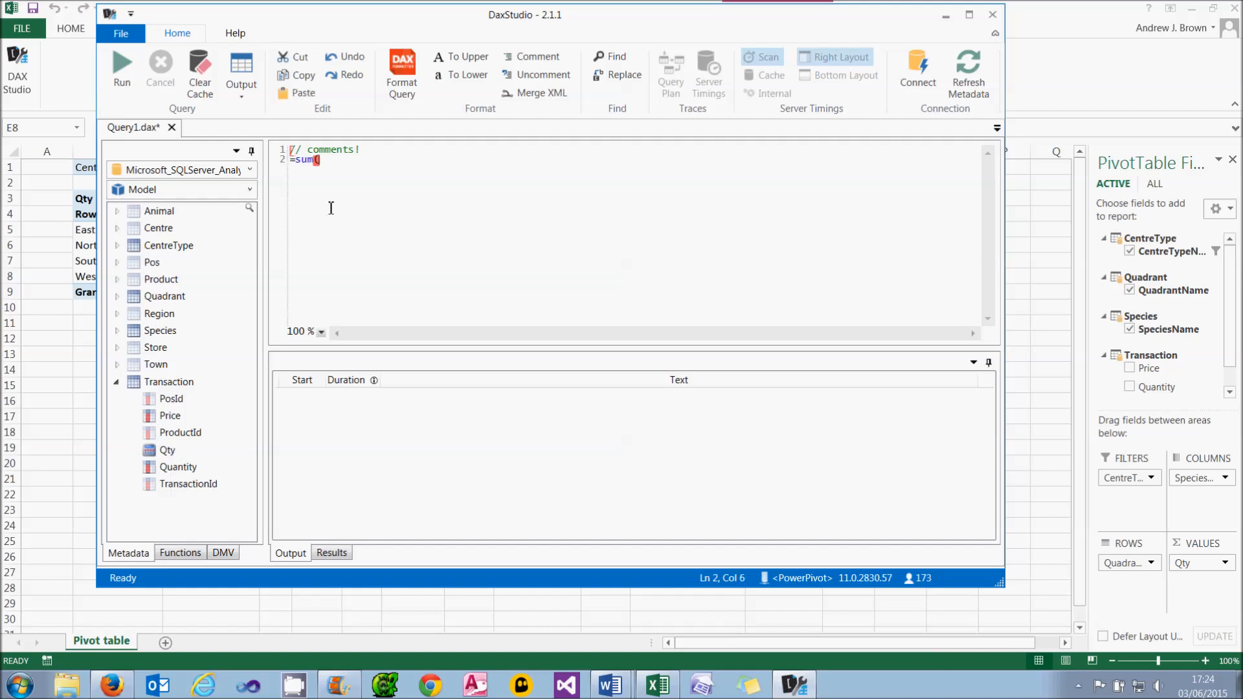
drag(179, 466, 348, 167)
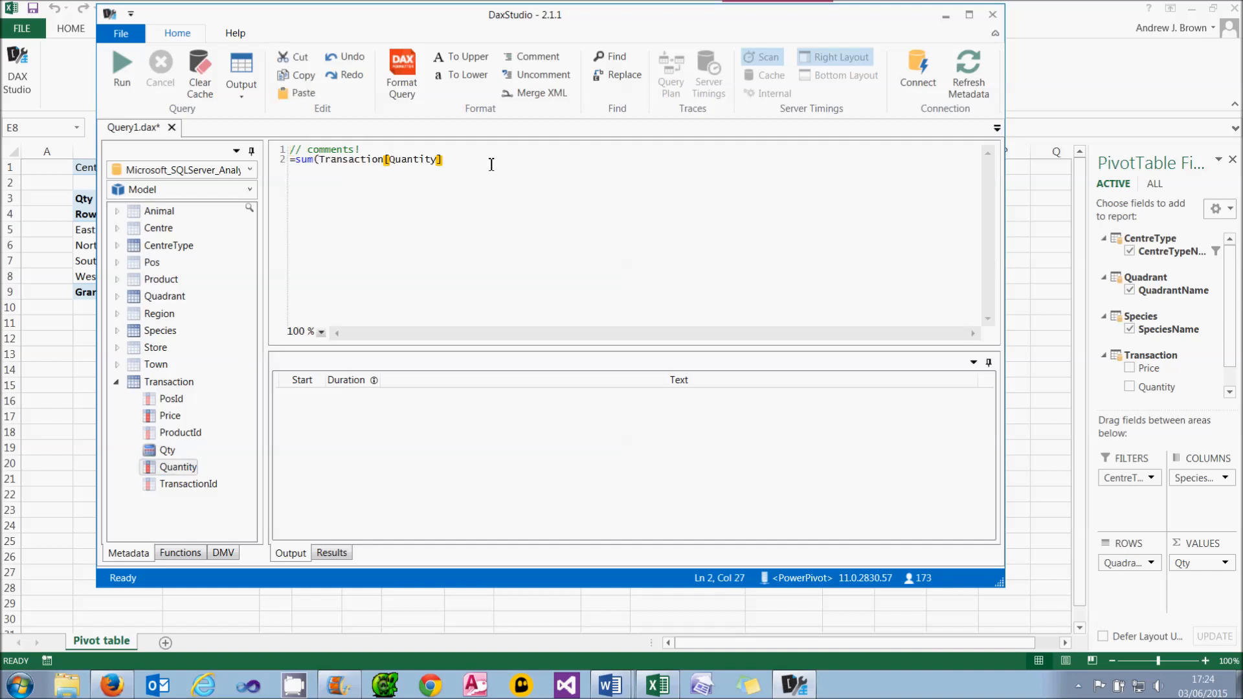
text())
Copy the =sum(Transaction[Quantity]) formula from the query and close DAX Studio
drag(491, 164, 275, 162)
right_click(313, 167)
click(328, 191)
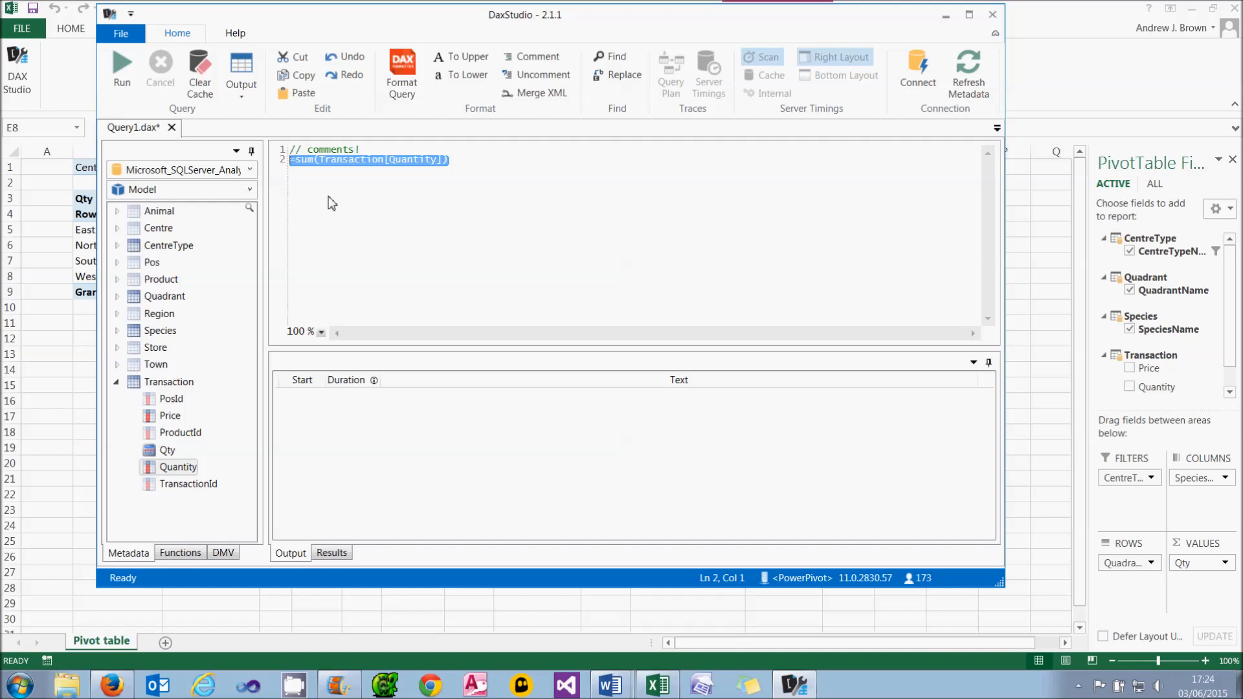
click(994, 16)
click(688, 406)
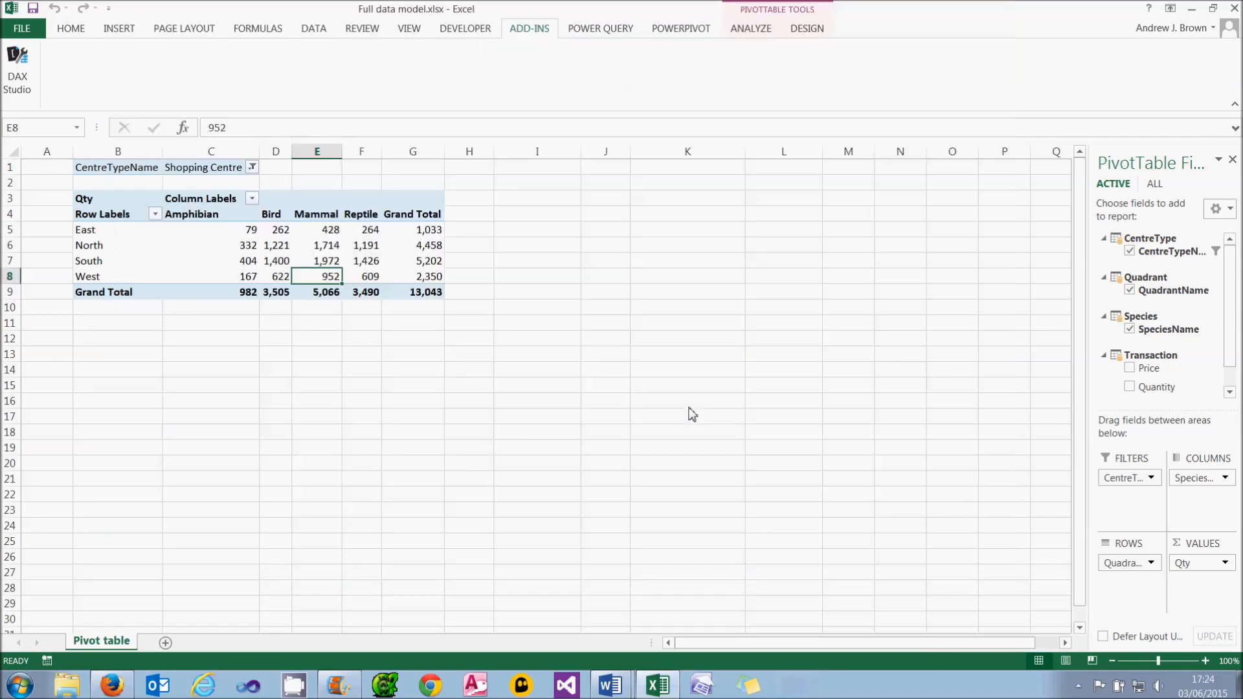
In Excel's COM add-ins, try to remove Dax Studio Excel Add-In and remove DaxStudio from the list
click(22, 28)
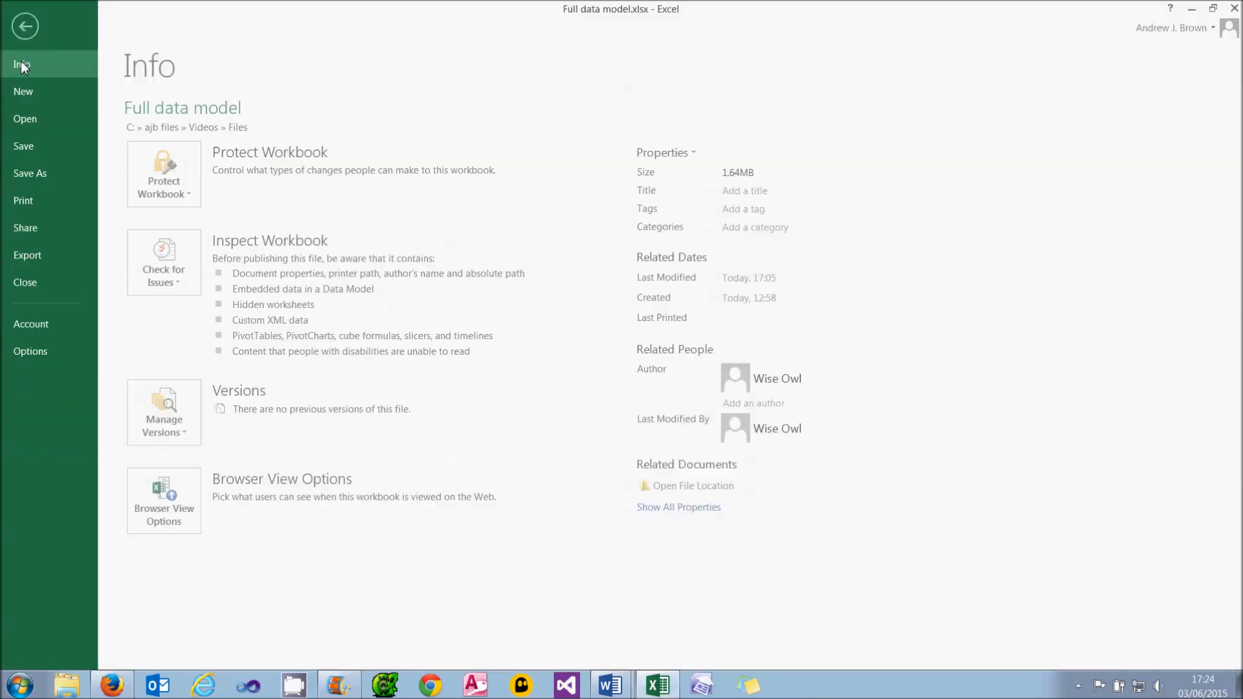
click(19, 352)
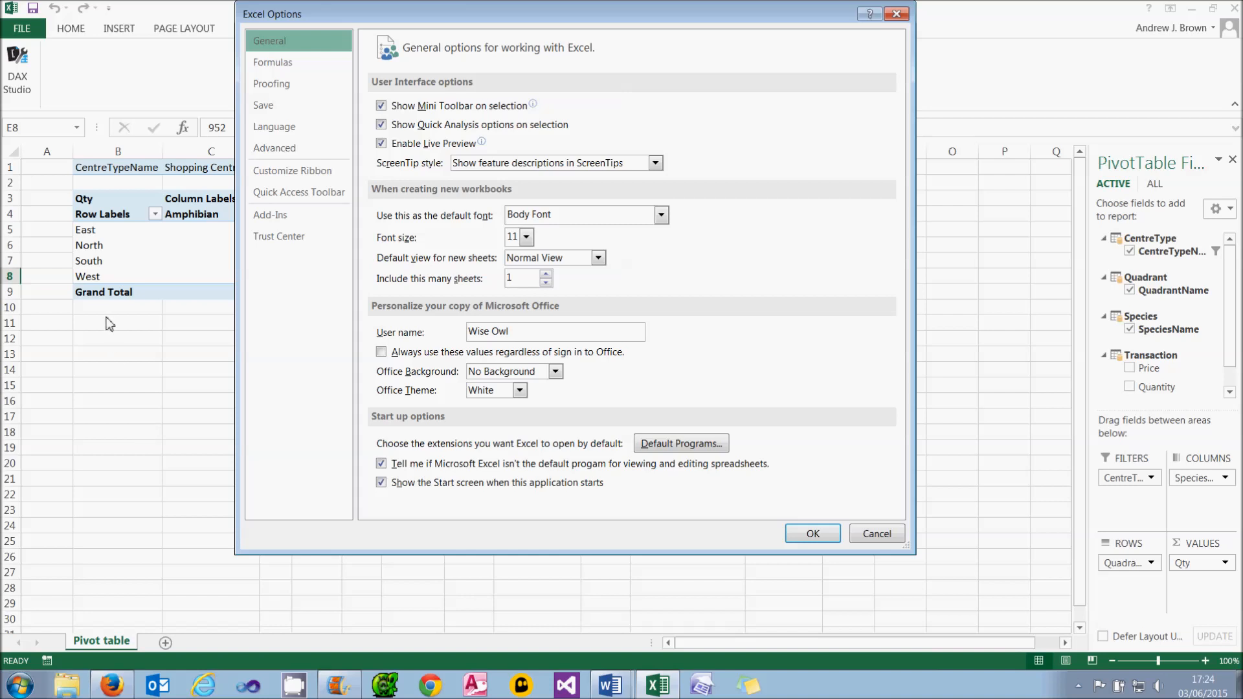
click(270, 216)
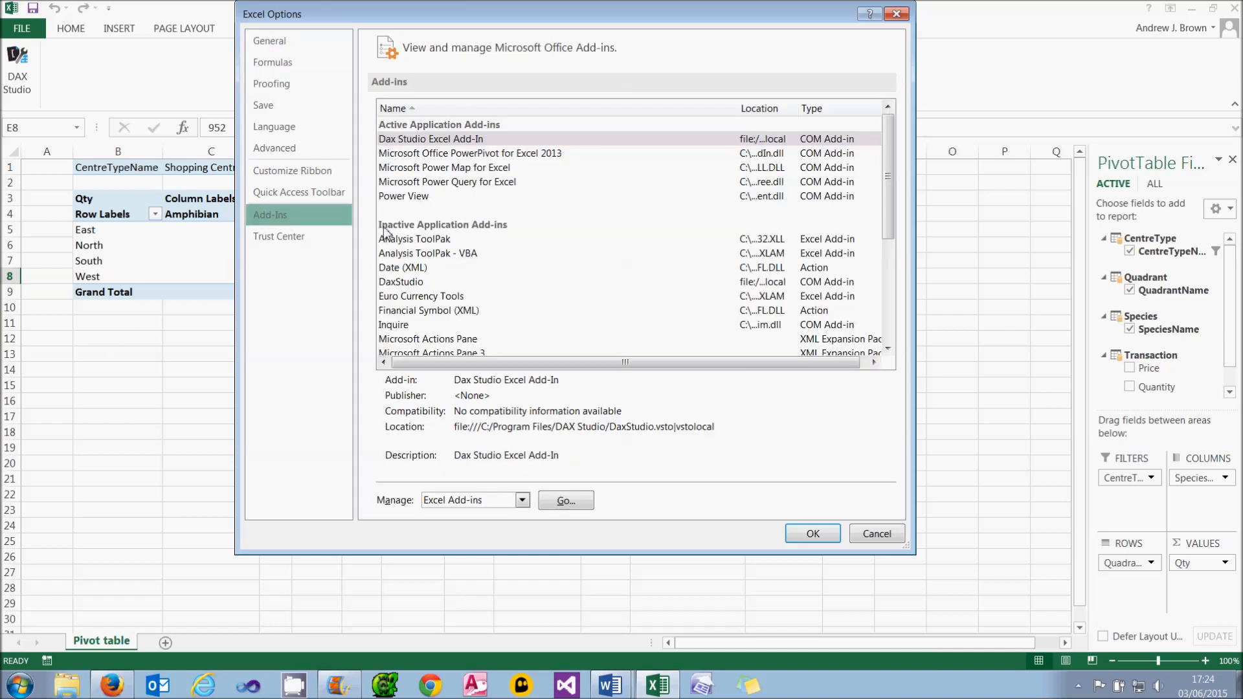
click(520, 500)
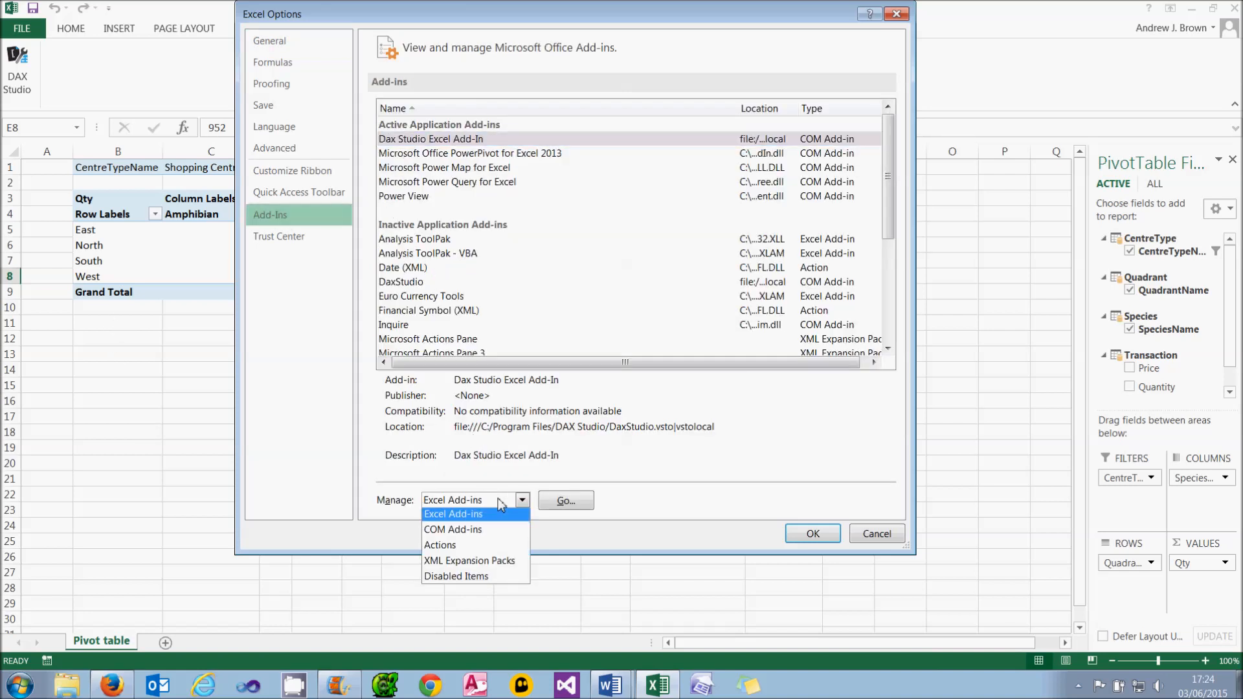
click(482, 532)
click(549, 504)
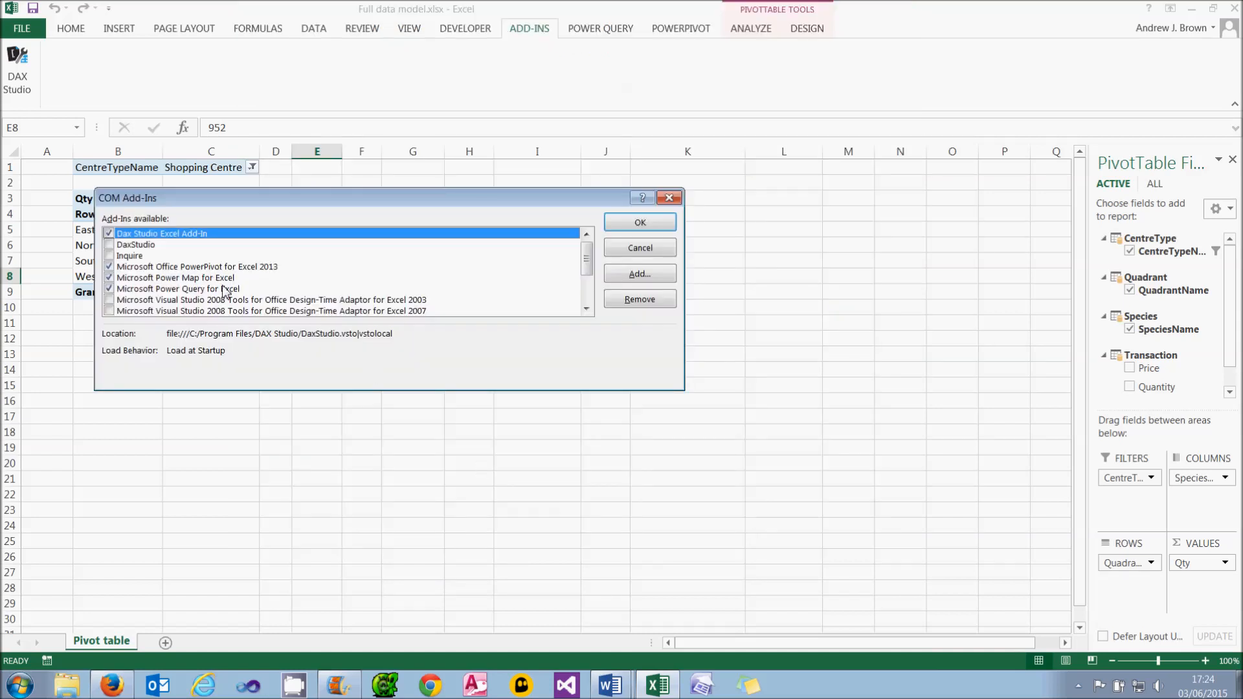
click(109, 233)
click(628, 300)
click(623, 376)
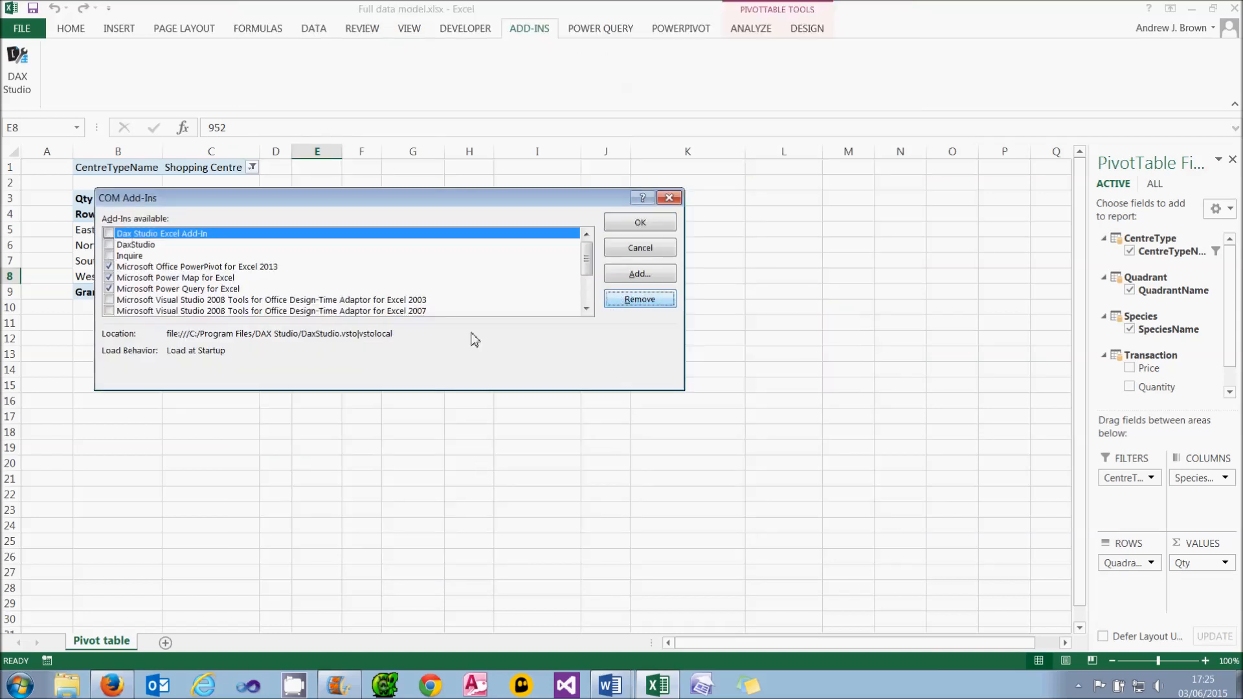
click(644, 301)
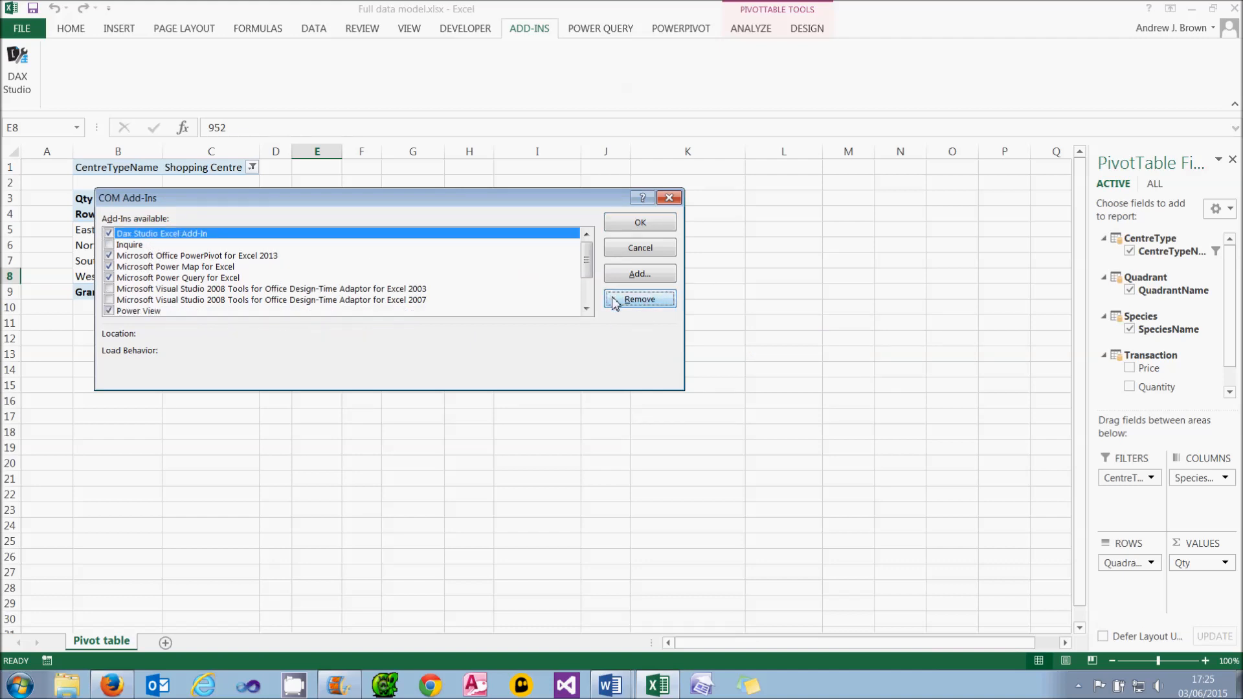
Disable Dax Studio Excel Add-In, try again to remove it from the list, and apply the COM add-in changes
click(616, 310)
click(623, 374)
click(110, 235)
click(643, 301)
click(629, 384)
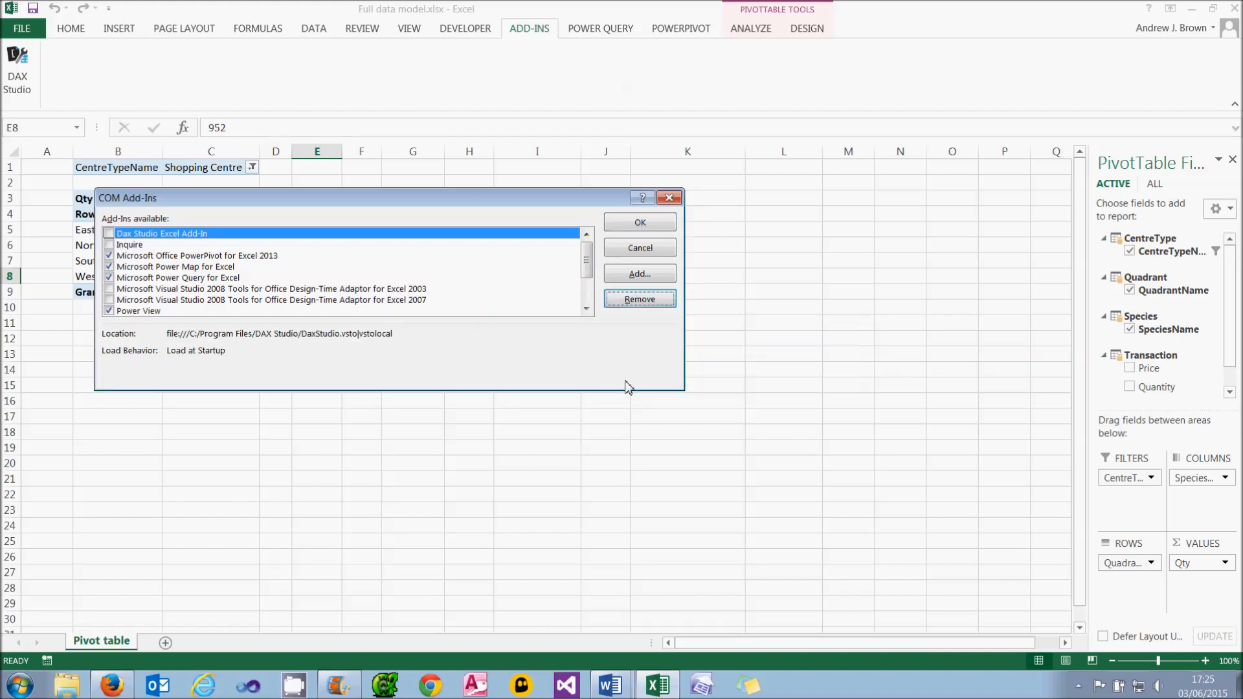
click(637, 222)
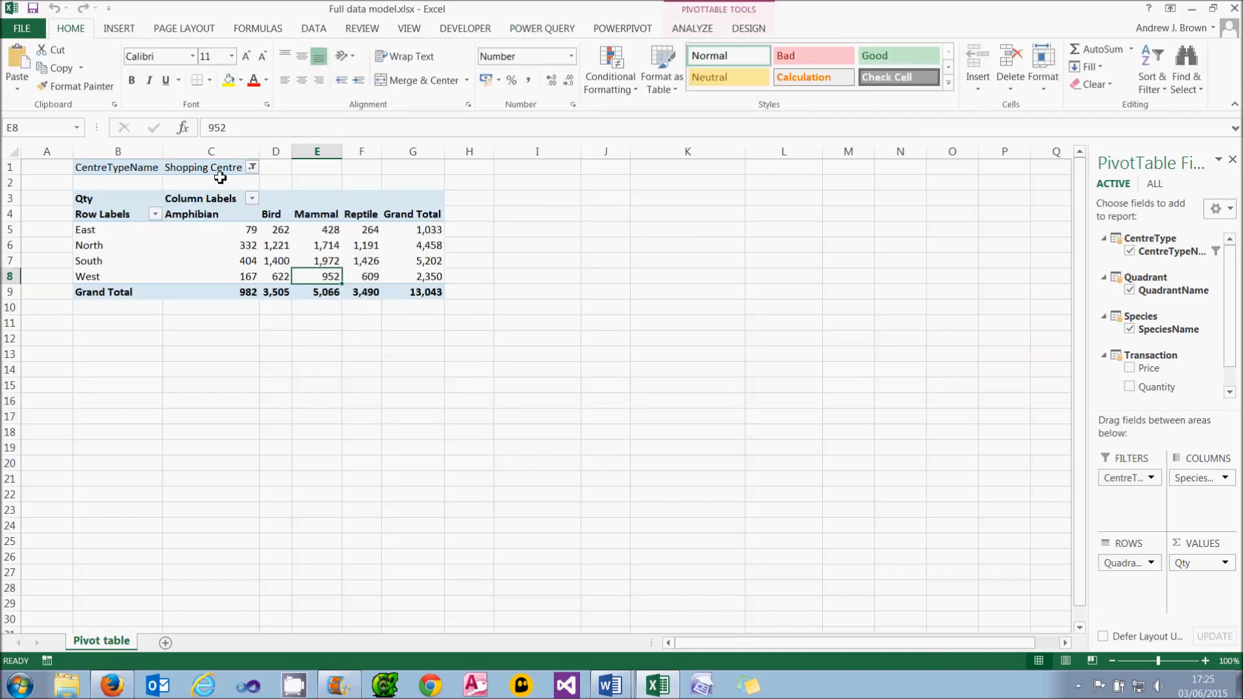